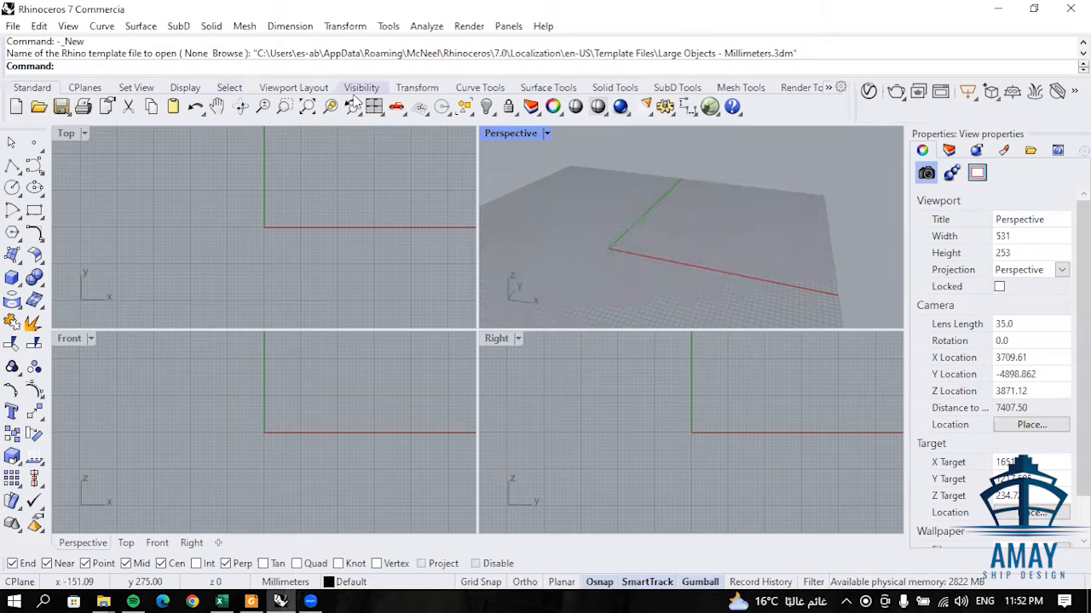
pyautogui.scroll(3, 670, 213)
# - Launch Grasshopper from Rhino and open the recent definition 00511 (C)
pyautogui.scroll(-3, 651, 221)
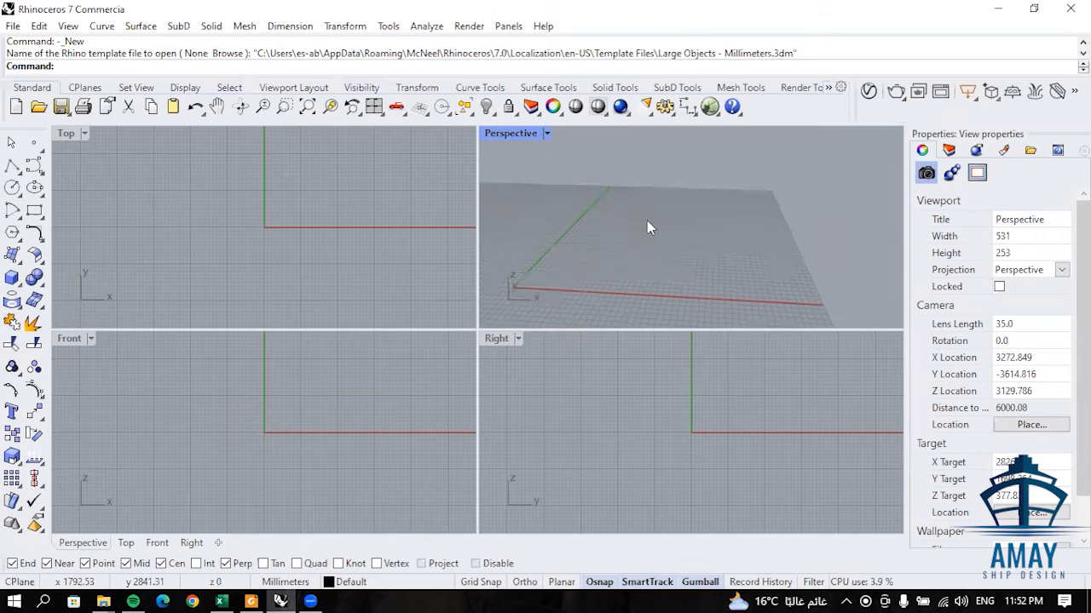
pyautogui.click(710, 106)
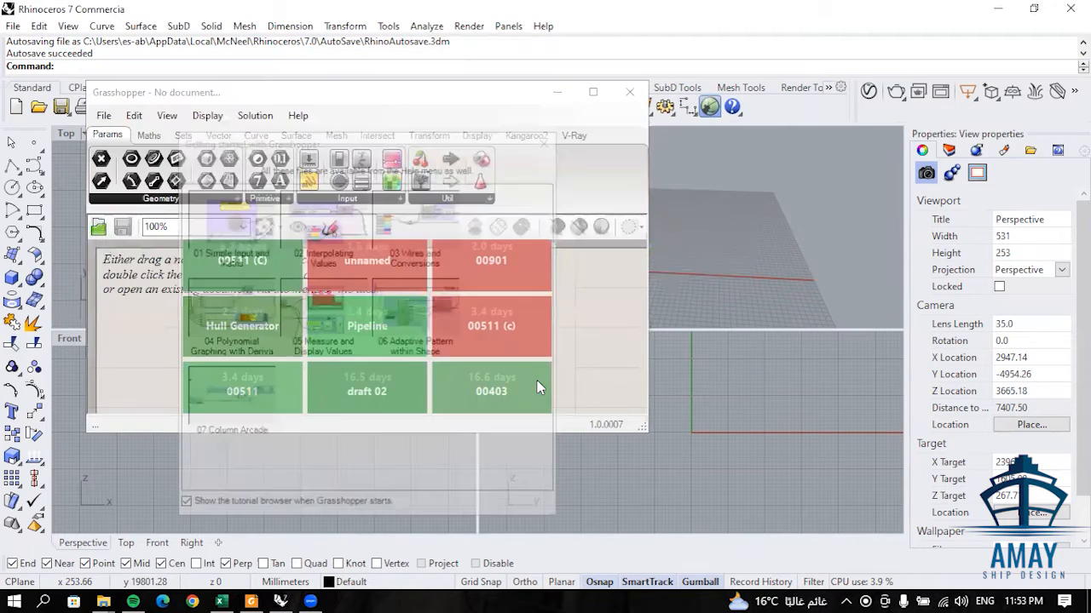
pyautogui.click(548, 140)
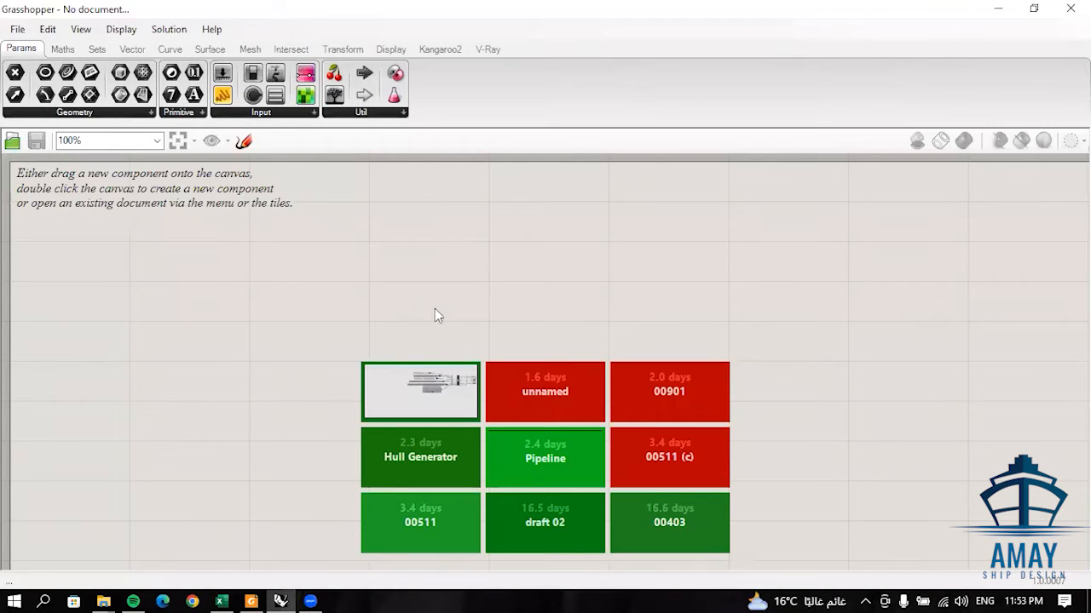
pyautogui.click(426, 394)
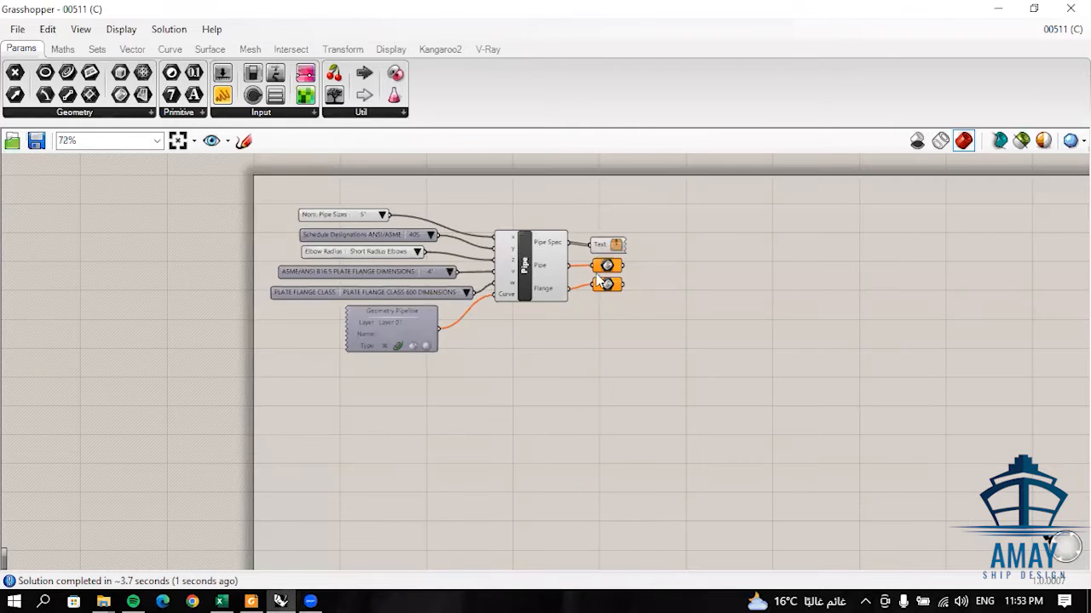
# - Turn on the preview for the plate flange dimensions list, the plate flange class list and the Geometry Pipeline
pyautogui.scroll(1, 503, 277)
pyautogui.scroll(4, 501, 278)
pyautogui.scroll(-2, 586, 334)
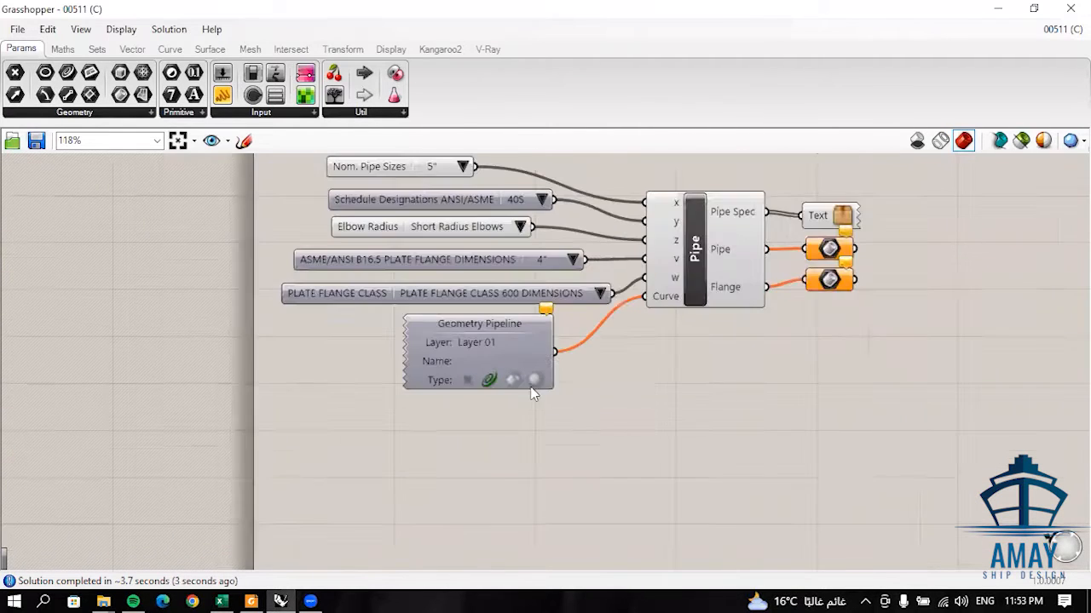
pyautogui.scroll(2, 573, 416)
pyautogui.moveTo(594, 474); pyautogui.dragTo(450, 246)
pyautogui.middleClick(454, 245)
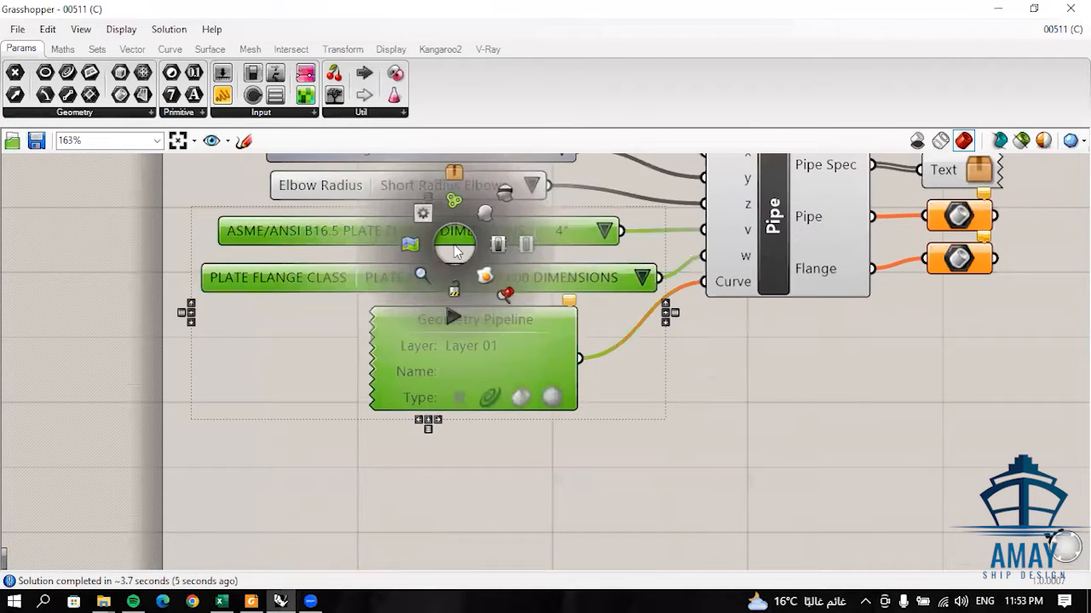
pyautogui.click(489, 206)
pyautogui.click(586, 329)
pyautogui.scroll(-2, 575, 337)
pyautogui.middleClick(548, 296)
pyautogui.click(721, 356)
pyautogui.moveTo(641, 351); pyautogui.dragTo(590, 398, button='right')
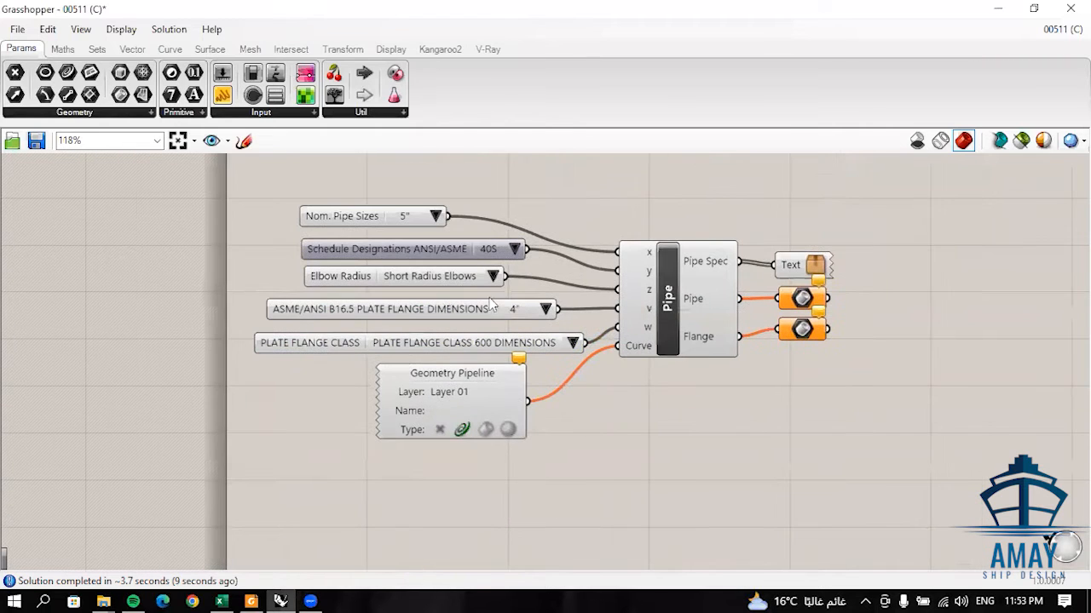
# - Examine the available options for nominal pipe size, ANSI/ASME schedule designation and elbow radius
pyautogui.click(435, 216)
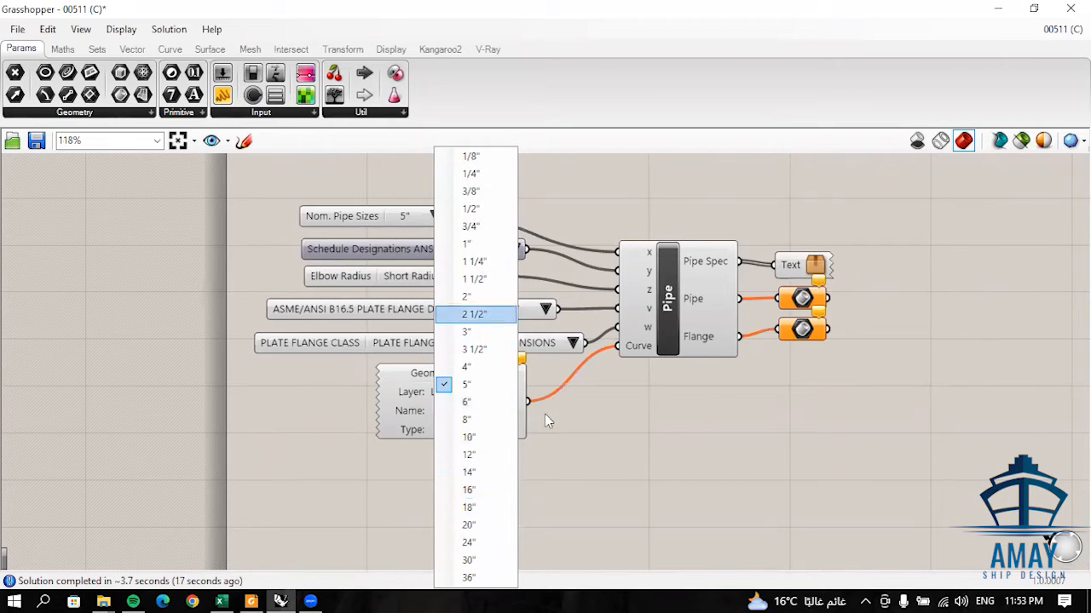
pyautogui.moveTo(628, 495); pyautogui.dragTo(635, 500)
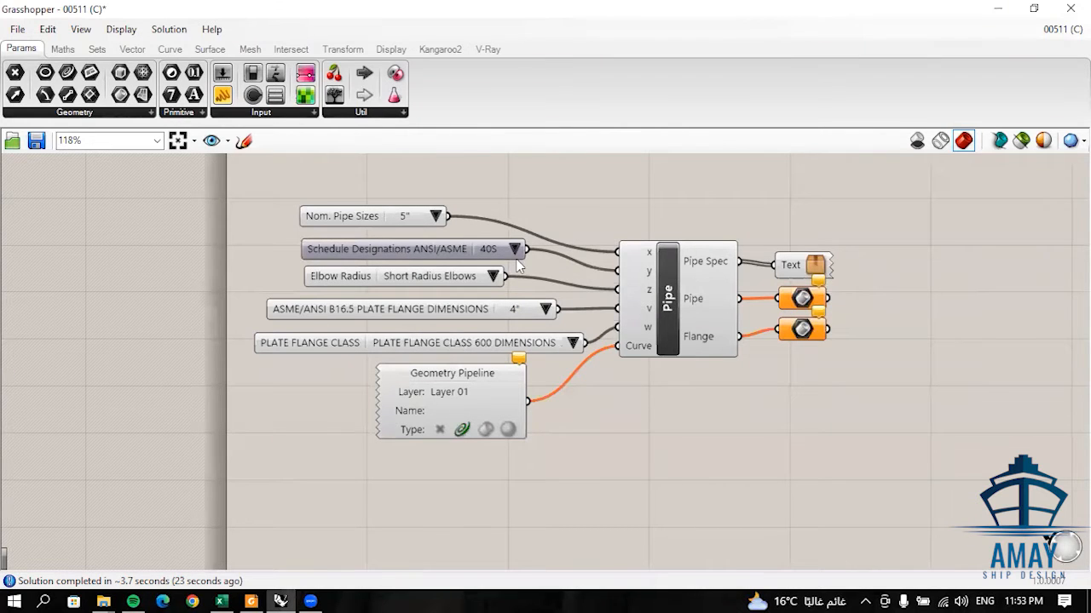
pyautogui.click(514, 249)
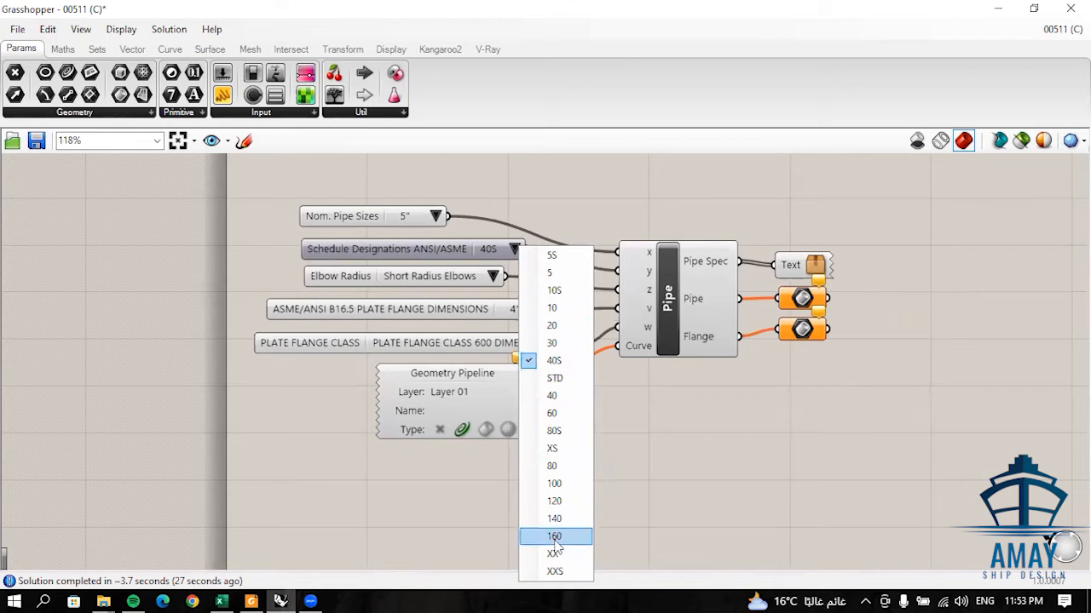
pyautogui.click(599, 406)
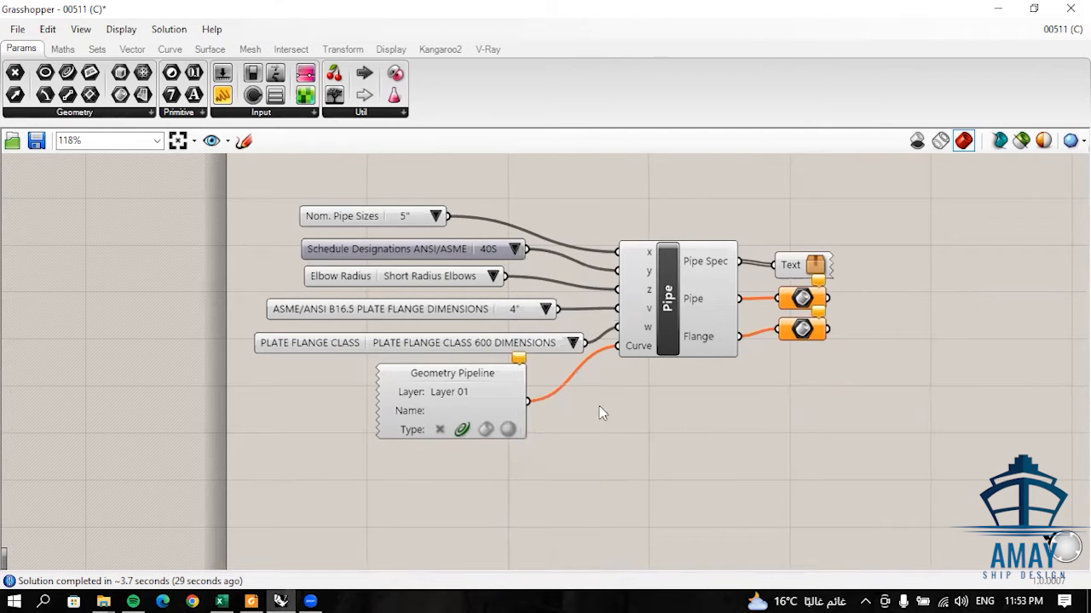
pyautogui.scroll(2, 473, 336)
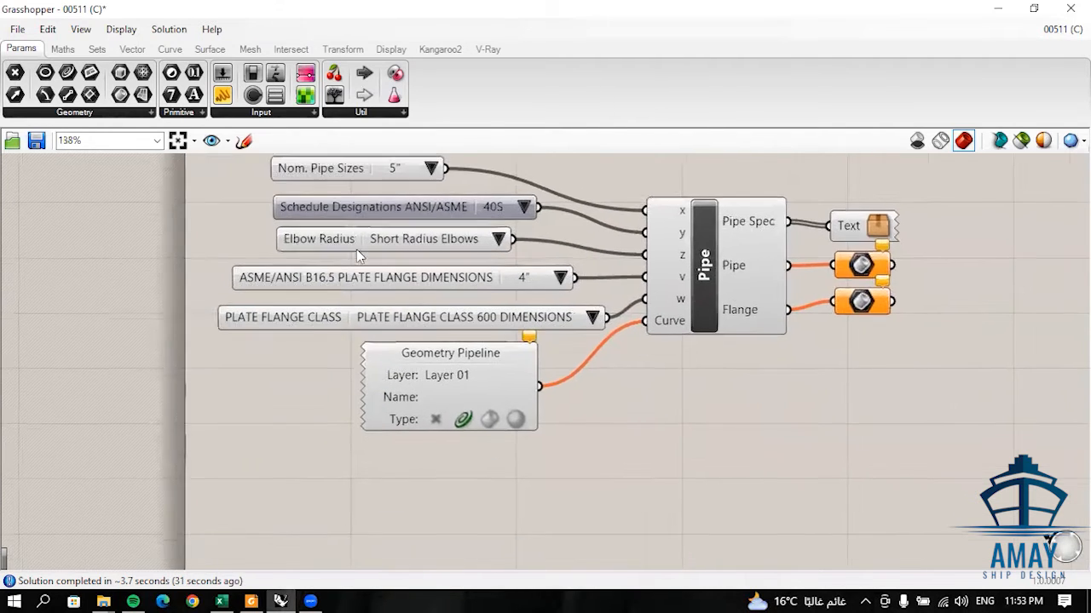
pyautogui.scroll(3, 356, 249)
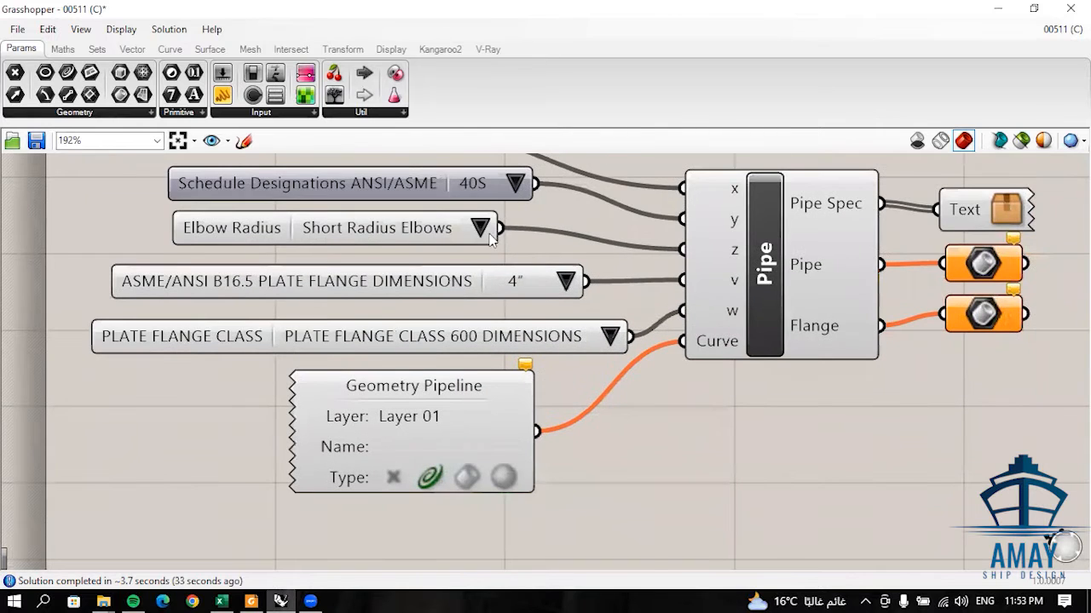
pyautogui.click(478, 237)
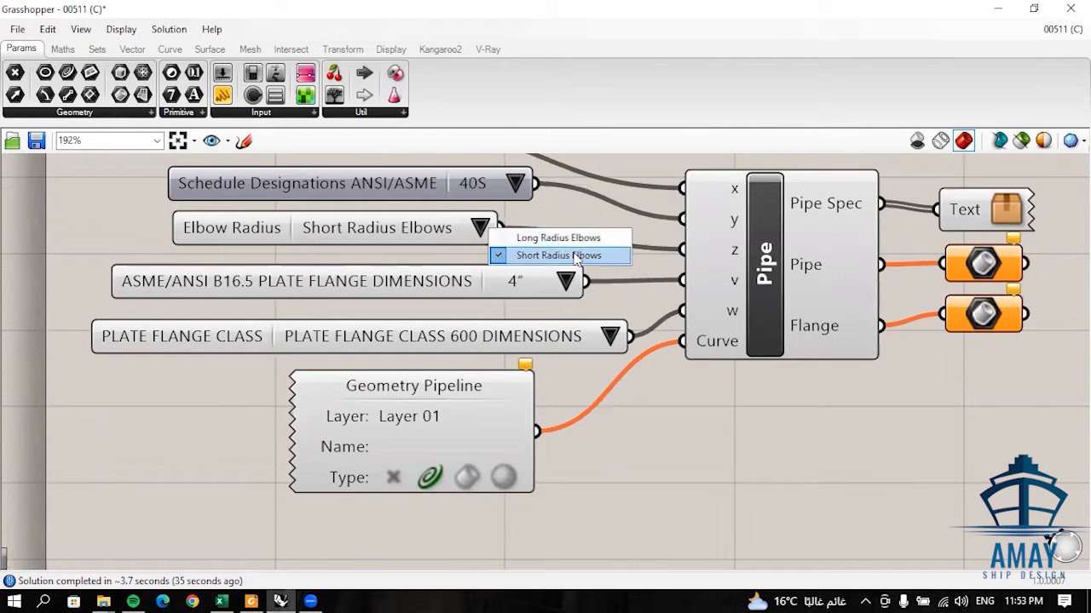
pyautogui.click(663, 415)
pyautogui.moveTo(284, 335); pyautogui.dragTo(314, 386, button='right')
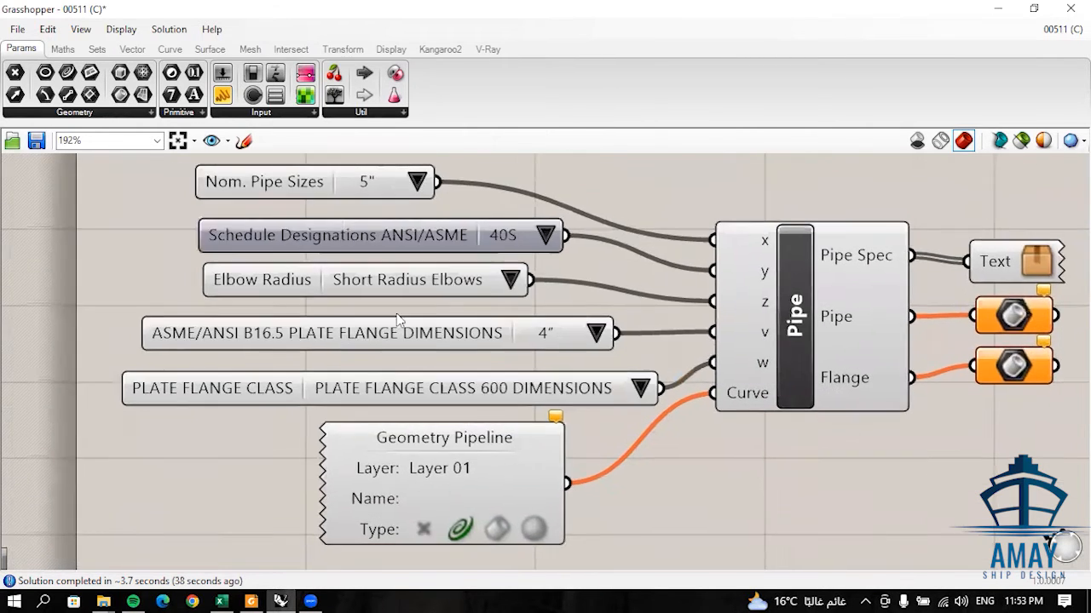
pyautogui.click(509, 281)
pyautogui.click(398, 421)
pyautogui.moveTo(265, 356); pyautogui.dragTo(261, 330, button='right')
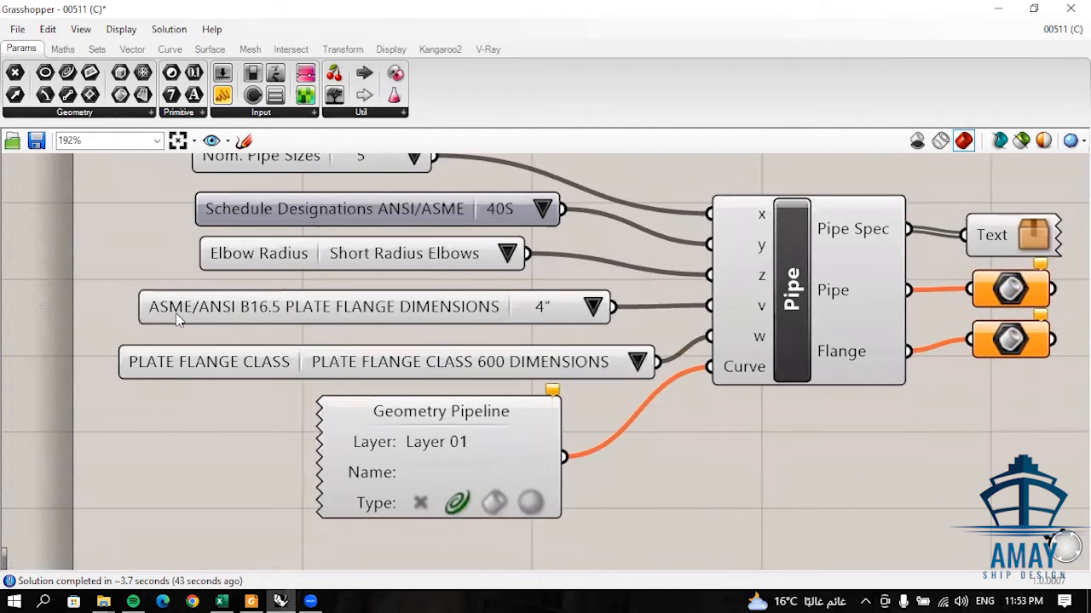
# - Check the nominal pipe size options and set the ASME/ANSI B16.5 plate flange dimensions to 5"
pyautogui.moveTo(496, 316); pyautogui.dragTo(412, 332, button='right')
pyautogui.scroll(-1, 443, 320)
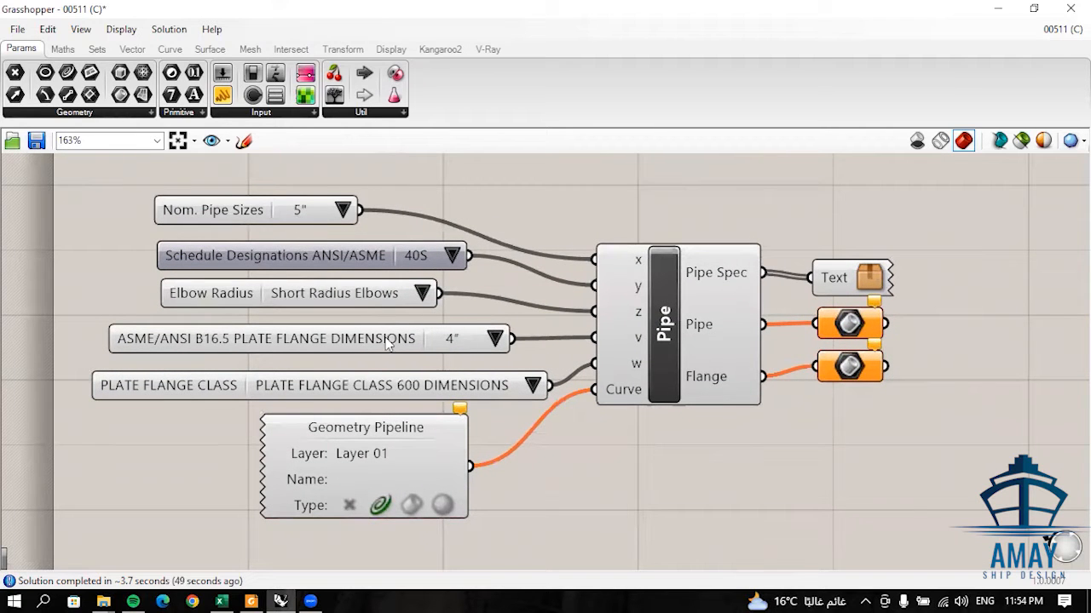
pyautogui.click(344, 210)
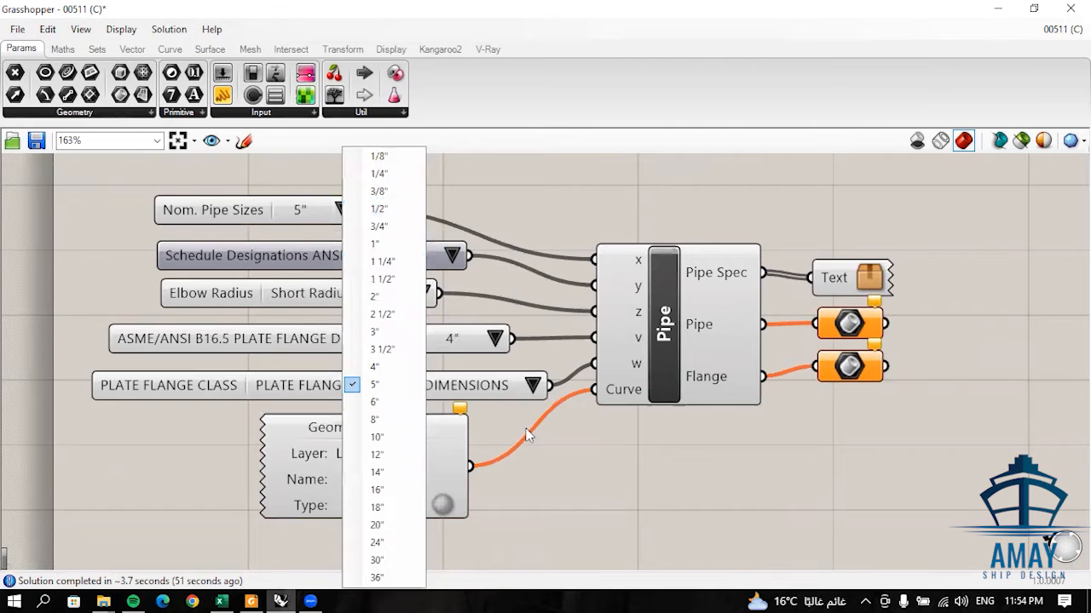
pyautogui.click(274, 225)
pyautogui.click(494, 339)
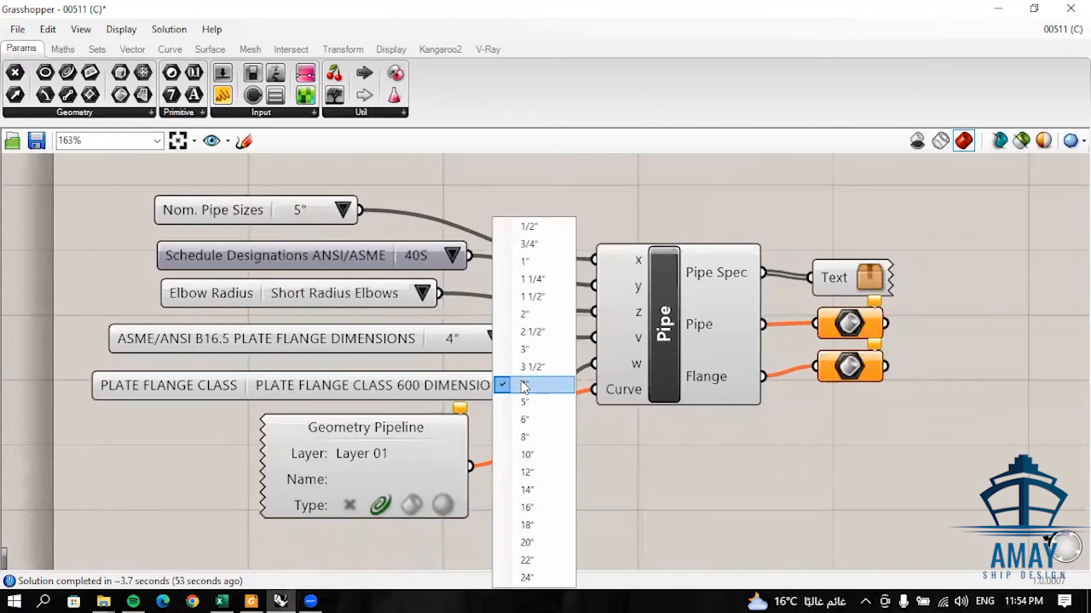
pyautogui.click(533, 402)
pyautogui.moveTo(497, 402); pyautogui.dragTo(546, 388, button='right')
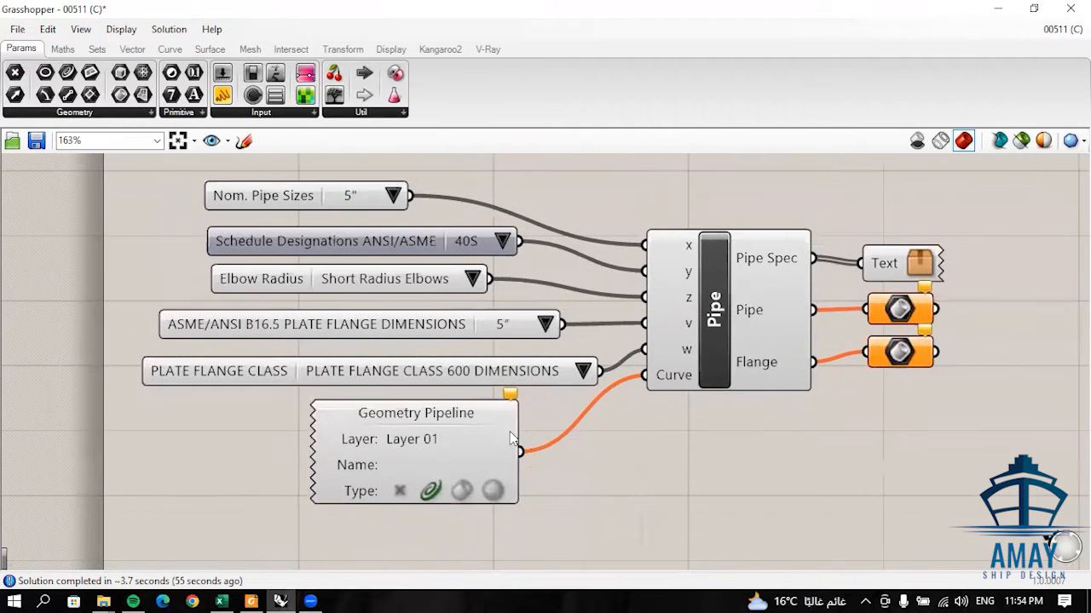
# - Review the plate flange classes and choose PLATE FLANGE CLASS 600 DIMENSIONS
pyautogui.moveTo(512, 439); pyautogui.dragTo(560, 438, button='right')
pyautogui.moveTo(560, 376); pyautogui.dragTo(509, 368, button='right')
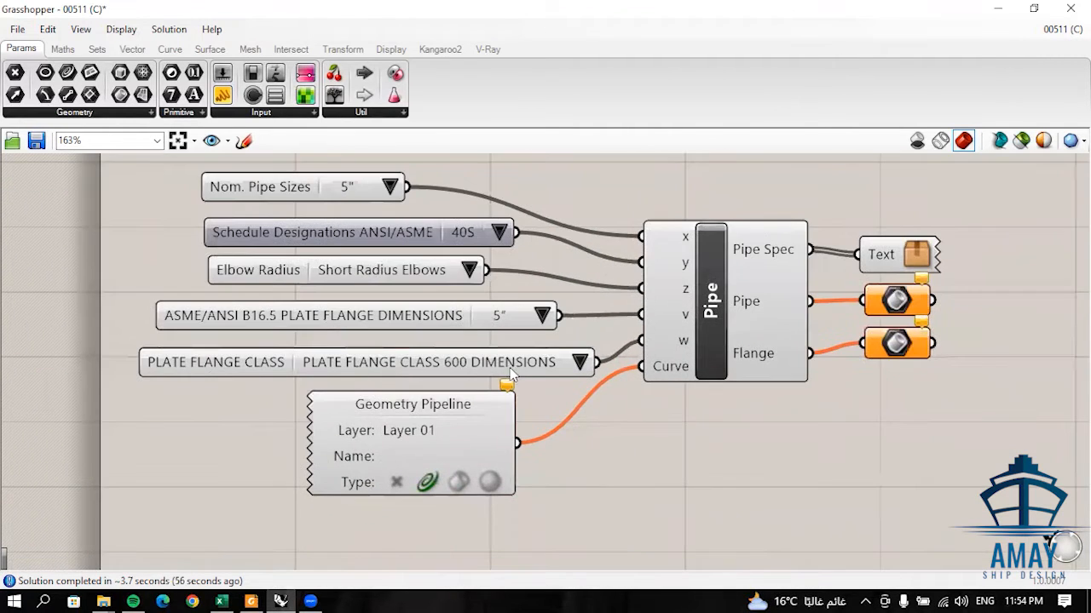
pyautogui.click(570, 365)
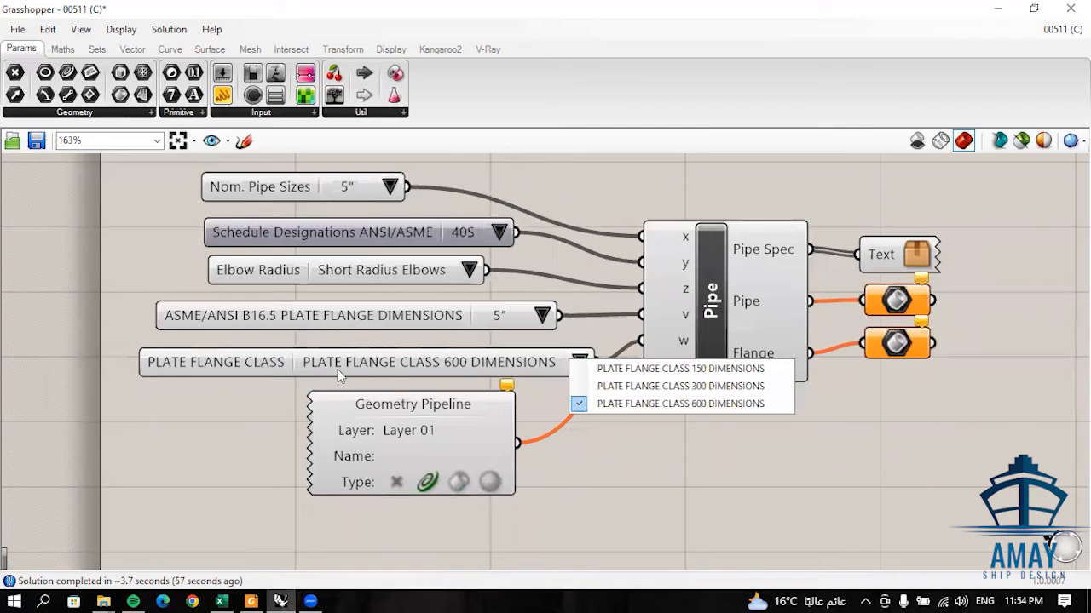
pyautogui.click(706, 402)
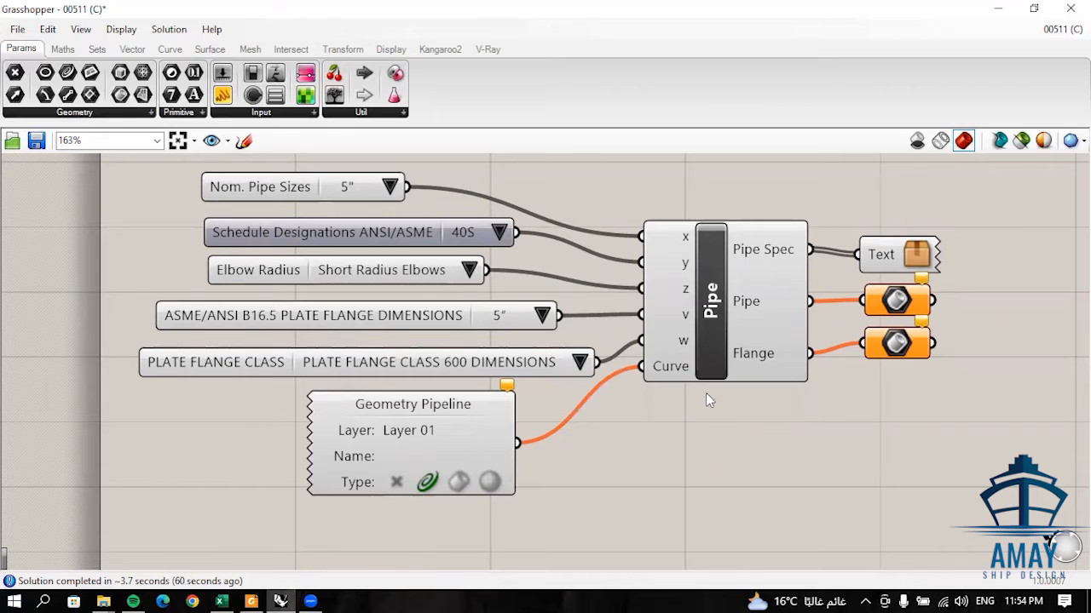
pyautogui.scroll(-5, 705, 393)
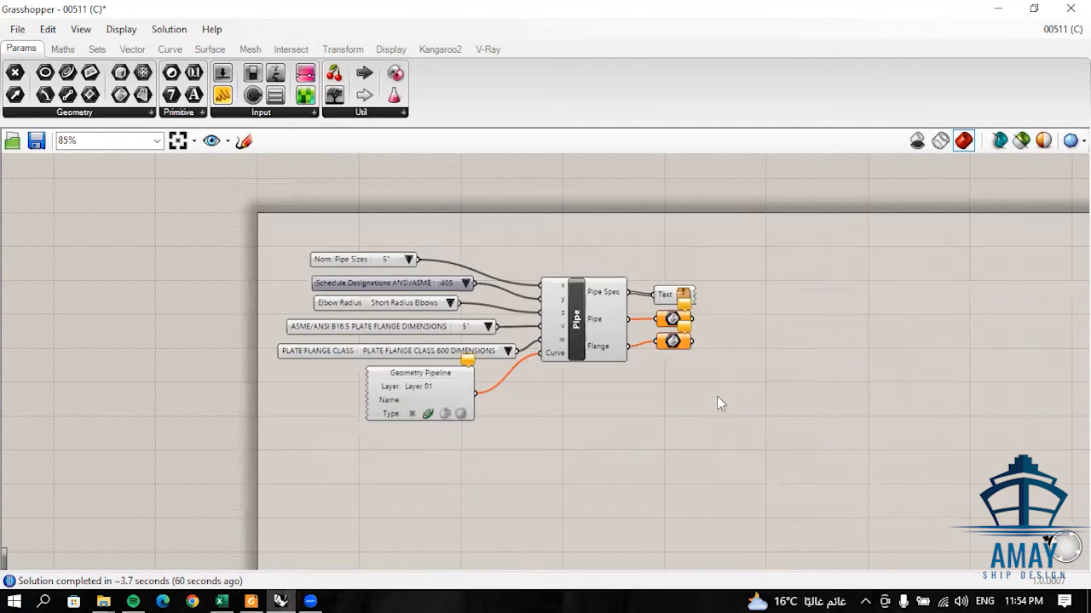
# - Switch to the Rhino viewports and examine the generated specification text for the pipe, elbow and flange
pyautogui.click(995, 9)
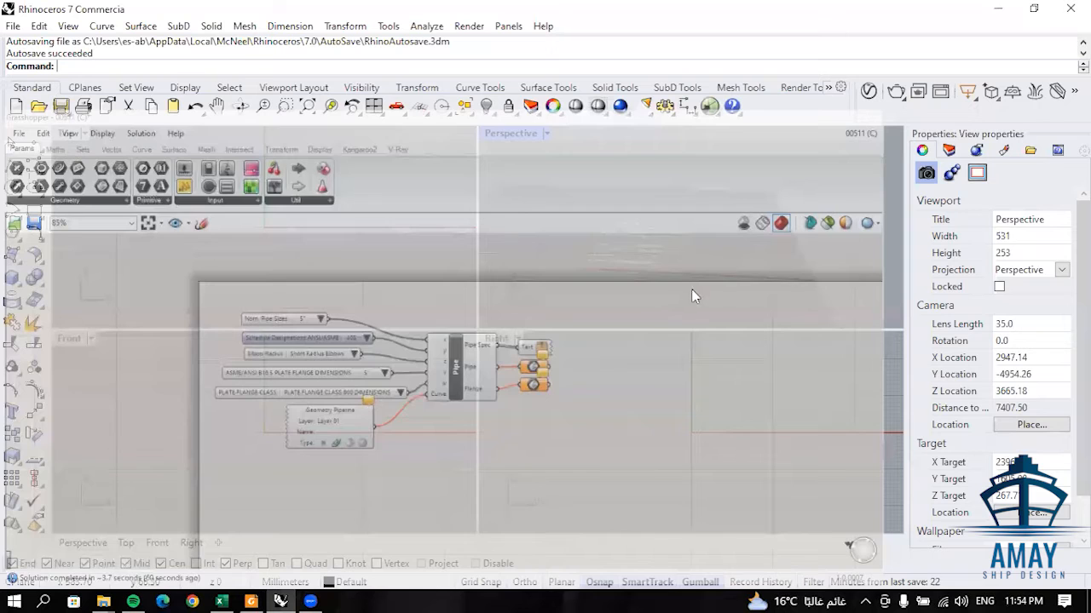
pyautogui.scroll(6, 636, 265)
pyautogui.moveTo(658, 291); pyautogui.dragTo(643, 308, button='right')
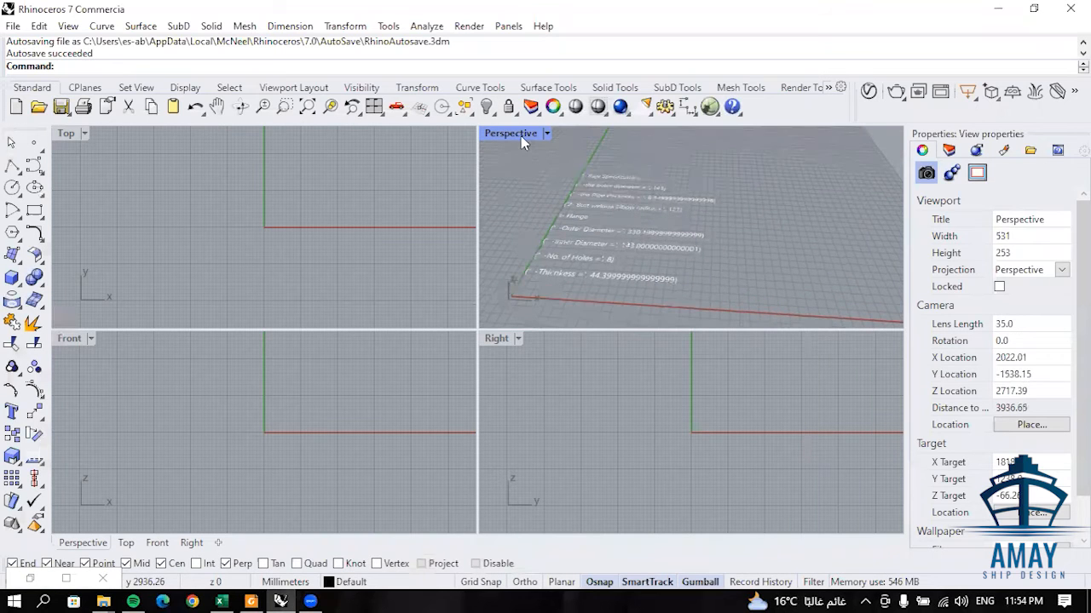
pyautogui.scroll(10, 294, 160)
pyautogui.scroll(4, 293, 160)
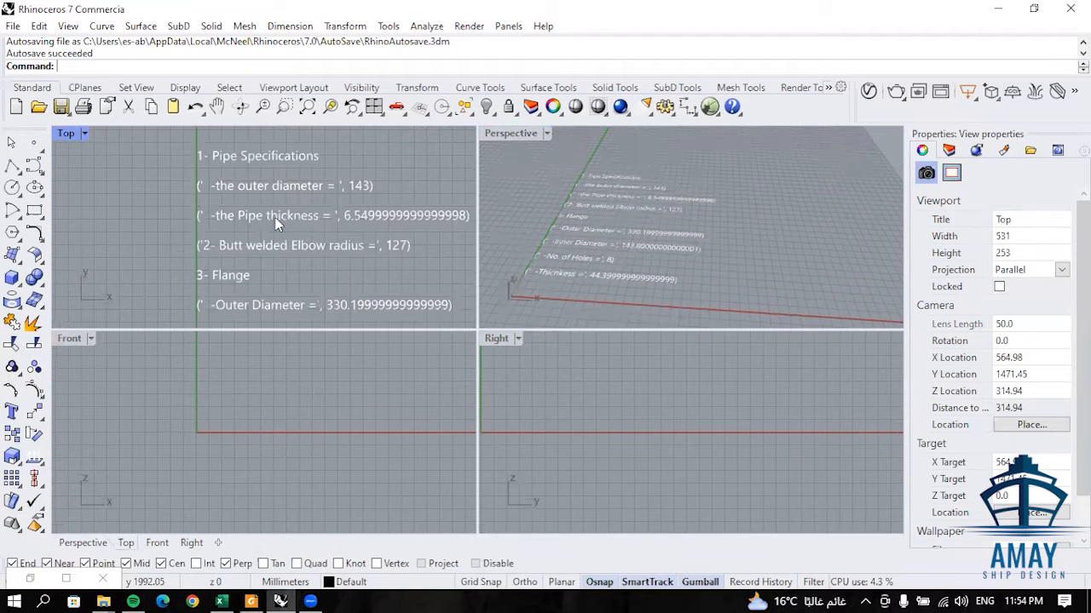
pyautogui.moveTo(291, 188); pyautogui.dragTo(270, 186, button='right')
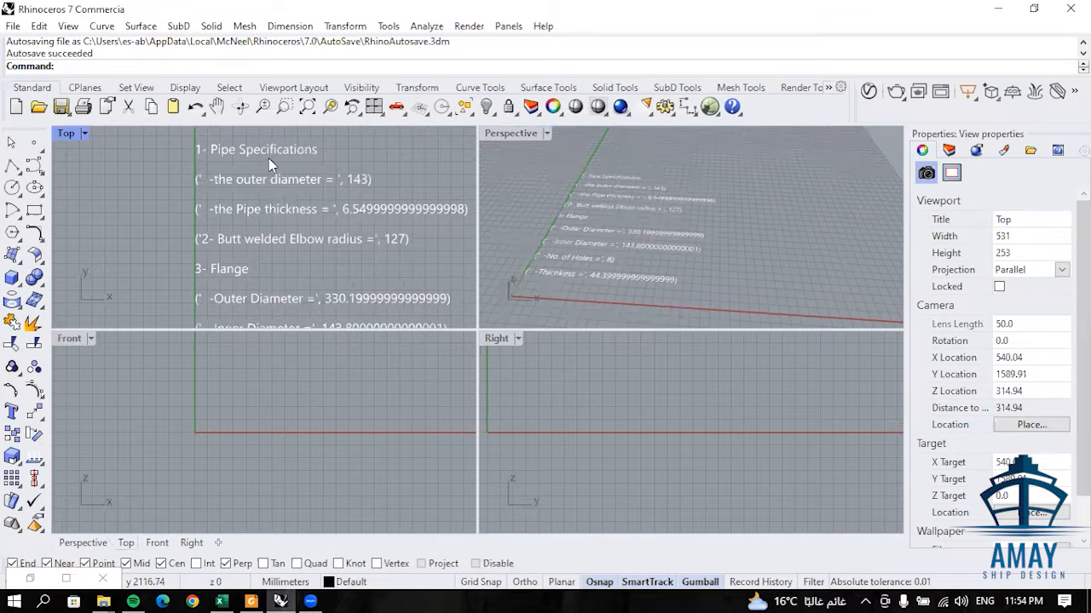
pyautogui.moveTo(315, 223); pyautogui.dragTo(313, 205, button='right')
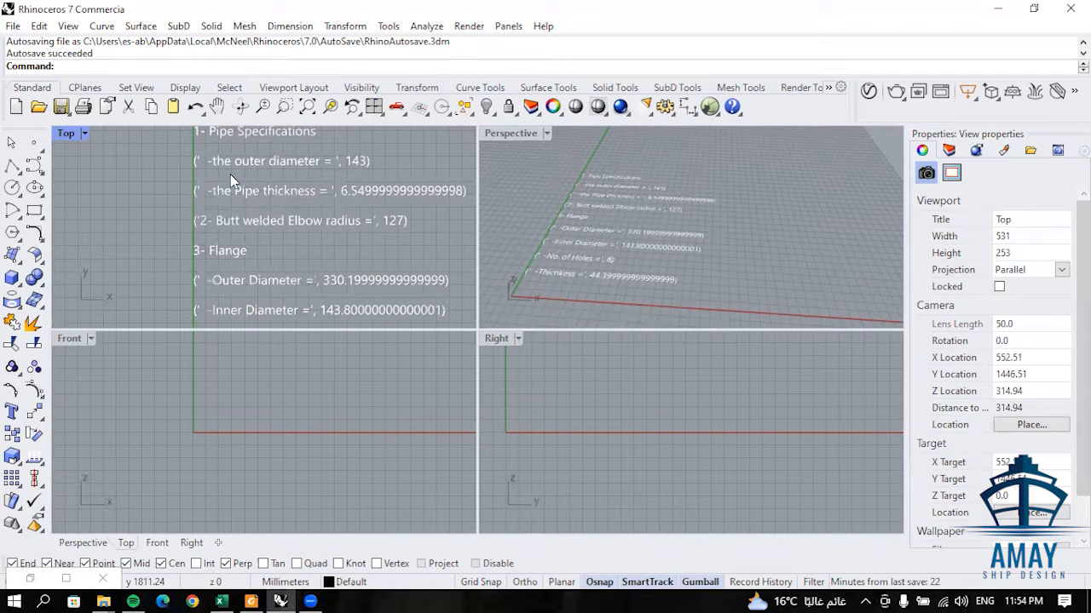
pyautogui.moveTo(361, 209); pyautogui.dragTo(332, 195, button='right')
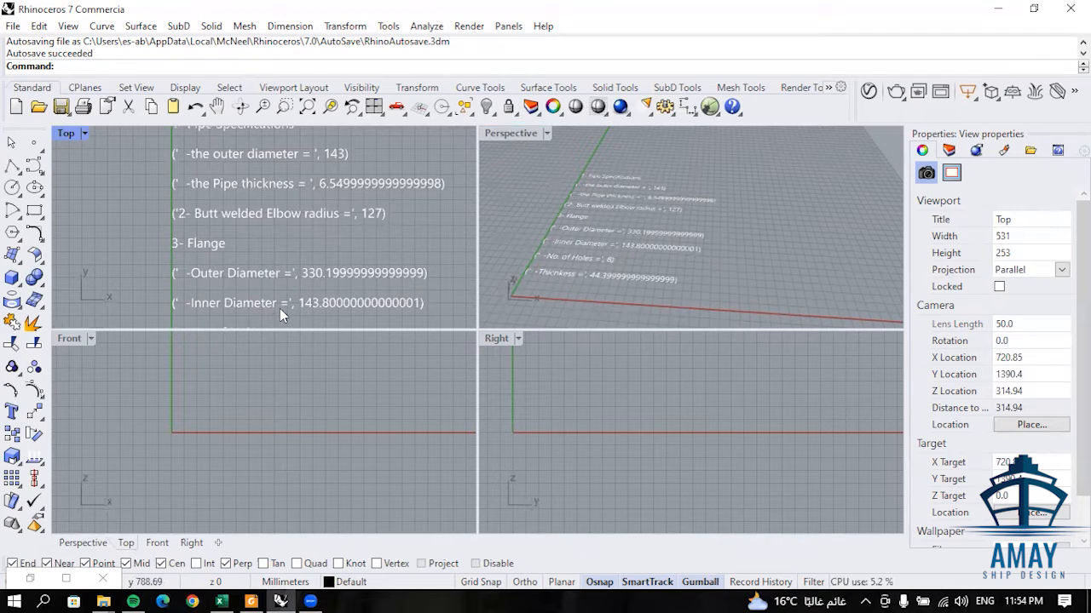
pyautogui.scroll(-5, 281, 269)
pyautogui.moveTo(621, 291); pyautogui.dragTo(616, 270, button='right')
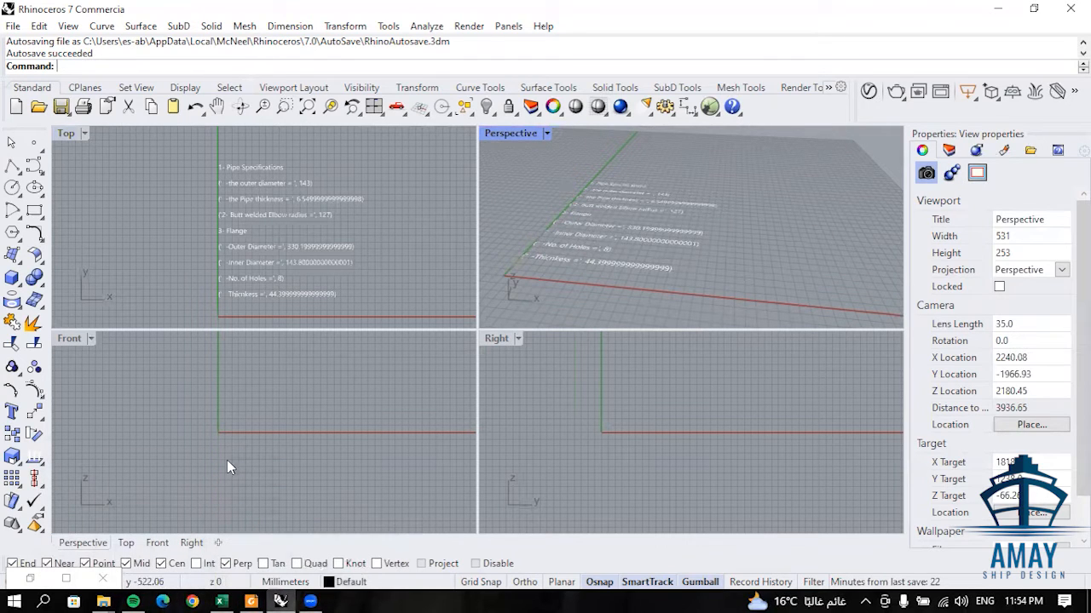
# - Return to the Grasshopper definition and set the nominal pipe size to 3"
pyautogui.click(68, 579)
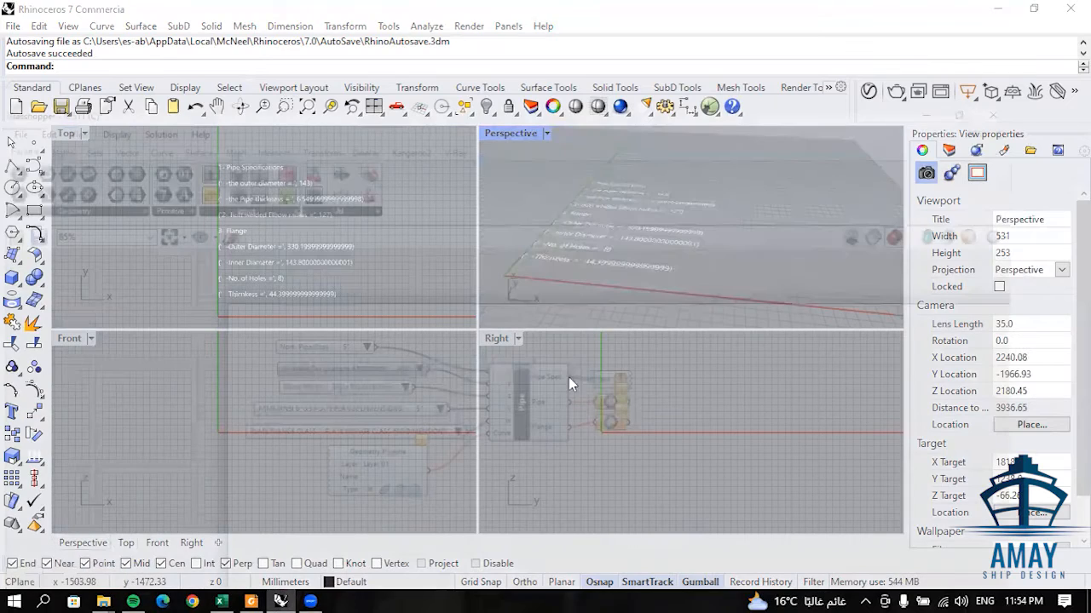
pyautogui.scroll(3, 420, 302)
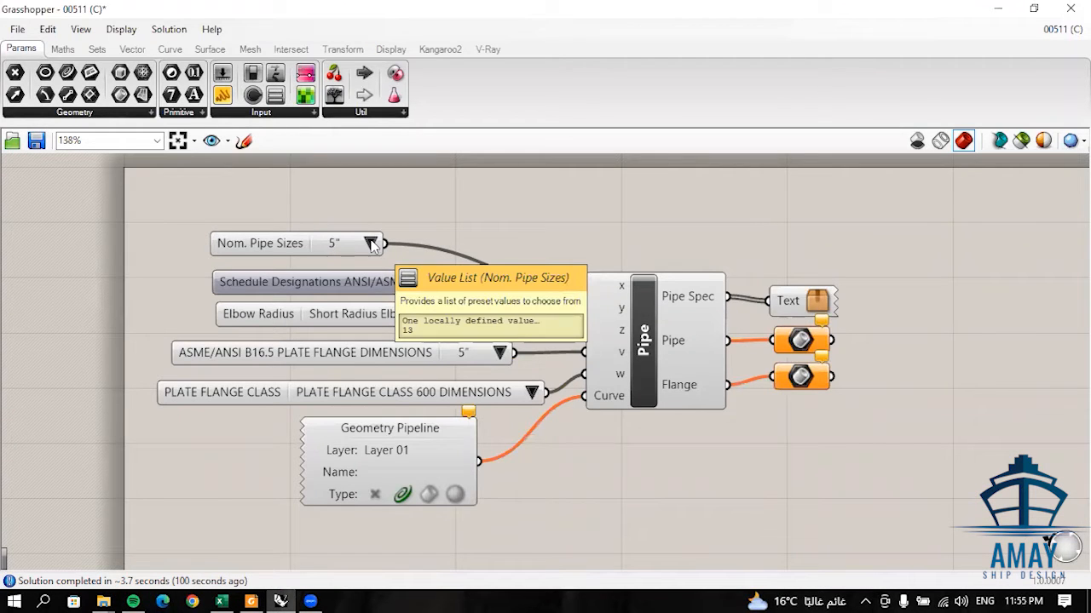
pyautogui.click(370, 245)
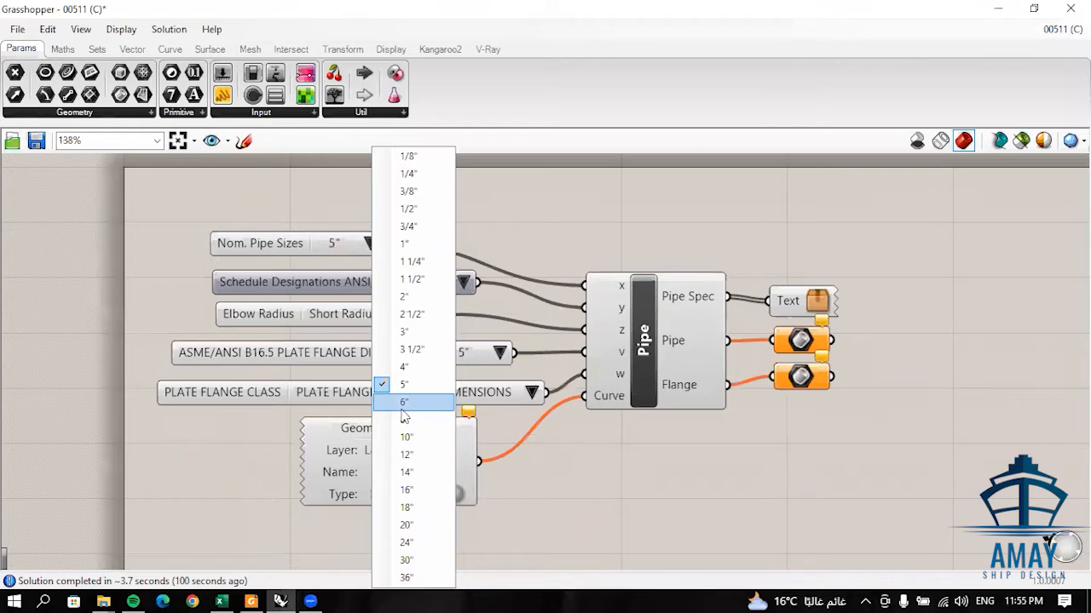
pyautogui.click(407, 337)
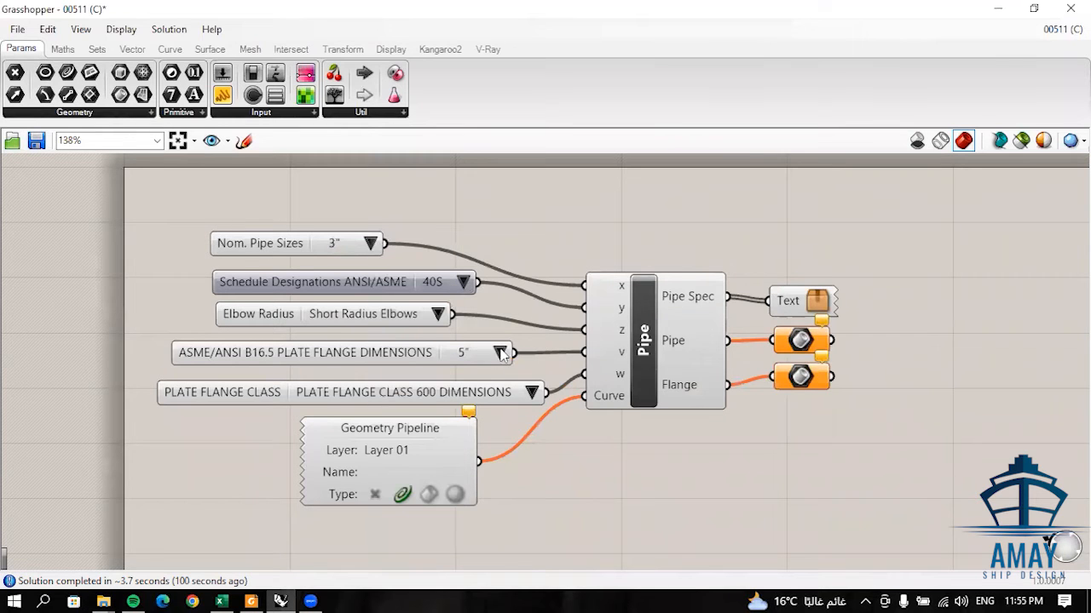
# - Set the ASME/ANSI B16.5 plate flange dimensions to 3"
pyautogui.click(499, 353)
pyautogui.click(543, 356)
pyautogui.scroll(3, 382, 372)
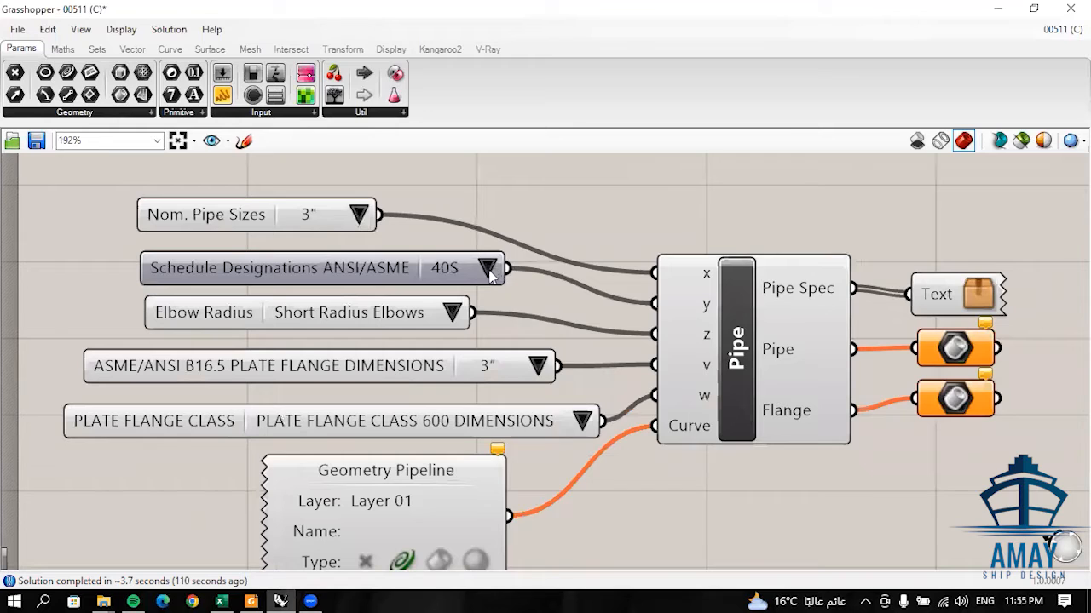
# - Review the ANSI/ASME schedule designation options for the pipe, keeping 40S
pyautogui.click(463, 282)
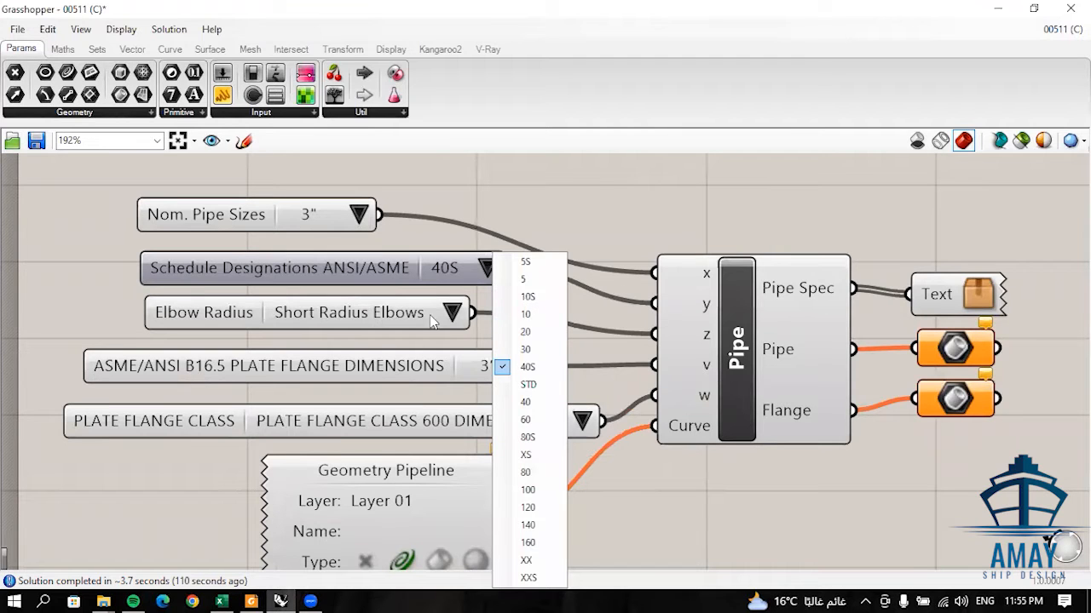
pyautogui.click(541, 213)
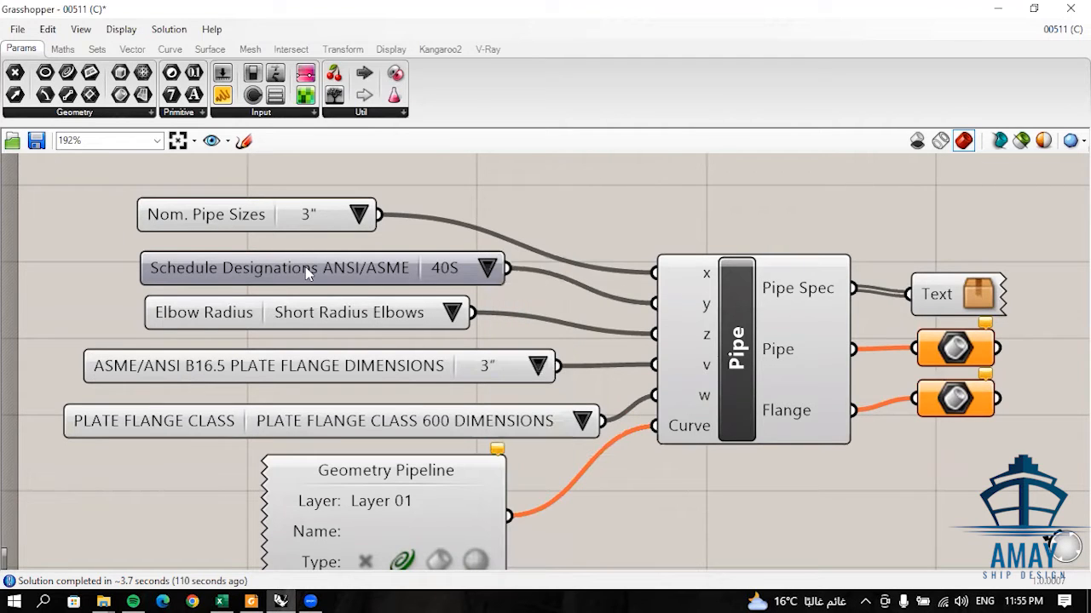
pyautogui.click(312, 270)
pyautogui.click(487, 268)
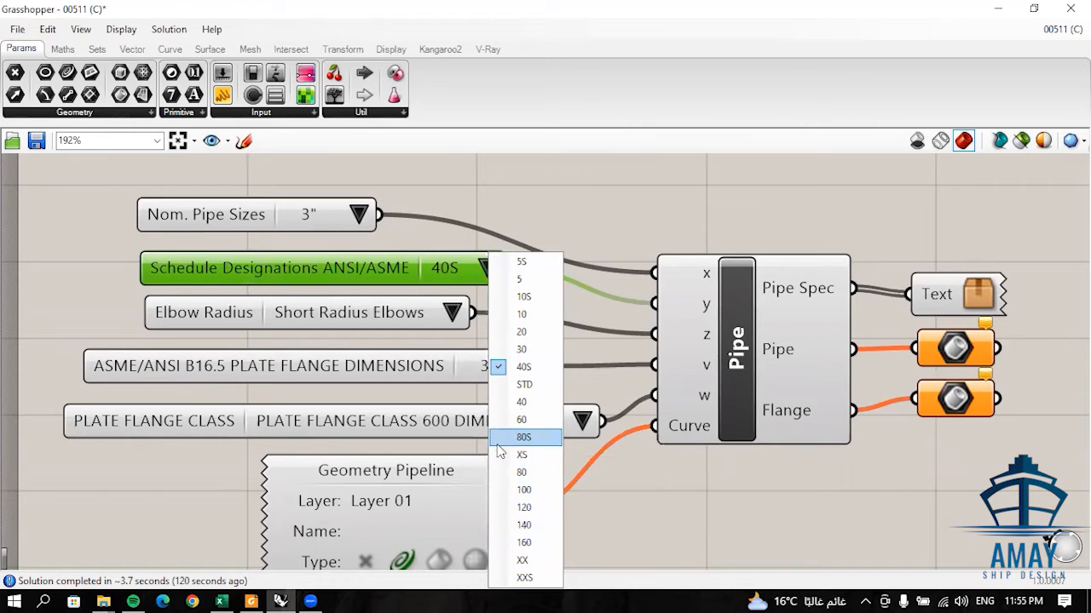
pyautogui.click(588, 491)
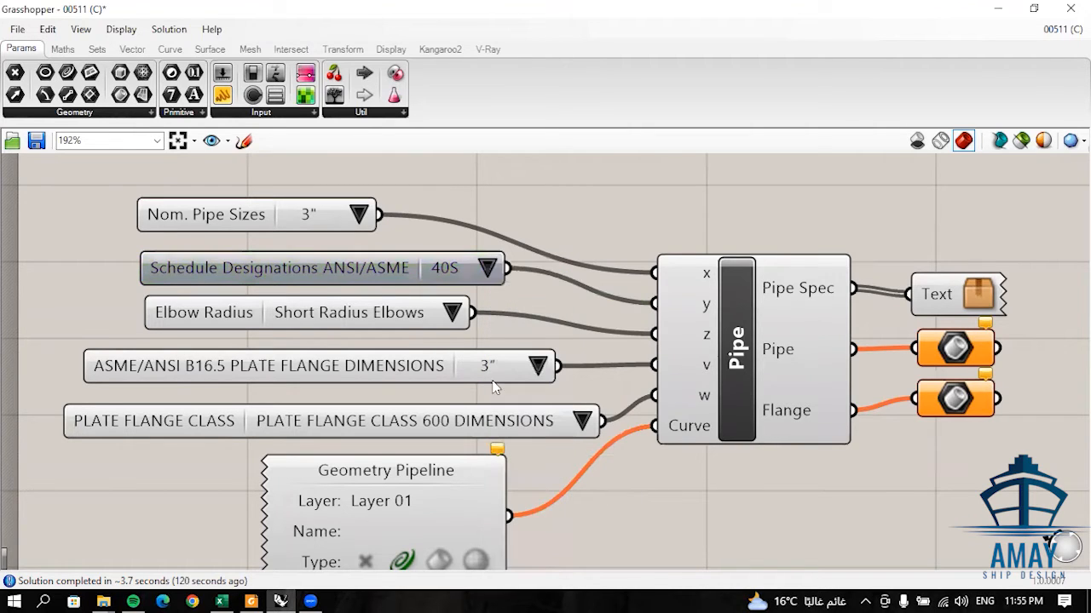
# - Switch to the Rhino viewports and display the layer list
pyautogui.click(997, 8)
pyautogui.scroll(-2, 630, 260)
pyautogui.moveTo(664, 267); pyautogui.dragTo(665, 259, button='right')
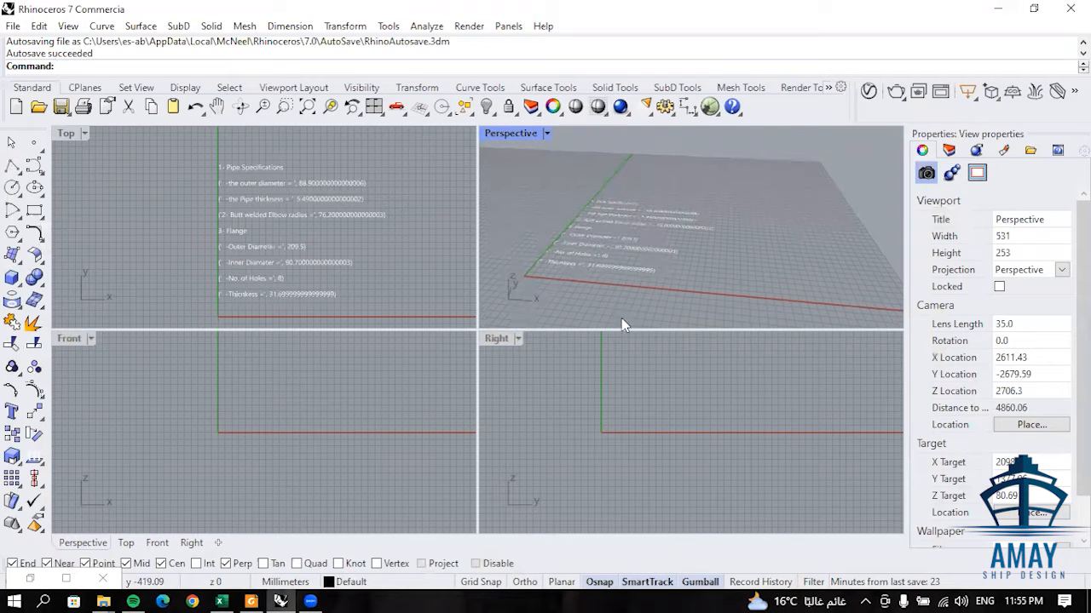
pyautogui.click(949, 151)
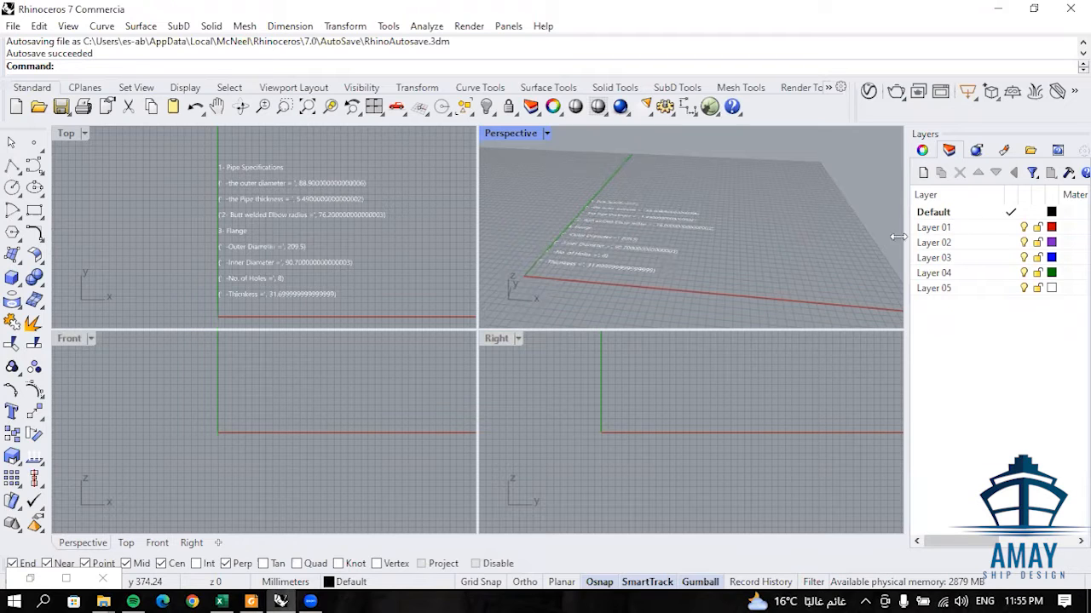
pyautogui.moveTo(716, 256)
pyautogui.mouseDown(button='right')
pyautogui.moveTo(717, 269)
pyautogui.moveTo(733, 248)
pyautogui.mouseUp(button='right')
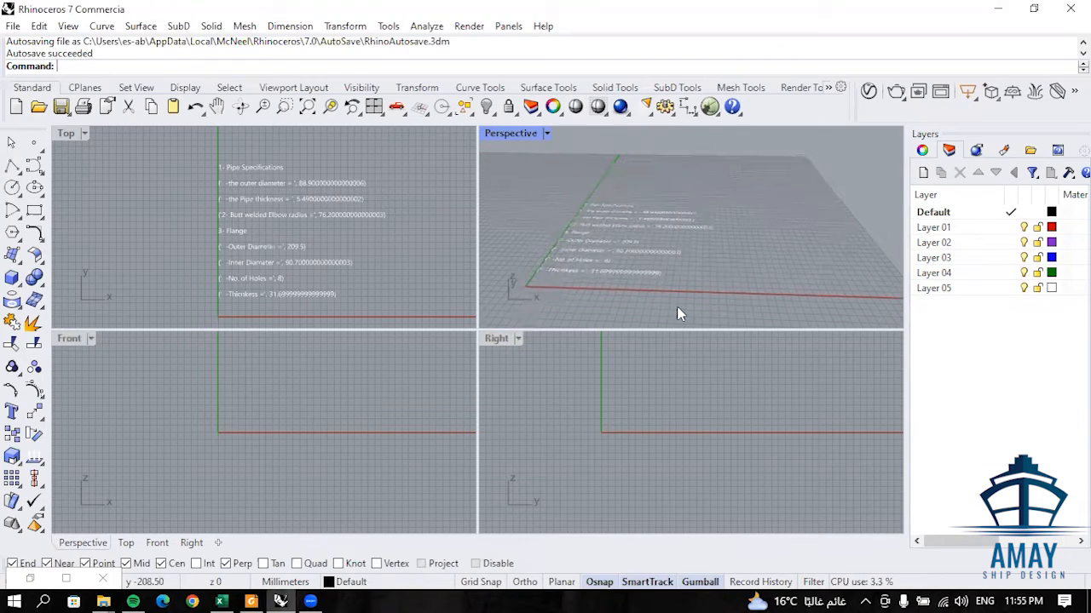
pyautogui.moveTo(580, 274); pyautogui.dragTo(577, 253, button='right')
pyautogui.scroll(-6, 198, 242)
pyautogui.moveTo(198, 242); pyautogui.dragTo(215, 214, button='right')
pyautogui.moveTo(248, 431); pyautogui.dragTo(278, 421, button='right')
pyautogui.scroll(-4, 277, 424)
# - Maximize the Front view and start a polyline at the origin with a 1000 mm segment going vertically up
pyautogui.doubleClick(60, 340)
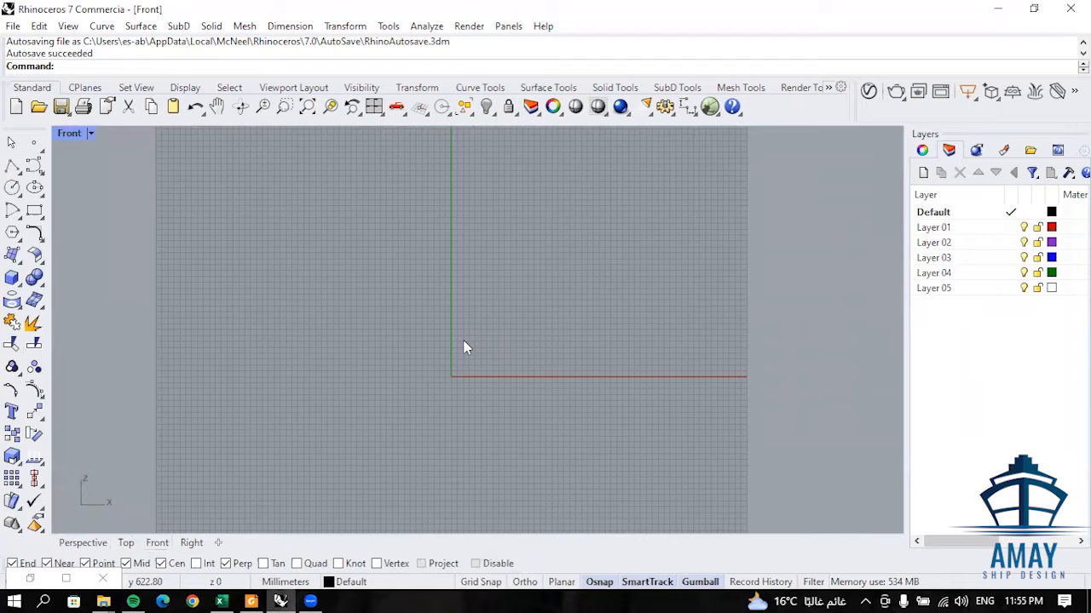
pyautogui.click(12, 166)
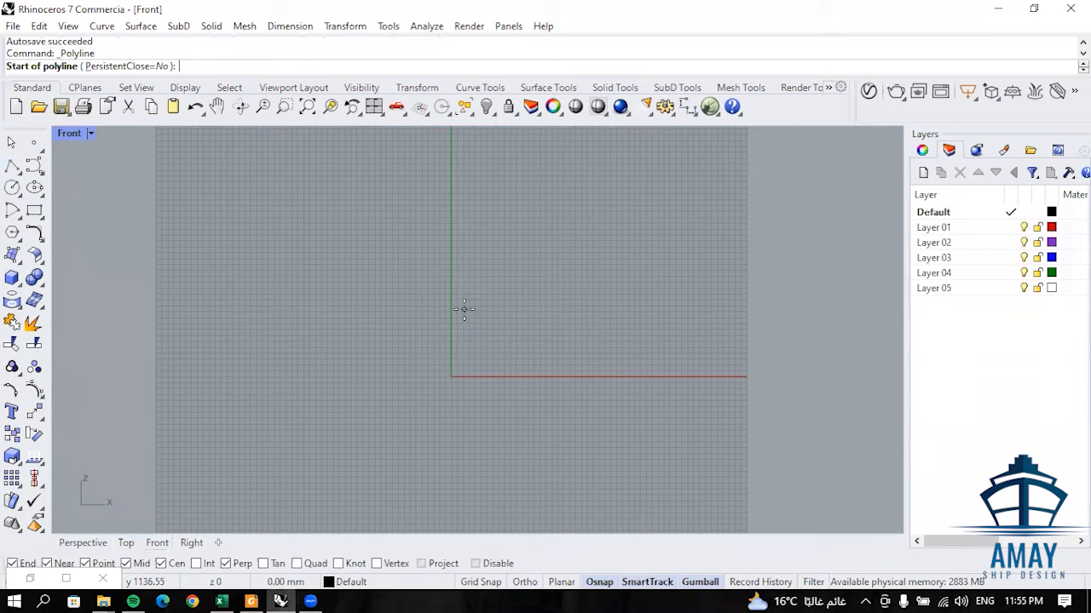
pyautogui.write('0')
pyautogui.press('Return')
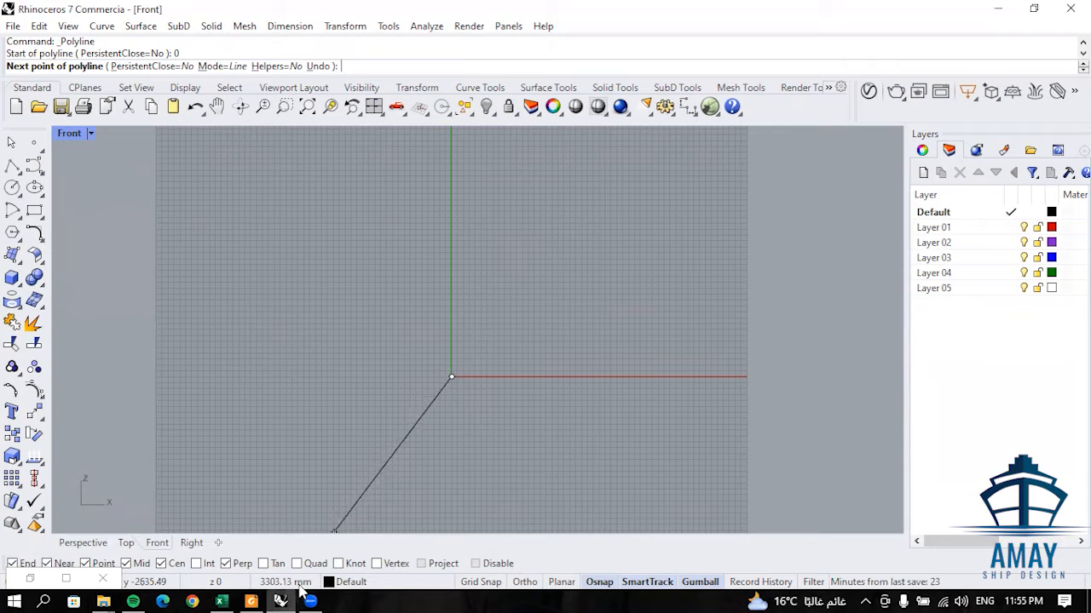
pyautogui.moveTo(474, 265); pyautogui.dragTo(466, 319, button='right')
pyautogui.moveTo(475, 359); pyautogui.dragTo(451, 390, button='right')
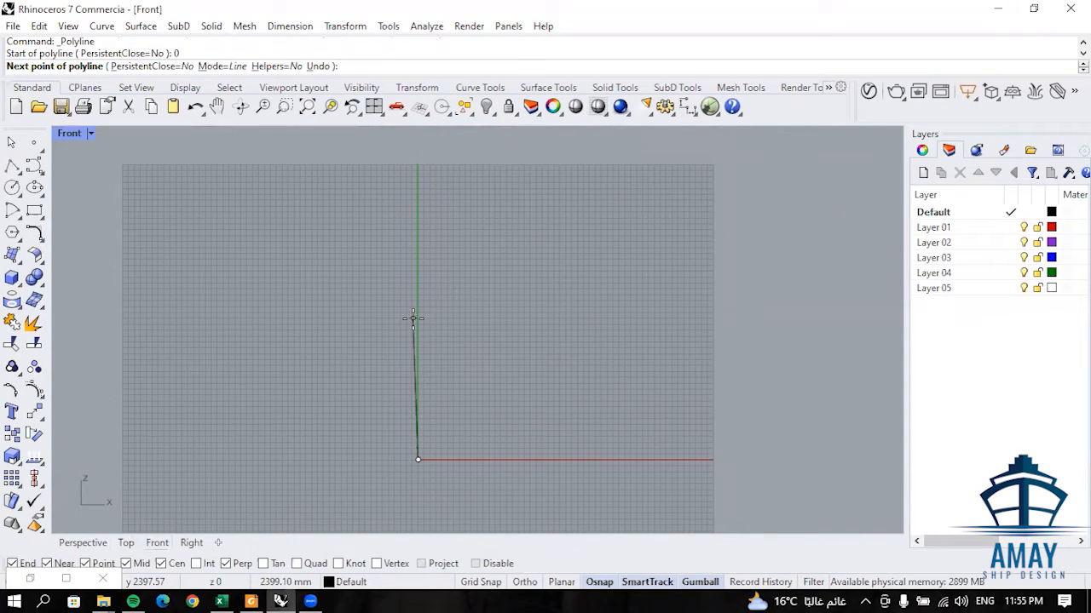
pyautogui.write('1000')
pyautogui.press('Return')
pyautogui.press('F8')
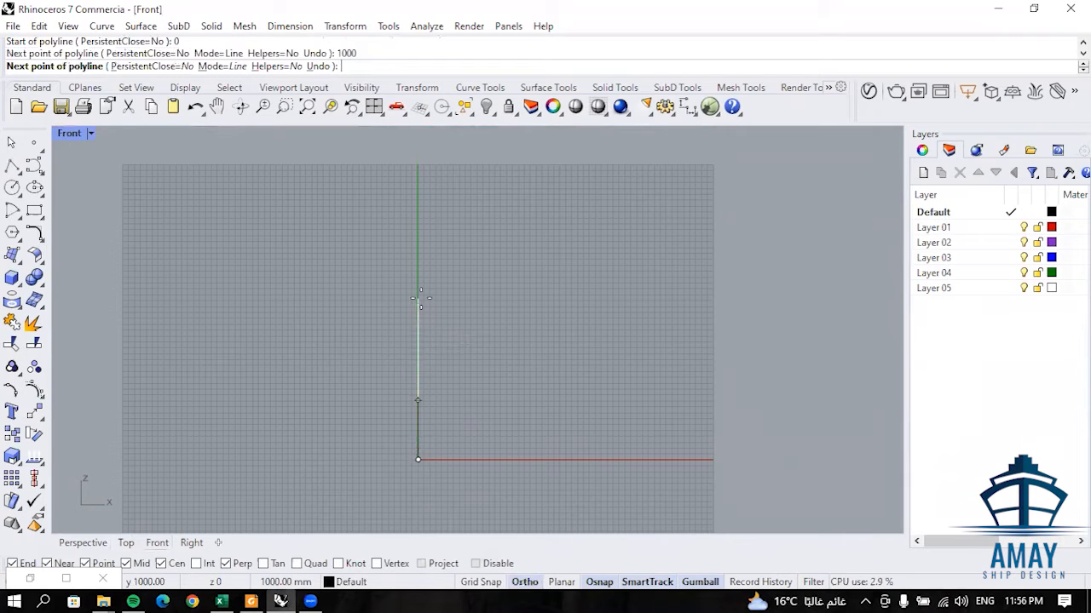
pyautogui.keyDown('shift'); pyautogui.click(417, 321); pyautogui.keyUp('shift')
# - Continue the polyline with a 1900 mm segment in the negative X direction and a 1000 mm segment vertically up
pyautogui.moveTo(312, 367); pyautogui.dragTo(368, 295, button='right')
pyautogui.scroll(2, 368, 294)
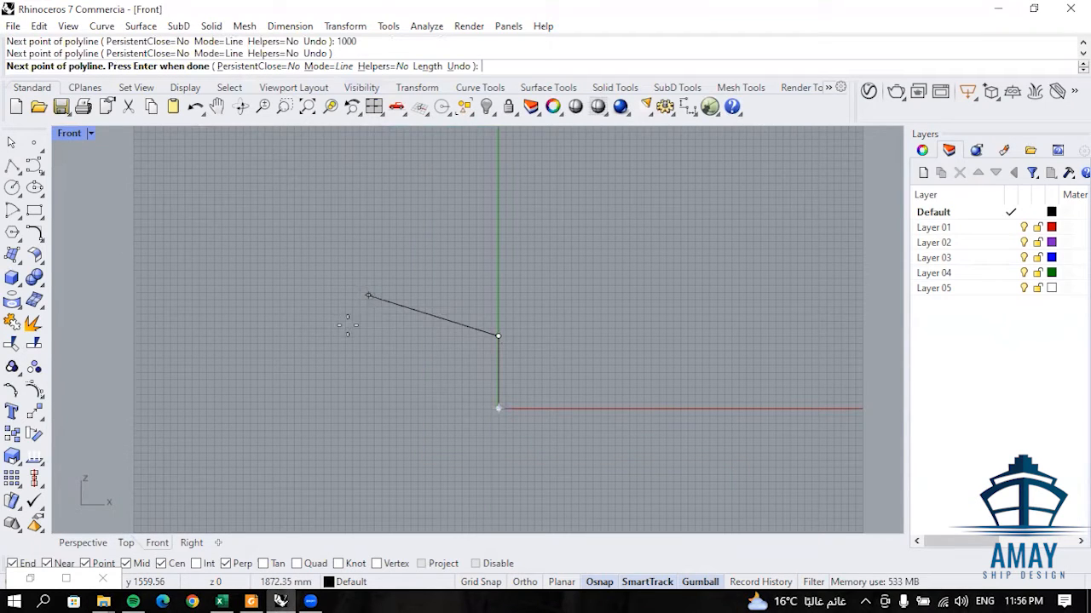
pyautogui.write('19')
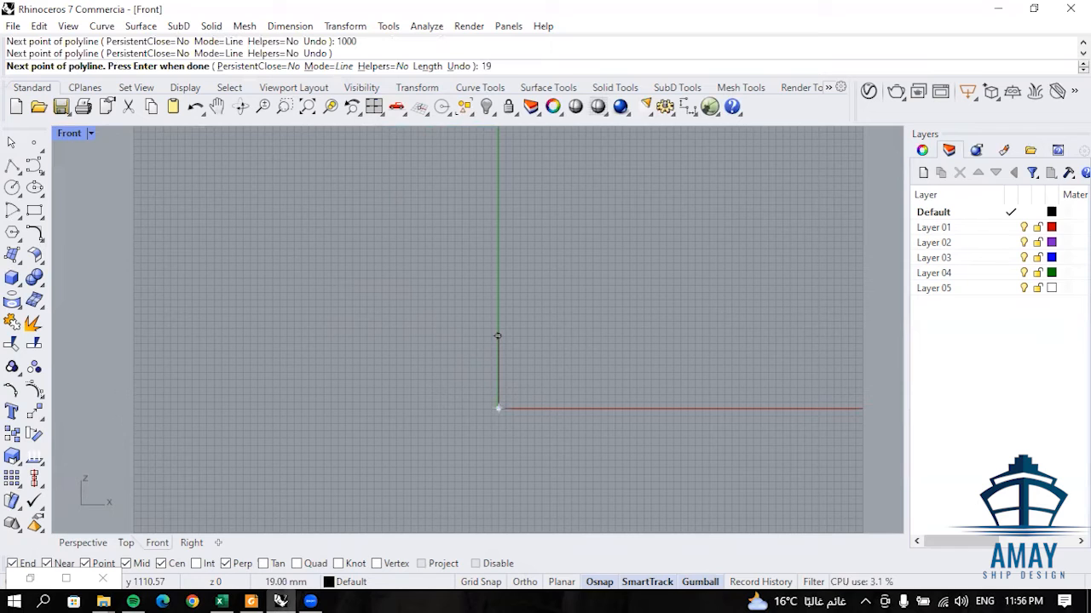
pyautogui.write('00')
pyautogui.press('Return')
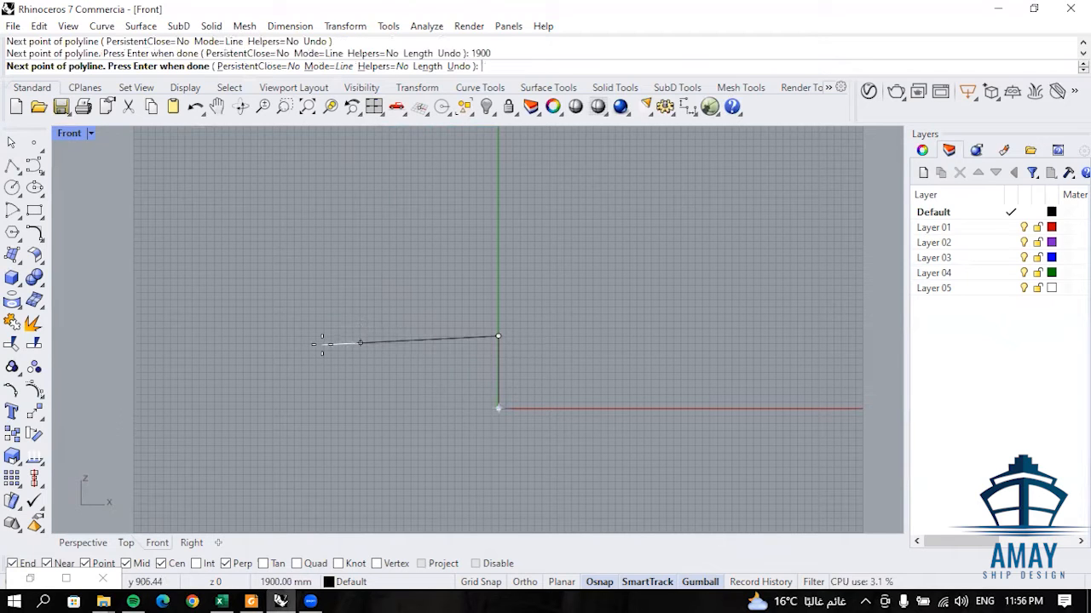
pyautogui.click(309, 338)
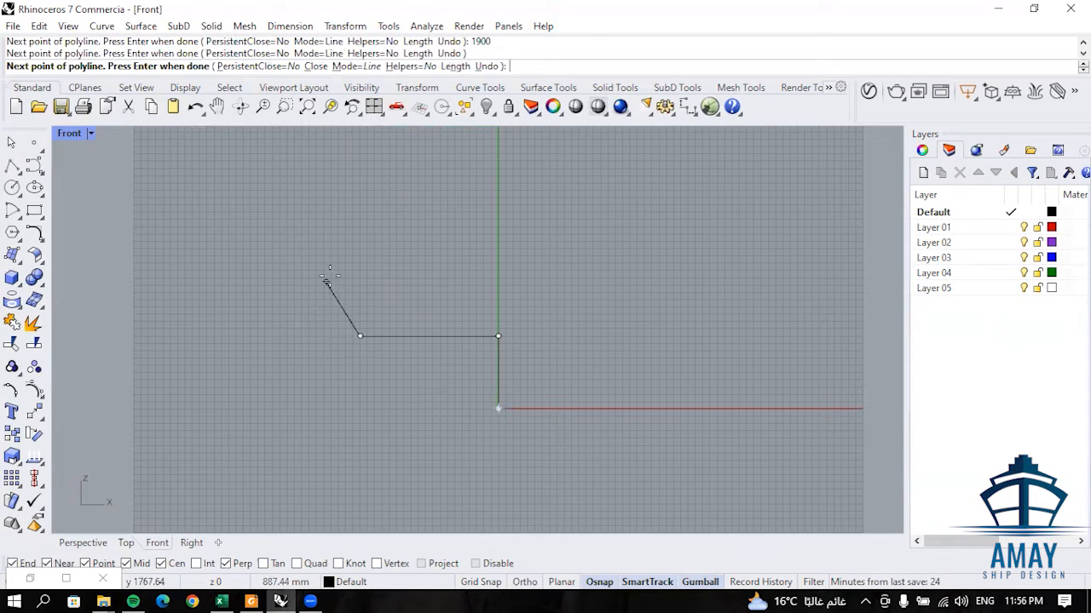
pyautogui.write('1000')
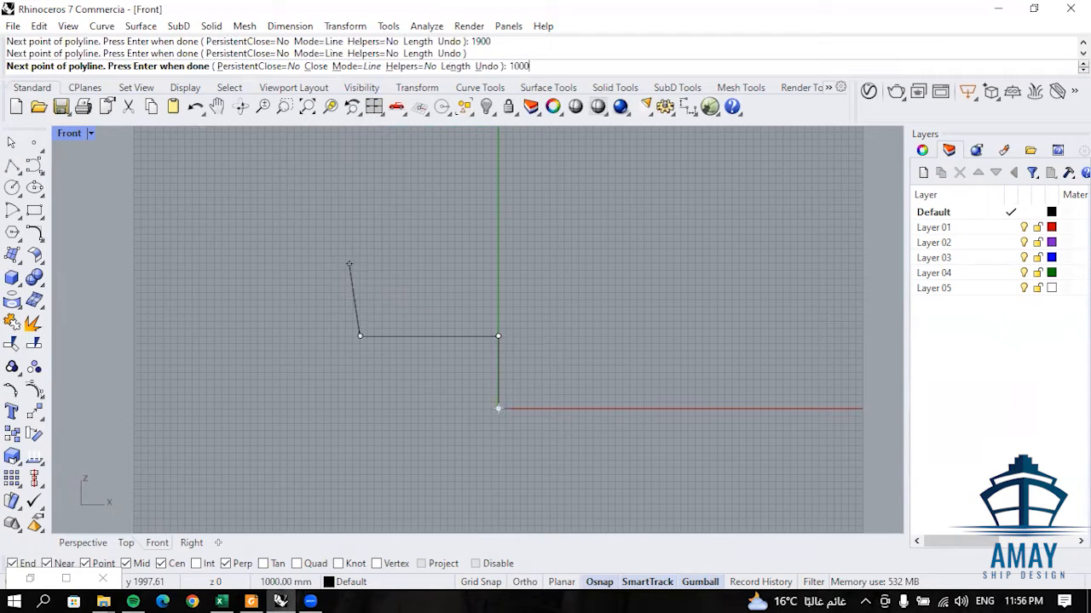
pyautogui.press('Return')
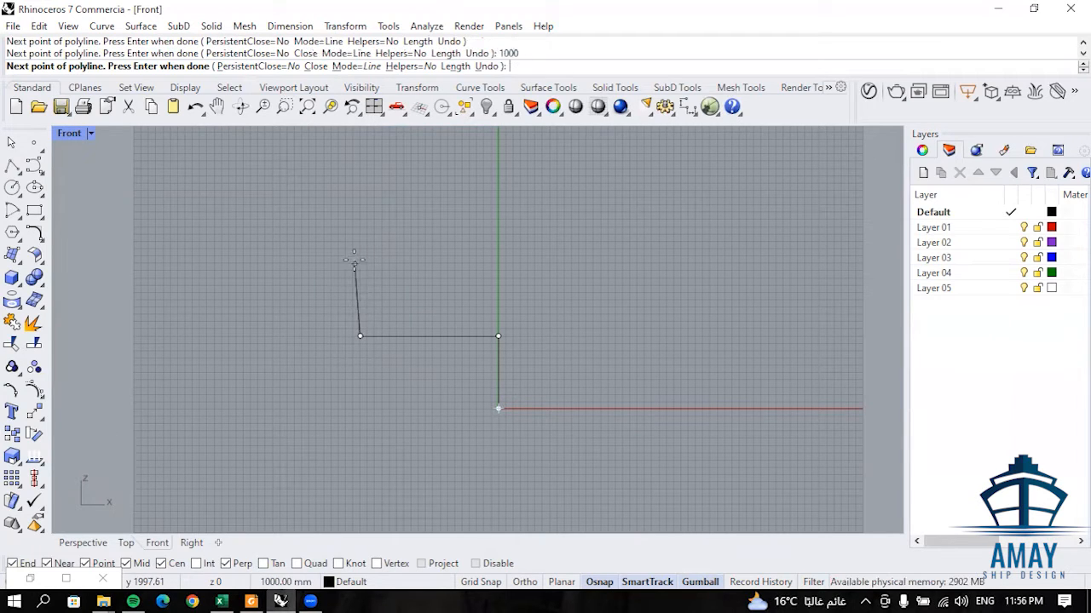
pyautogui.keyDown('shift'); pyautogui.click(359, 261); pyautogui.keyUp('shift')
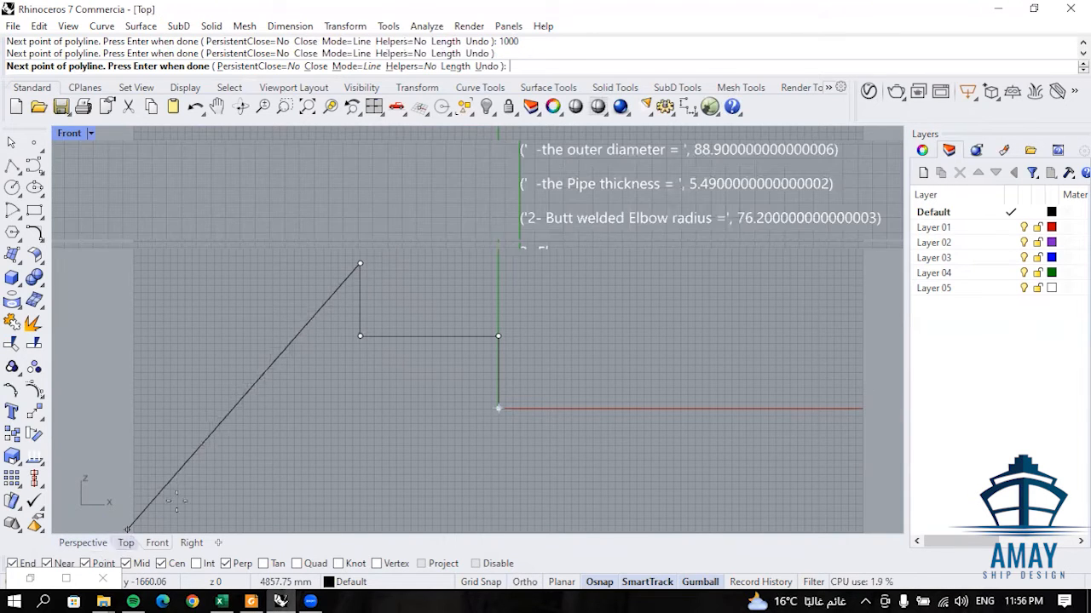
# - In the Top view, add a 900 mm polyline segment in the positive Y direction with Ortho on
pyautogui.click(124, 543)
pyautogui.scroll(-4, 345, 343)
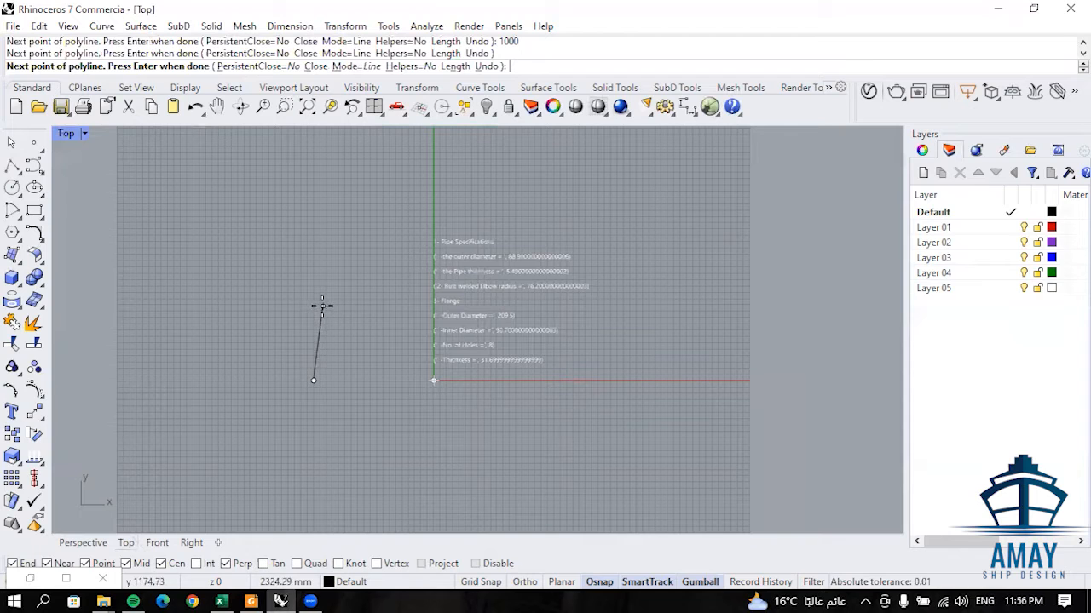
pyautogui.write('90')
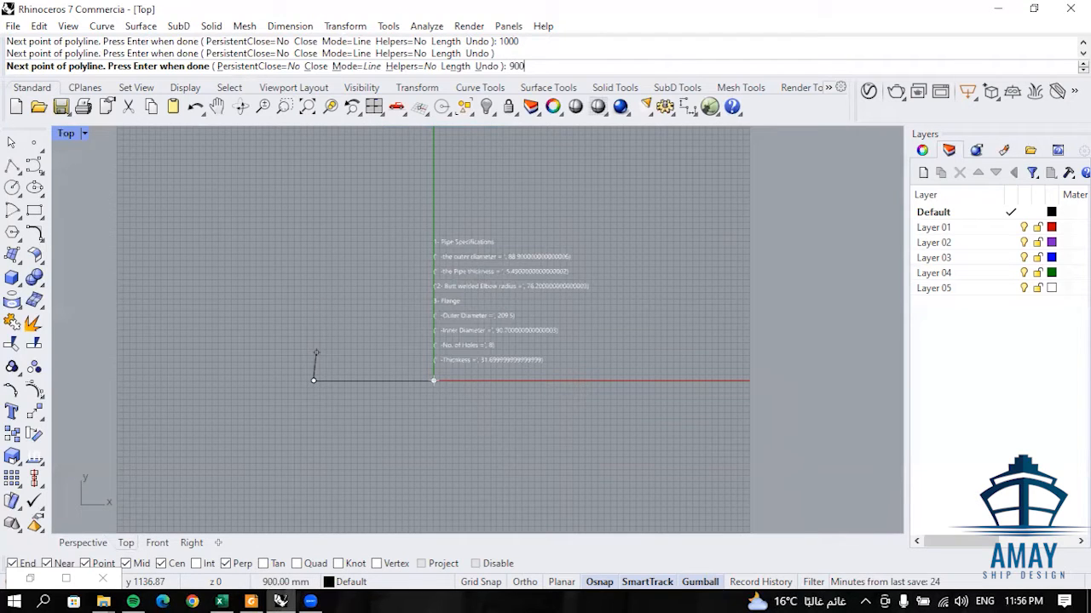
pyautogui.write('0')
pyautogui.press('Return')
pyautogui.press('F8')
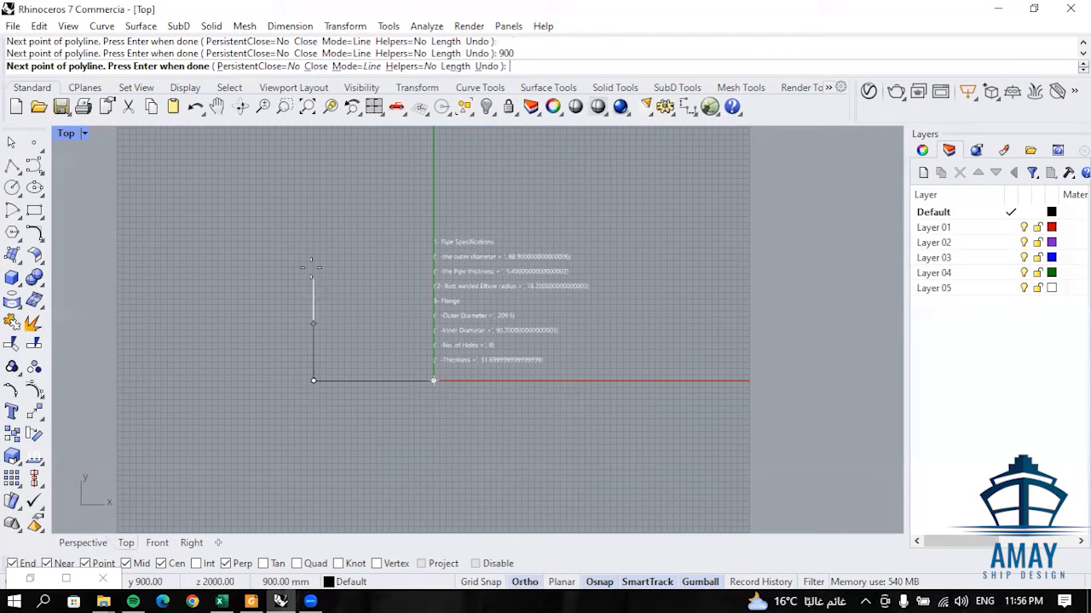
pyautogui.press('F8')
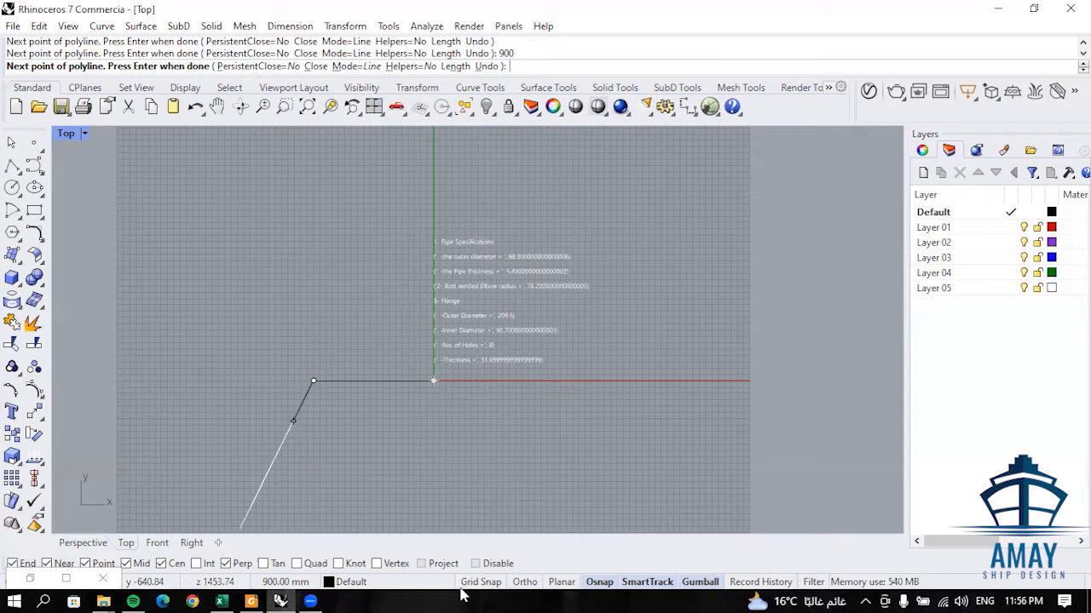
pyautogui.click(526, 584)
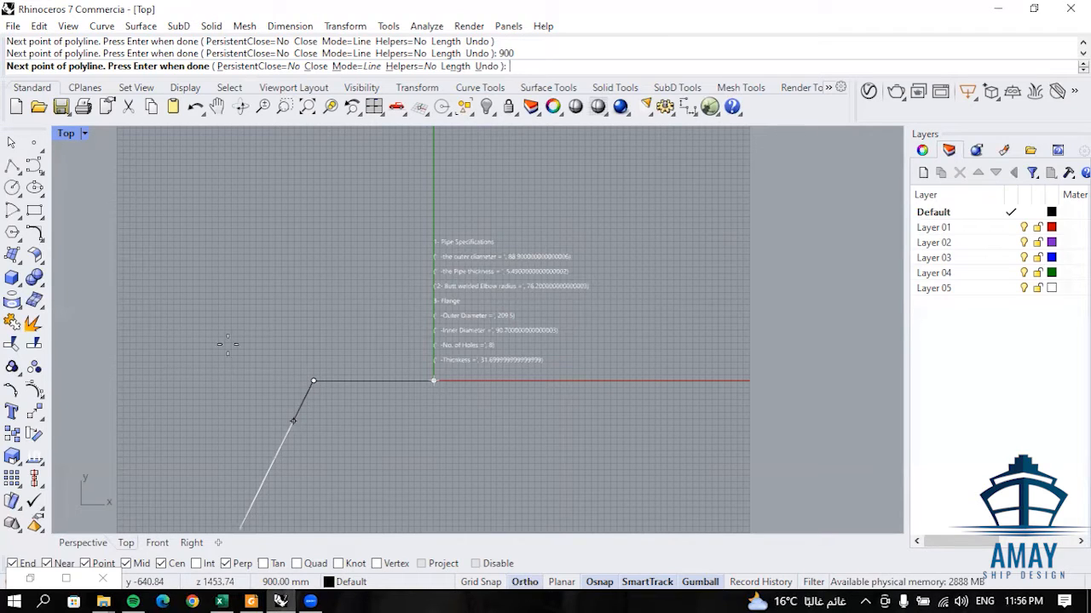
pyautogui.click(315, 303)
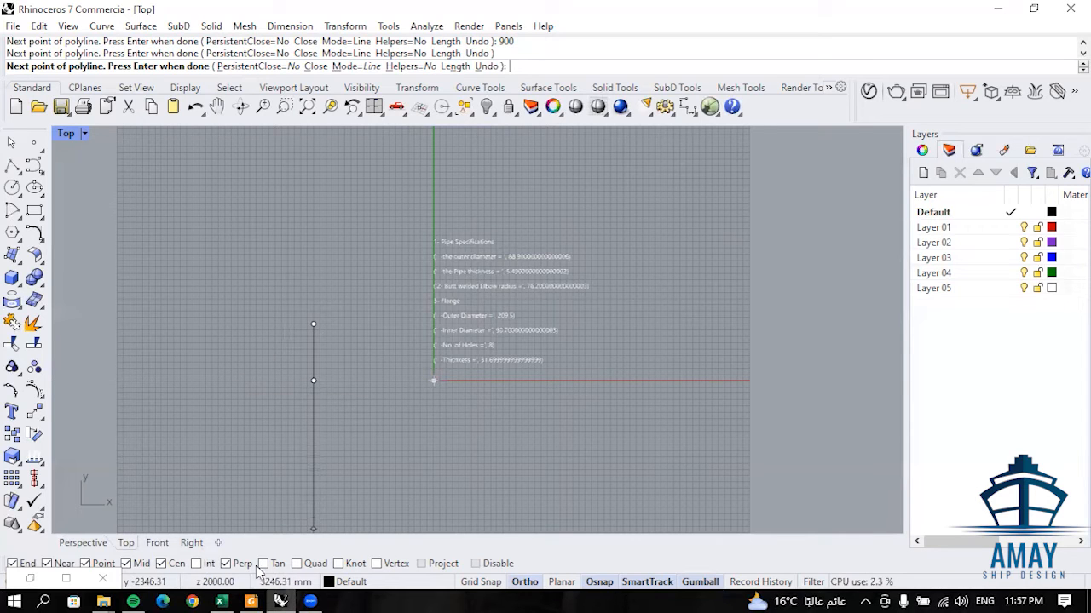
# - In the Front view, add a 2000 mm segment in the negative X direction and finish the polyline
pyautogui.click(192, 543)
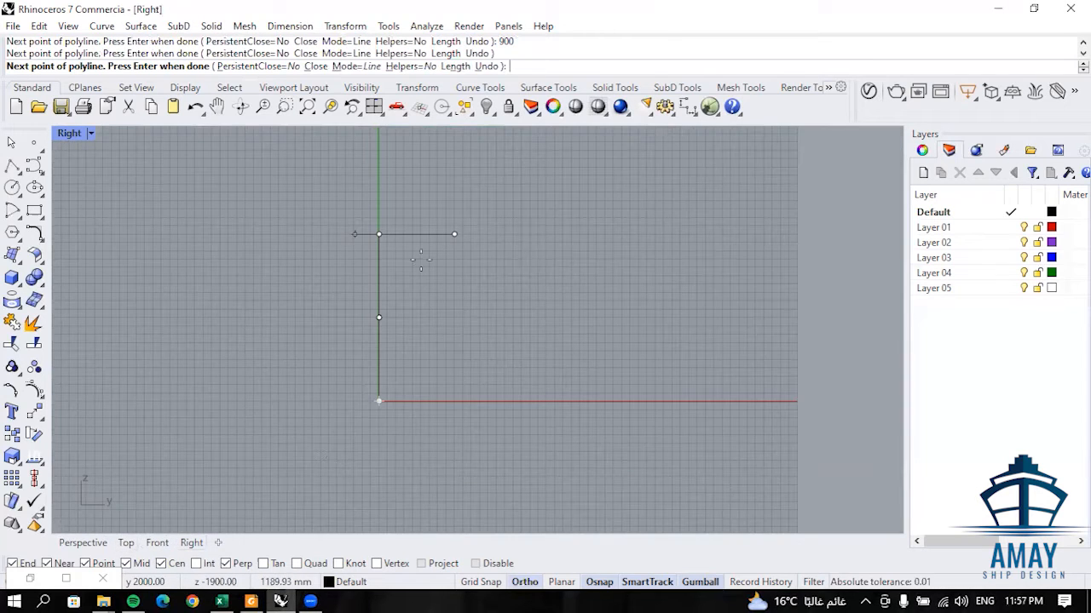
pyautogui.click(157, 543)
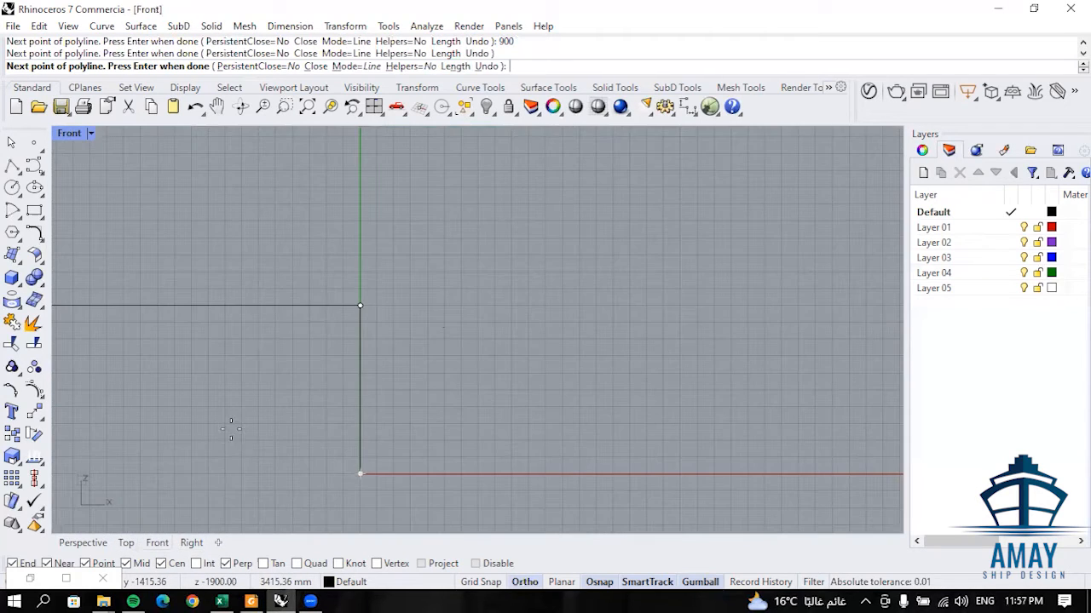
pyautogui.scroll(-3, 441, 305)
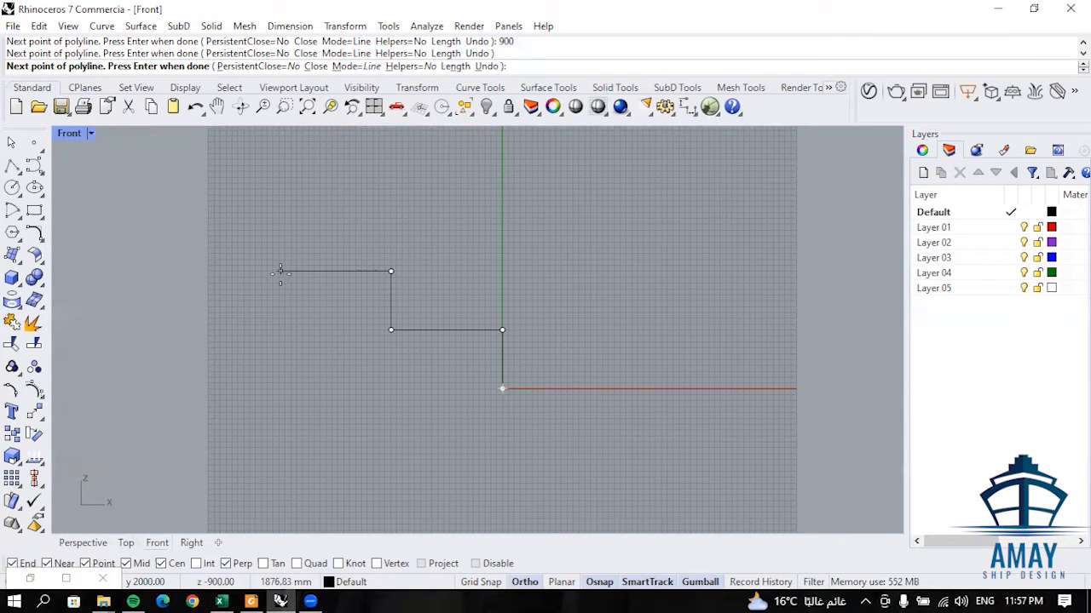
pyautogui.write('2000')
pyautogui.press('Return')
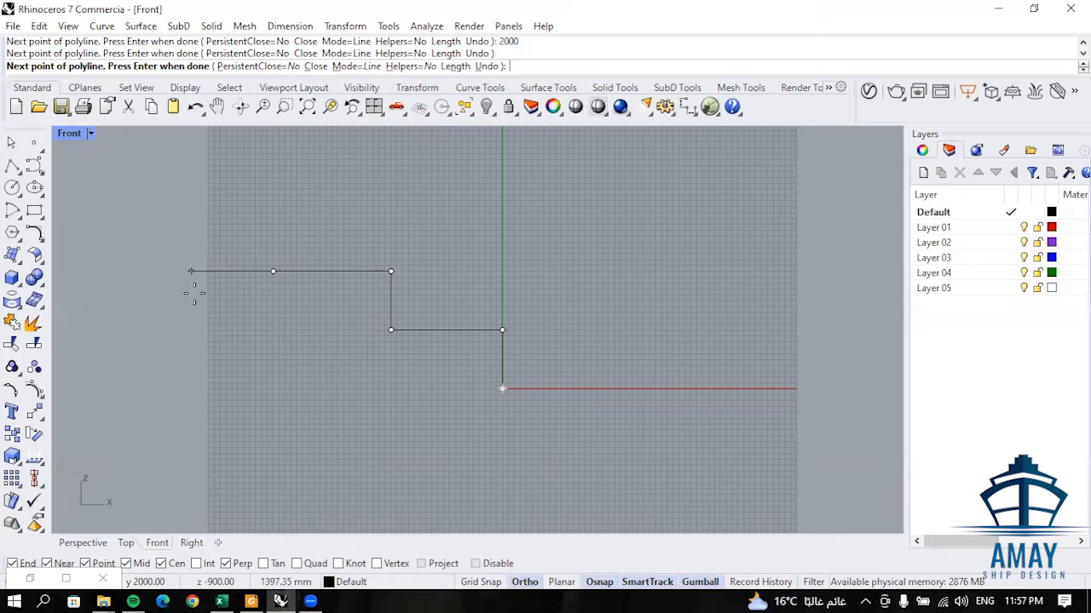
pyautogui.press('Return')
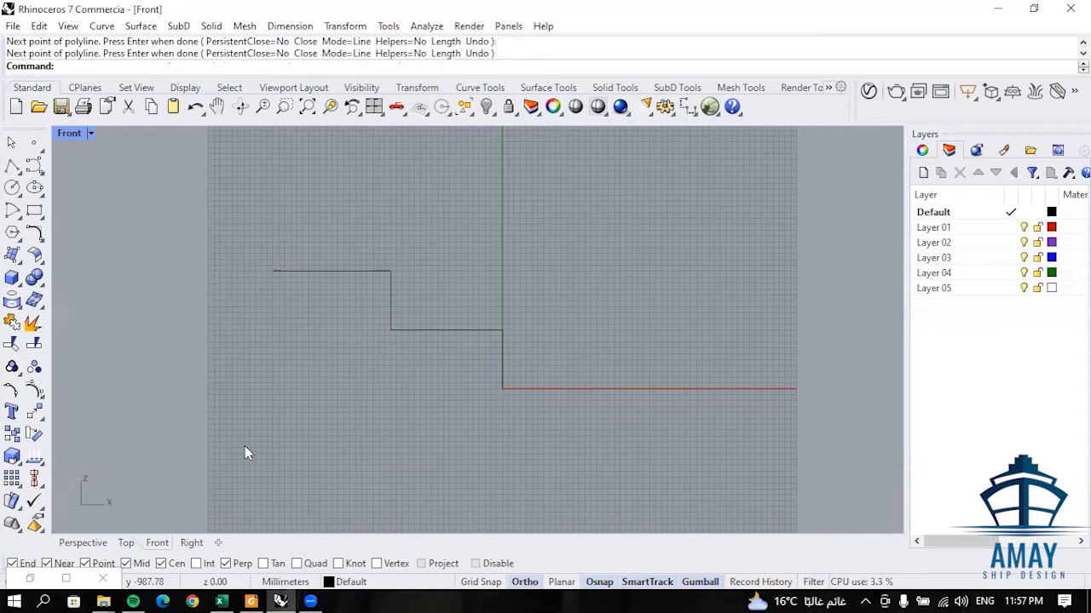
# - In the Perspective view, draw a 1950 mm line in the negative Y direction from the upper end of the first vertical segment
pyautogui.click(82, 543)
pyautogui.moveTo(369, 323); pyautogui.dragTo(319, 320, button='right')
pyautogui.moveTo(421, 355); pyautogui.dragTo(368, 341, button='right')
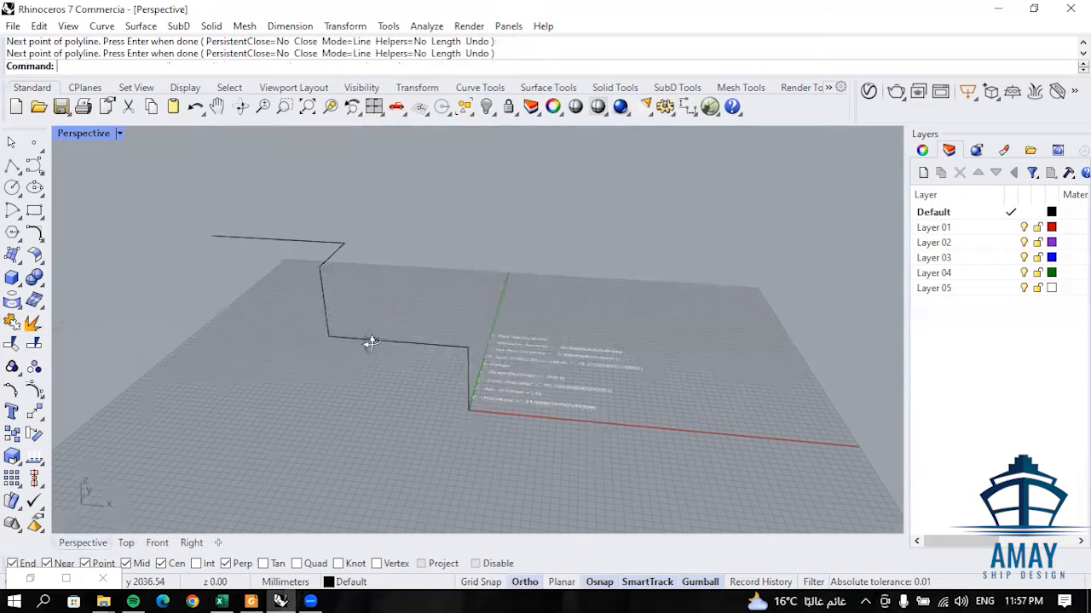
pyautogui.moveTo(375, 380); pyautogui.dragTo(424, 393, button='right')
pyautogui.moveTo(314, 311); pyautogui.dragTo(283, 234, button='right')
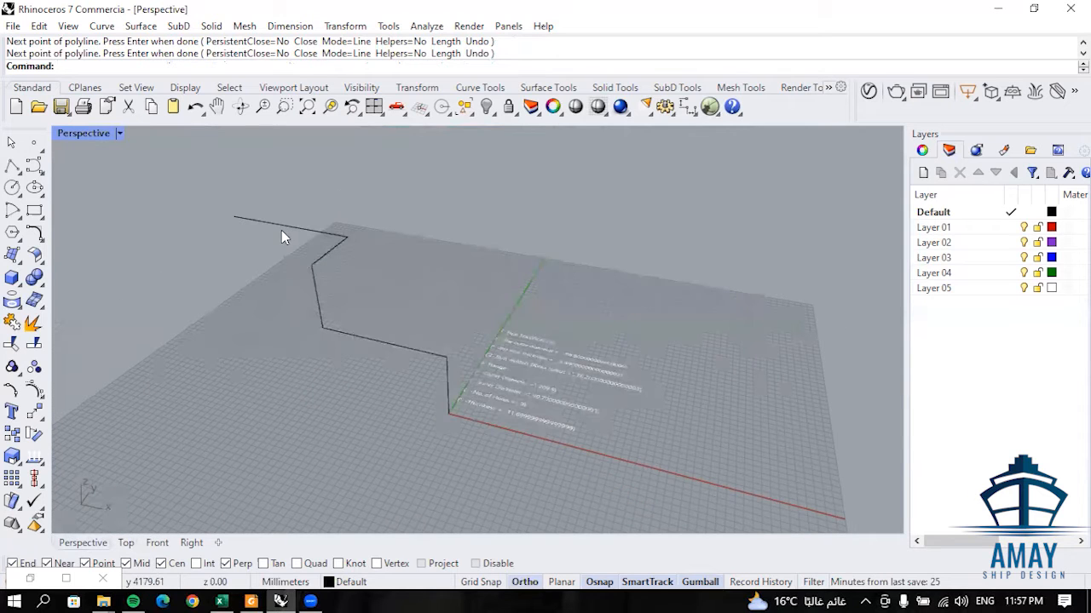
pyautogui.moveTo(409, 433); pyautogui.dragTo(365, 346, button='right')
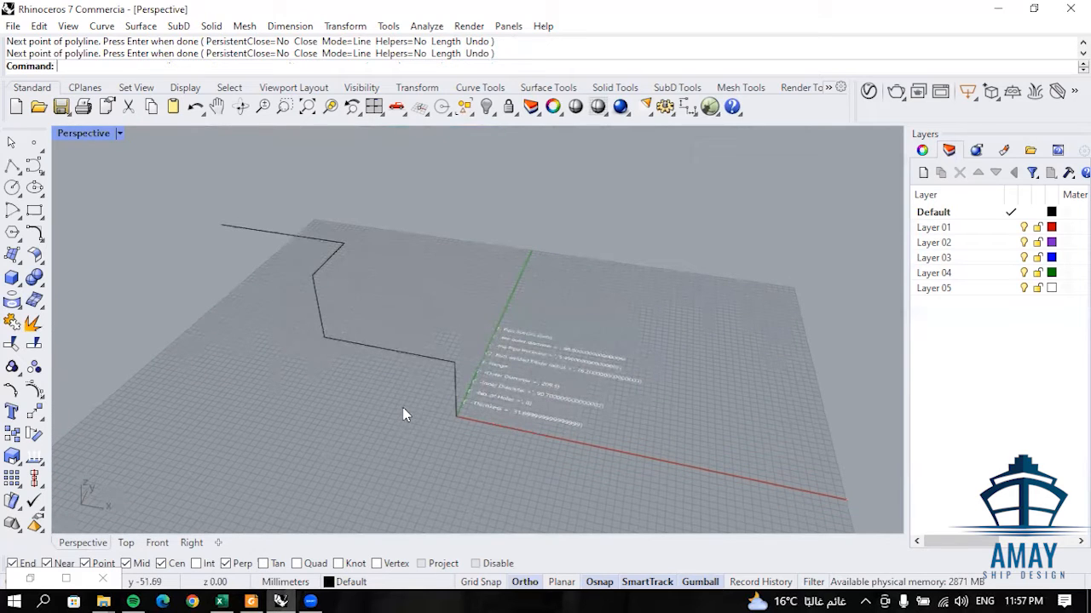
pyautogui.write('l')
pyautogui.press('Return')
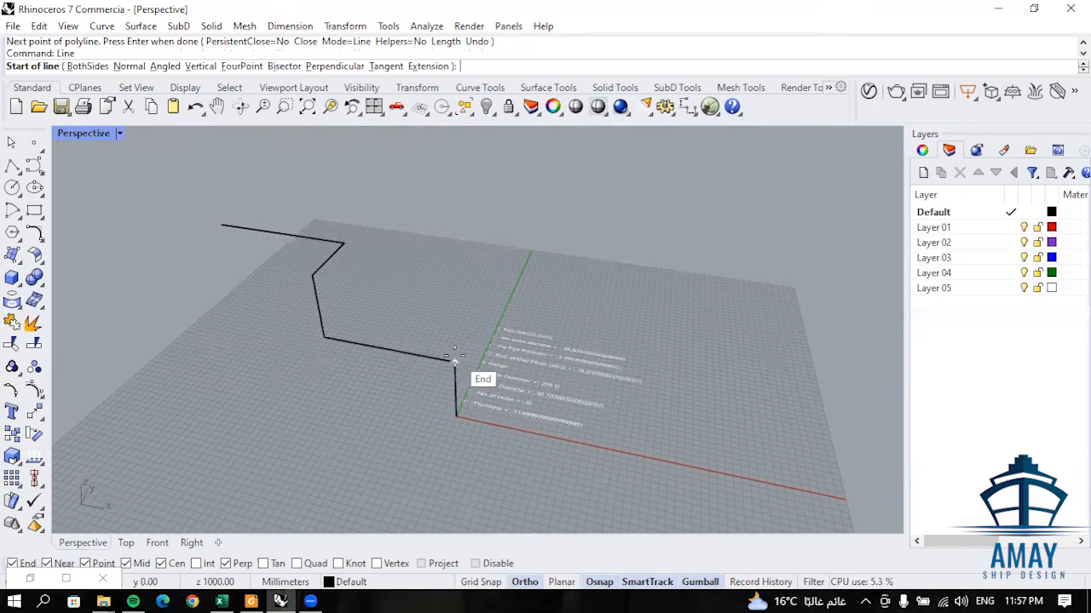
pyautogui.click(454, 359)
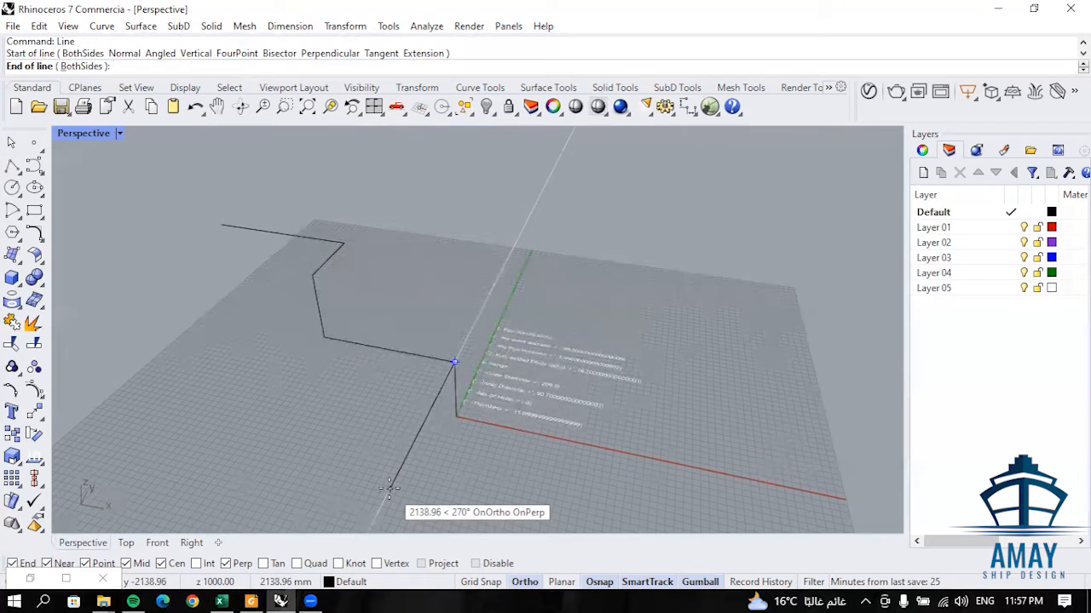
pyautogui.write('1950')
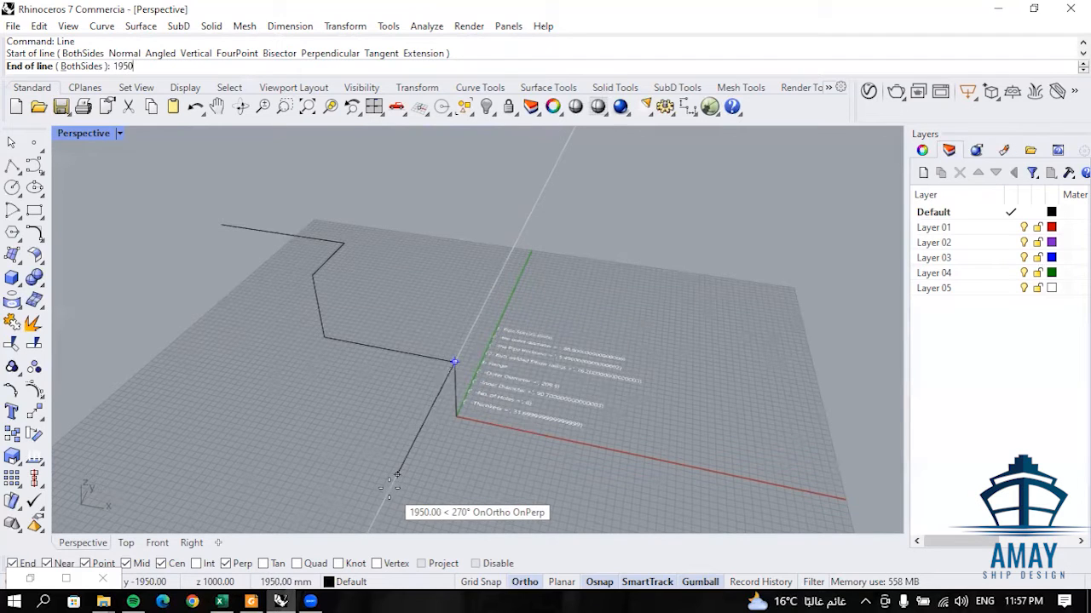
pyautogui.press('Return')
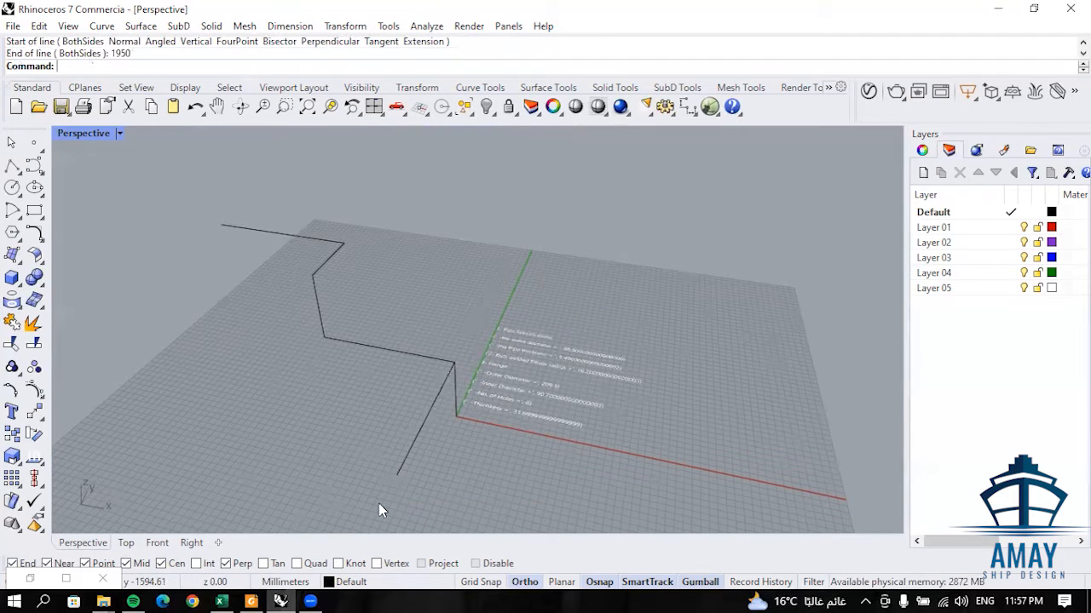
# - Move the 1950 mm branch line 750 mm in the negative X direction along the horizontal segment
pyautogui.click(427, 423)
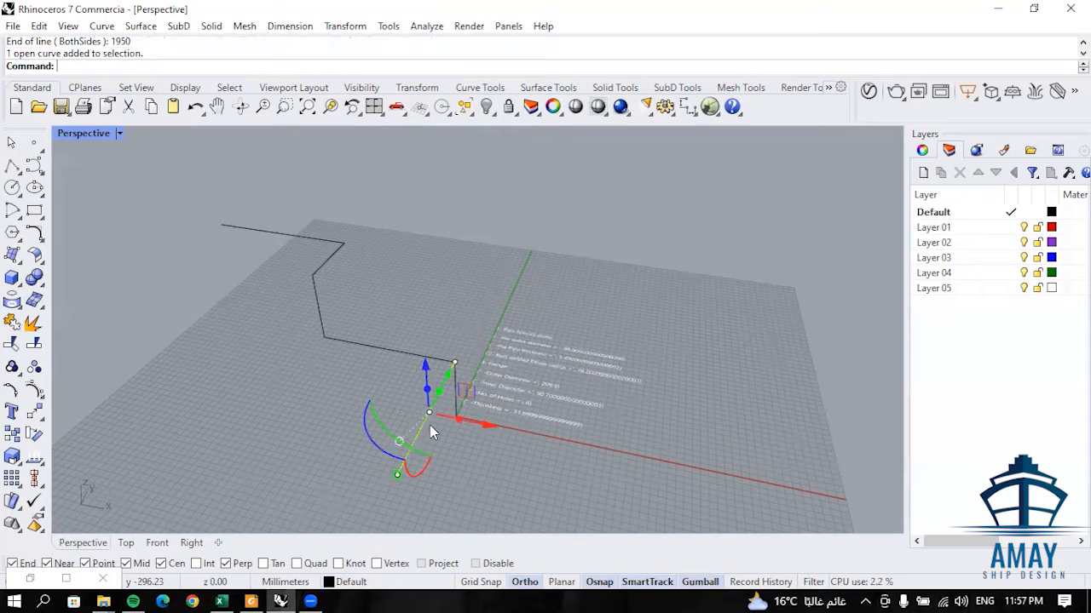
pyautogui.click(484, 428)
pyautogui.write('-')
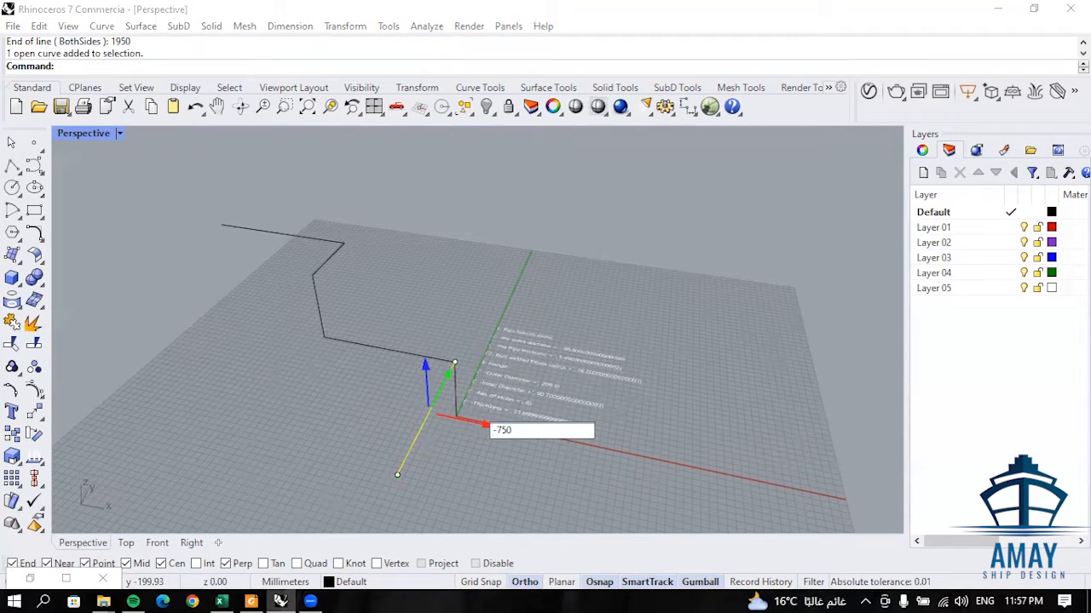
pyautogui.write('750')
pyautogui.press('Return')
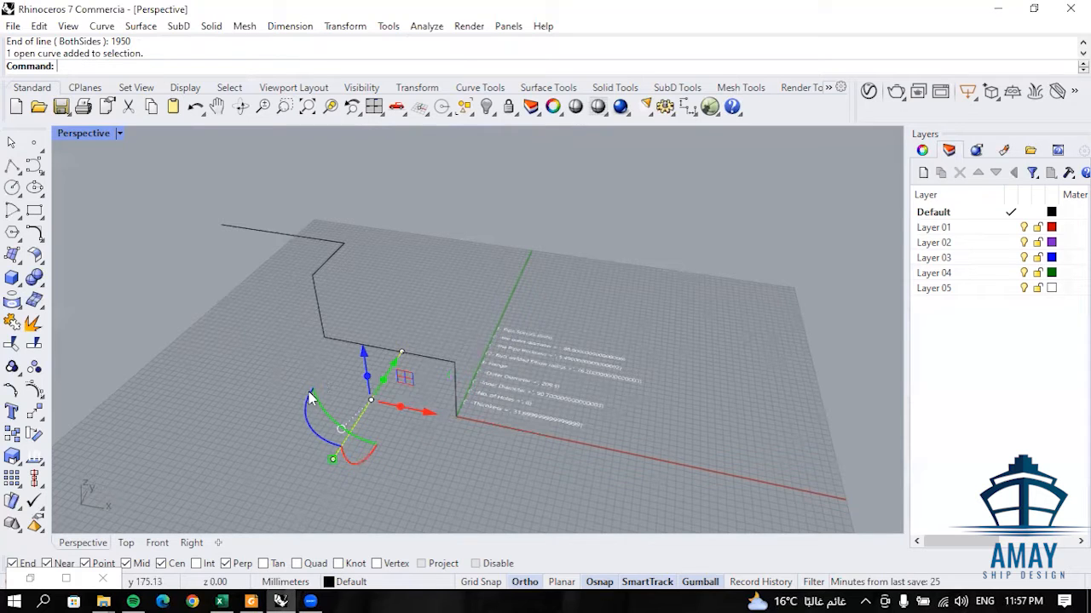
# - Try copying the branch line 700 mm in the positive X direction and undo the copy
pyautogui.click(430, 414)
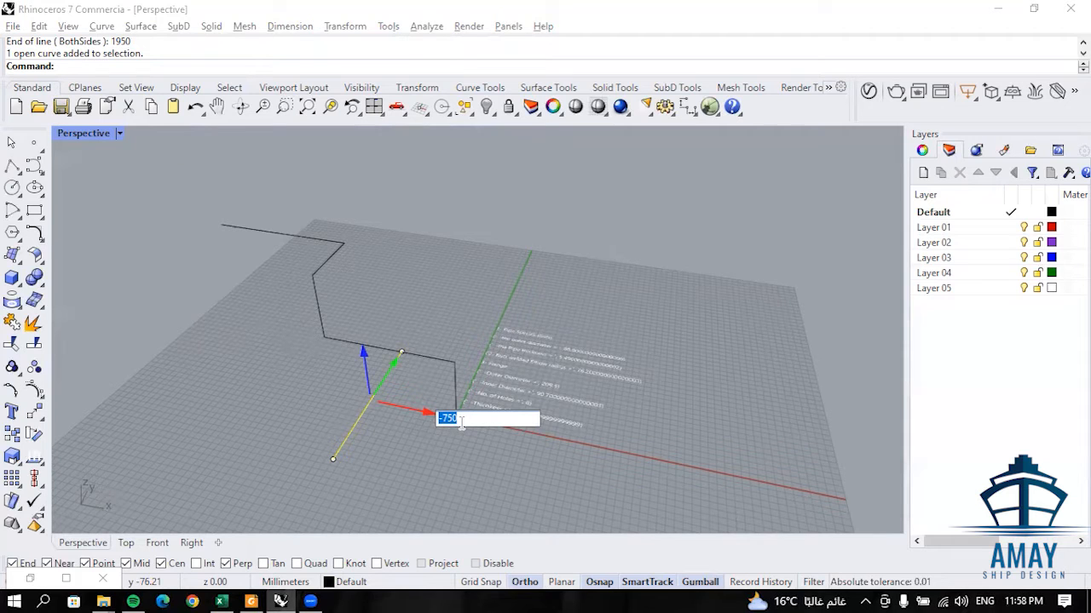
pyautogui.write('70')
pyautogui.press('Return')
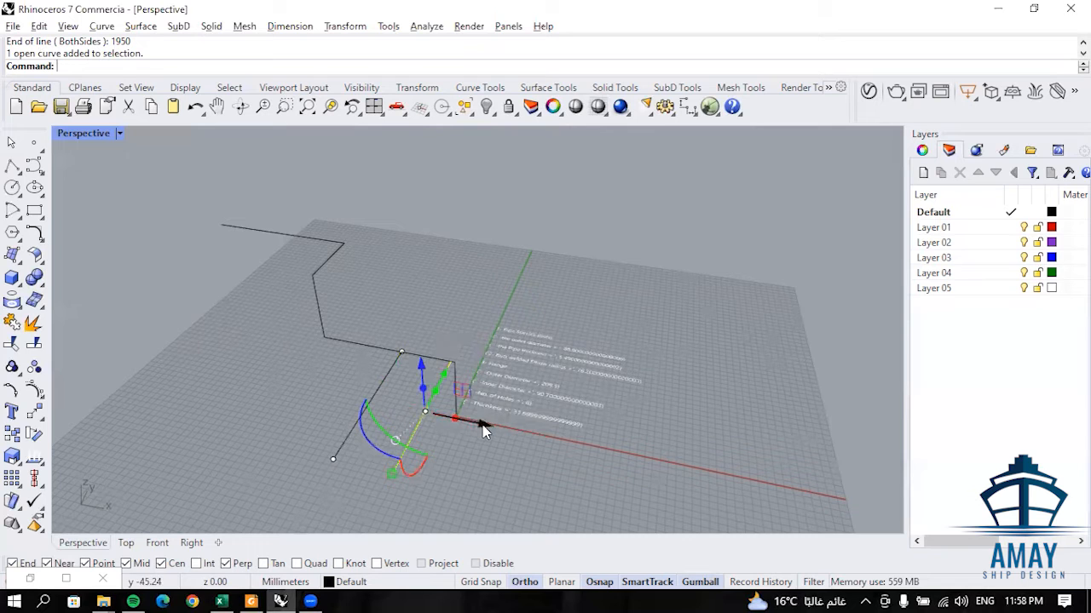
pyautogui.hotkey('ctrl', 'z')
# - Select the branch line and copy it 700 mm in the negative X direction
pyautogui.click(372, 395)
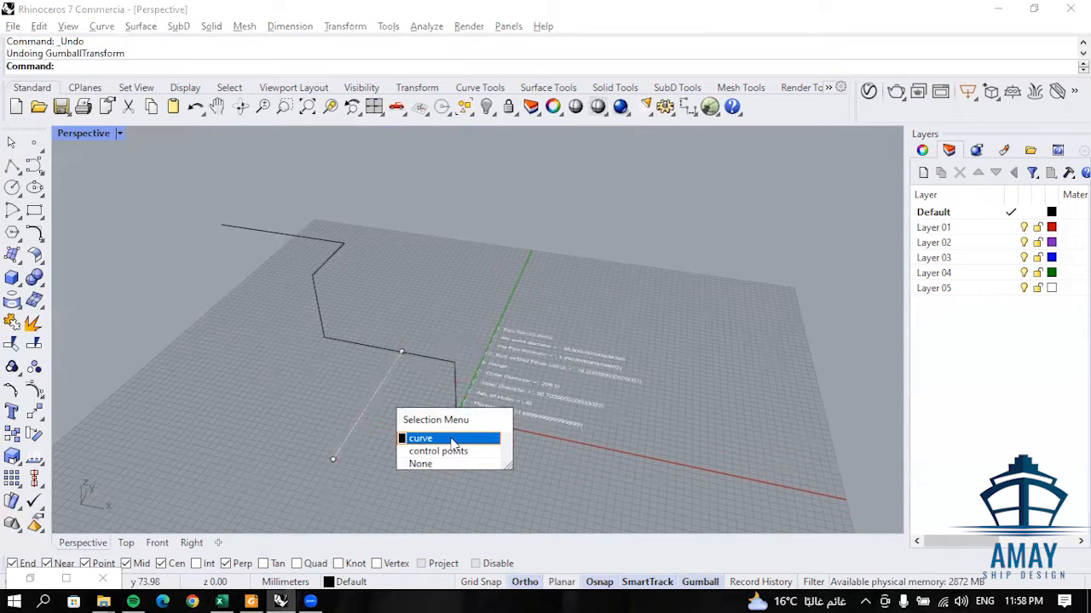
pyautogui.click(452, 440)
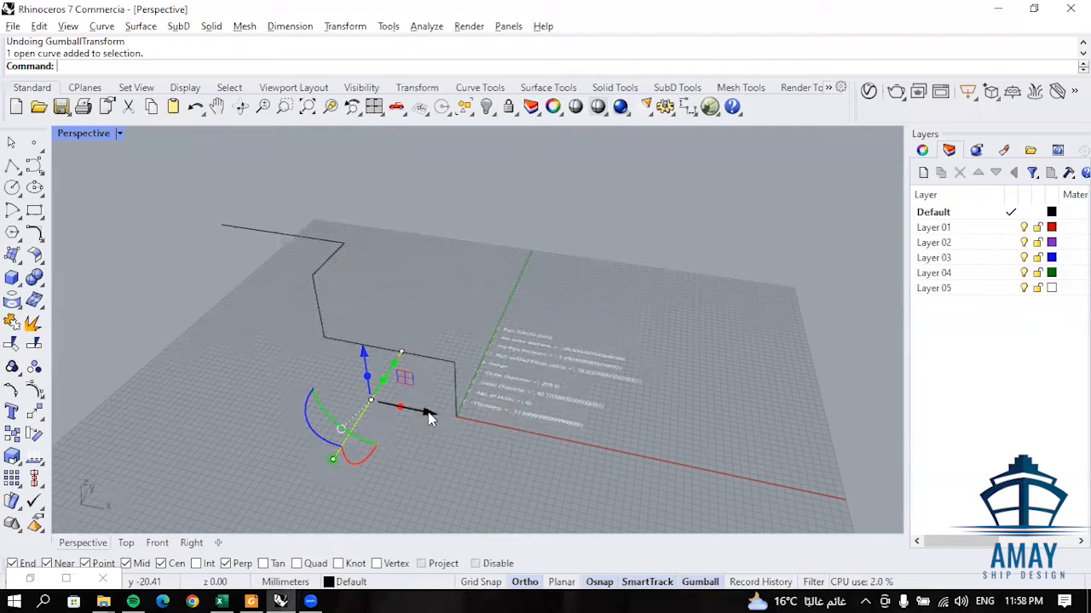
pyautogui.click(429, 415)
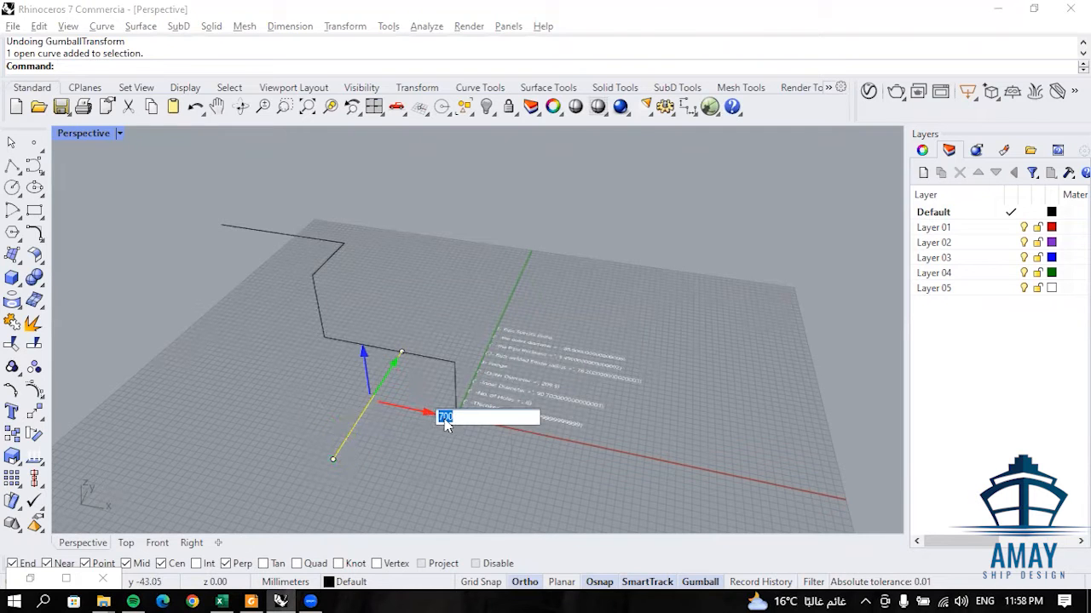
pyautogui.click(440, 416)
pyautogui.write('-')
pyautogui.hotkey('alt', 'Return')
pyautogui.click(431, 448)
# - Draw a 450 mm branch line in the positive Y direction from the midpoint of the second vertical segment
pyautogui.scroll(2, 429, 417)
pyautogui.scroll(2, 345, 338)
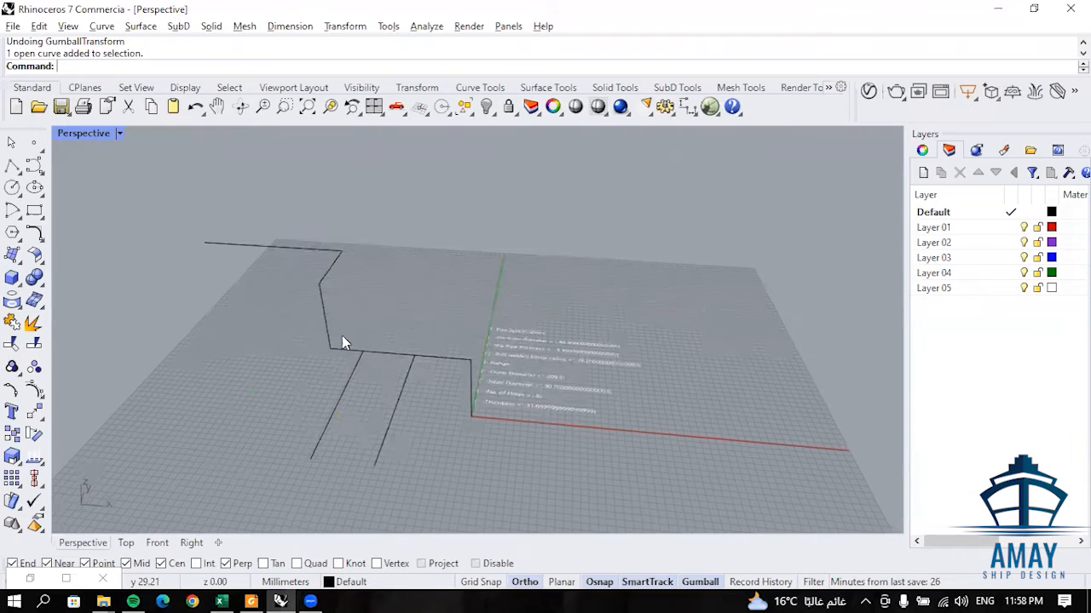
pyautogui.scroll(1, 357, 334)
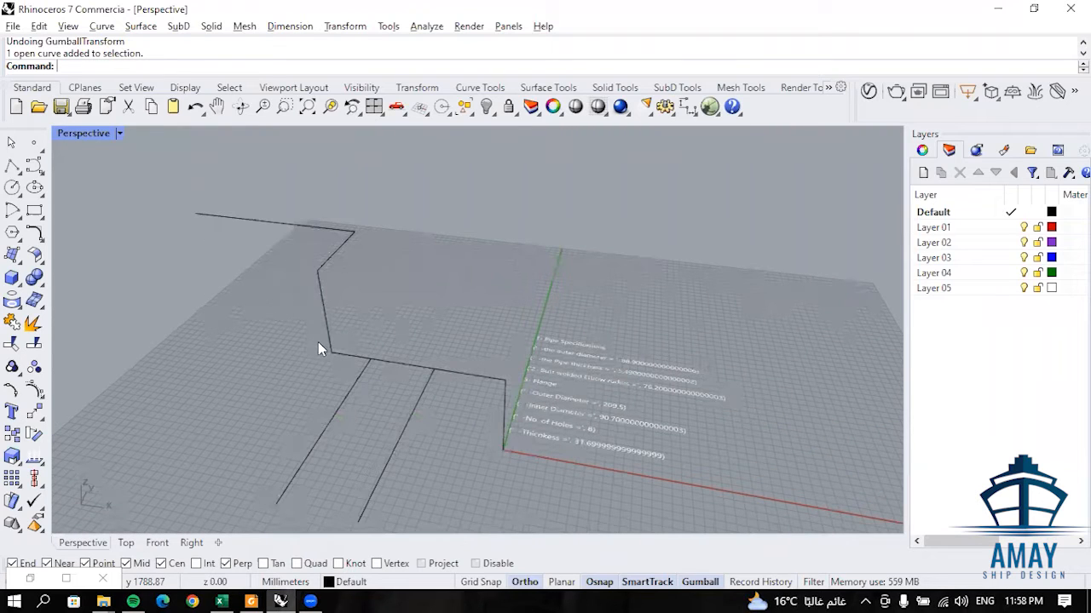
pyautogui.scroll(1, 290, 339)
pyautogui.scroll(1, 302, 322)
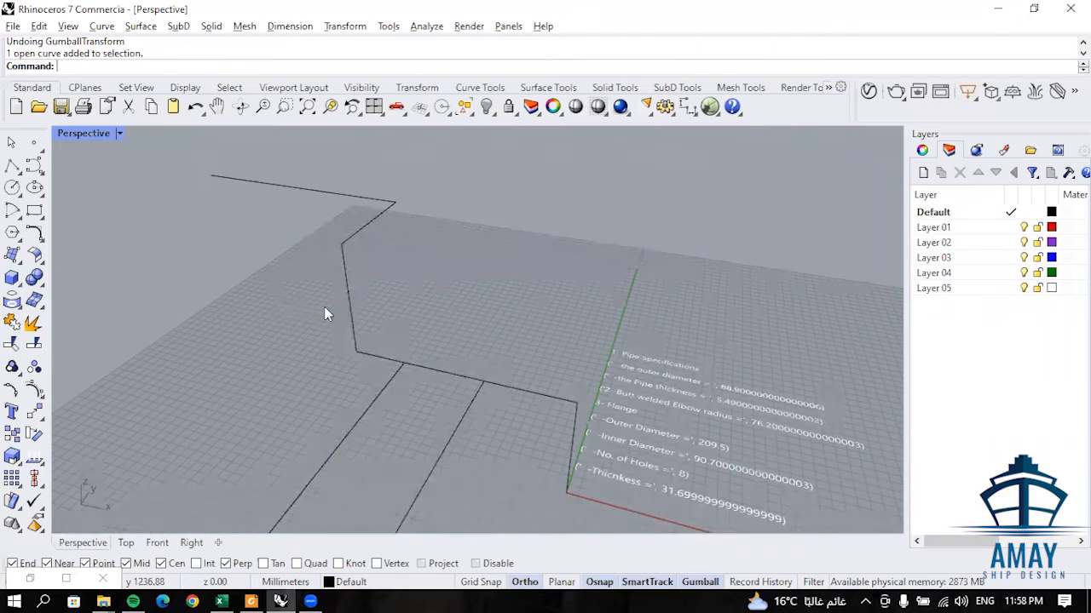
pyautogui.moveTo(331, 309); pyautogui.dragTo(316, 309, button='right')
pyautogui.rightClick(326, 310)
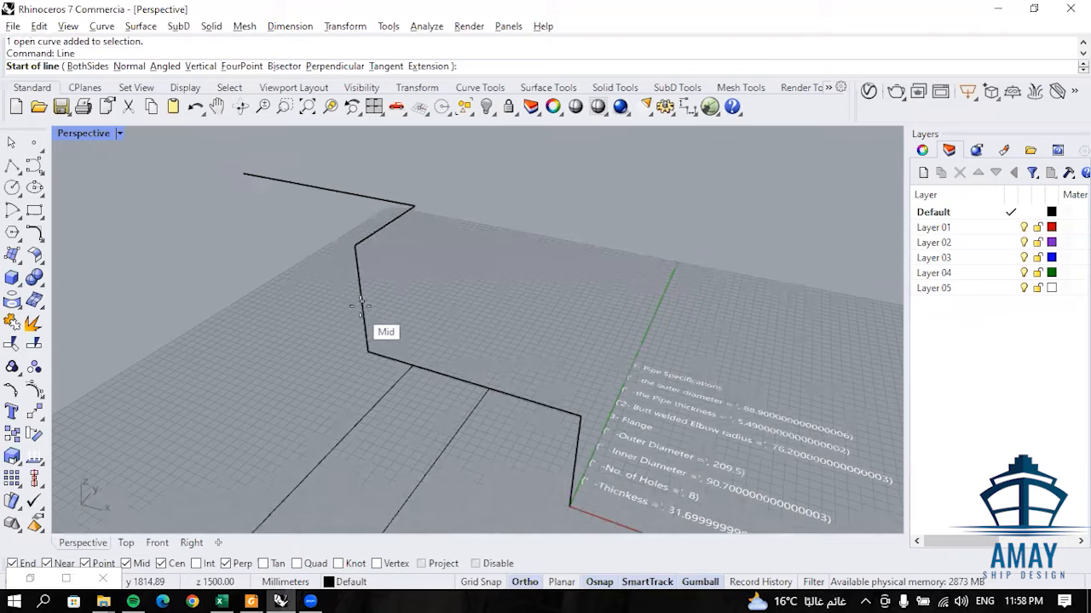
pyautogui.click(361, 304)
pyautogui.write('450')
pyautogui.press('Return')
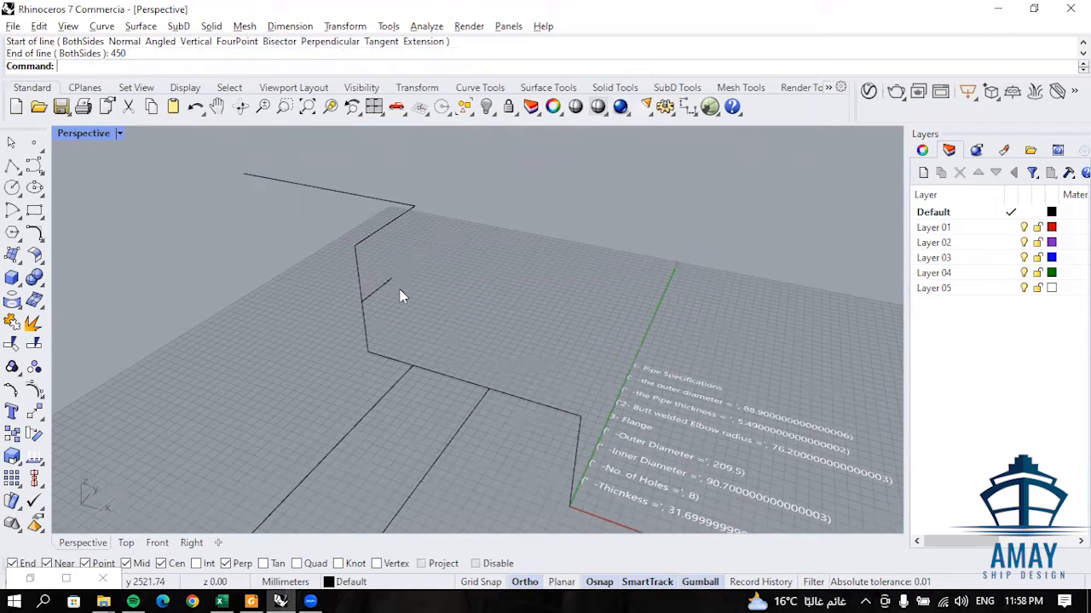
# - Draw a 300 mm line in the positive Y direction from the corner where the final horizontal segment starts
pyautogui.rightClick(389, 273)
pyautogui.click(415, 206)
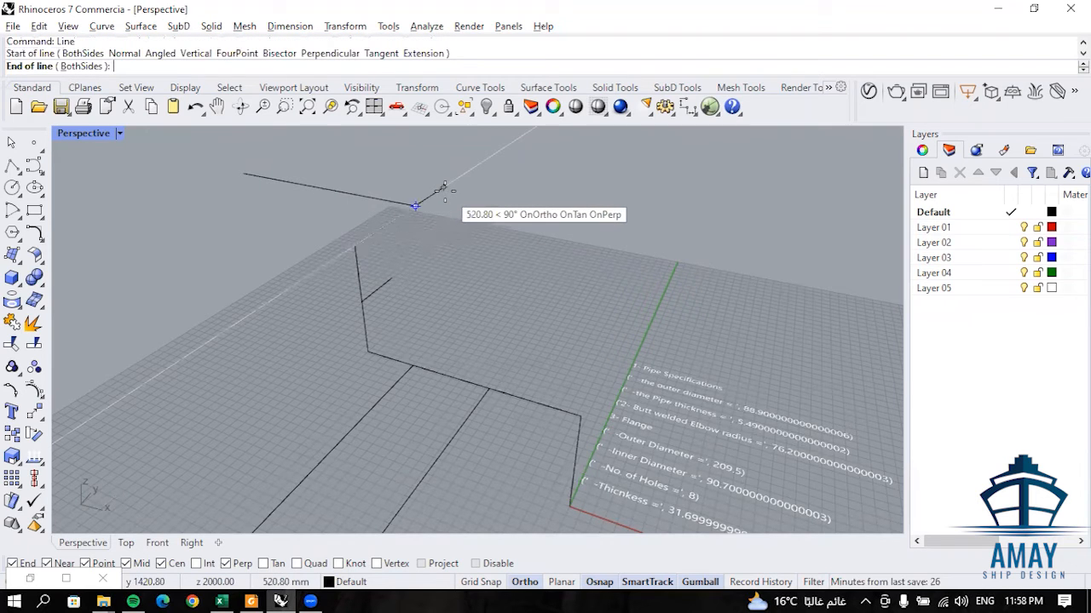
pyautogui.write('300')
pyautogui.press('Return')
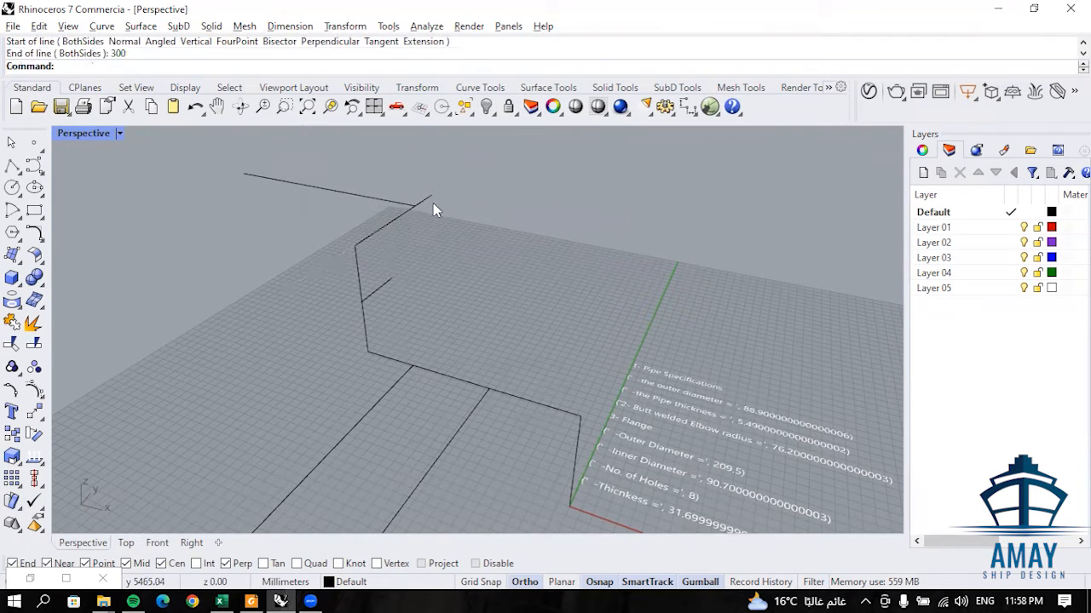
# - Move the 300 mm line 400 mm in the negative X direction and copy it once more by the same distance
pyautogui.click(433, 203)
pyautogui.click(476, 212)
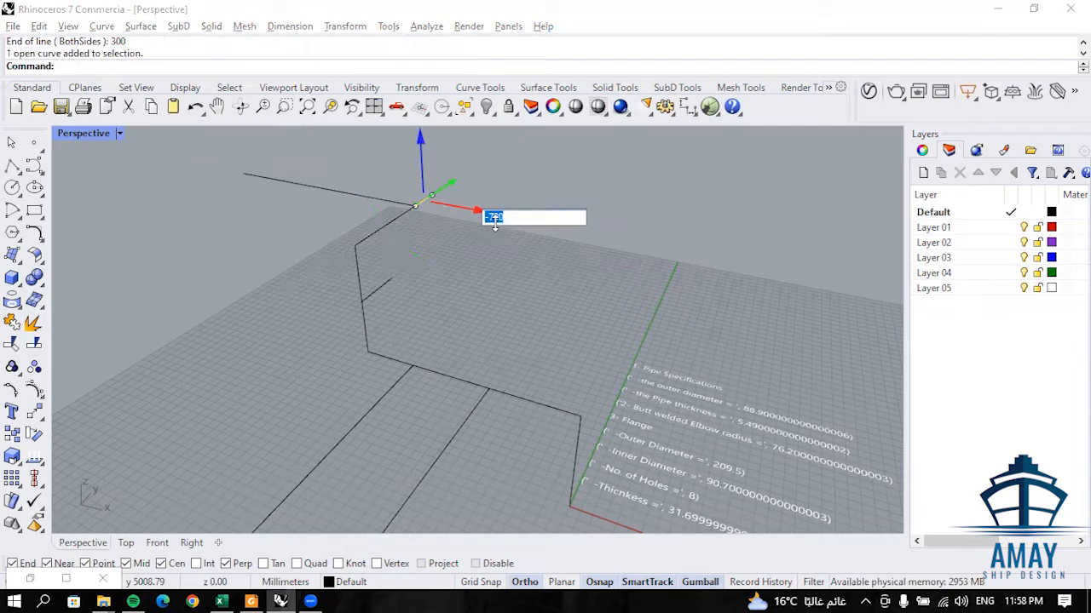
pyautogui.write('-')
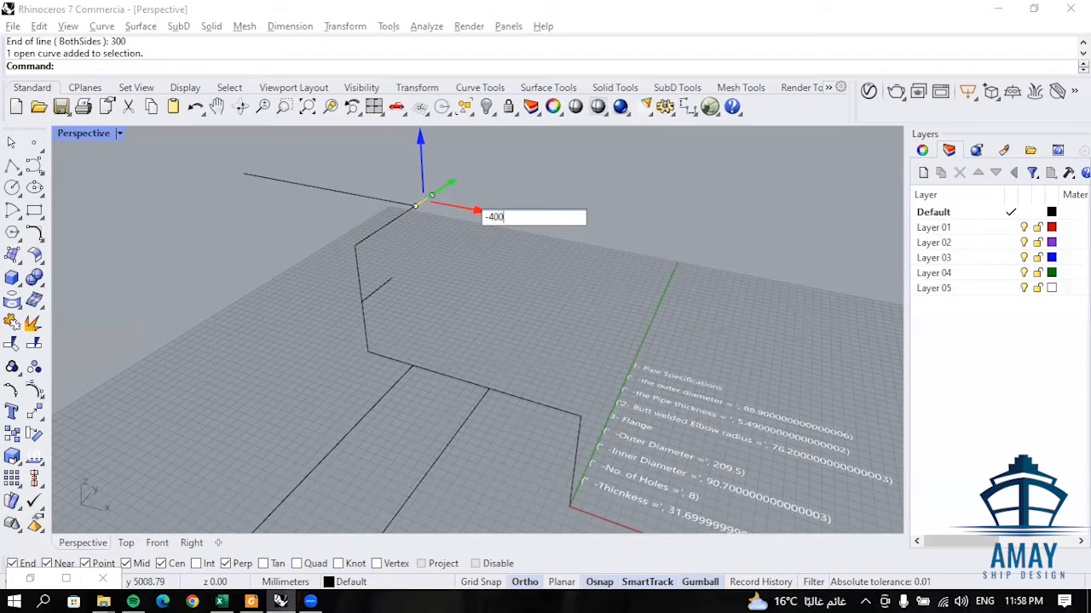
pyautogui.press('Return')
pyautogui.click(441, 205)
pyautogui.press('Return')
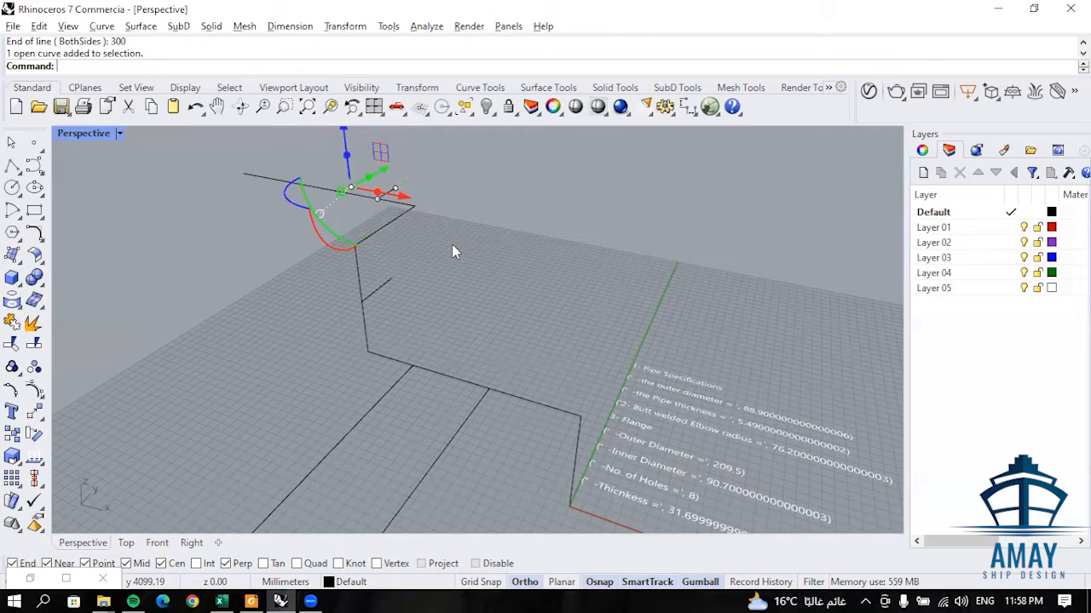
pyautogui.click(453, 250)
# - Examine the pipe centreline and its branch lines from several angles in the Perspective view
pyautogui.scroll(-6, 440, 292)
pyautogui.moveTo(469, 300); pyautogui.dragTo(404, 254, button='right')
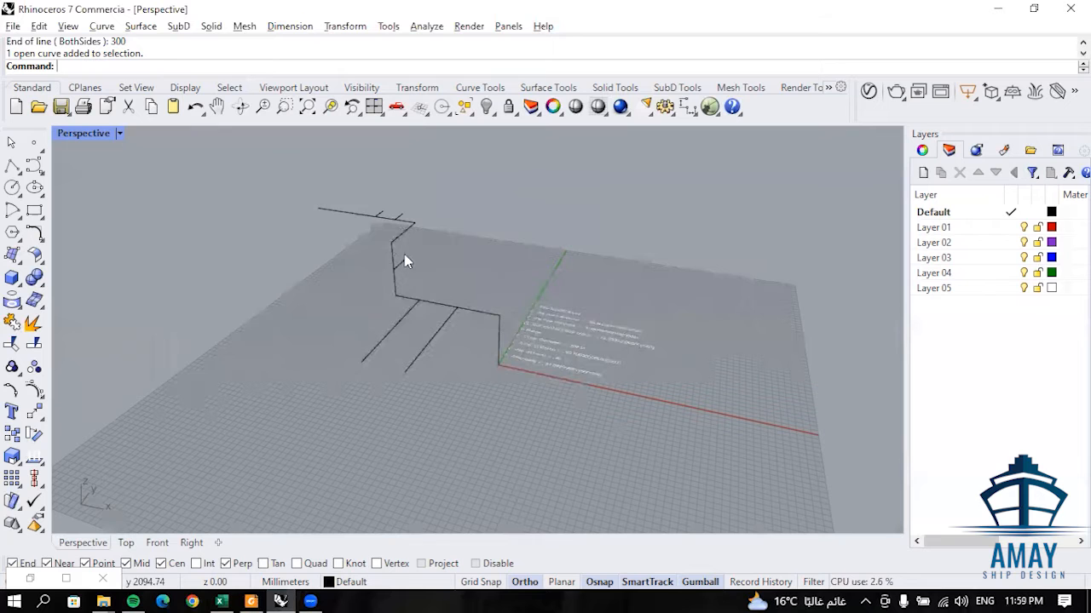
pyautogui.moveTo(329, 236); pyautogui.dragTo(336, 287, button='right')
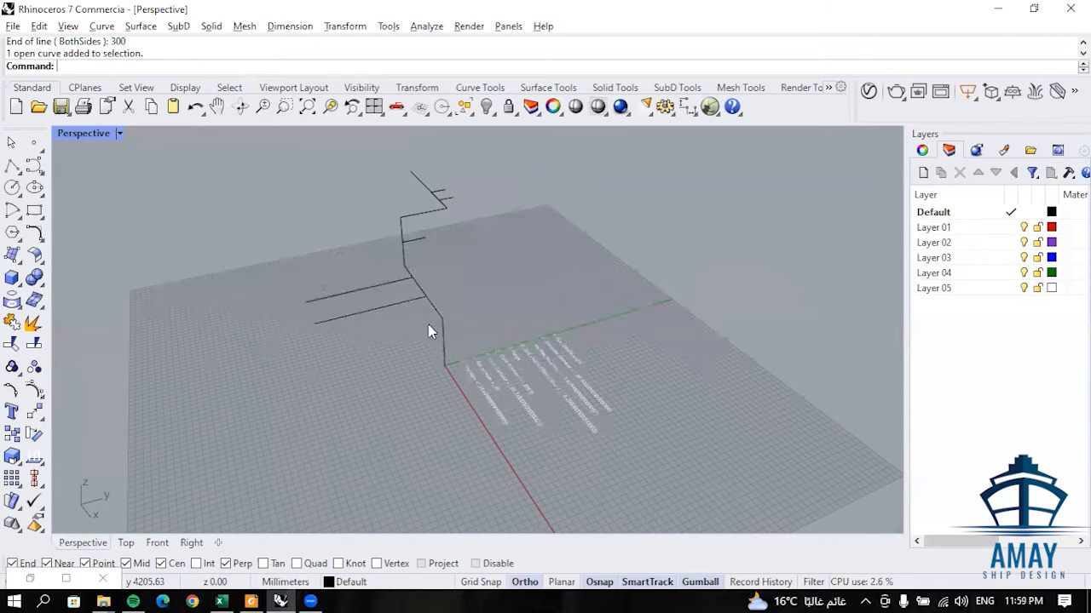
pyautogui.moveTo(428, 331); pyautogui.dragTo(390, 264, button='right')
pyautogui.moveTo(477, 295); pyautogui.dragTo(562, 216, button='right')
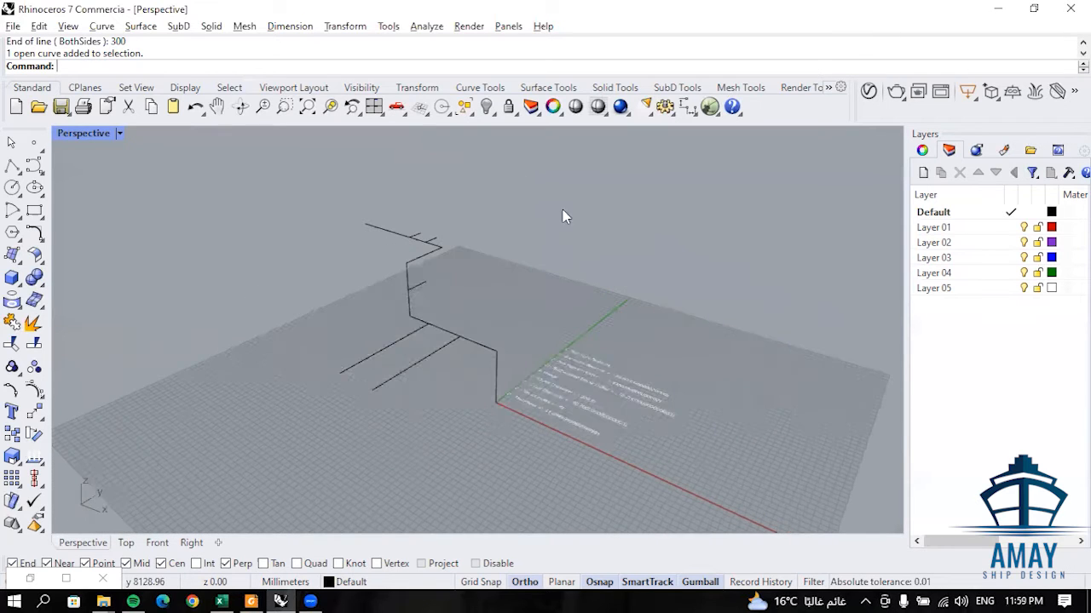
pyautogui.moveTo(582, 197); pyautogui.dragTo(452, 295)
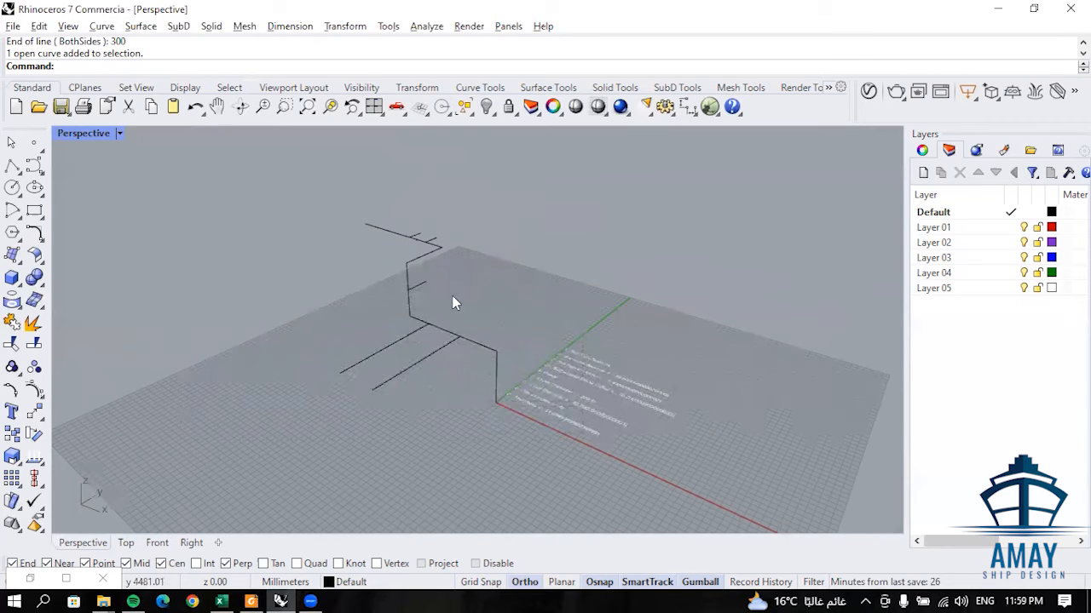
pyautogui.scroll(2, 487, 310)
pyautogui.moveTo(487, 317); pyautogui.dragTo(498, 342, button='right')
pyautogui.moveTo(486, 409); pyautogui.dragTo(548, 331, button='right')
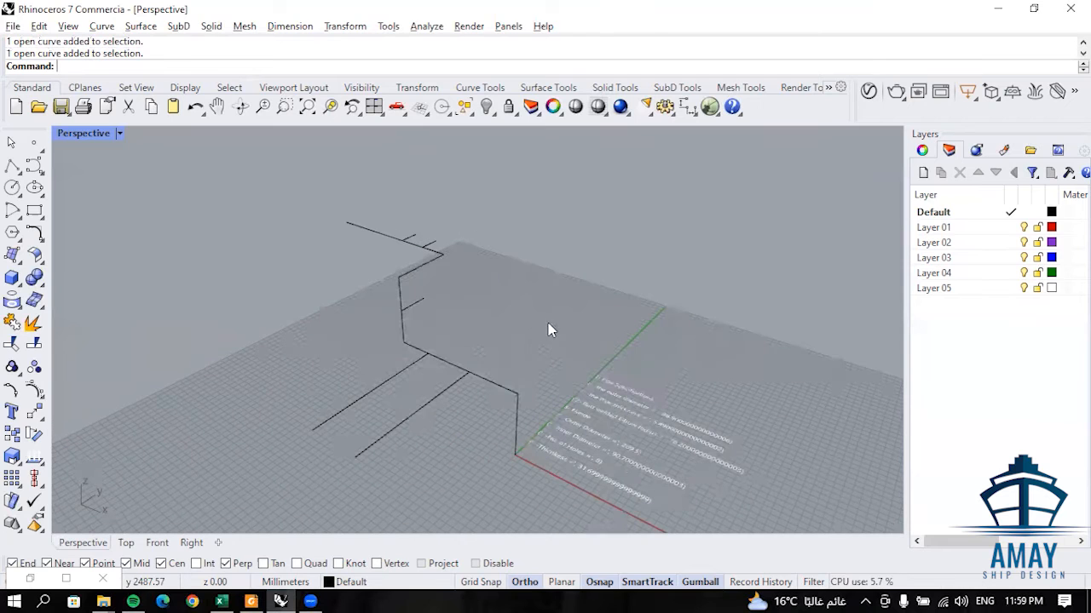
# - Select all the centreline and branch curves and delete Layer 01 through Layer 05
pyautogui.scroll(-6, 599, 247)
pyautogui.moveTo(604, 242); pyautogui.dragTo(417, 410)
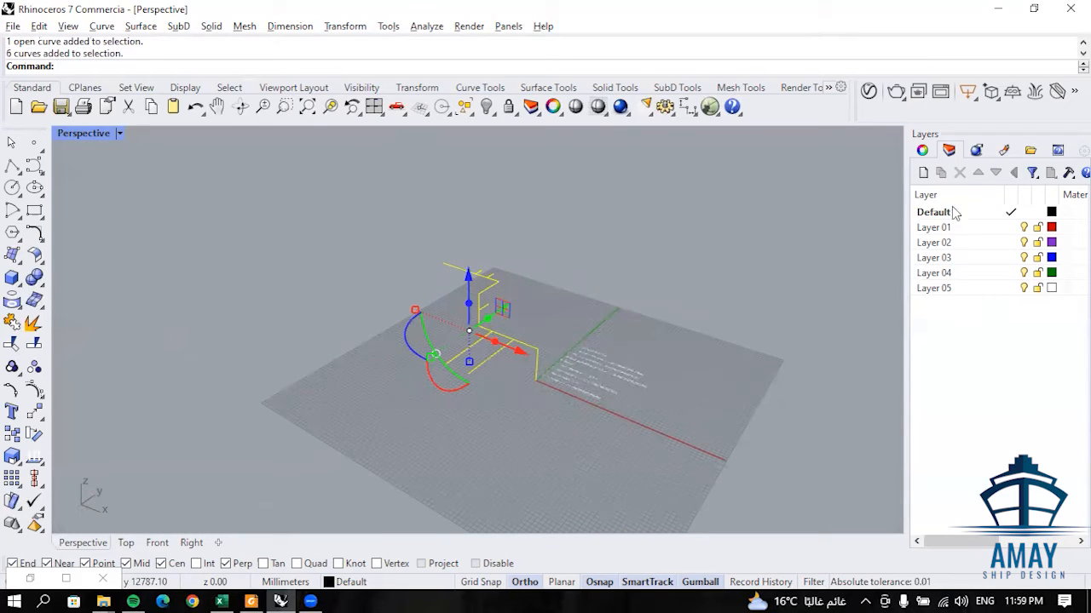
pyautogui.moveTo(988, 284); pyautogui.dragTo(948, 230)
pyautogui.click(959, 172)
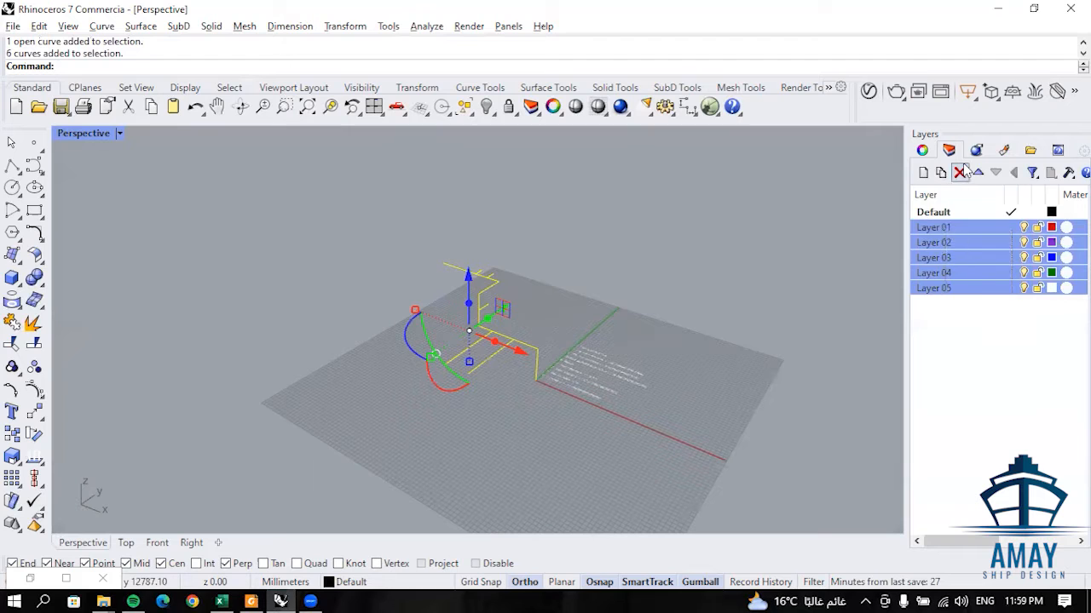
# - Create a new layer named Layer 01 to match the layer filter of the Geometry Pipeline
pyautogui.click(923, 172)
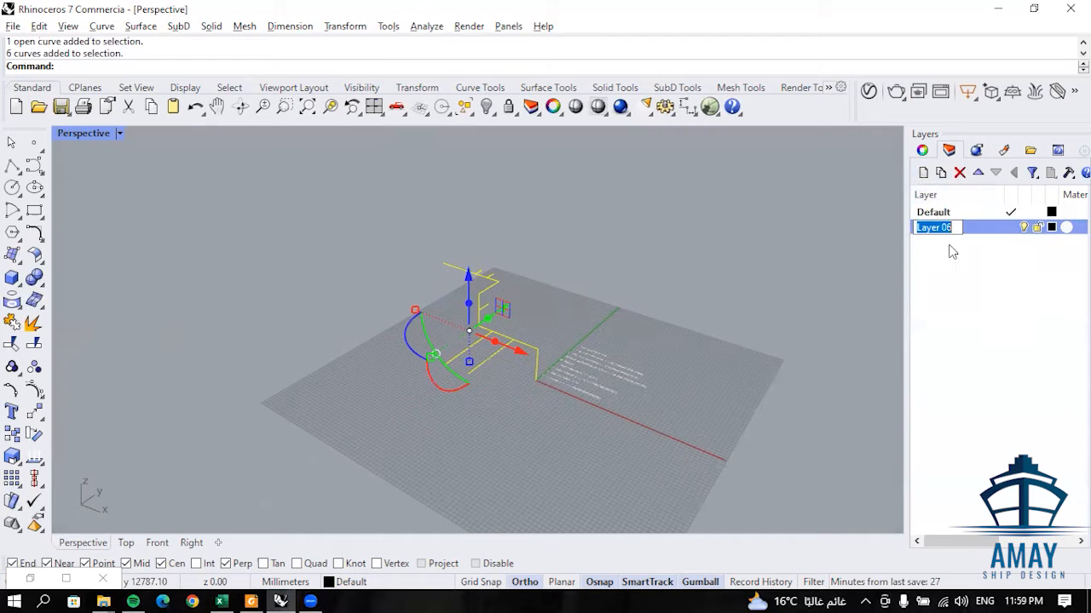
pyautogui.click(956, 230)
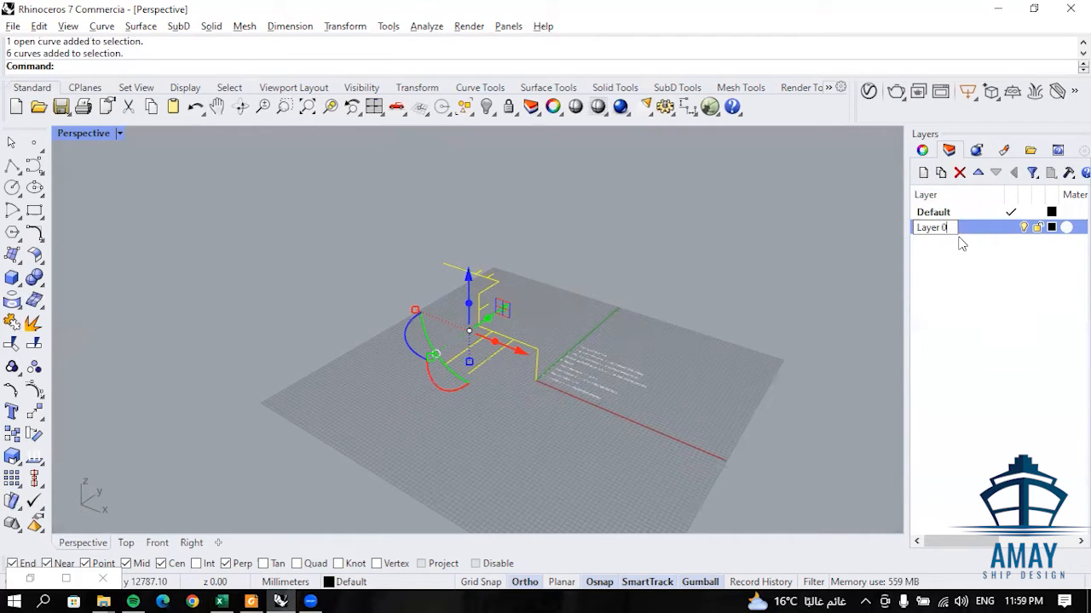
pyautogui.write('1')
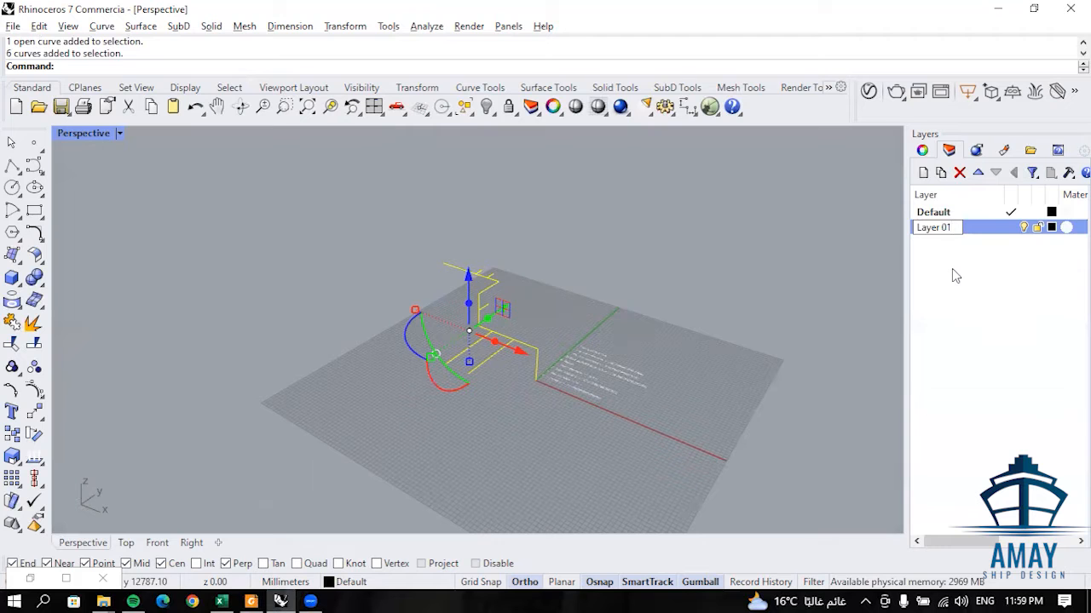
pyautogui.click(952, 269)
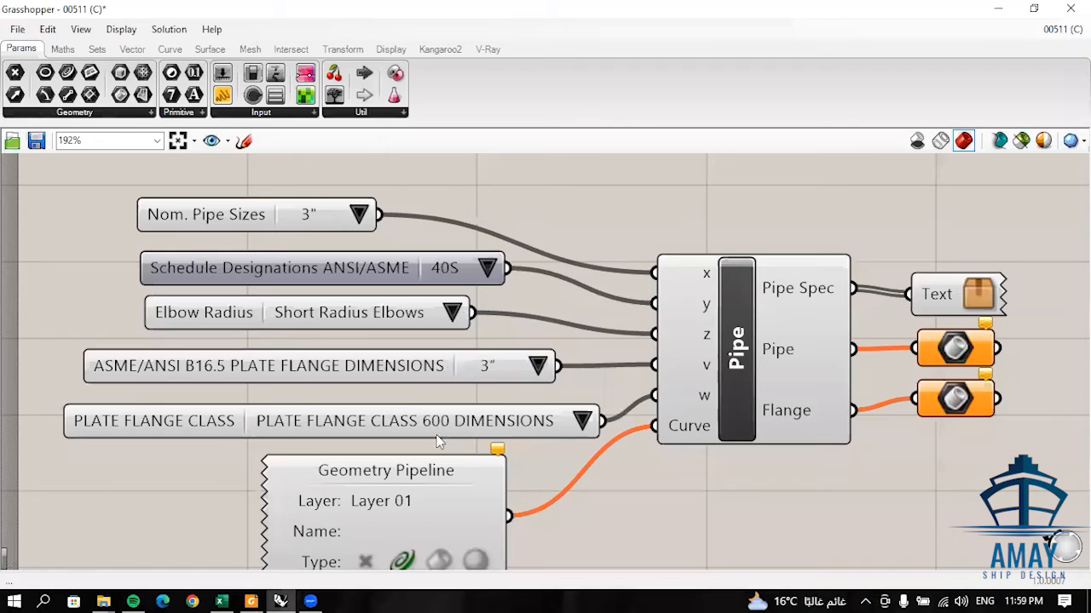
pyautogui.scroll(3, 449, 332)
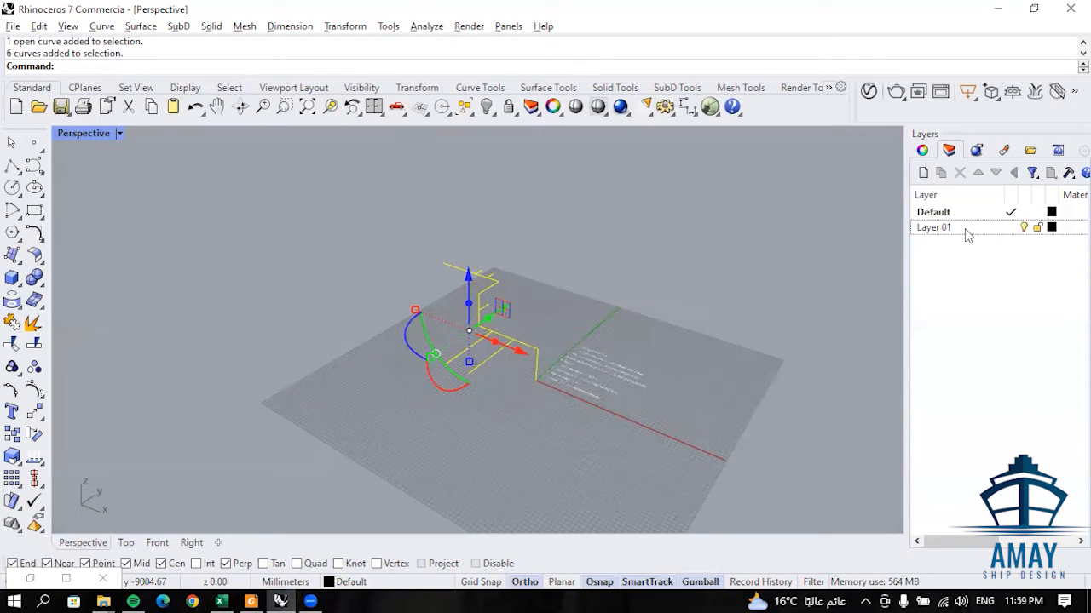
# - Set the display colour of Layer 01 to blue
pyautogui.click(1053, 230)
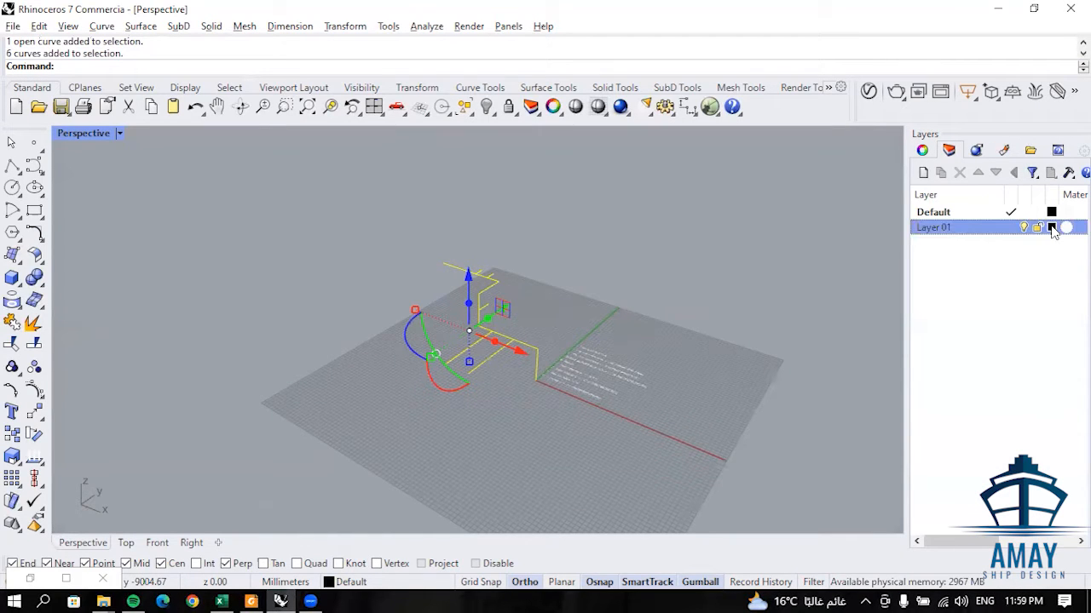
pyautogui.click(1052, 228)
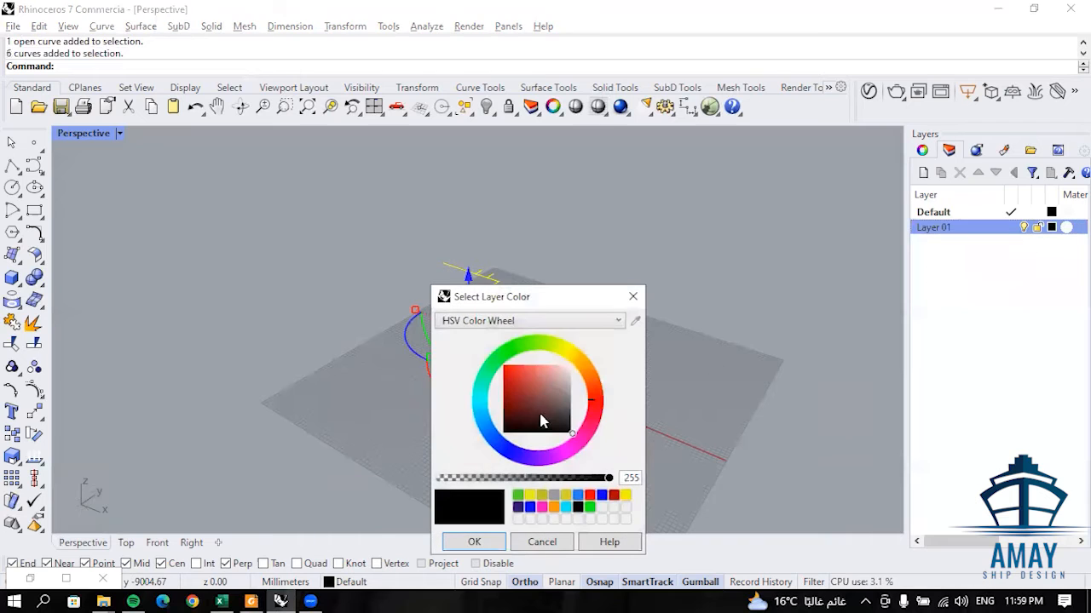
pyautogui.moveTo(556, 309); pyautogui.dragTo(705, 204)
pyautogui.click(658, 343)
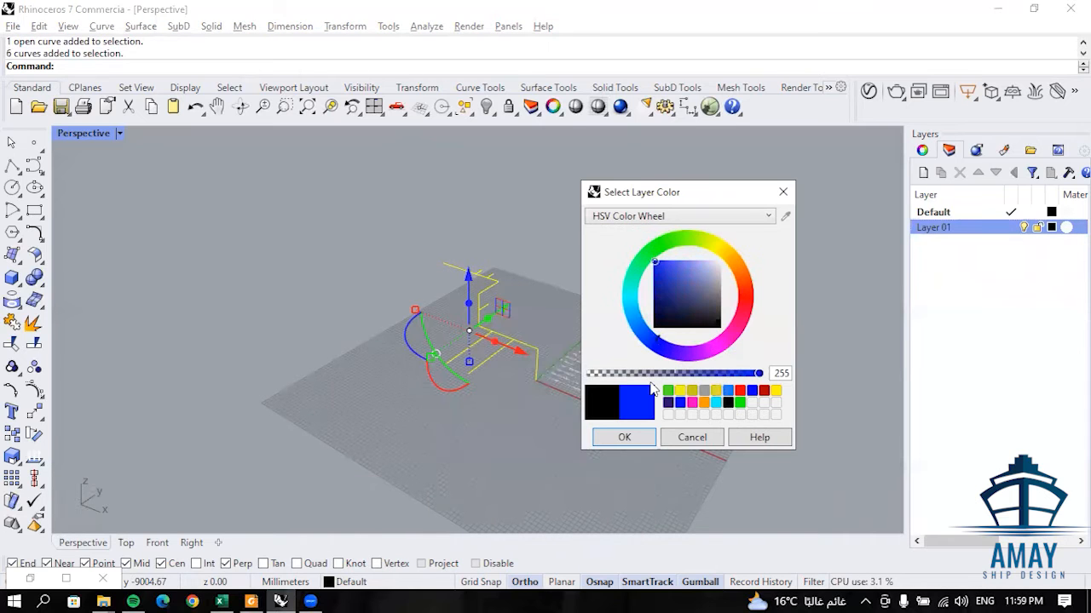
pyautogui.click(625, 437)
# - Assign the selected centreline and branch curves to Layer 01 and clear the selection
pyautogui.moveTo(572, 382); pyautogui.dragTo(613, 375, button='right')
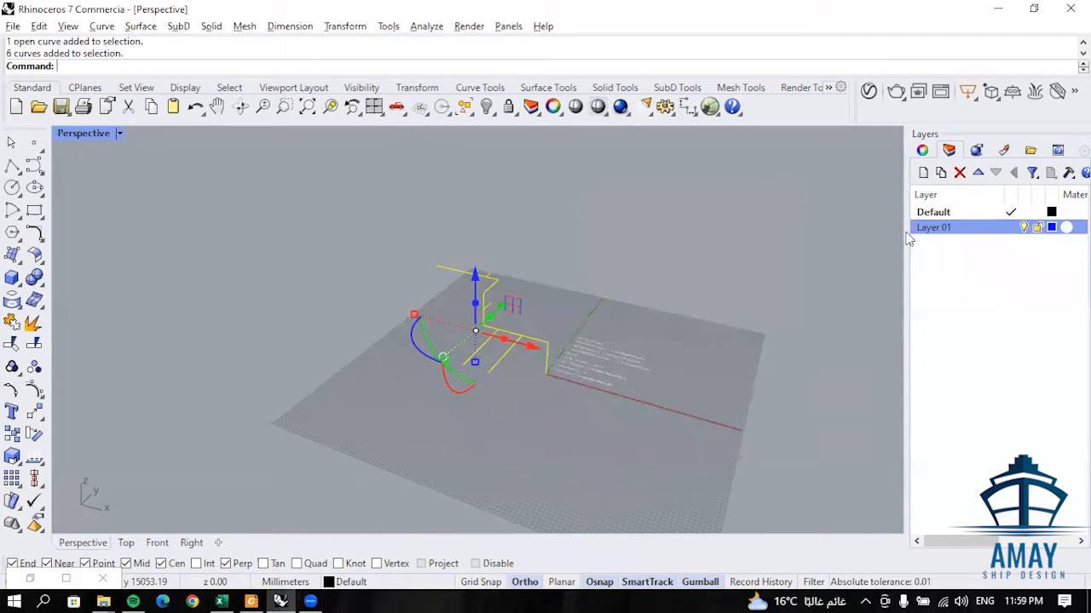
pyautogui.rightClick(965, 229)
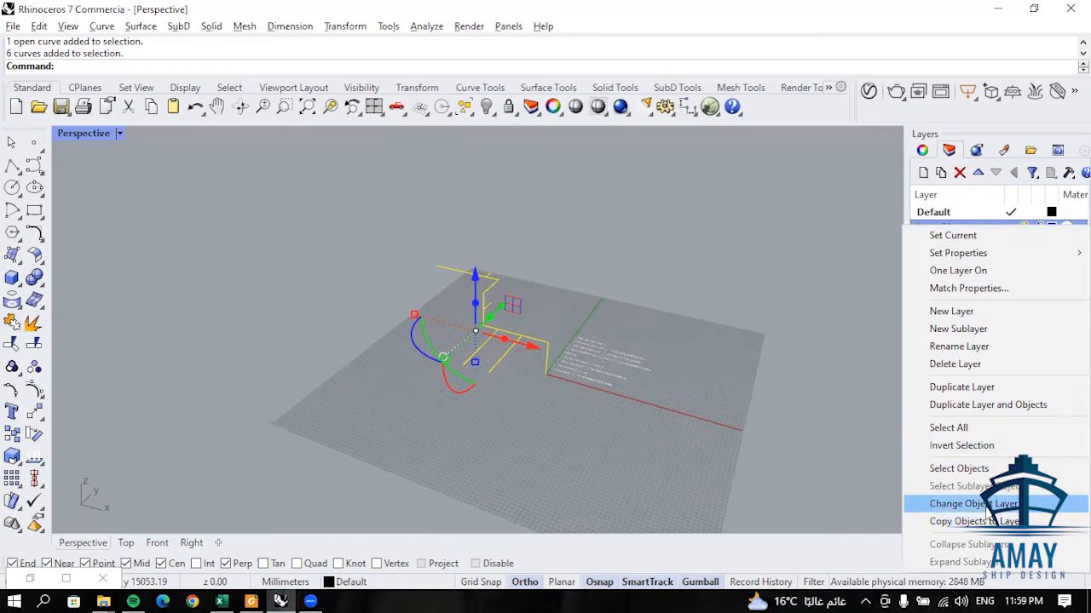
pyautogui.click(988, 505)
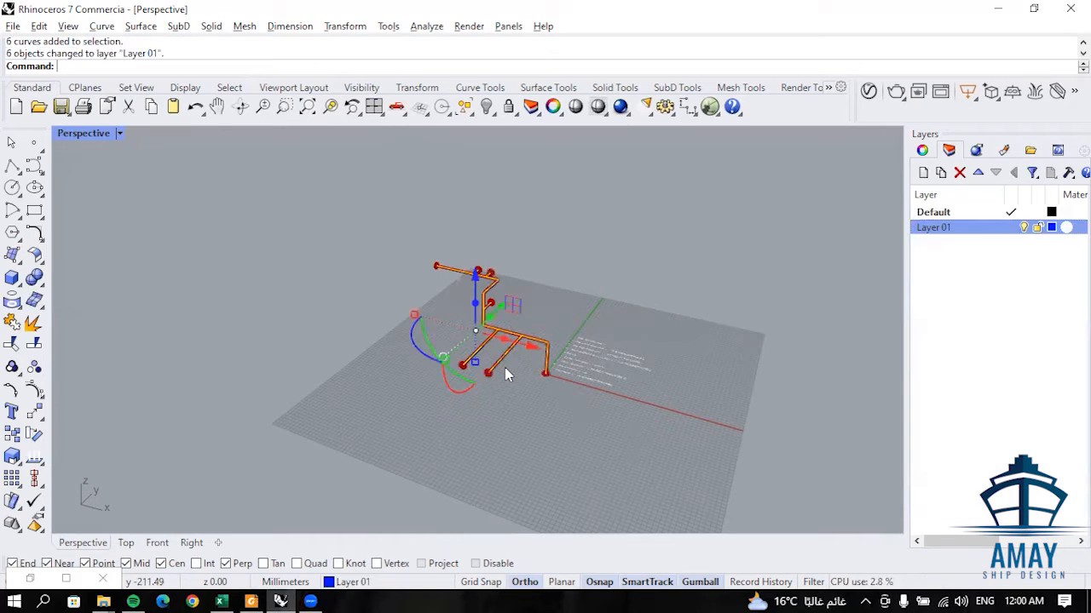
pyautogui.scroll(3, 494, 317)
pyautogui.press('Escape')
# - Examine the generated pipe, elbows, branches and end flanges up close and from several angles
pyautogui.moveTo(601, 366); pyautogui.dragTo(479, 256, button='right')
pyautogui.scroll(5, 545, 236)
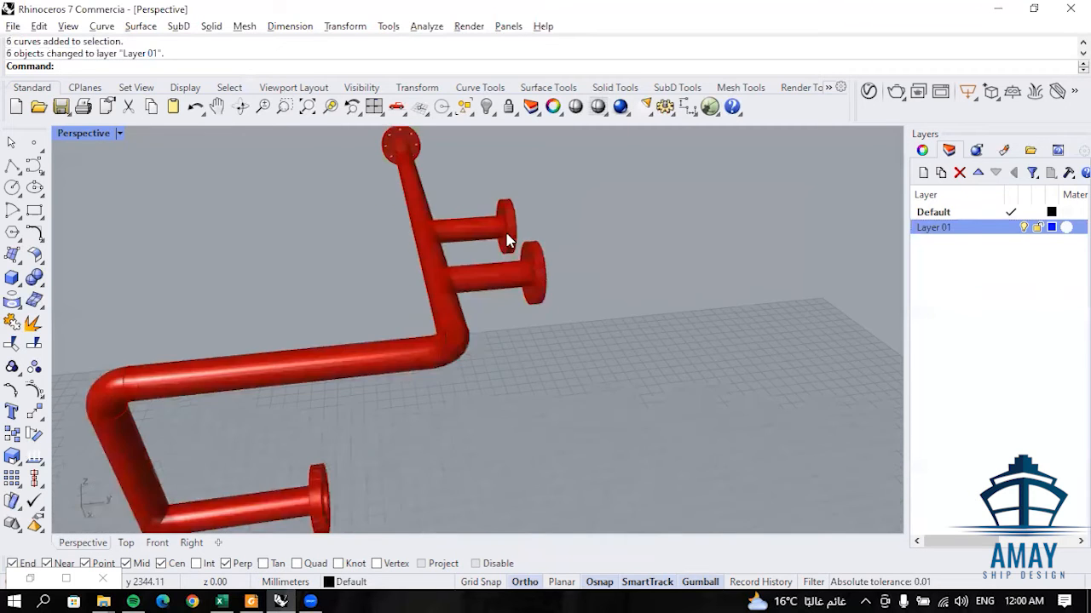
pyautogui.scroll(6, 587, 260)
pyautogui.moveTo(587, 260); pyautogui.dragTo(683, 262, button='right')
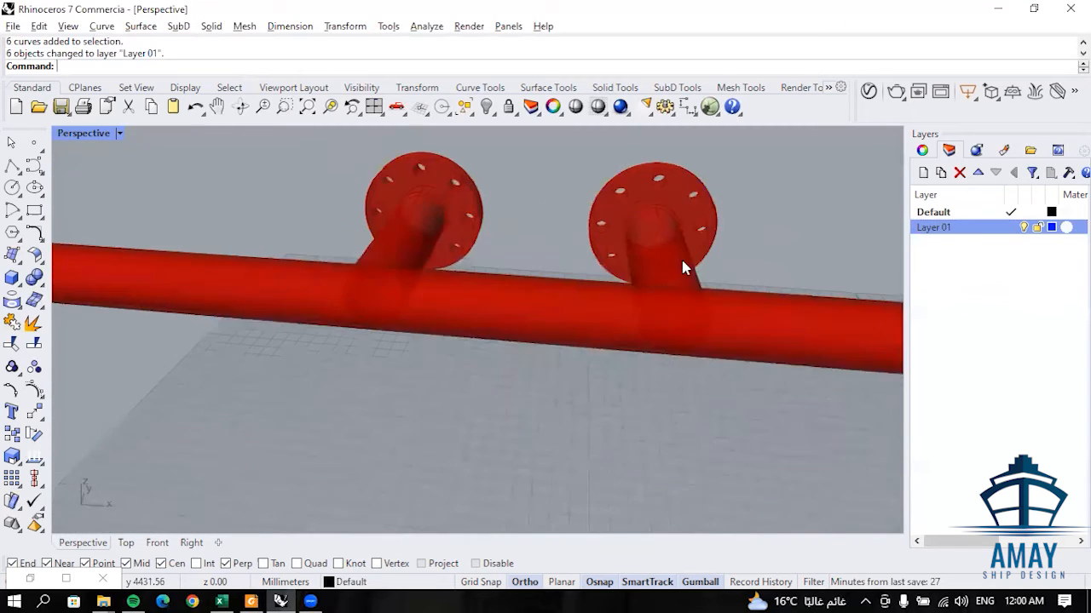
pyautogui.scroll(-6, 683, 262)
pyautogui.scroll(4, 288, 265)
pyautogui.moveTo(288, 265); pyautogui.dragTo(298, 247, button='right')
pyautogui.scroll(-4, 469, 333)
pyautogui.scroll(-2, 698, 416)
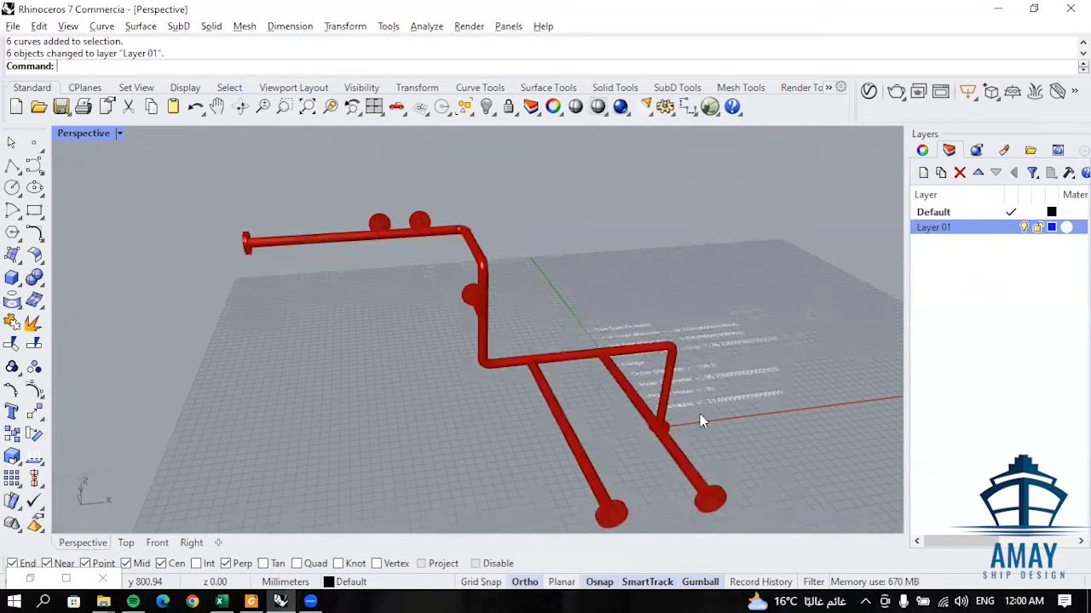
pyautogui.scroll(4, 451, 380)
pyautogui.scroll(-3, 451, 381)
pyautogui.scroll(2, 463, 353)
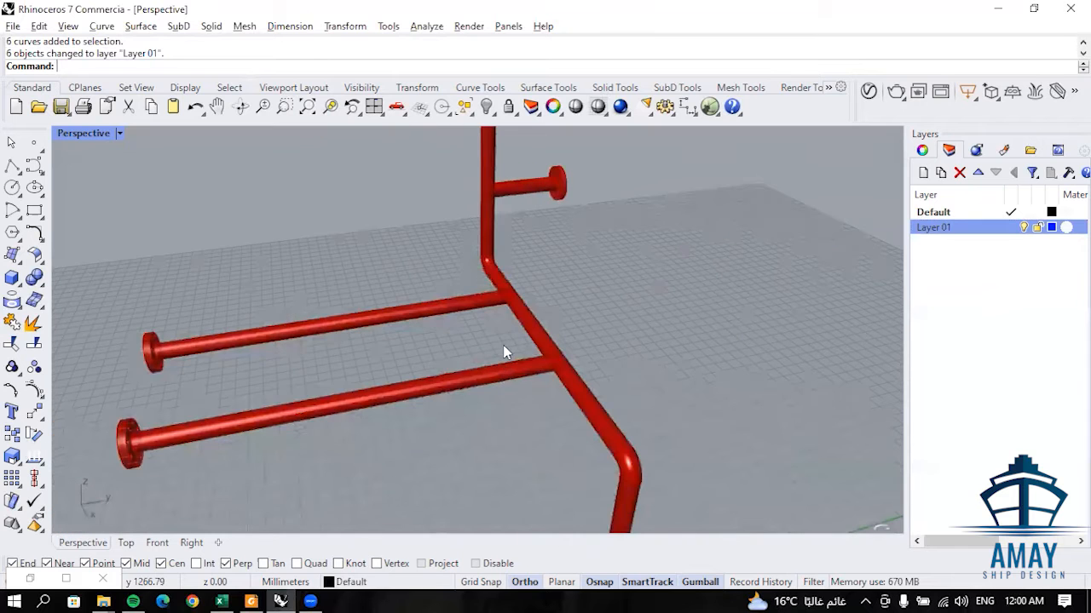
pyautogui.scroll(-2, 506, 352)
pyautogui.scroll(-2, 596, 333)
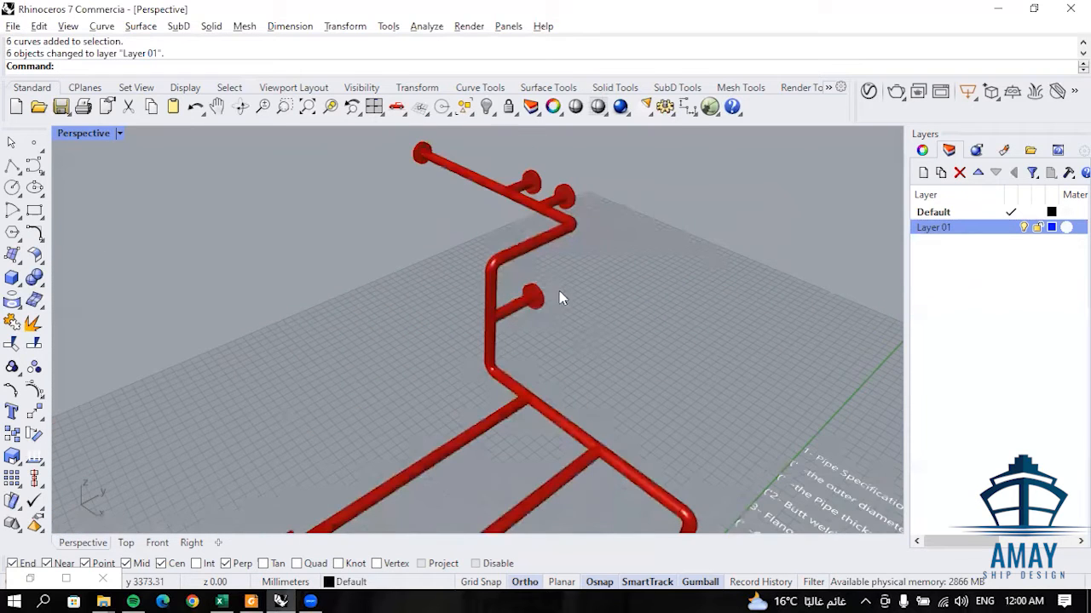
pyautogui.scroll(5, 523, 236)
pyautogui.moveTo(550, 290); pyautogui.dragTo(471, 190, button='right')
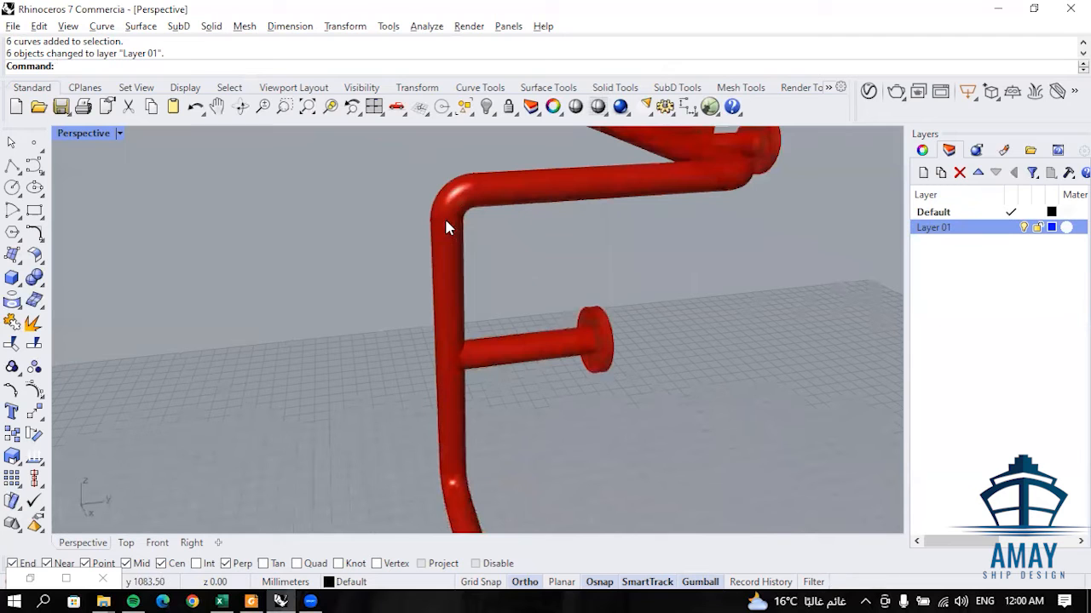
# - Bring up the Grasshopper window, arrange it beside the Perspective view and frame the Pipe component's inputs
pyautogui.click(66, 578)
pyautogui.moveTo(464, 9); pyautogui.dragTo(741, 73)
pyautogui.scroll(-3, 749, 317)
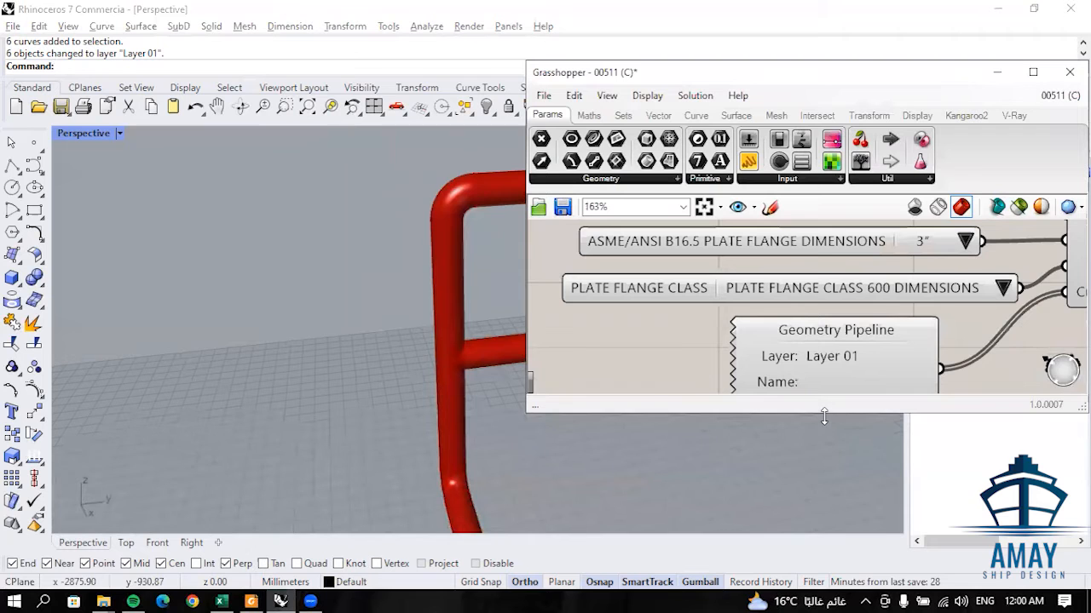
pyautogui.moveTo(824, 417); pyautogui.dragTo(824, 559)
pyautogui.moveTo(852, 79); pyautogui.dragTo(872, 20)
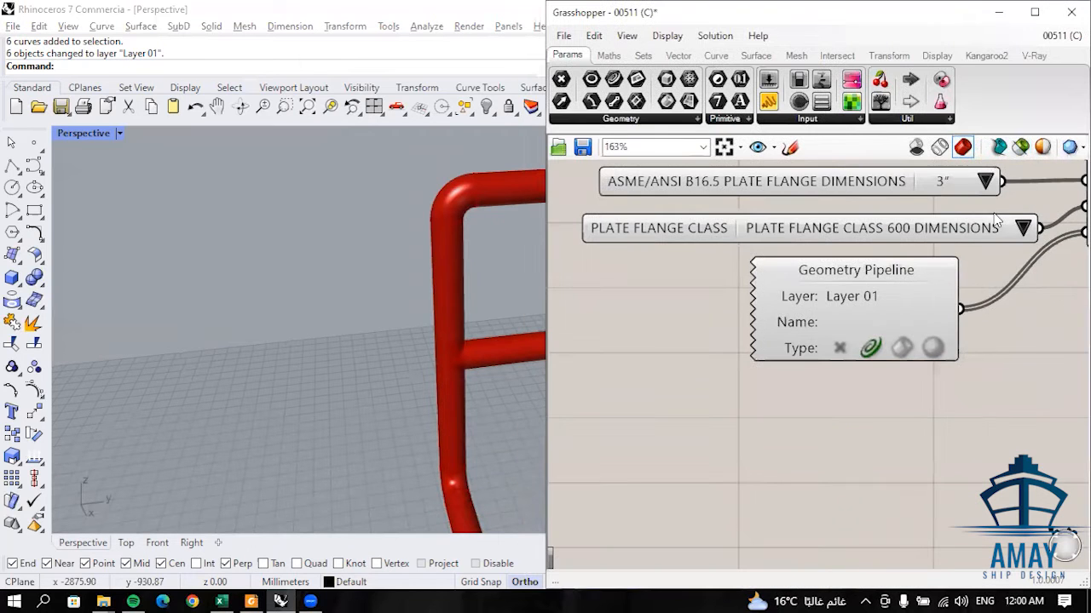
pyautogui.scroll(-4, 855, 375)
pyautogui.scroll(-1, 775, 251)
pyautogui.moveTo(848, 225); pyautogui.dragTo(825, 244, button='right')
pyautogui.scroll(2, 814, 278)
pyautogui.scroll(1, 833, 253)
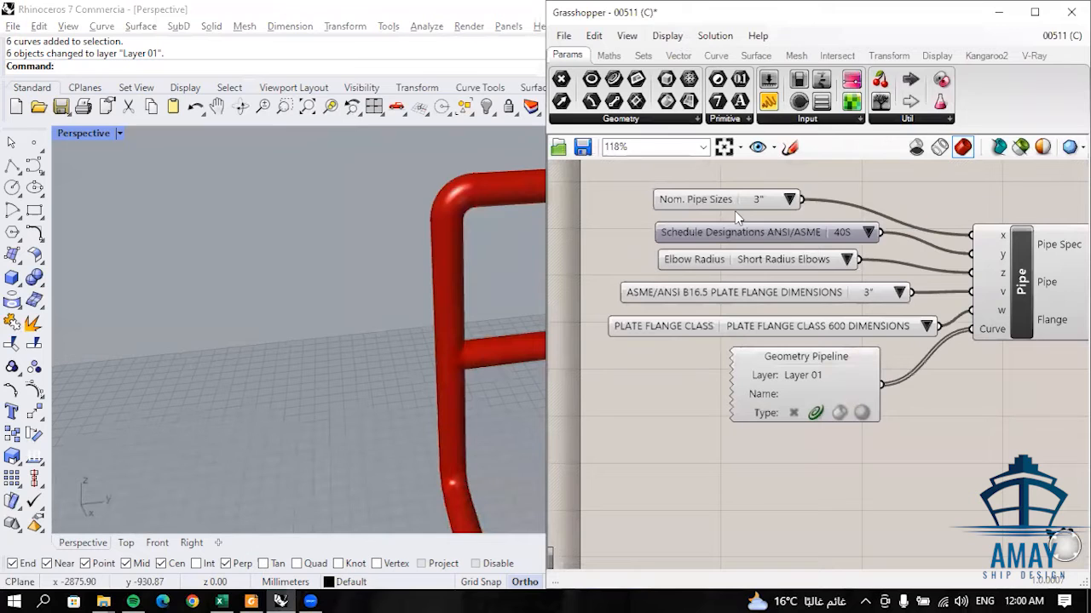
# - Set the pipe definition's Elbow Radius to Long Radius Elbows
pyautogui.scroll(-4, 414, 307)
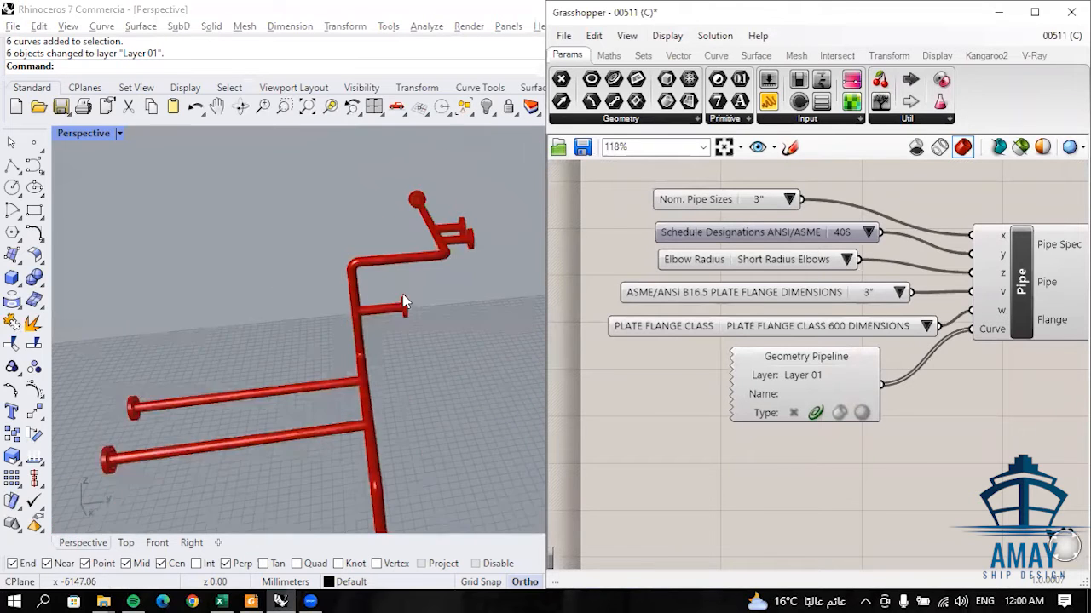
pyautogui.moveTo(427, 255); pyautogui.dragTo(503, 272, button='right')
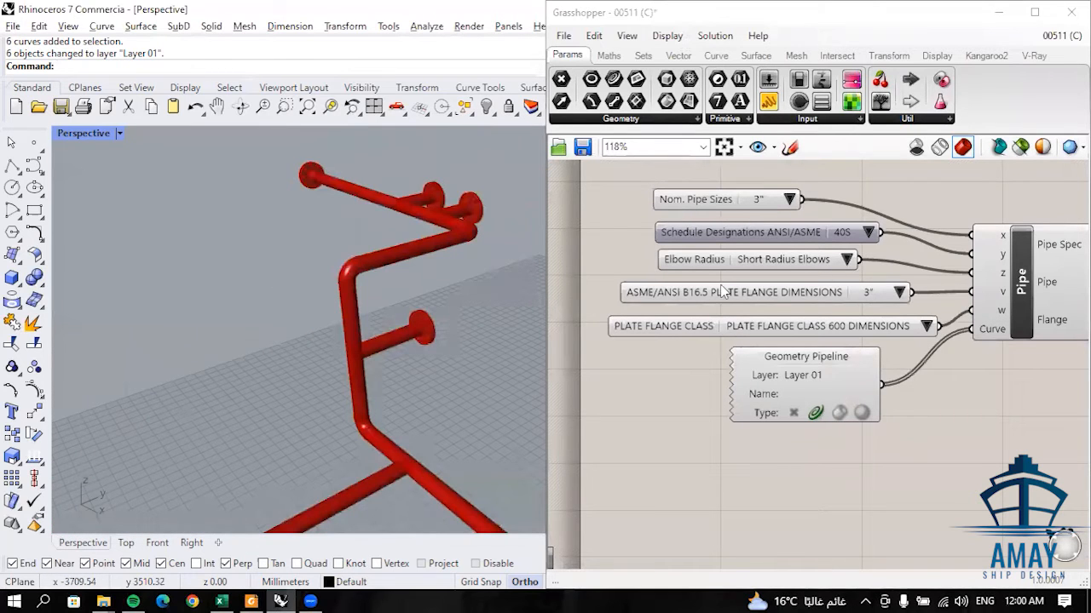
pyautogui.click(846, 259)
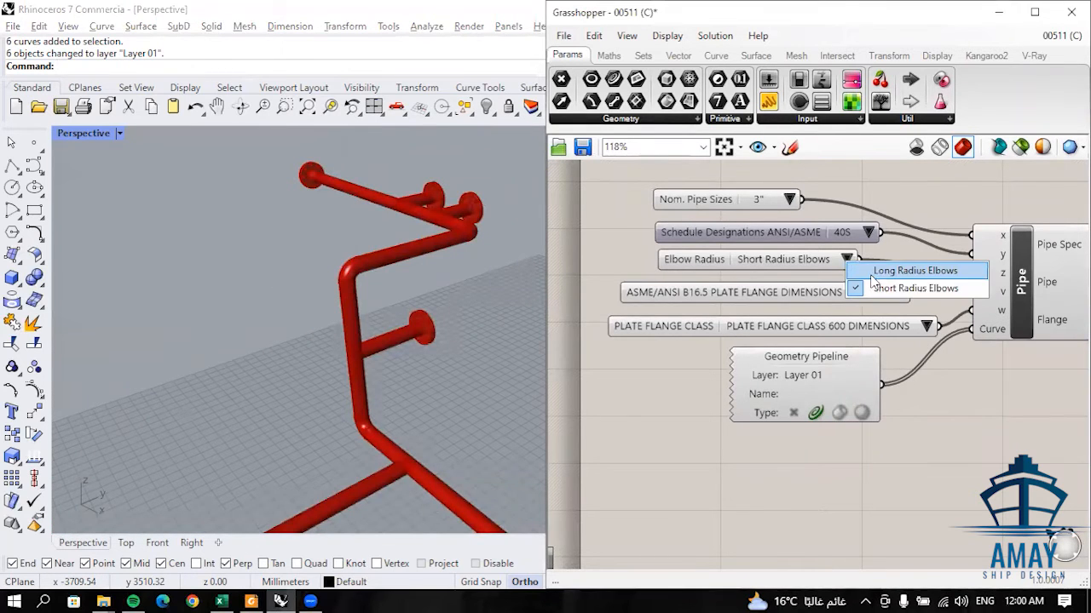
pyautogui.click(846, 259)
pyautogui.click(792, 283)
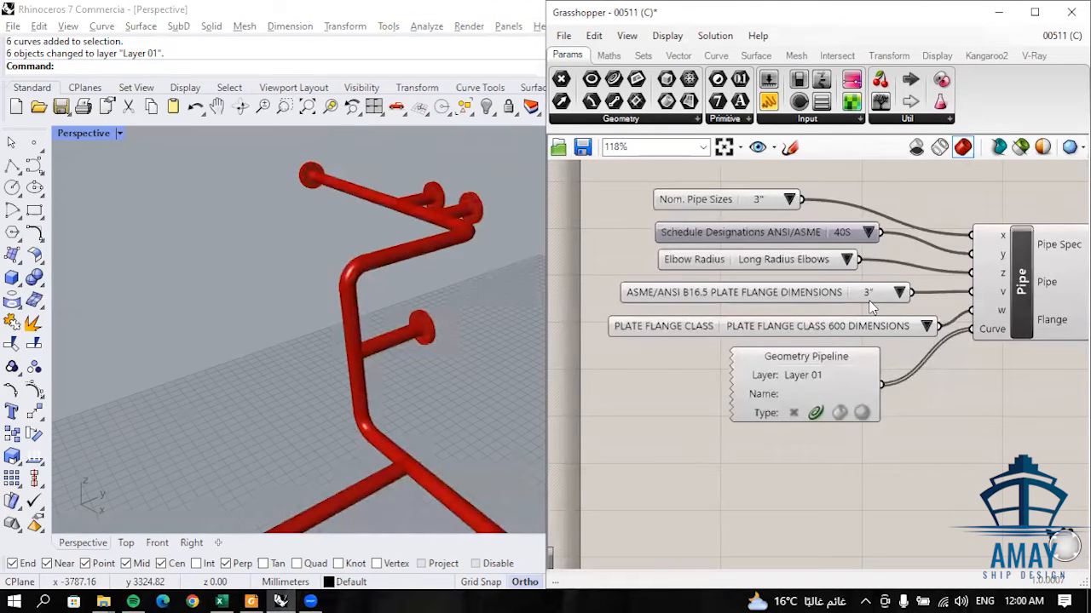
# - Set the plate flange class to PLATE FLANGE CLASS 150 DIMENSIONS
pyautogui.scroll(6, 474, 217)
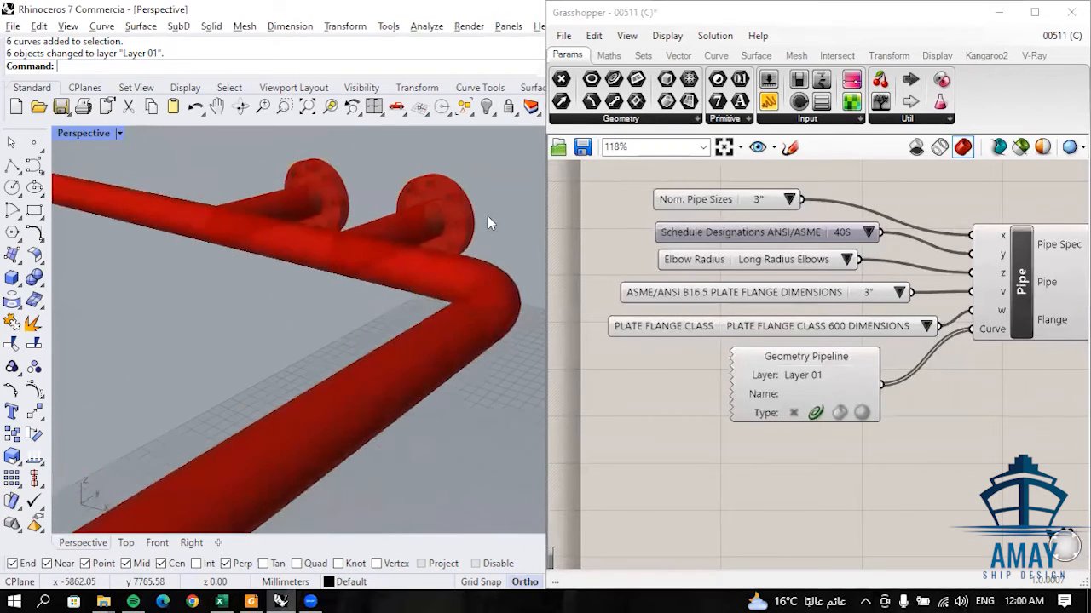
pyautogui.scroll(4, 487, 220)
pyautogui.click(926, 327)
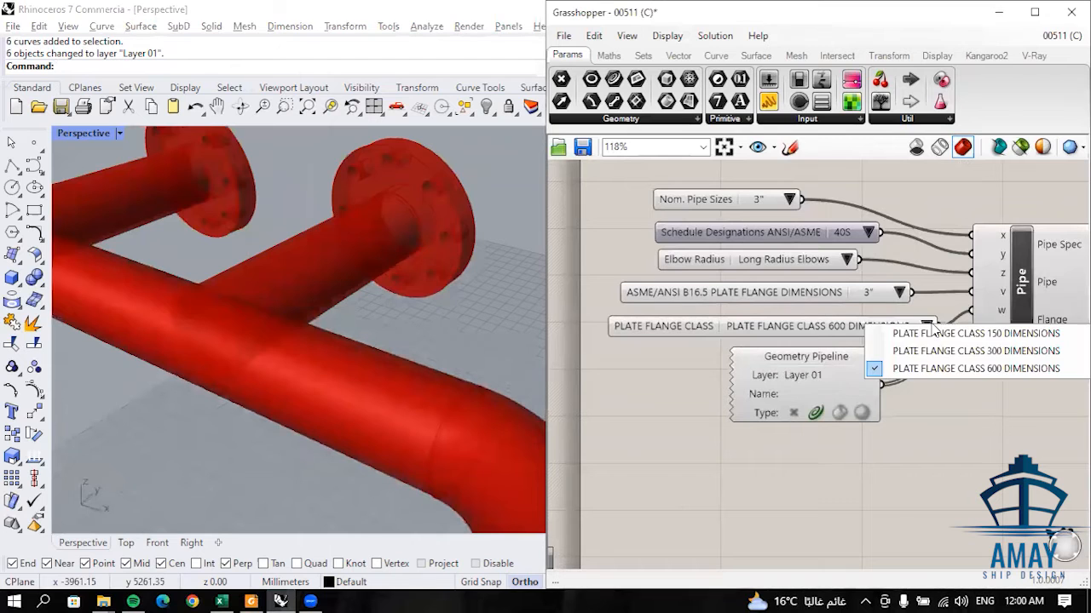
pyautogui.click(1009, 338)
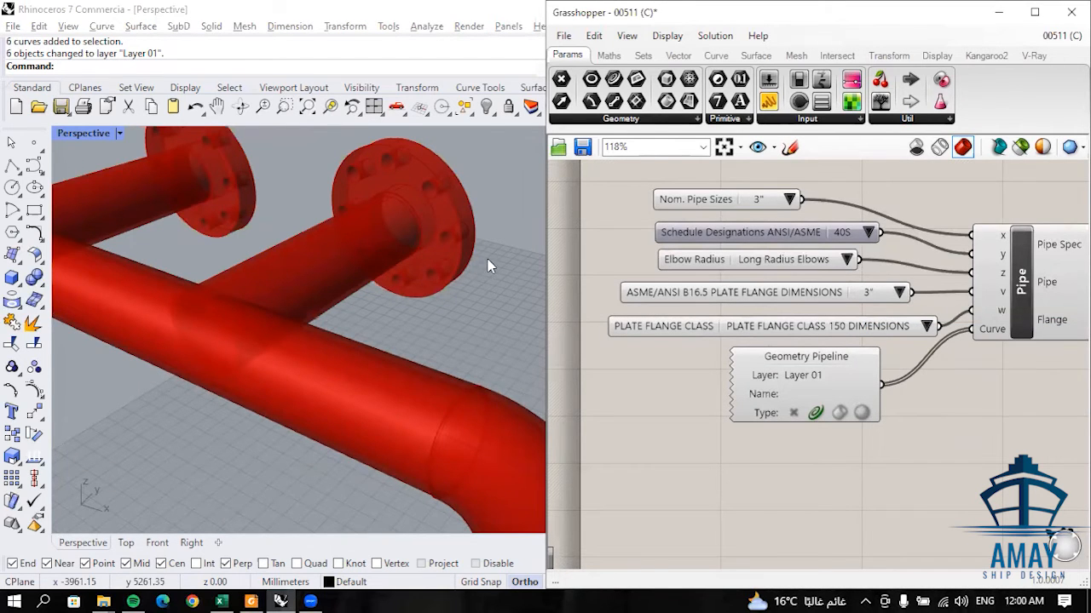
# - Examine the updated flanges and read the pipe, elbow and flange specification text near the pipe's start
pyautogui.moveTo(426, 228); pyautogui.dragTo(353, 216, button='right')
pyautogui.scroll(-5, 222, 256)
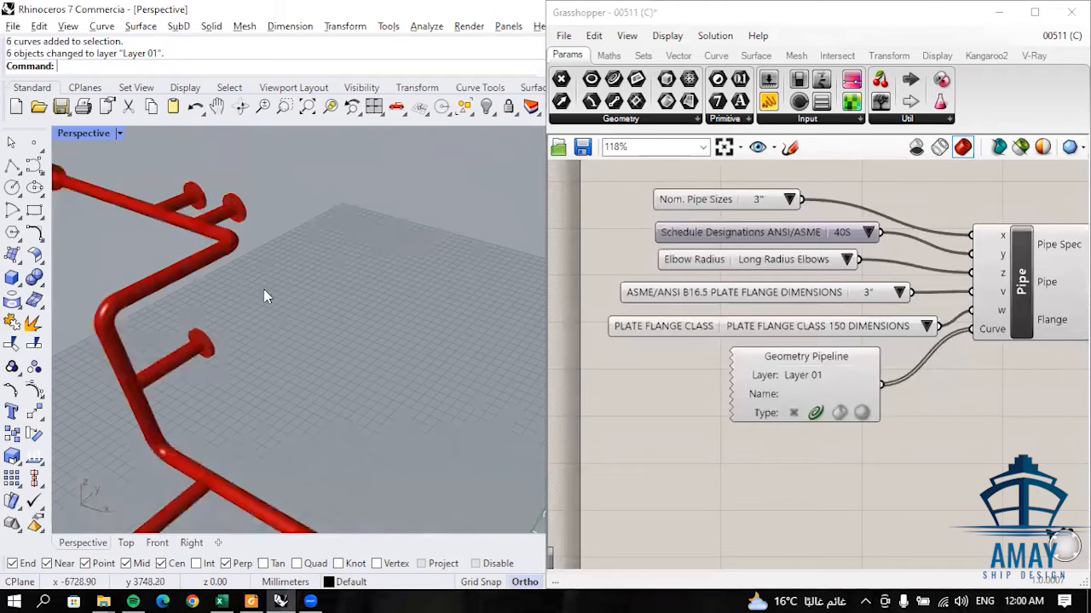
pyautogui.scroll(-3, 407, 422)
pyautogui.scroll(5, 302, 326)
pyautogui.scroll(-2, 349, 326)
pyautogui.scroll(2, 362, 350)
pyautogui.moveTo(361, 350); pyautogui.dragTo(332, 432, button='right')
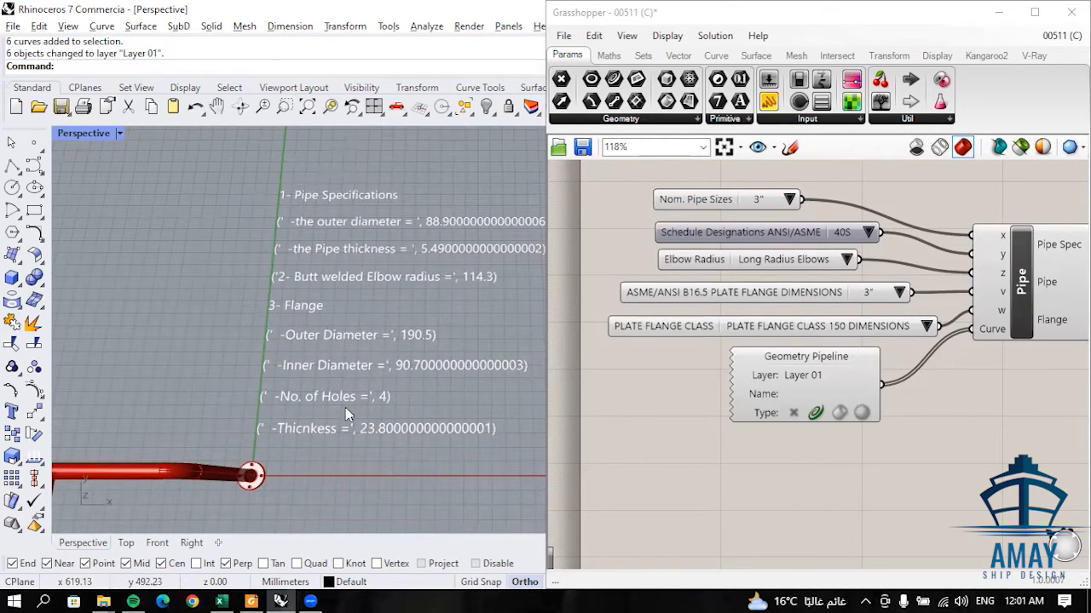
# - Switch the plate flange class to PLATE FLANGE CLASS 300 DIMENSIONS and inspect the flange at the pipe's start
pyautogui.click(921, 329)
pyautogui.click(916, 351)
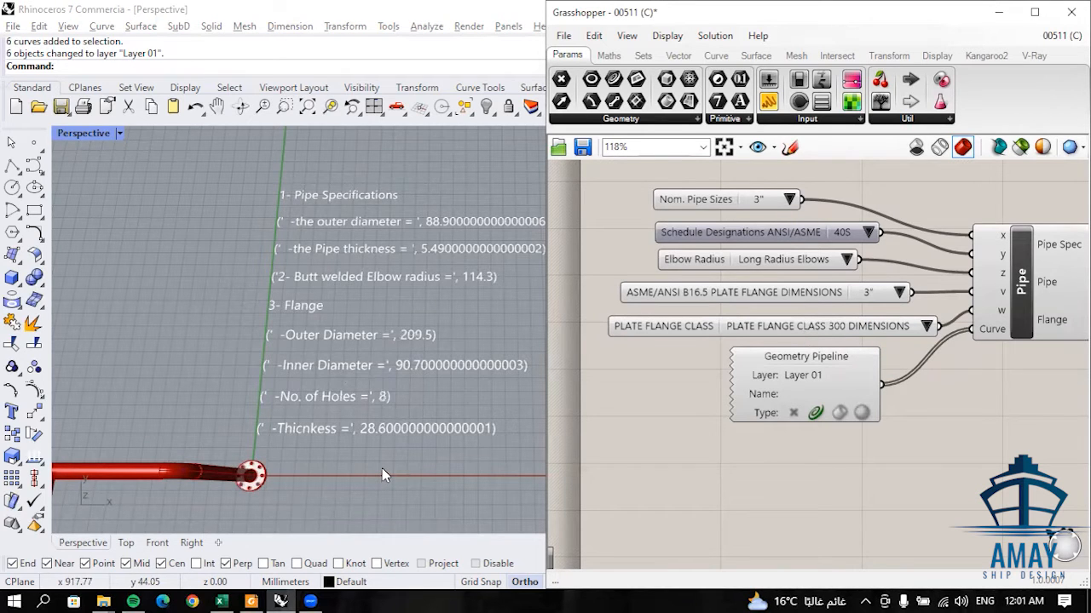
pyautogui.moveTo(380, 454); pyautogui.dragTo(350, 430, button='right')
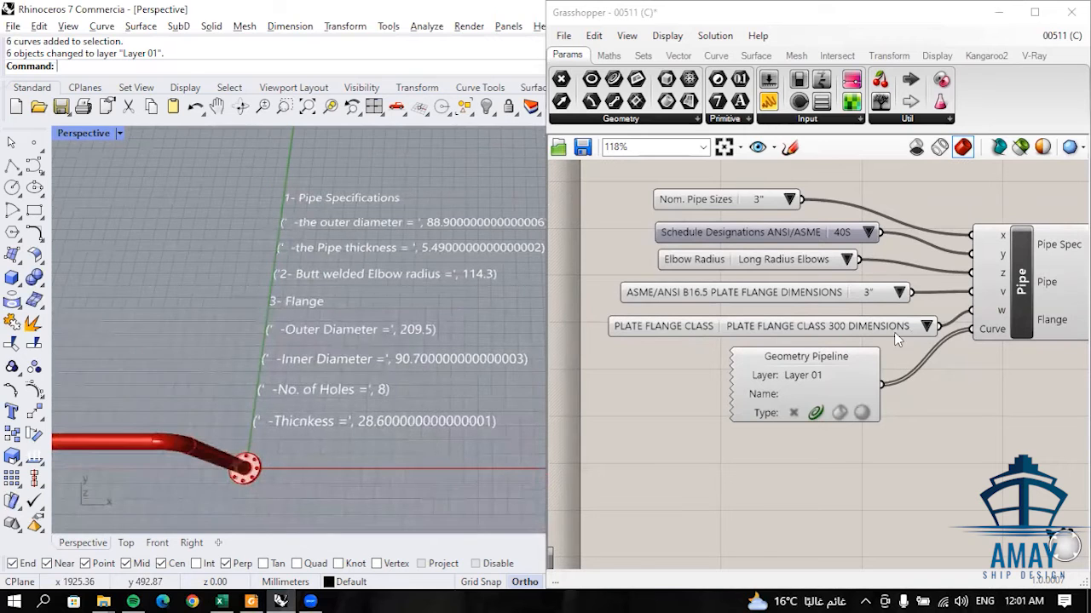
pyautogui.scroll(5, 166, 409)
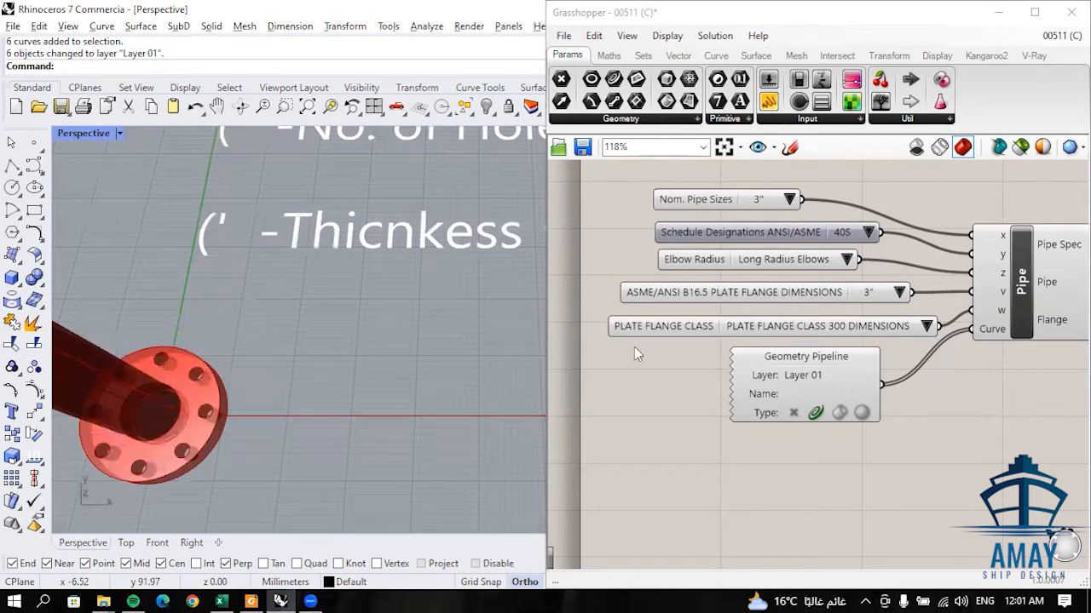
# - Return the plate flange class to PLATE FLANGE CLASS 150 DIMENSIONS
pyautogui.click(925, 329)
pyautogui.click(918, 338)
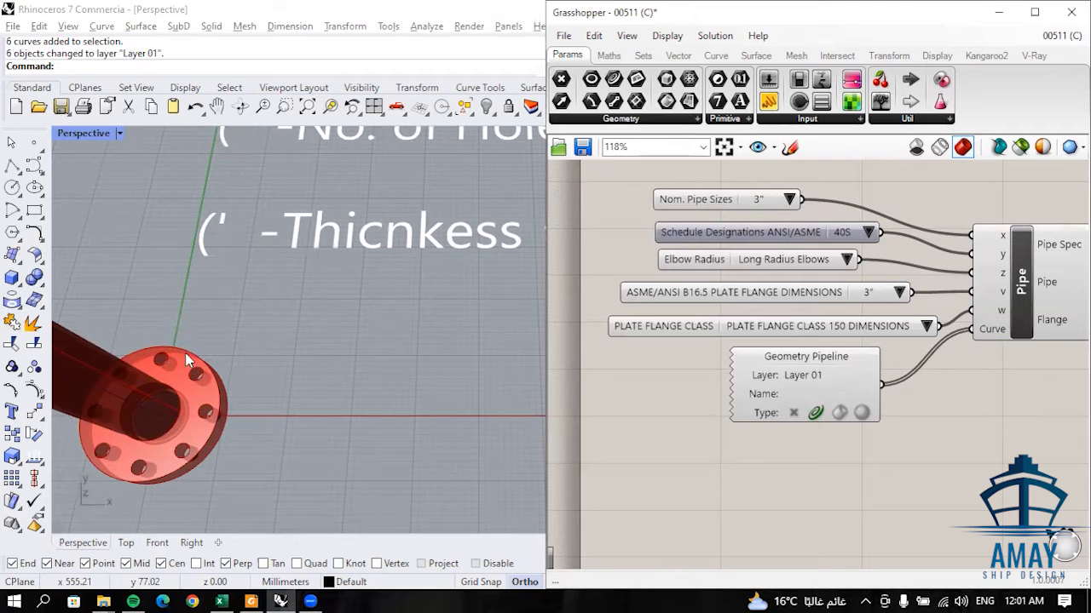
# - Examine the Class 150 flange at the pipe's start and its dimensions in the specification text
pyautogui.scroll(-4, 281, 364)
pyautogui.moveTo(285, 334); pyautogui.dragTo(325, 360, button='right')
pyautogui.scroll(-4, 294, 386)
pyautogui.scroll(7, 325, 361)
pyautogui.scroll(-5, 317, 354)
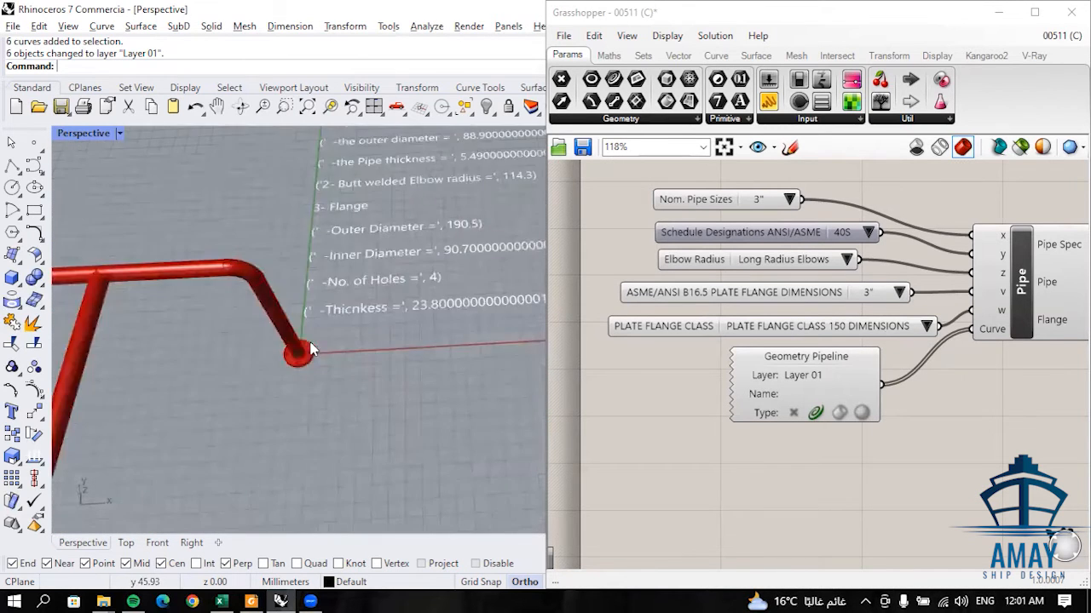
pyautogui.scroll(5, 311, 350)
pyautogui.scroll(-4, 347, 345)
pyautogui.scroll(4, 330, 362)
pyautogui.scroll(-8, 330, 361)
pyautogui.moveTo(401, 321); pyautogui.dragTo(341, 469, button='right')
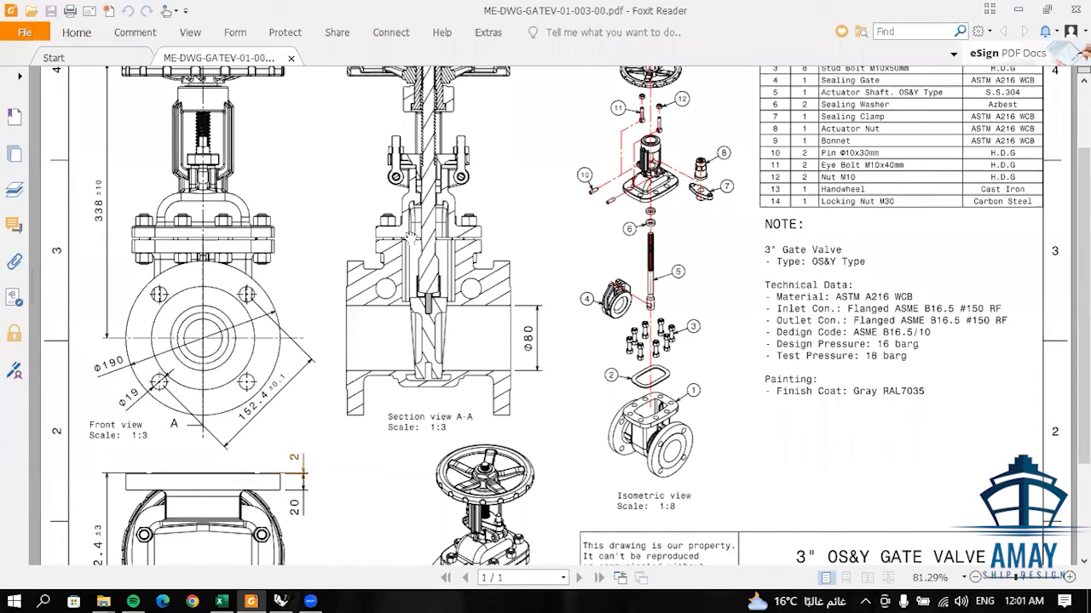
# - Examine the 3" OS&Y gate valve drawing's flange dimensions, section view and technical data notes
pyautogui.keyDown('ctrl'); pyautogui.scroll(-2, 409, 238); pyautogui.keyUp('ctrl')
pyautogui.scroll(1, 509, 252)
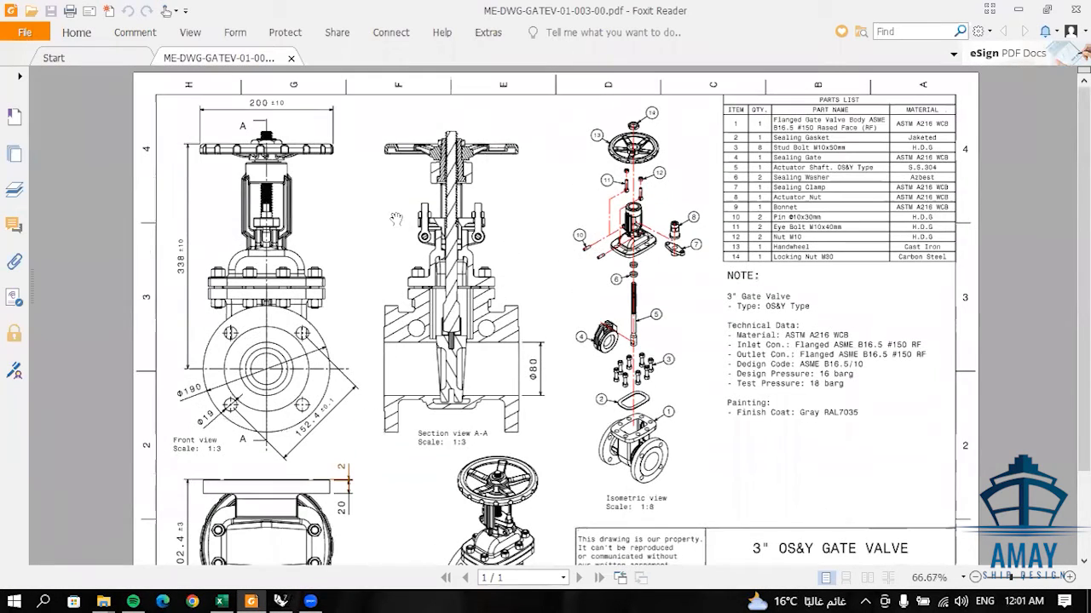
pyautogui.scroll(-4, 494, 322)
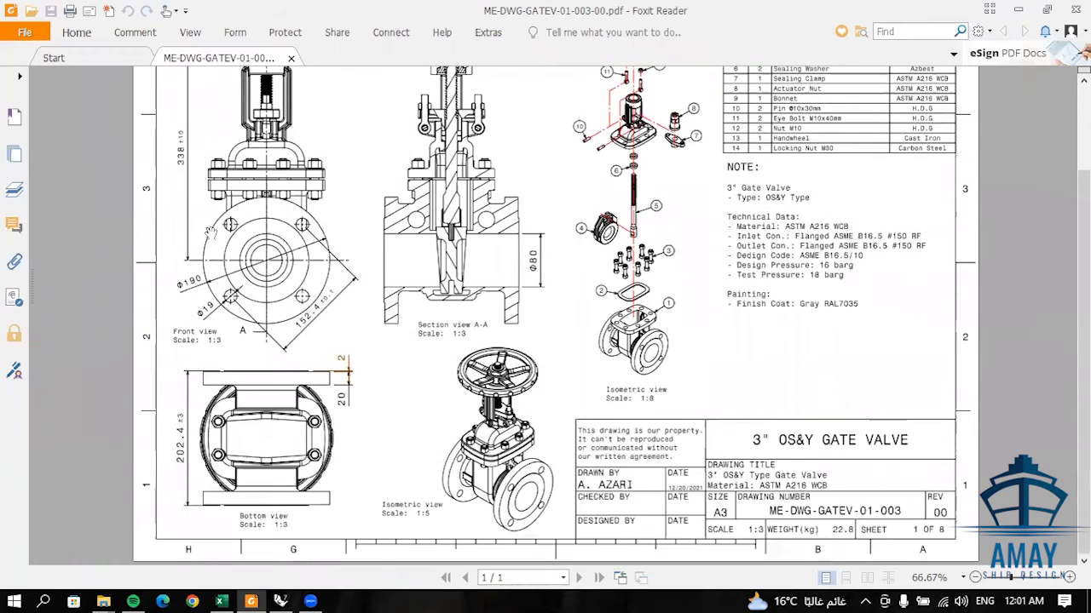
pyautogui.keyDown('ctrl'); pyautogui.scroll(1, 230, 237); pyautogui.keyUp('ctrl')
pyautogui.keyDown('ctrl'); pyautogui.scroll(2, 219, 355); pyautogui.keyUp('ctrl')
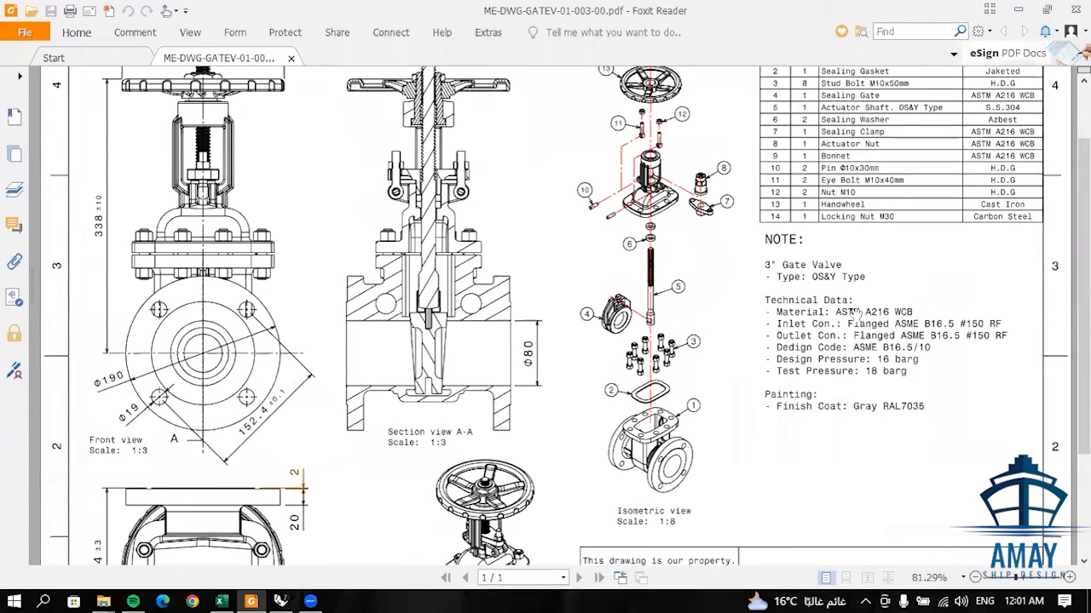
pyautogui.keyDown('ctrl'); pyautogui.scroll(4, 818, 271); pyautogui.keyUp('ctrl')
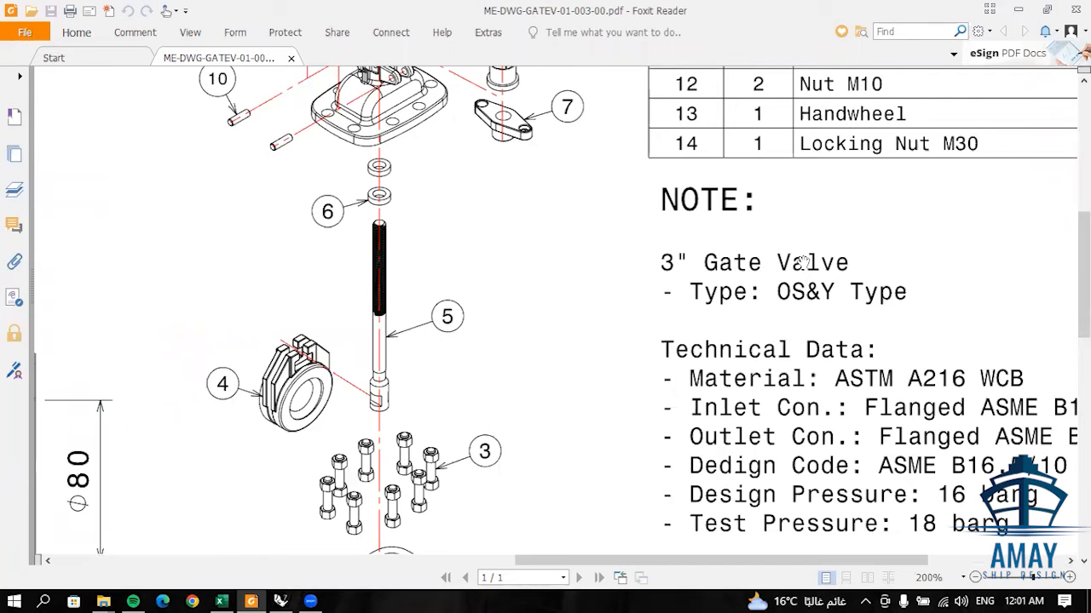
pyautogui.keyDown('ctrl'); pyautogui.scroll(-3, 803, 263); pyautogui.keyUp('ctrl')
pyautogui.keyDown('ctrl'); pyautogui.scroll(1, 265, 449); pyautogui.keyUp('ctrl')
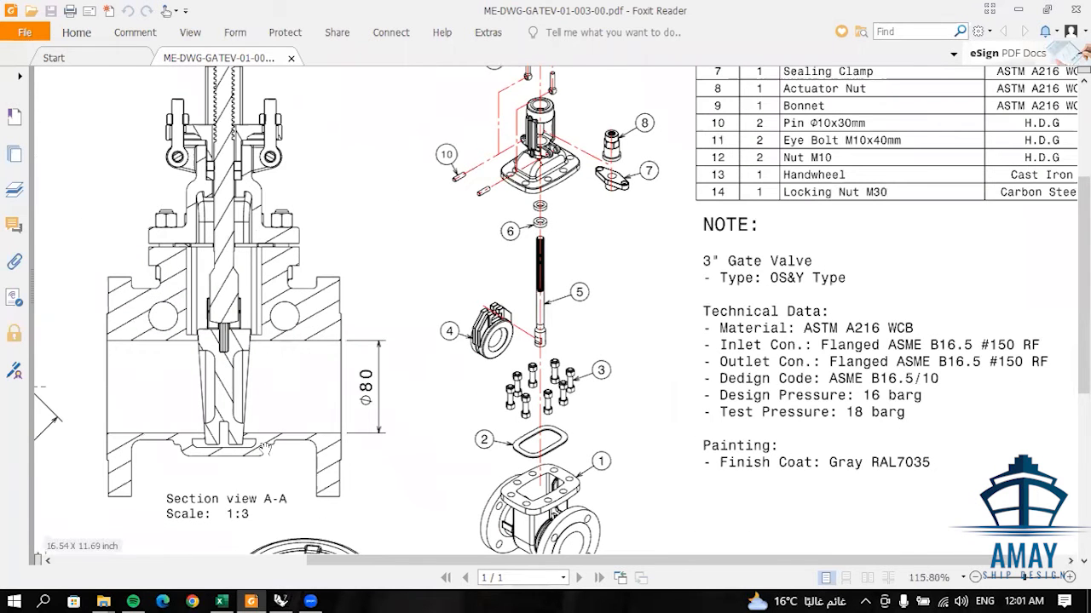
pyautogui.keyDown('ctrl'); pyautogui.scroll(-2, 266, 449); pyautogui.keyUp('ctrl')
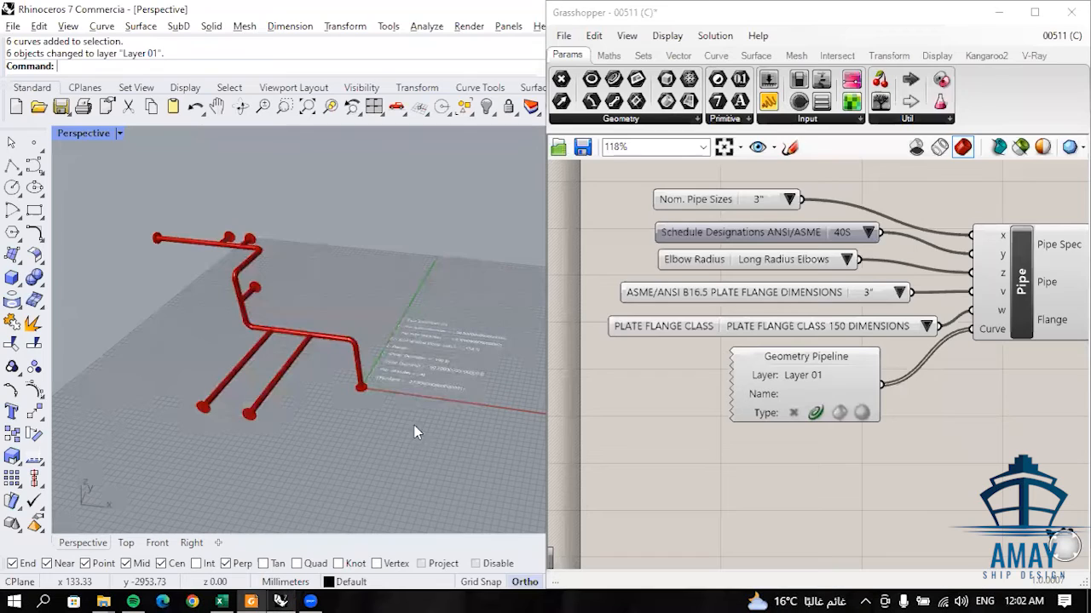
# - Compare the flange specification text beside the pipe in Rhino with the flange dimensions on the gate valve drawing
pyautogui.scroll(6, 418, 381)
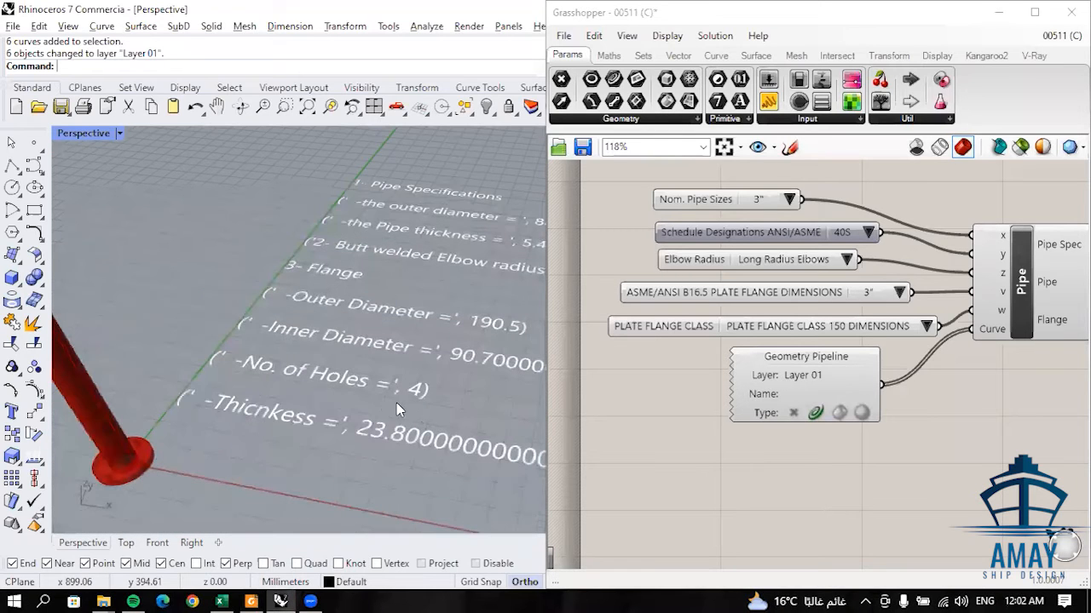
pyautogui.scroll(-8, 396, 395)
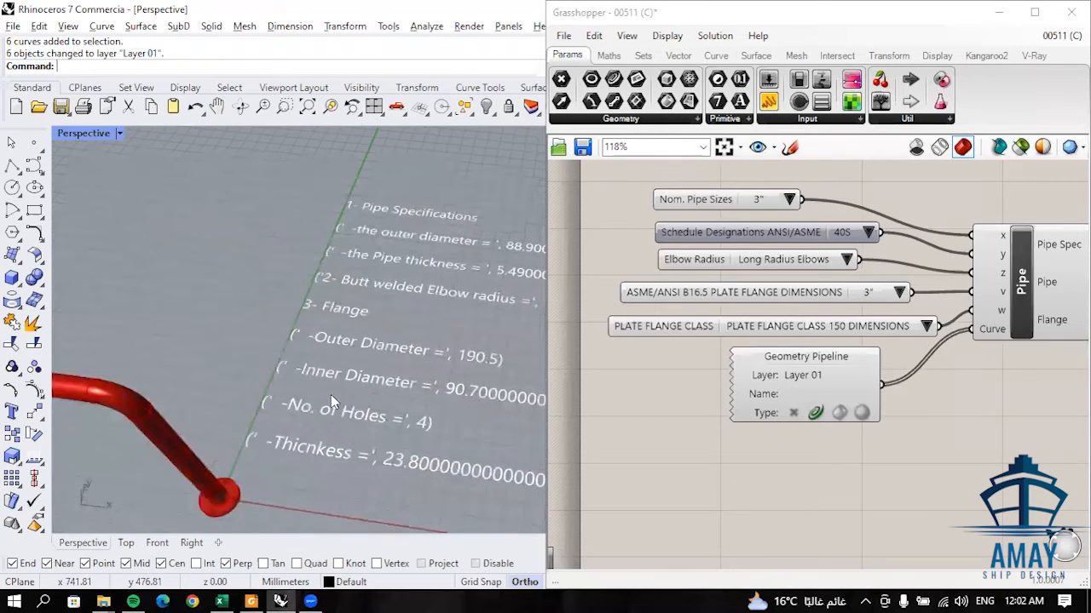
pyautogui.scroll(5, 404, 387)
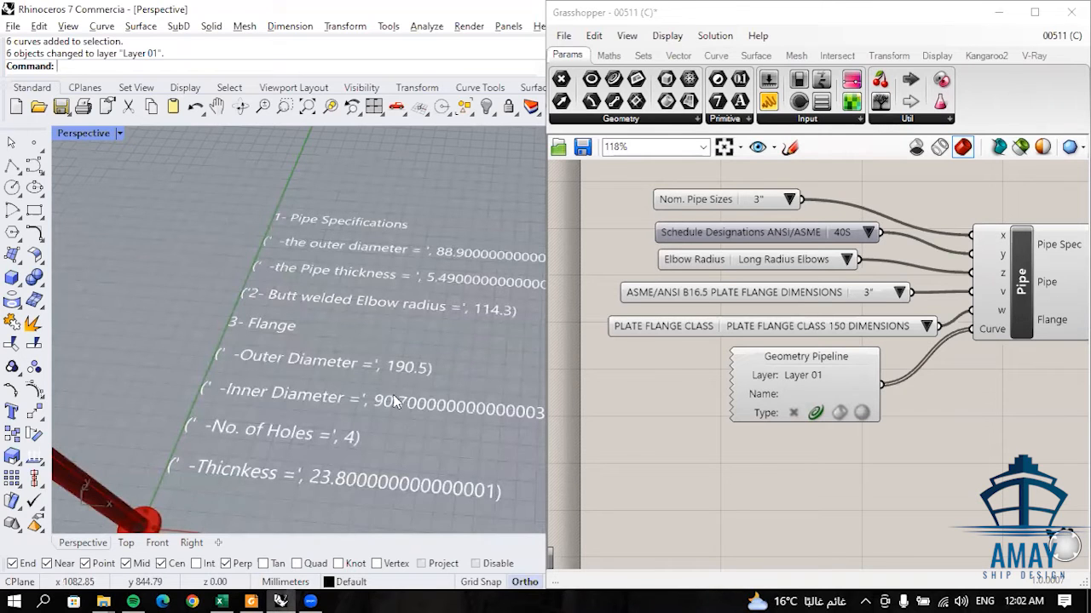
pyautogui.click(251, 601)
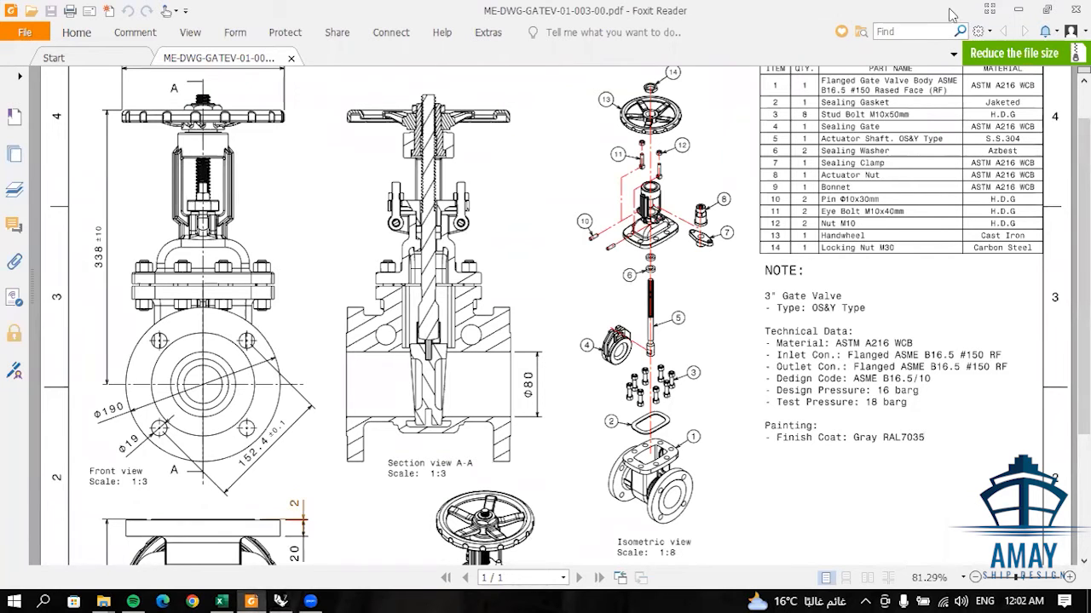
pyautogui.click(1017, 10)
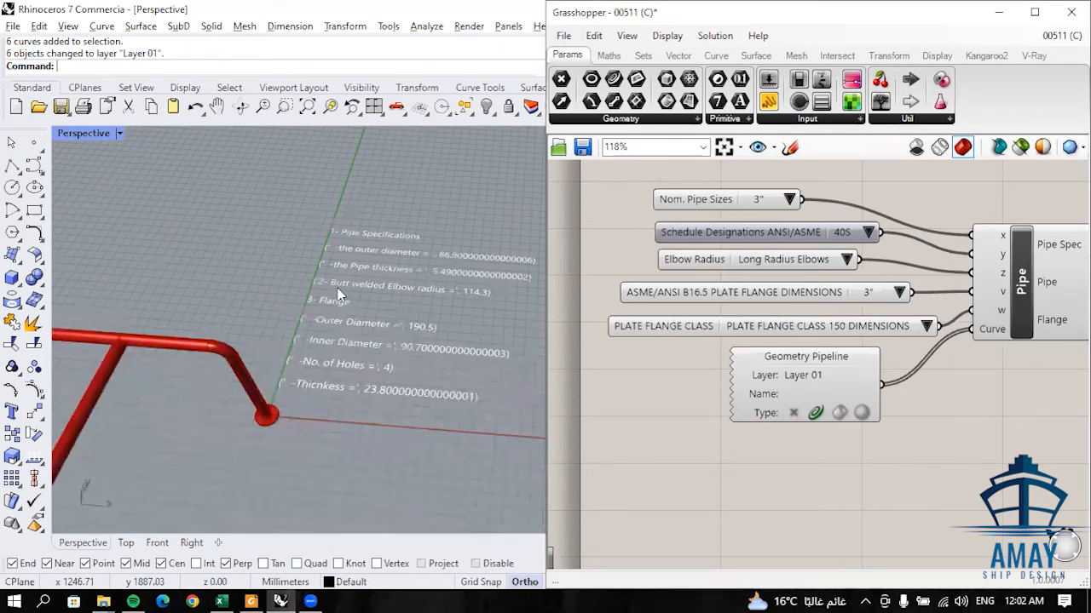
# - Examine the generated pipe network with its elbows, branches and end flanges in the Perspective view
pyautogui.scroll(-9, 339, 291)
pyautogui.scroll(6, 345, 241)
pyautogui.moveTo(407, 298)
pyautogui.mouseDown(button='right')
pyautogui.moveTo(388, 275)
pyautogui.moveTo(482, 314)
pyautogui.moveTo(407, 282)
pyautogui.moveTo(426, 309)
pyautogui.moveTo(418, 313)
pyautogui.mouseUp(button='right')
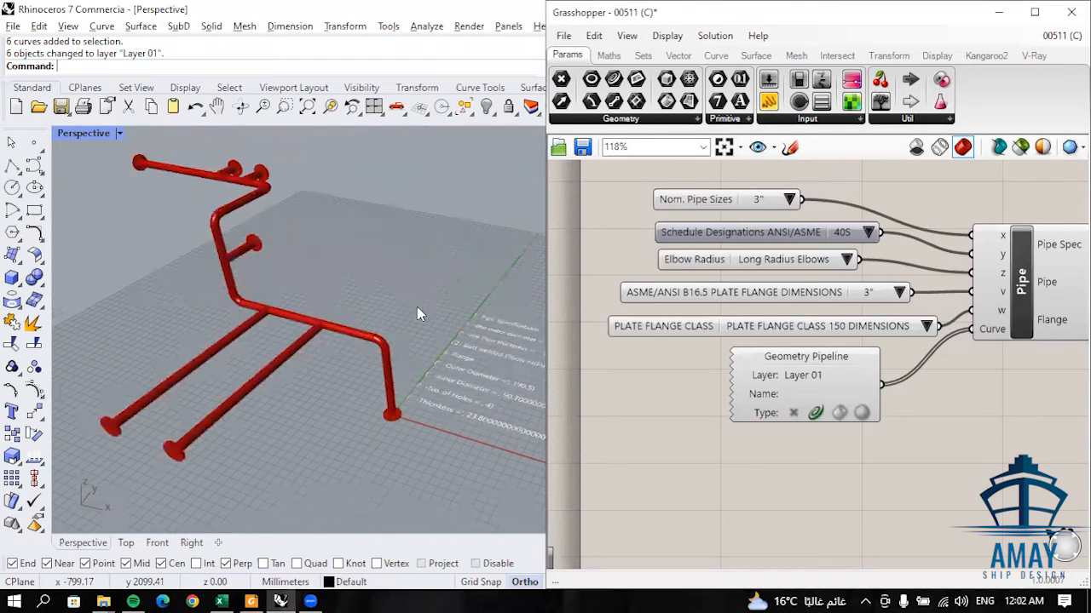
pyautogui.scroll(-2, 418, 310)
pyautogui.moveTo(420, 357); pyautogui.dragTo(365, 331, button='right')
pyautogui.scroll(3, 298, 345)
pyautogui.scroll(-2, 318, 354)
pyautogui.scroll(2, 372, 369)
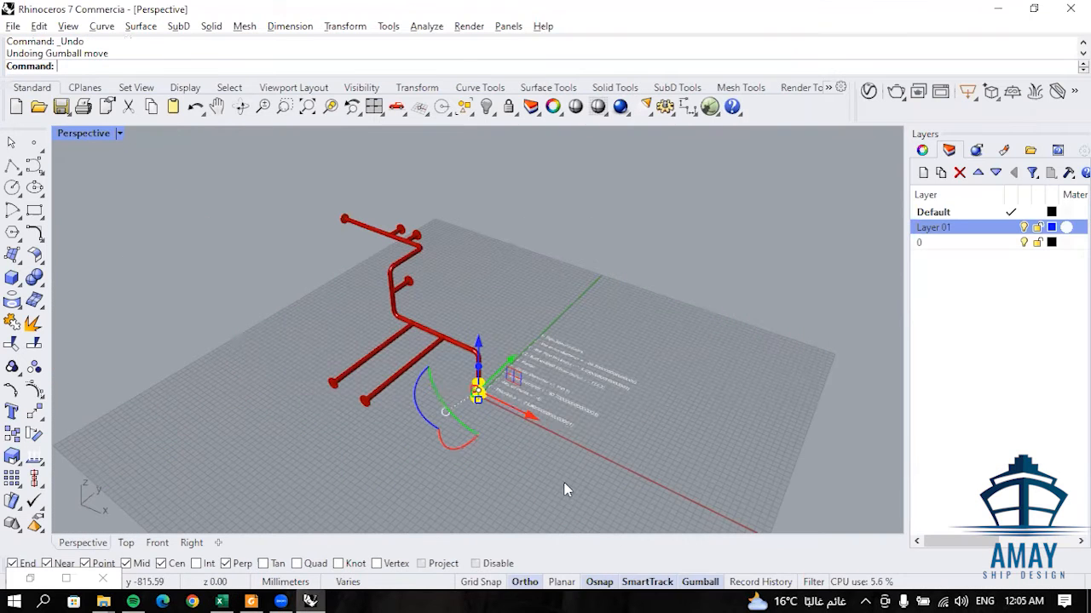
# - Move the gate valve block along the X axis, away from the flange at the pipe's start
pyautogui.scroll(1, 528, 440)
pyautogui.scroll(5, 458, 368)
pyautogui.moveTo(465, 351); pyautogui.dragTo(701, 459)
pyautogui.click(418, 399)
pyautogui.scroll(-3, 607, 364)
pyautogui.click(606, 363)
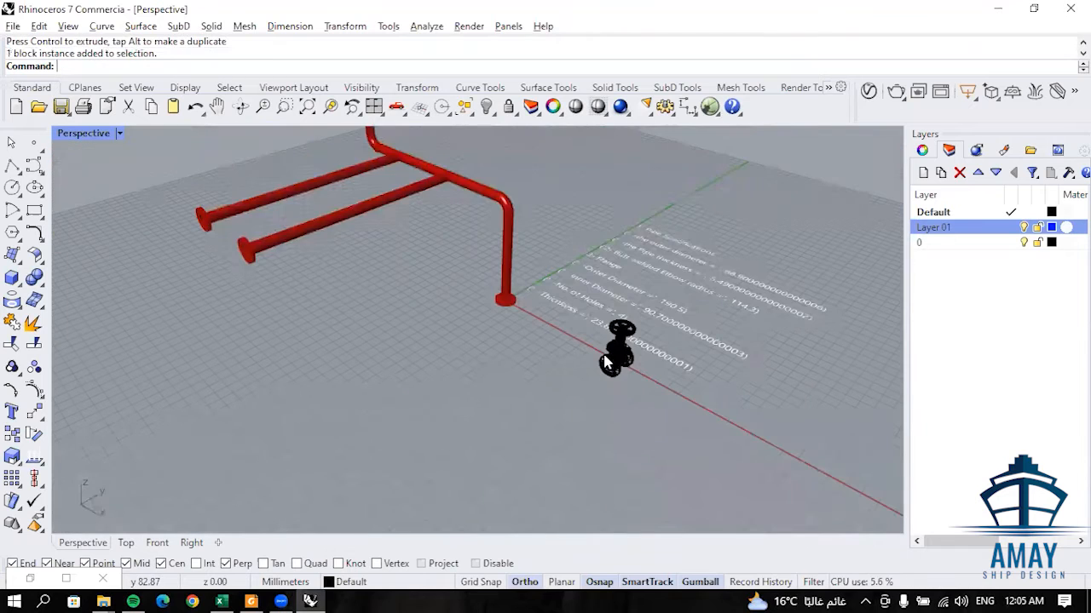
# - Examine the gate valve block alongside the pipe network and the flange at the pipe's start
pyautogui.scroll(2, 581, 343)
pyautogui.scroll(-4, 579, 343)
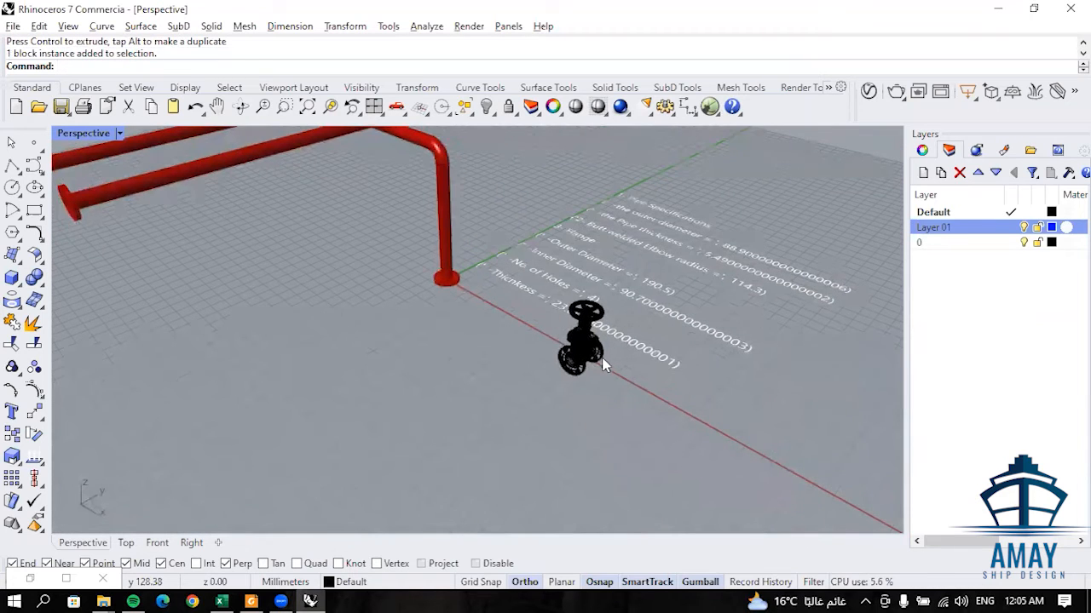
pyautogui.scroll(2, 493, 290)
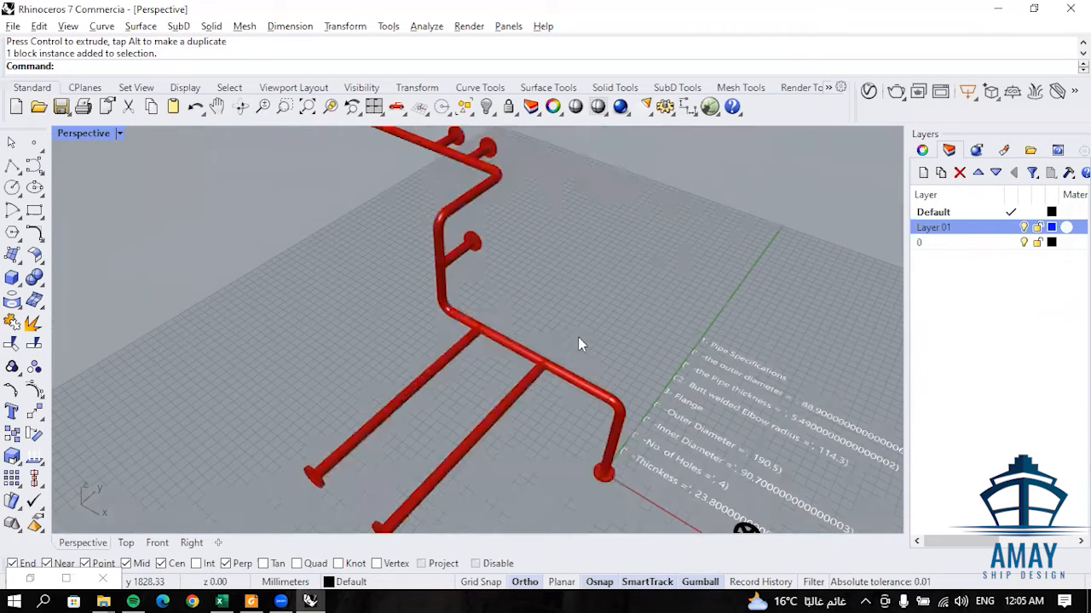
pyautogui.scroll(-3, 665, 400)
pyautogui.scroll(3, 712, 473)
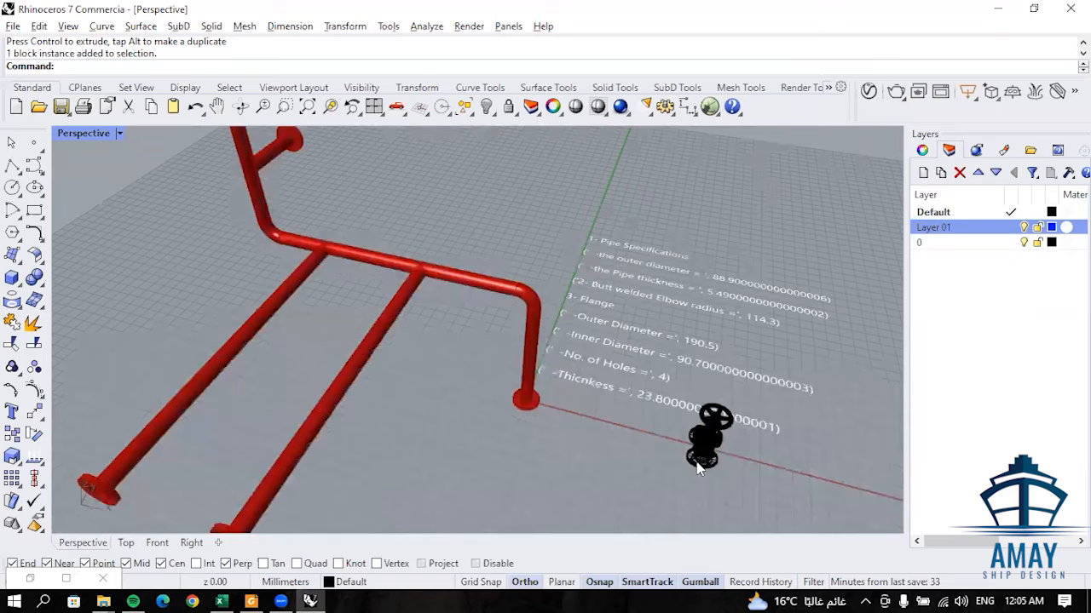
pyautogui.scroll(3, 697, 467)
pyautogui.scroll(-4, 677, 474)
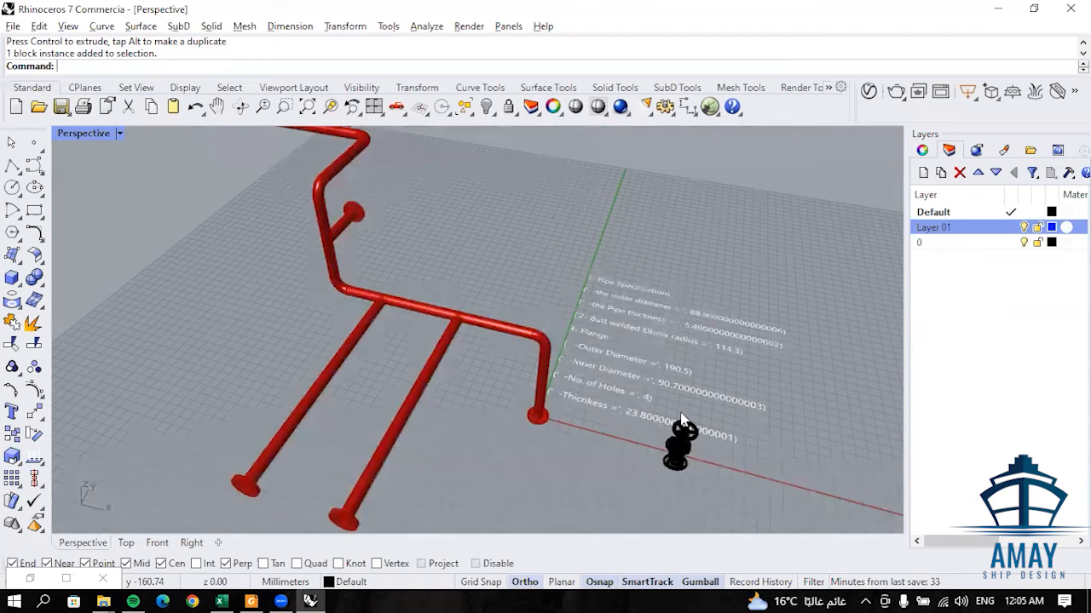
pyautogui.scroll(5, 681, 422)
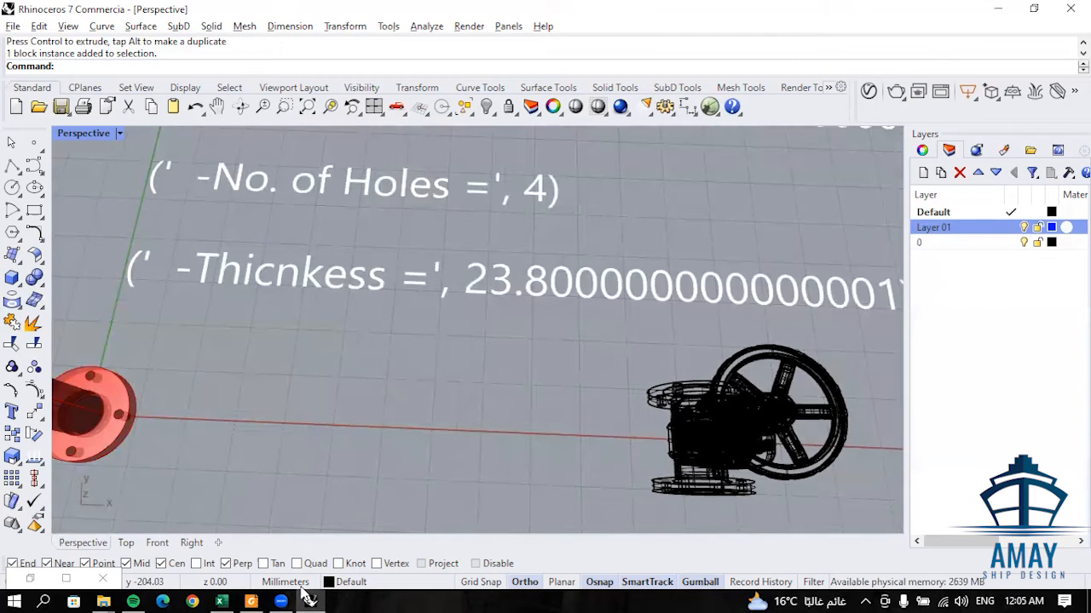
# - Check the face-to-face length and technical data on the gate valve PDF drawing, and return to Rhino
pyautogui.click(251, 601)
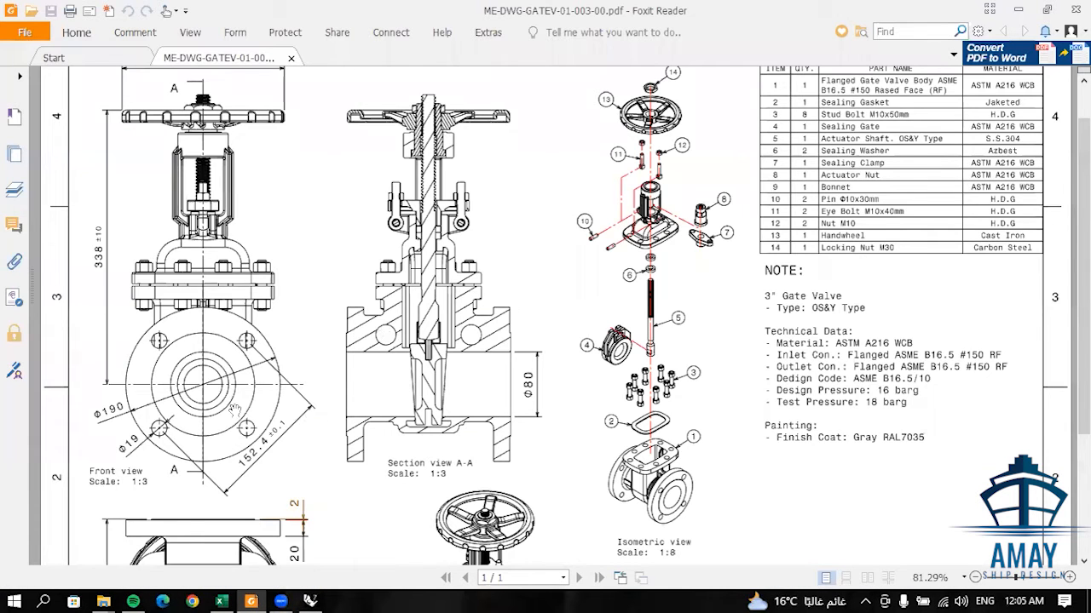
pyautogui.scroll(-3, 236, 409)
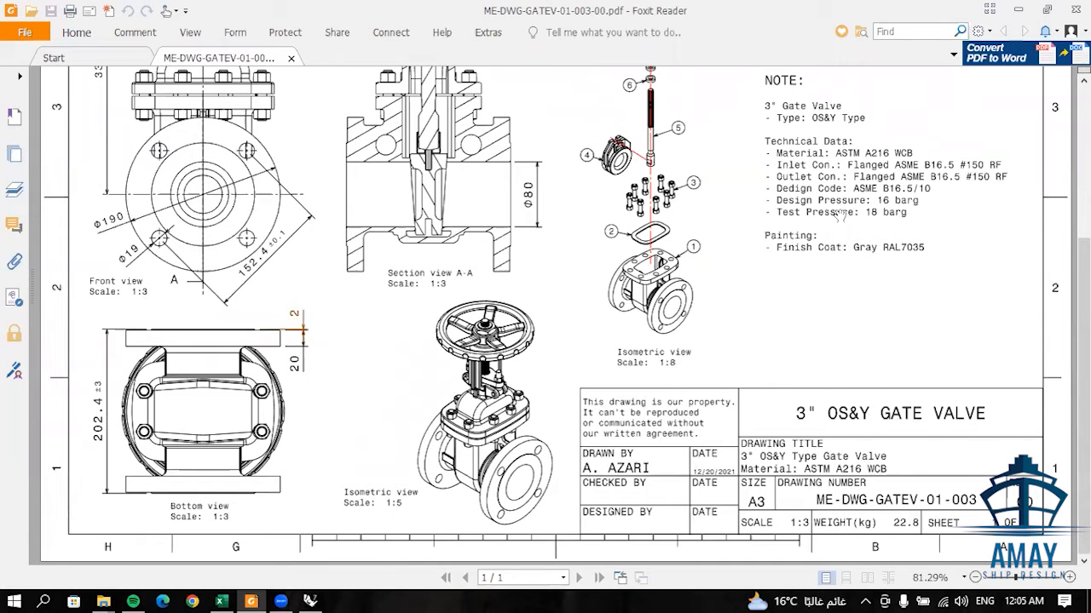
pyautogui.click(1017, 8)
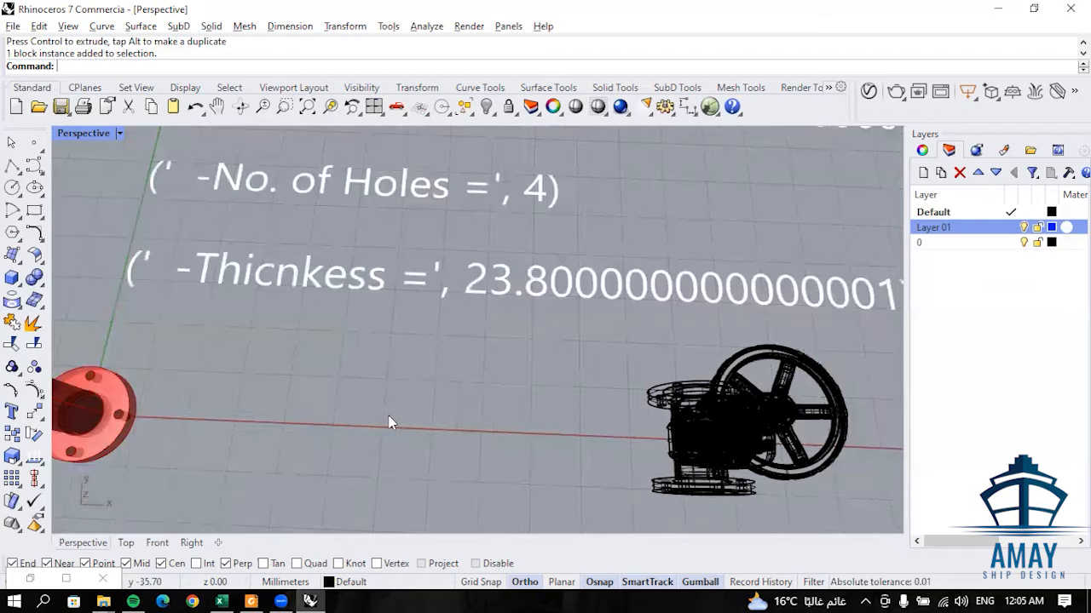
# - Show the gate valve in the Top view
pyautogui.click(126, 543)
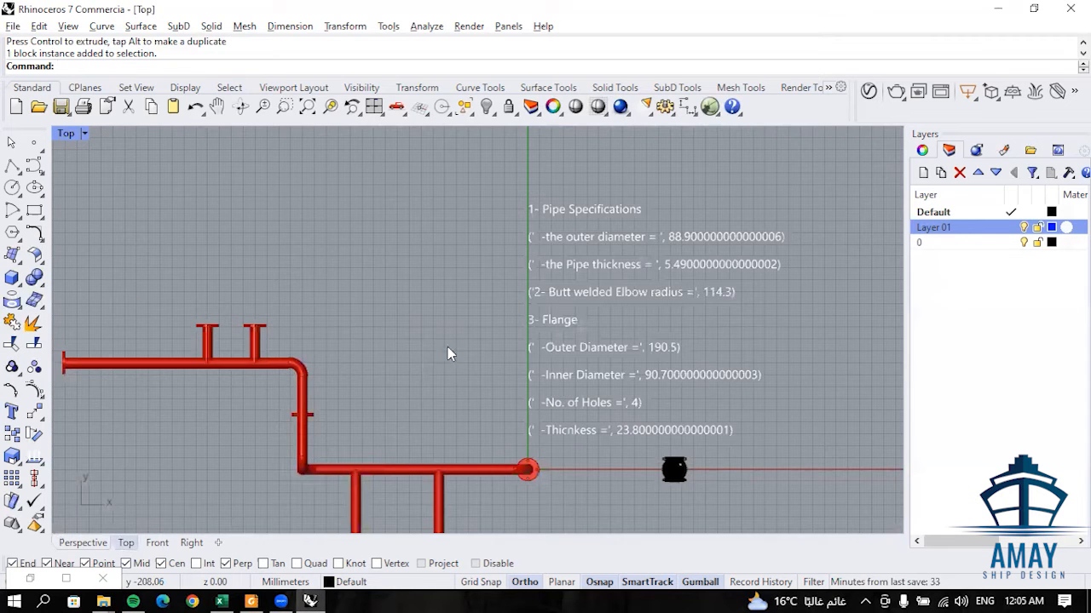
pyautogui.scroll(-2, 449, 353)
pyautogui.scroll(5, 593, 399)
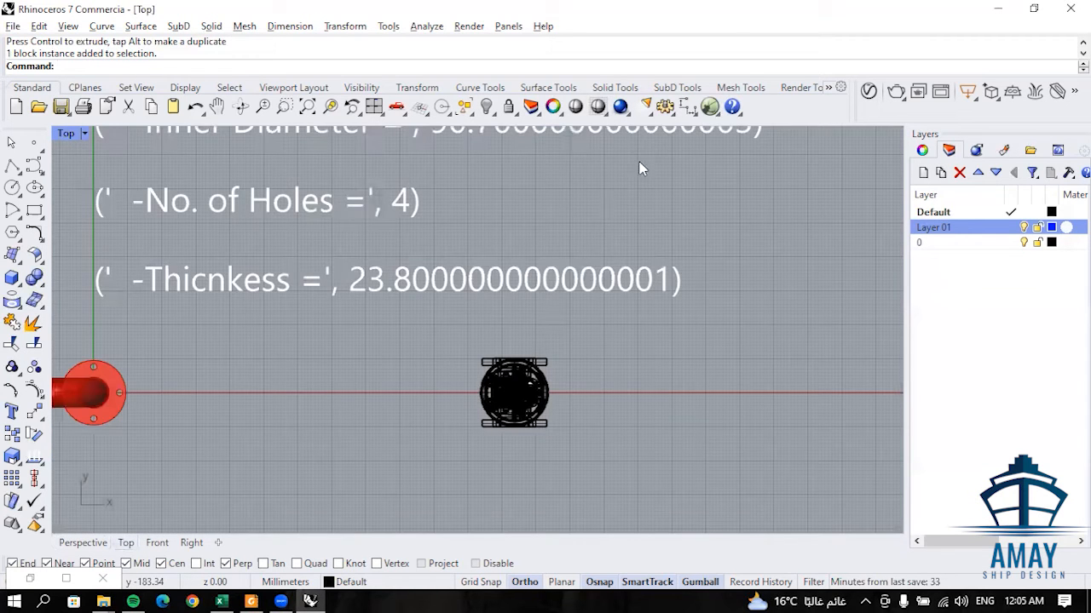
# - Dimension the gate valve's length from one flange's outer edge to the opposite flange's raised face
pyautogui.click(687, 106)
pyautogui.scroll(4, 392, 323)
pyautogui.scroll(3, 561, 309)
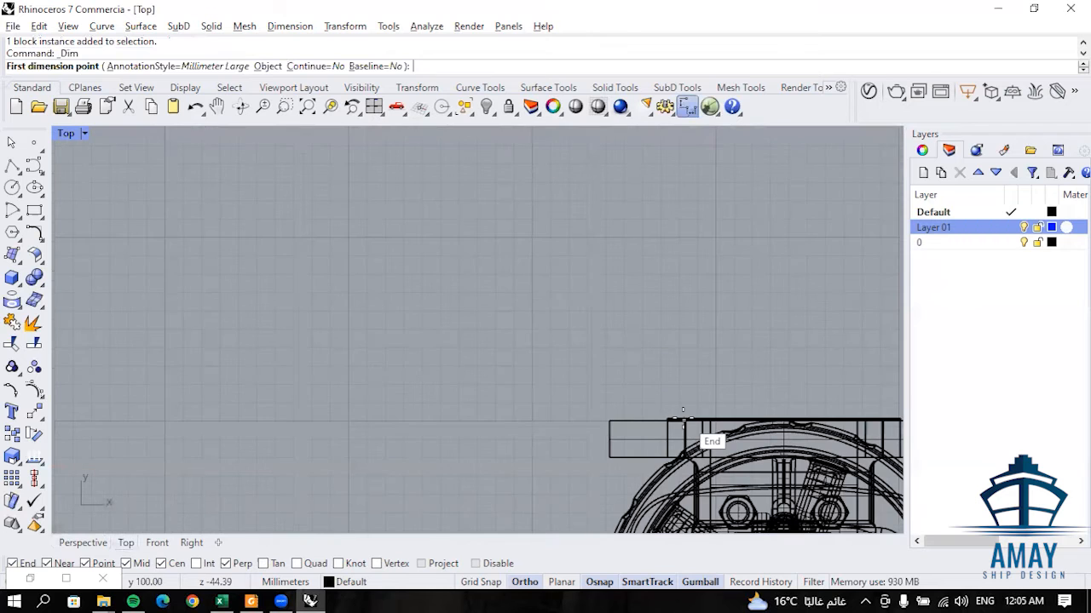
pyautogui.click(638, 426)
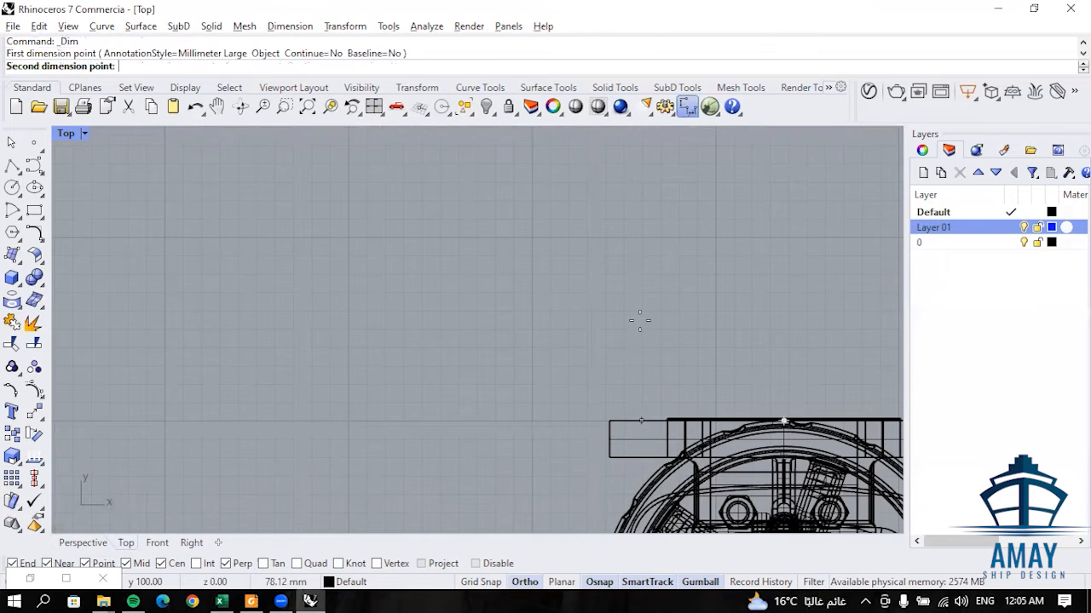
pyautogui.scroll(-3, 570, 411)
pyautogui.moveTo(648, 525); pyautogui.dragTo(620, 462, button='right')
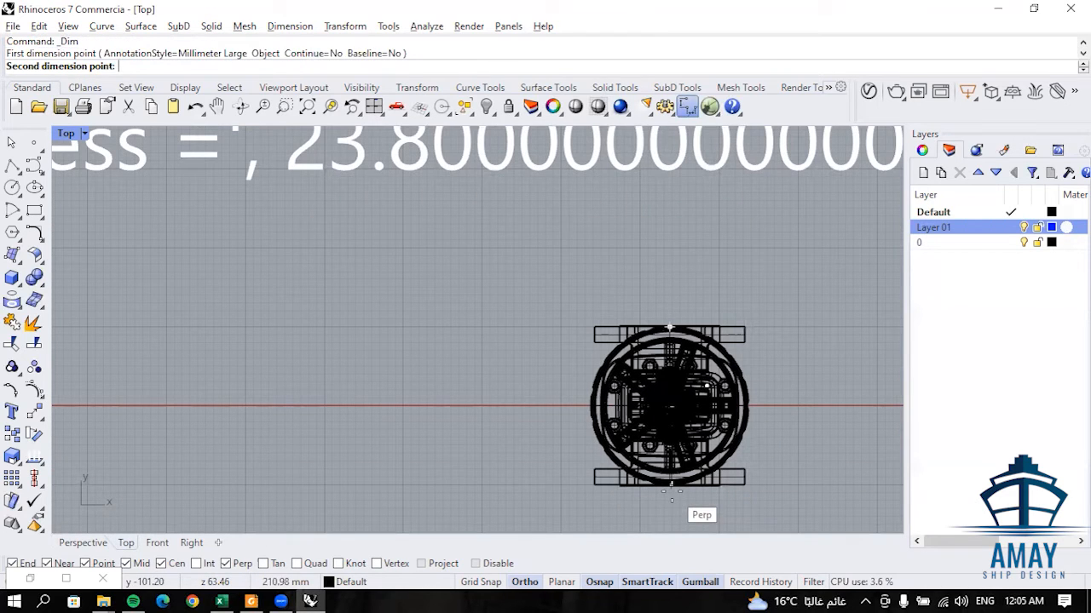
pyautogui.click(672, 488)
pyautogui.click(490, 434)
pyautogui.scroll(-6, 490, 436)
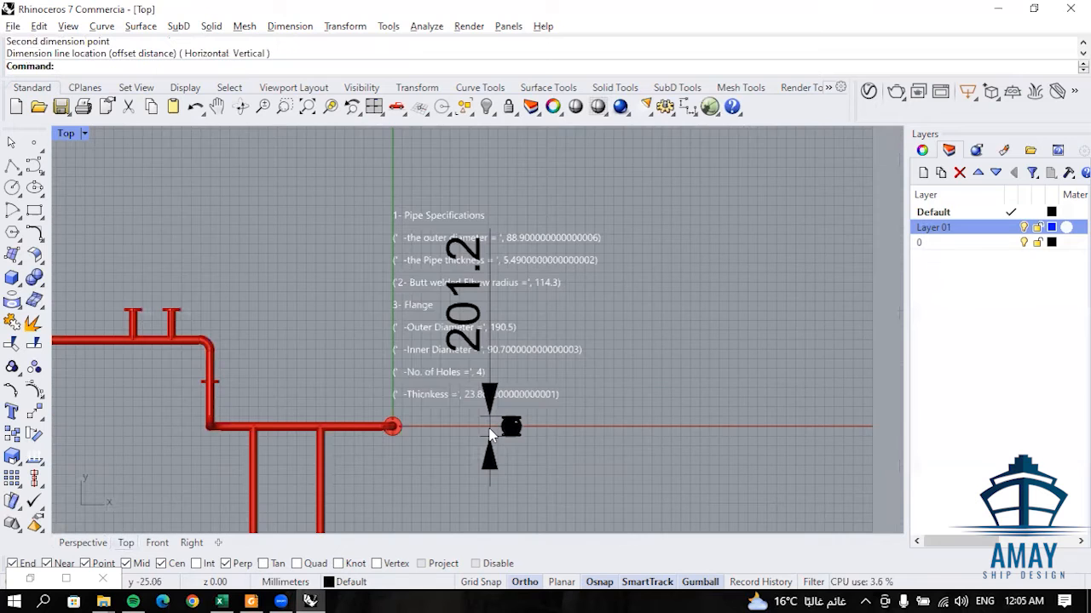
# - Delete the linear dimension beside the gate valve
pyautogui.scroll(2, 490, 413)
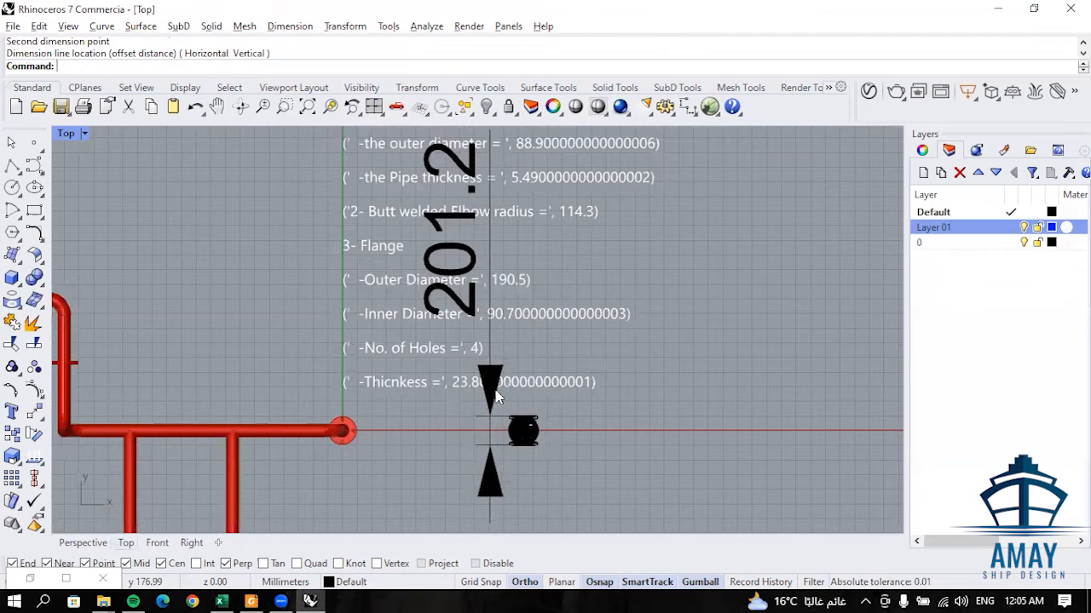
pyautogui.click(506, 436)
pyautogui.press('Delete')
# - Dimension the gate valve's length between the raised faces of its two flanges, placing the dimension to the valve's right
pyautogui.scroll(1, 525, 435)
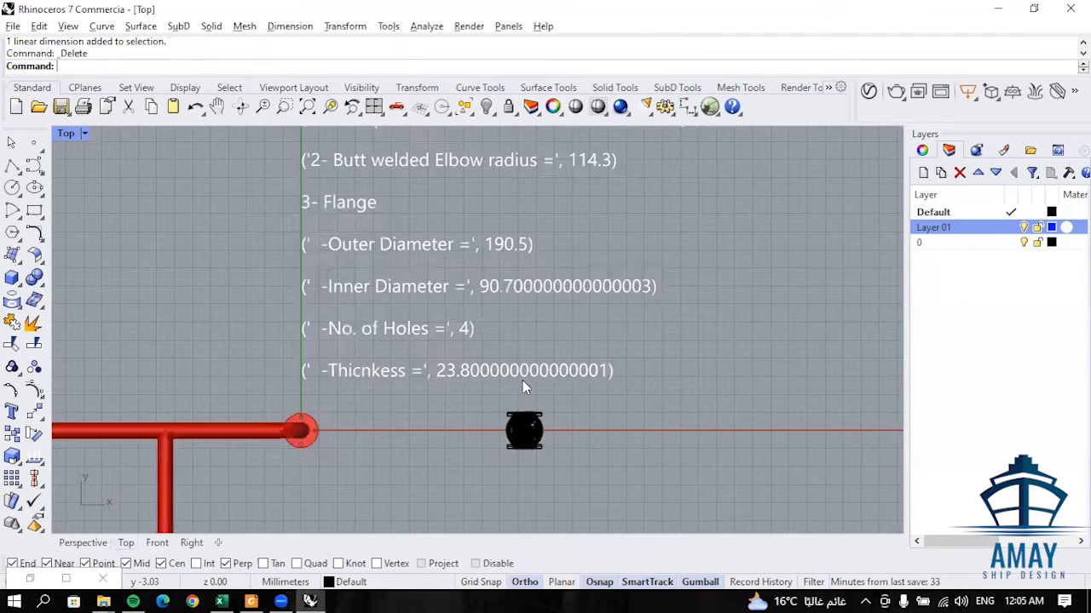
pyautogui.scroll(12, 523, 377)
pyautogui.rightClick(278, 405)
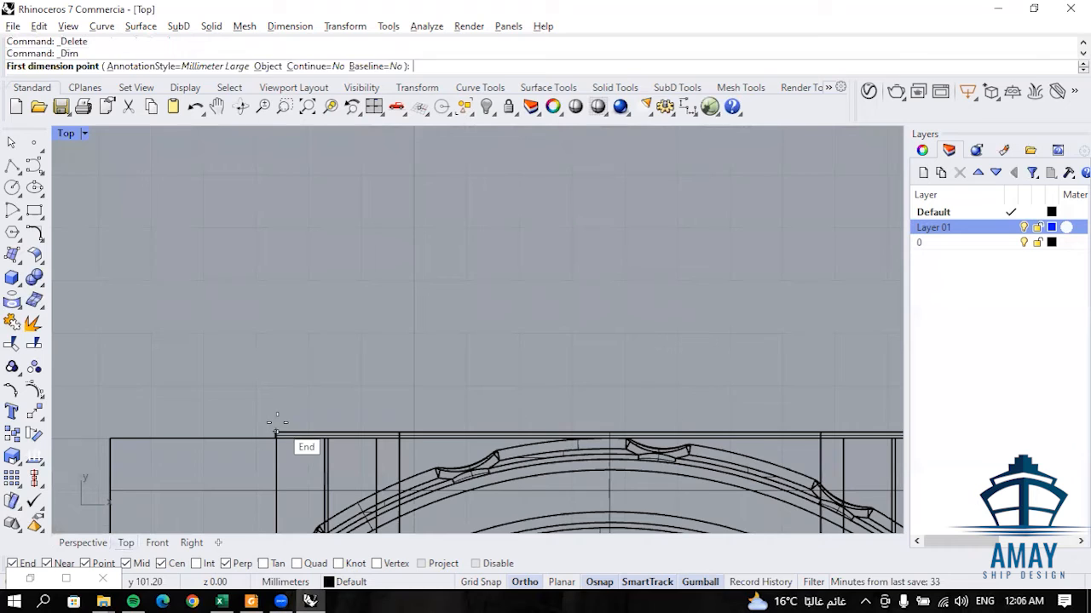
pyautogui.click(276, 432)
pyautogui.scroll(-6, 375, 366)
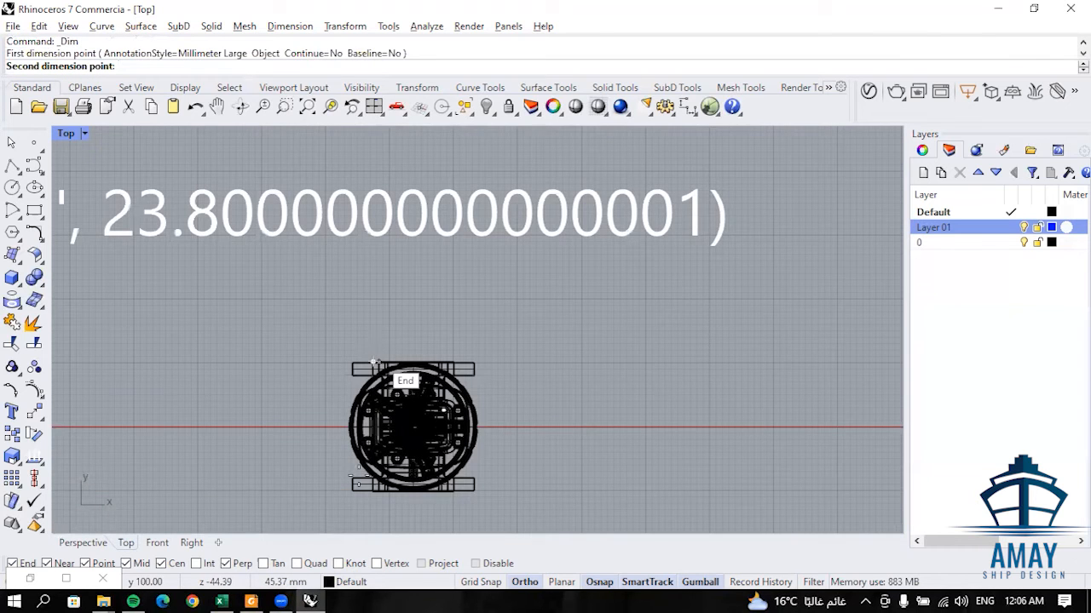
pyautogui.scroll(10, 375, 363)
pyautogui.click(407, 377)
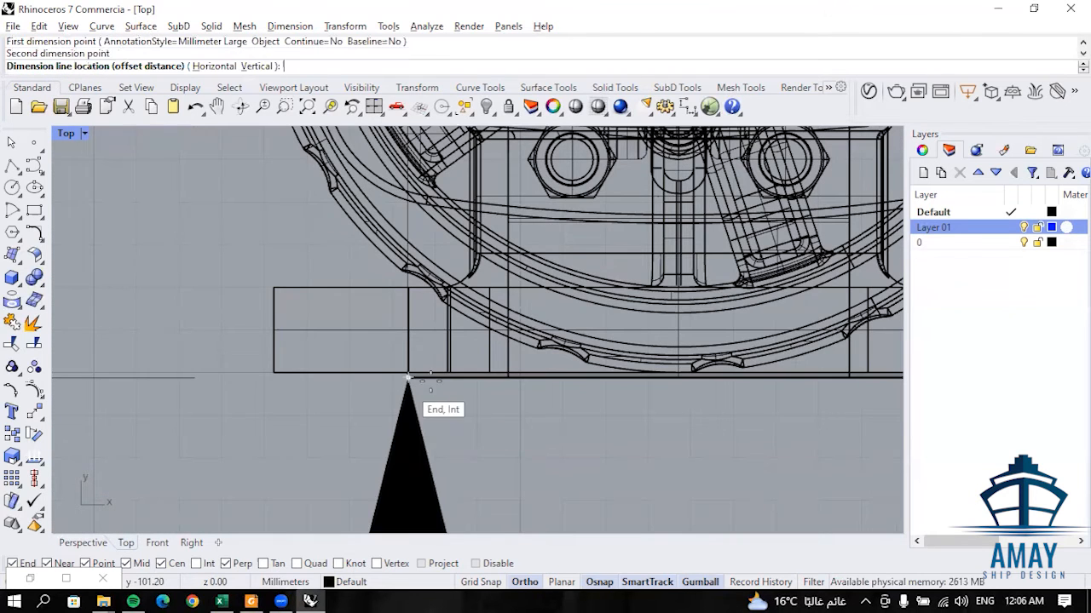
pyautogui.scroll(-8, 409, 379)
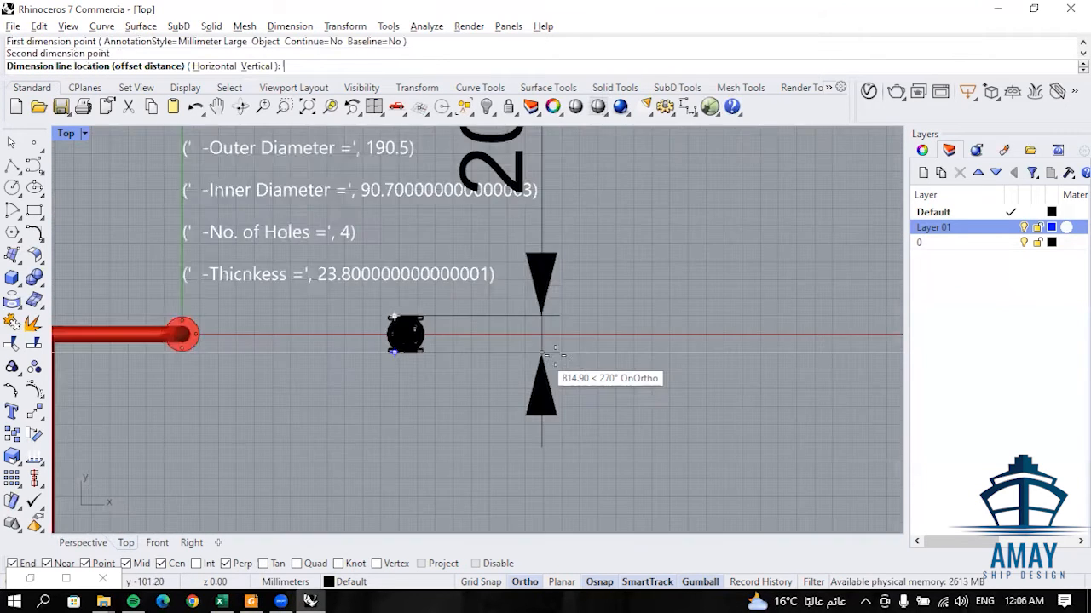
pyautogui.scroll(-3, 651, 362)
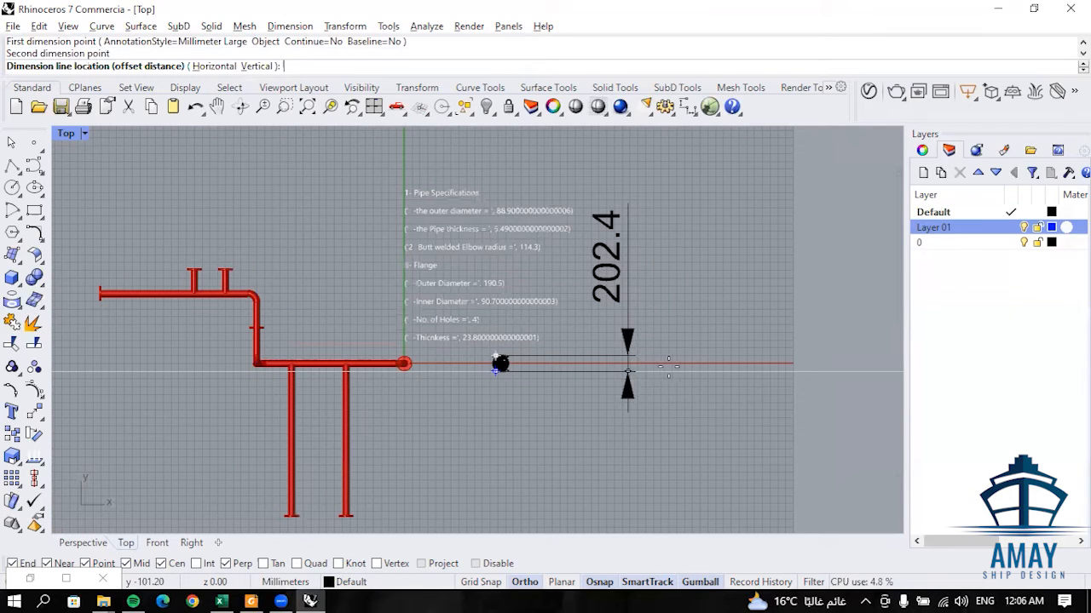
pyautogui.click(670, 372)
pyautogui.scroll(5, 477, 354)
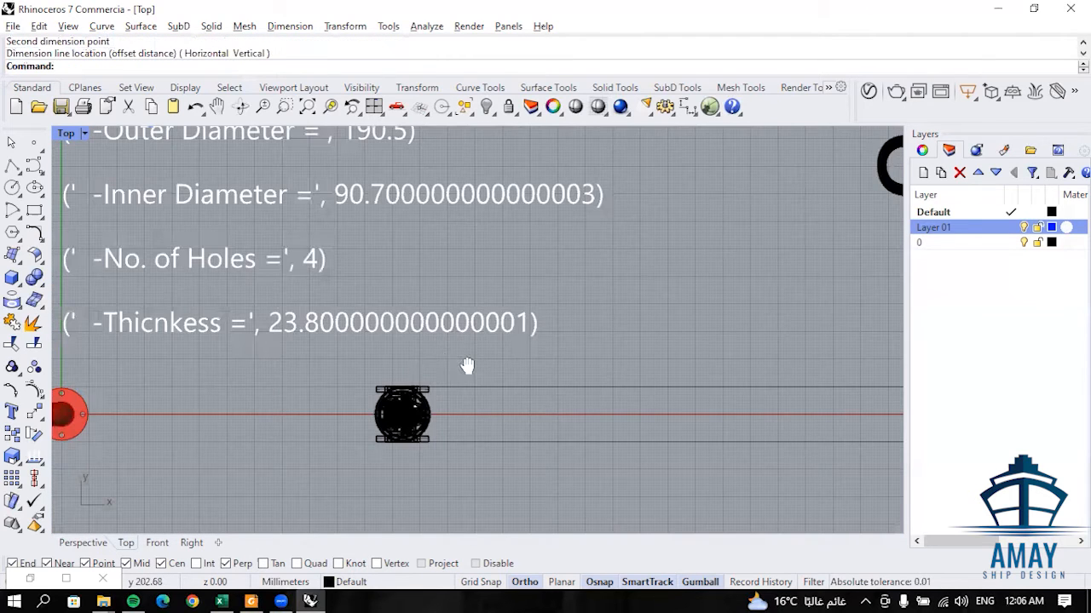
pyautogui.scroll(-5, 529, 475)
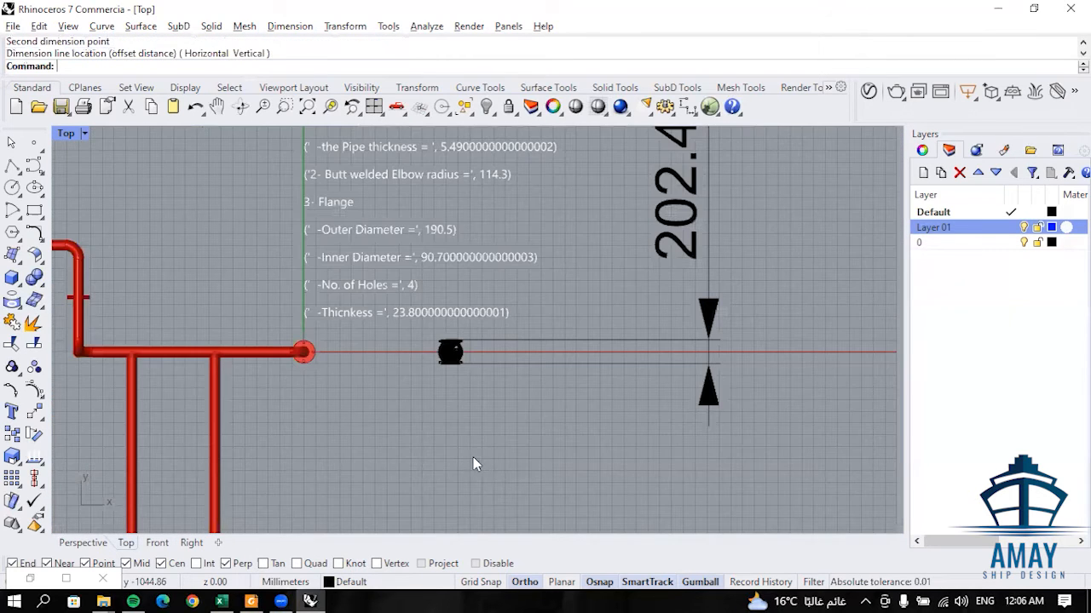
# - Draw a 202.4 mm horizontal line below the gate valve in the Top view
pyautogui.press('Return')
pyautogui.click(420, 428)
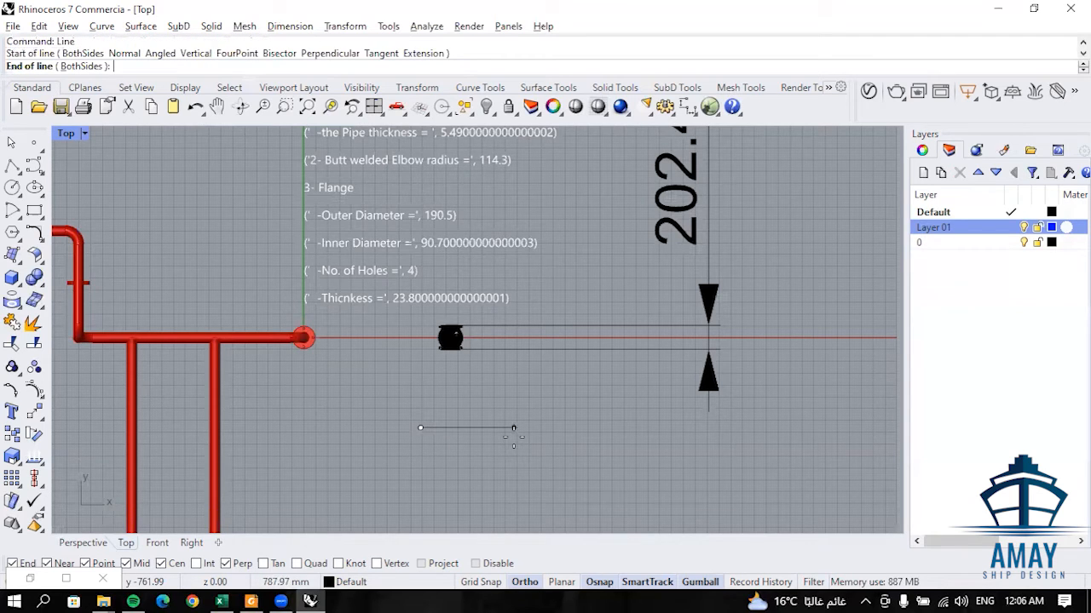
pyautogui.write('202')
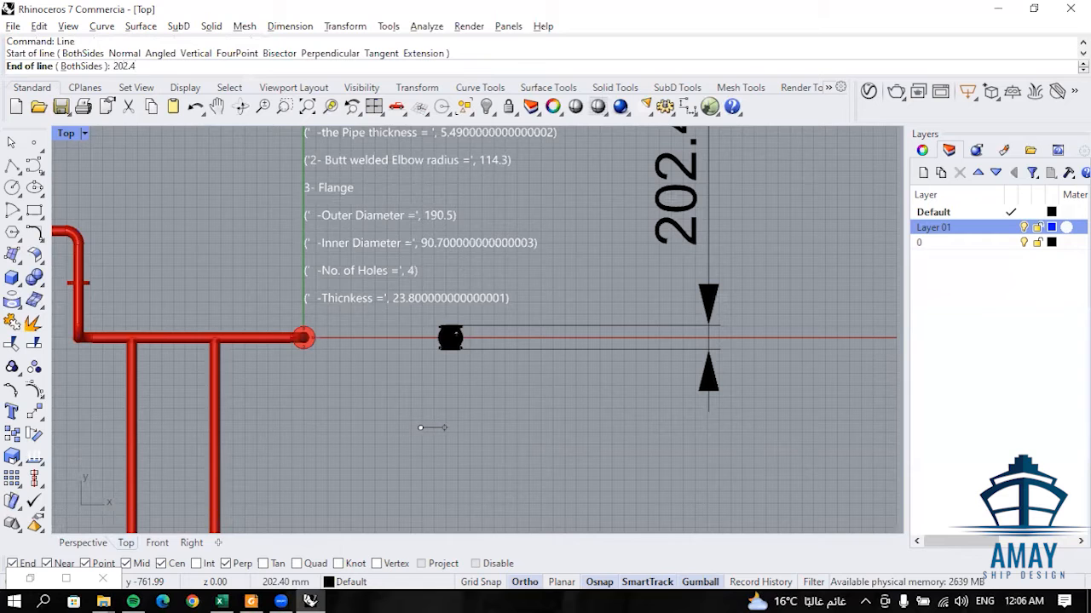
pyautogui.write('.4')
pyautogui.press('Return')
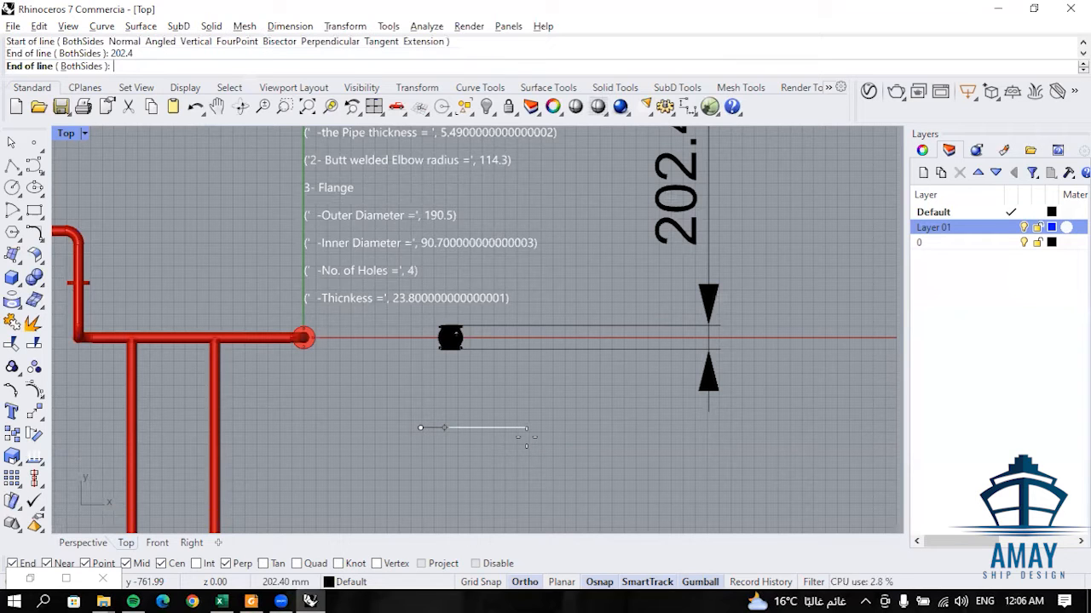
pyautogui.press('Escape')
# - Lengthen the horizontal line by moving its right endpoint 23.8 mm along X
pyautogui.scroll(2, 370, 398)
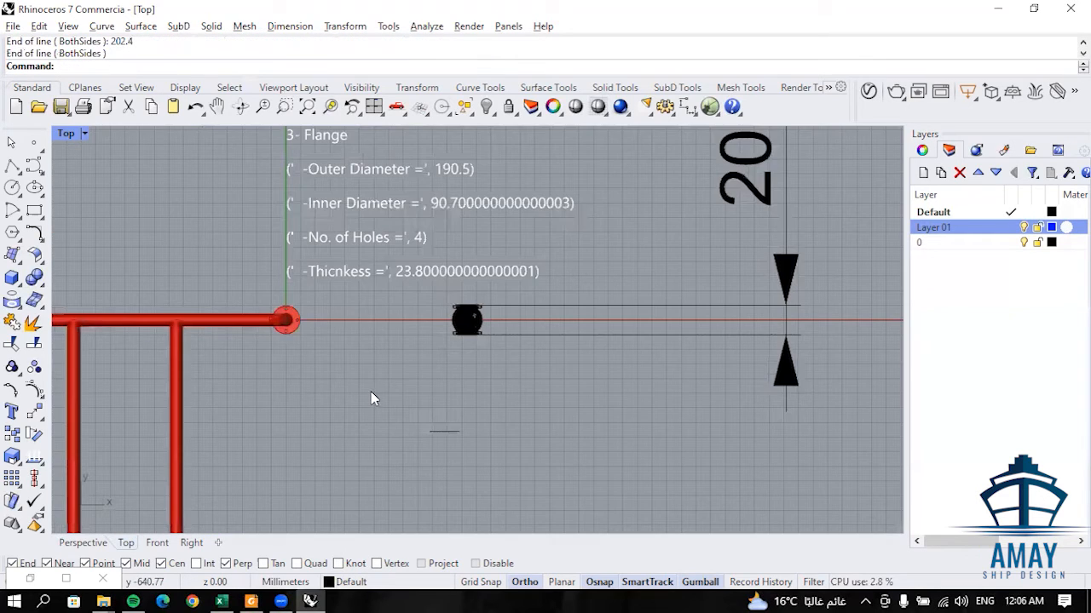
pyautogui.scroll(1, 440, 467)
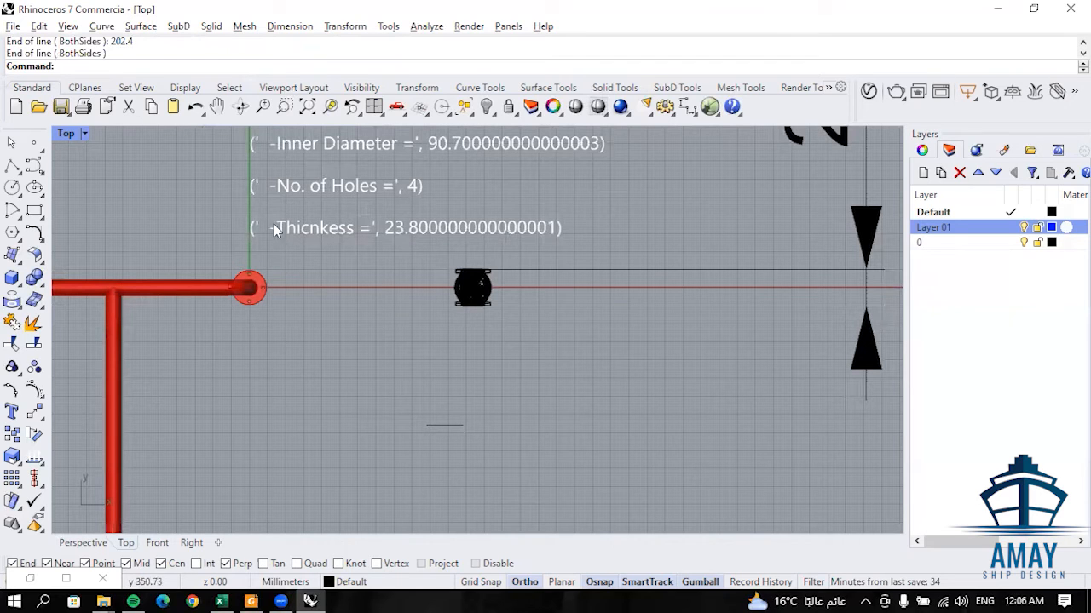
pyautogui.click(454, 427)
pyautogui.click(462, 427)
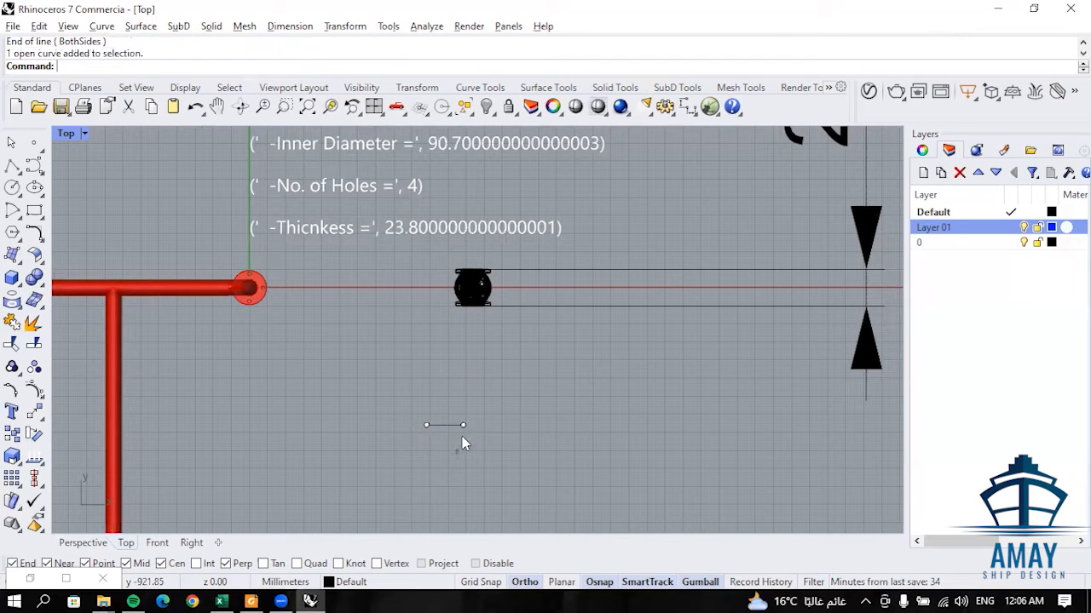
pyautogui.click(500, 431)
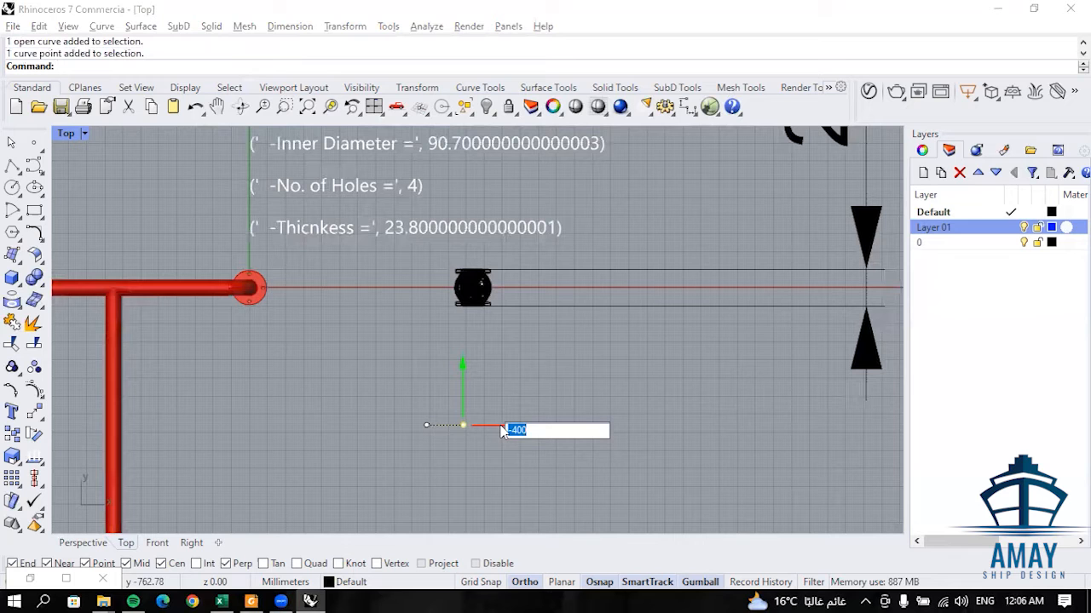
pyautogui.write('23')
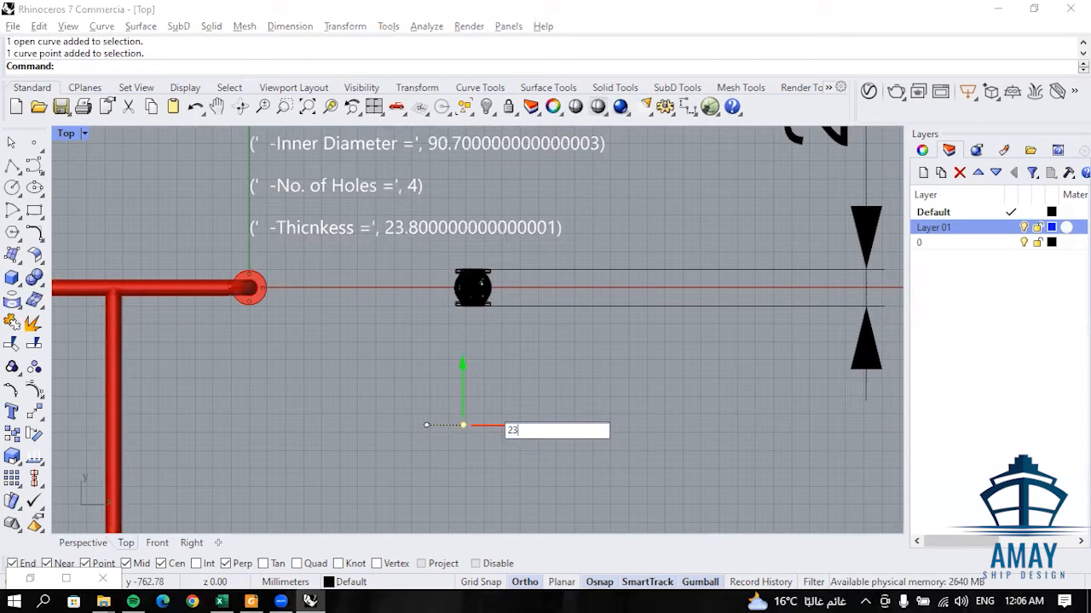
pyautogui.write('.8')
pyautogui.press('Return')
pyautogui.click(564, 360)
pyautogui.scroll(2, 418, 446)
pyautogui.scroll(-2, 272, 483)
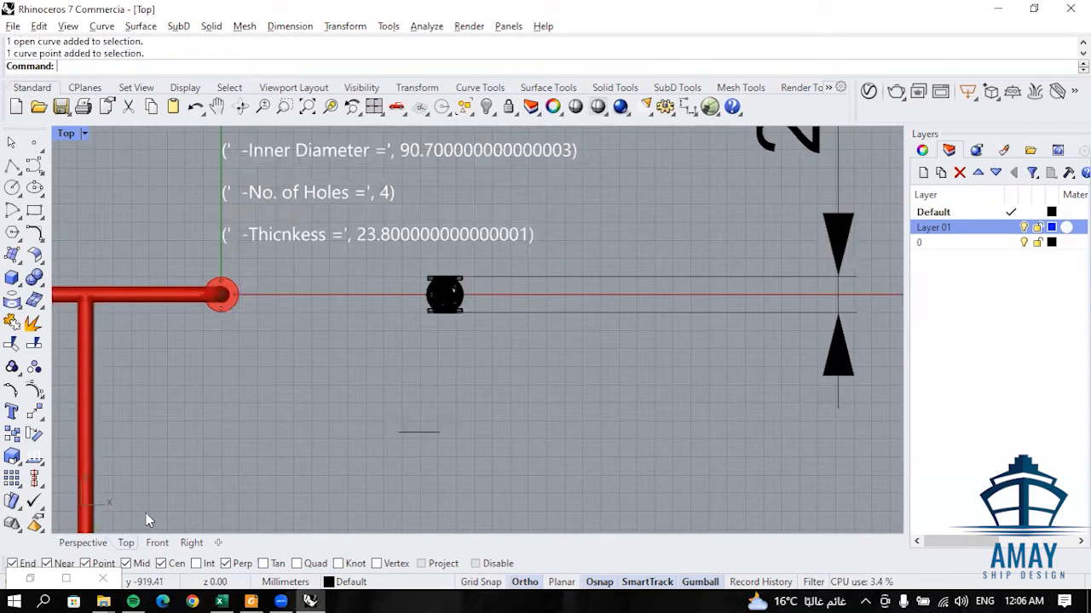
# - Examine the pipe branches, the gate valve and the new line in the Perspective view
pyautogui.click(83, 542)
pyautogui.scroll(-4, 439, 397)
pyautogui.moveTo(400, 354); pyautogui.dragTo(367, 356, button='right')
pyautogui.scroll(3, 316, 321)
pyautogui.scroll(-2, 365, 341)
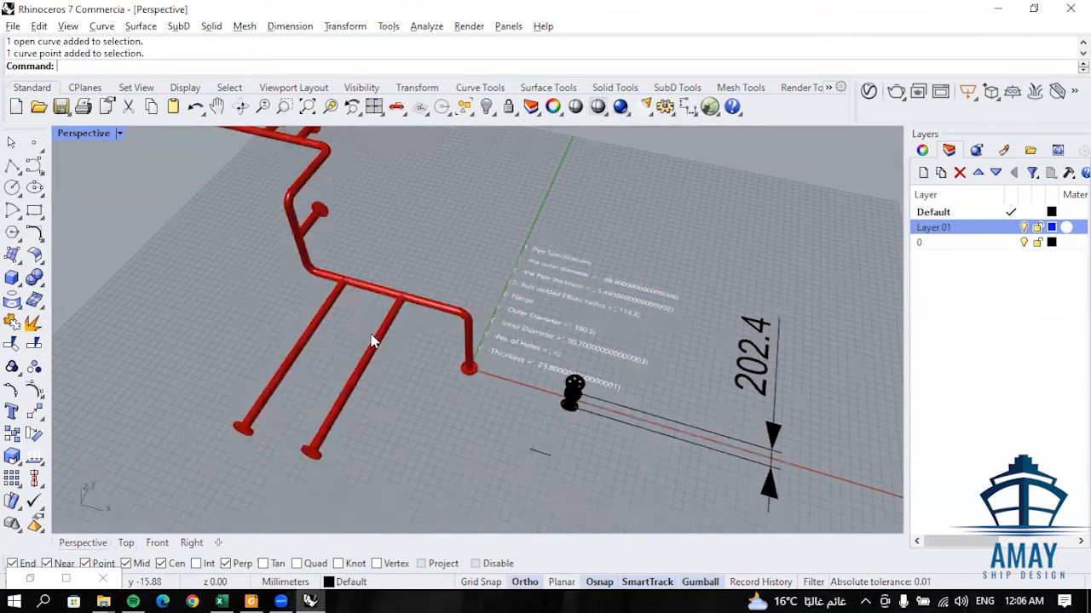
pyautogui.scroll(-2, 475, 354)
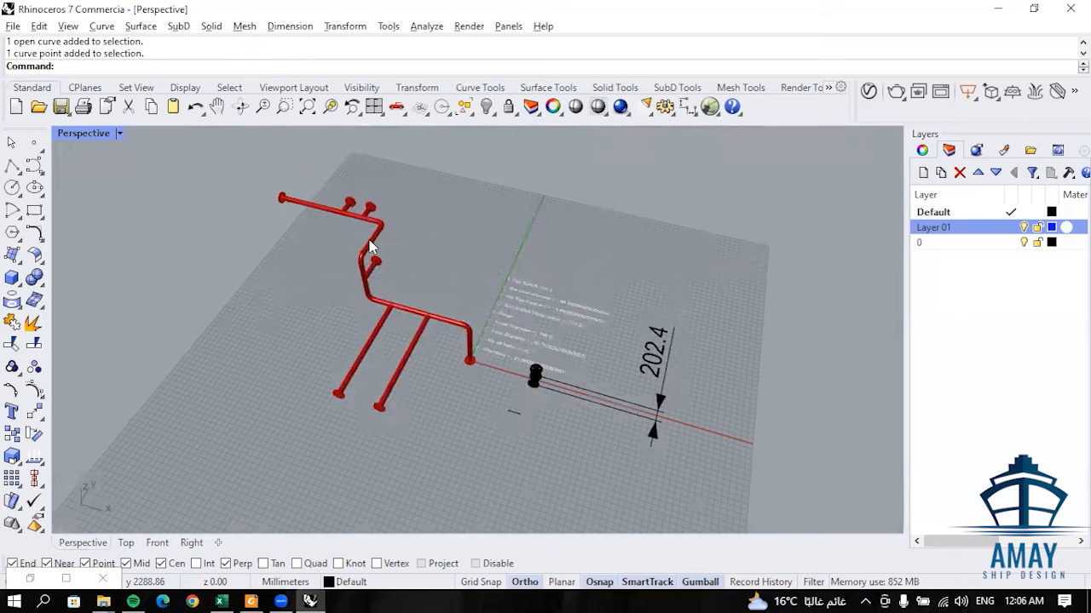
pyautogui.scroll(2, 522, 408)
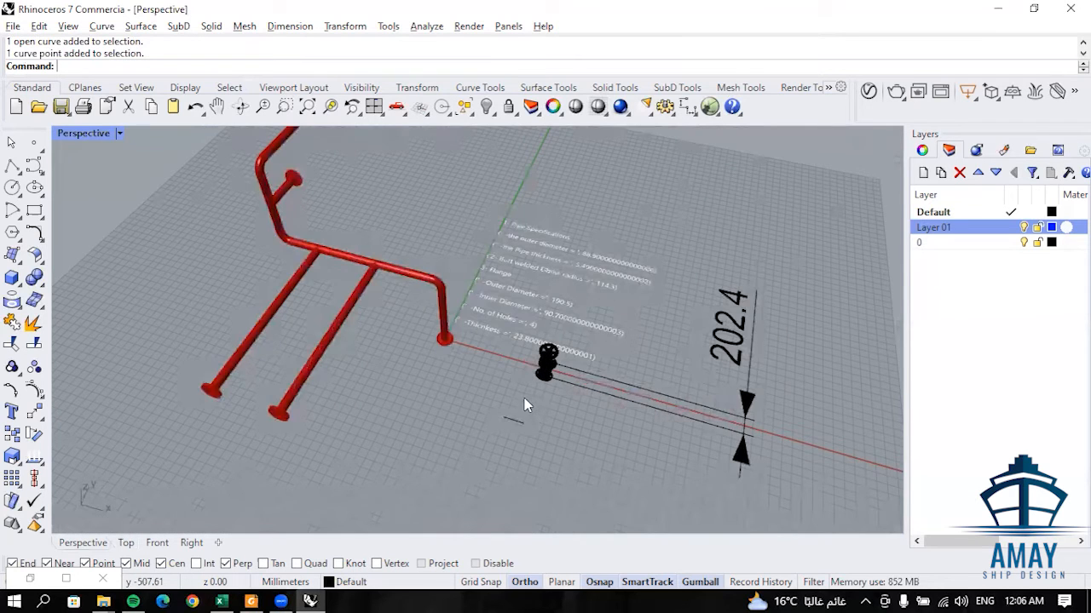
pyautogui.scroll(3, 517, 407)
pyautogui.scroll(-3, 517, 408)
# - Create a copy of the short line rotated 90° in plan and placed to the left of the original
pyautogui.click(518, 408)
pyautogui.scroll(2, 515, 422)
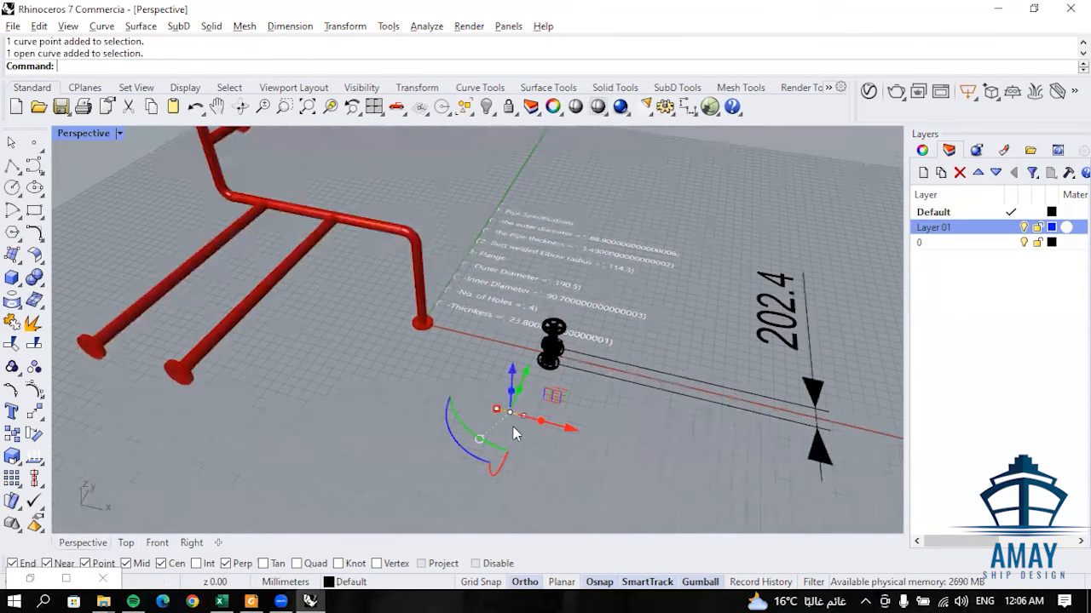
pyautogui.click(468, 454)
pyautogui.write('90')
pyautogui.press('Return')
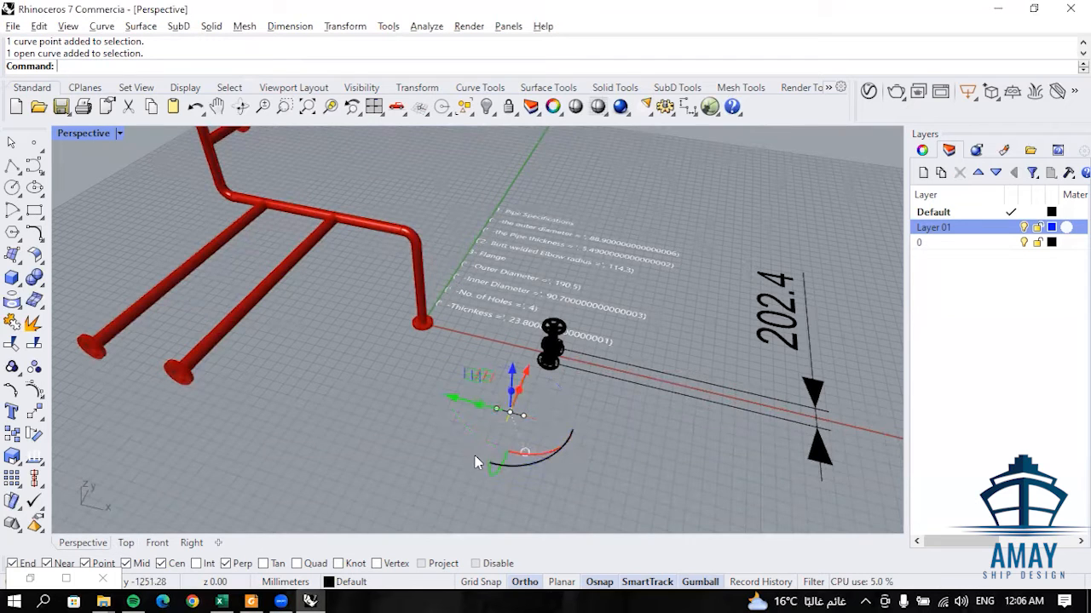
pyautogui.moveTo(488, 380); pyautogui.dragTo(430, 395)
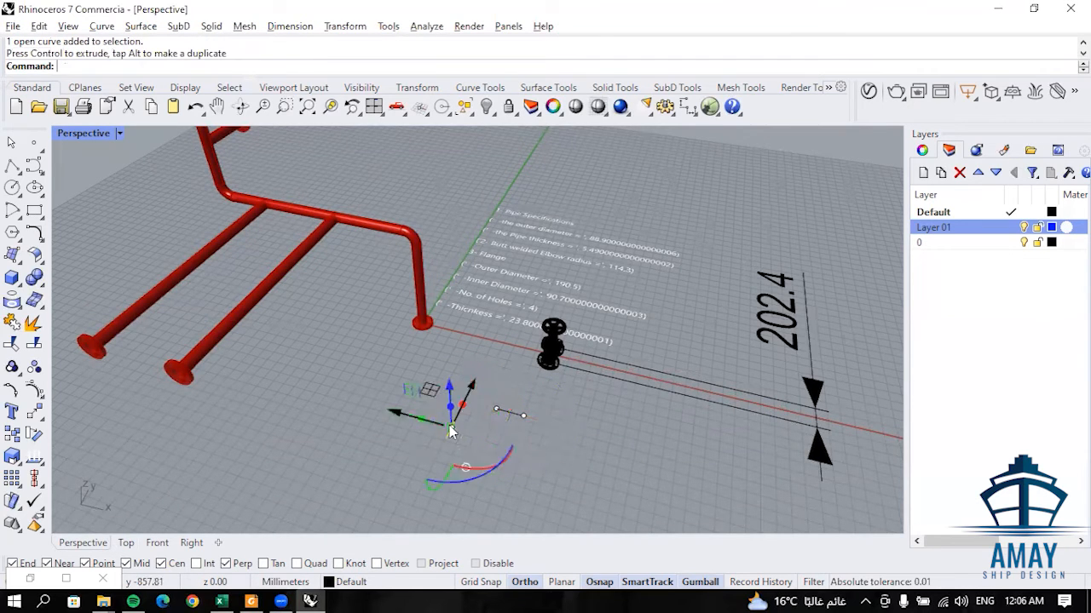
pyautogui.click(474, 467)
# - Copy the rotated line by its endpoint to the junctions of the two long branches with the main pipe
pyautogui.press('Return')
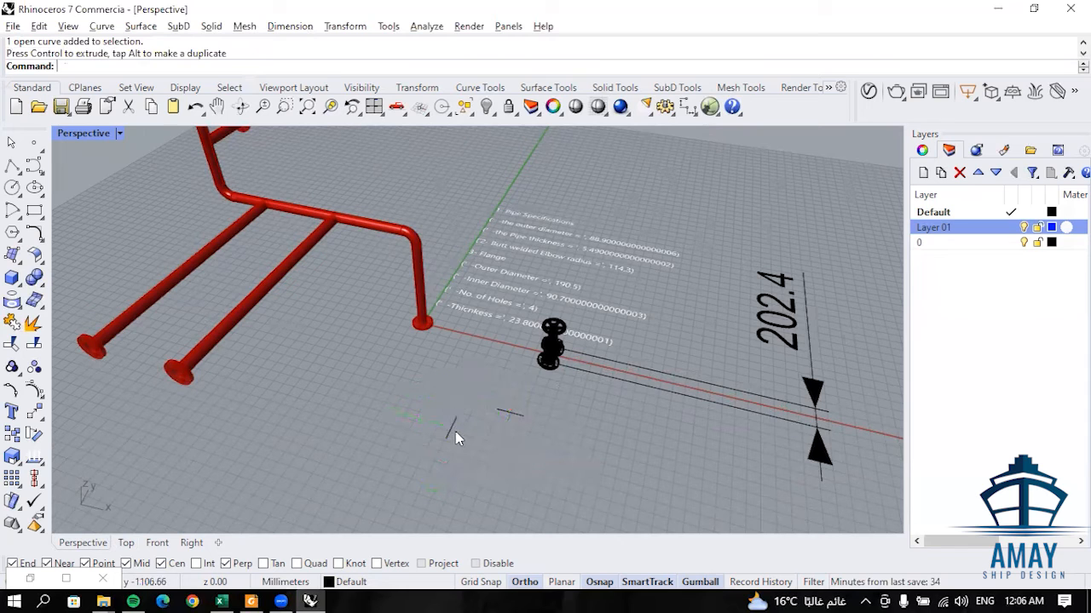
pyautogui.write('C')
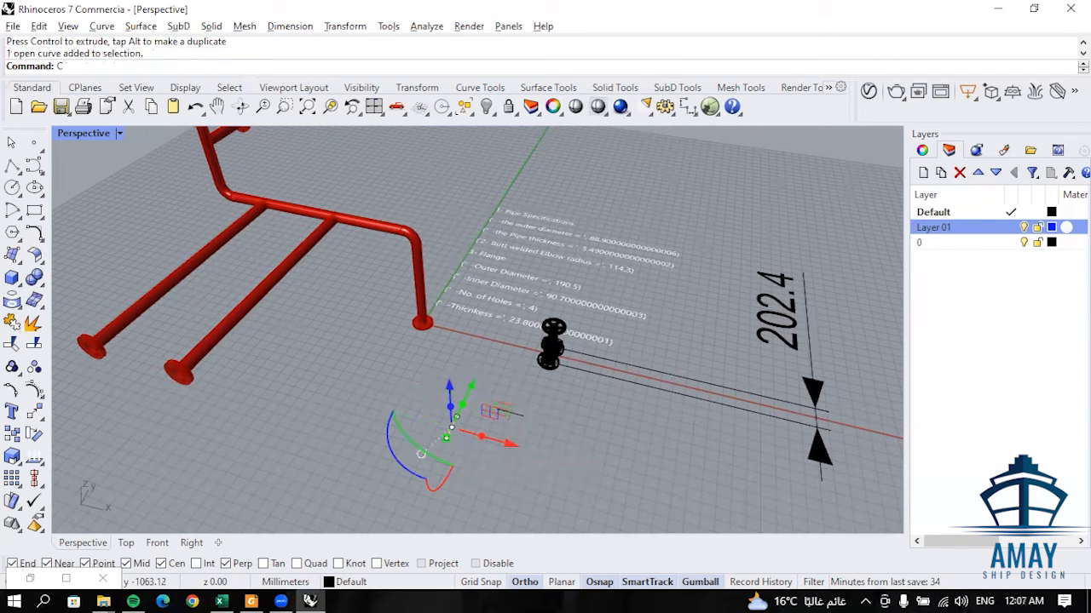
pyautogui.write('o')
pyautogui.press('Return')
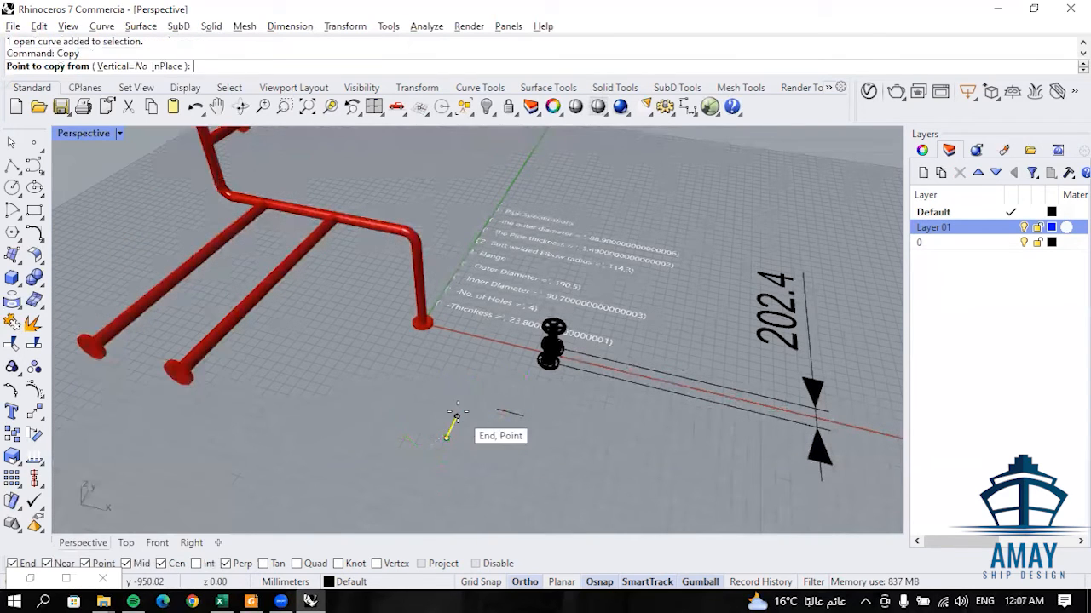
pyautogui.click(457, 417)
pyautogui.click(334, 218)
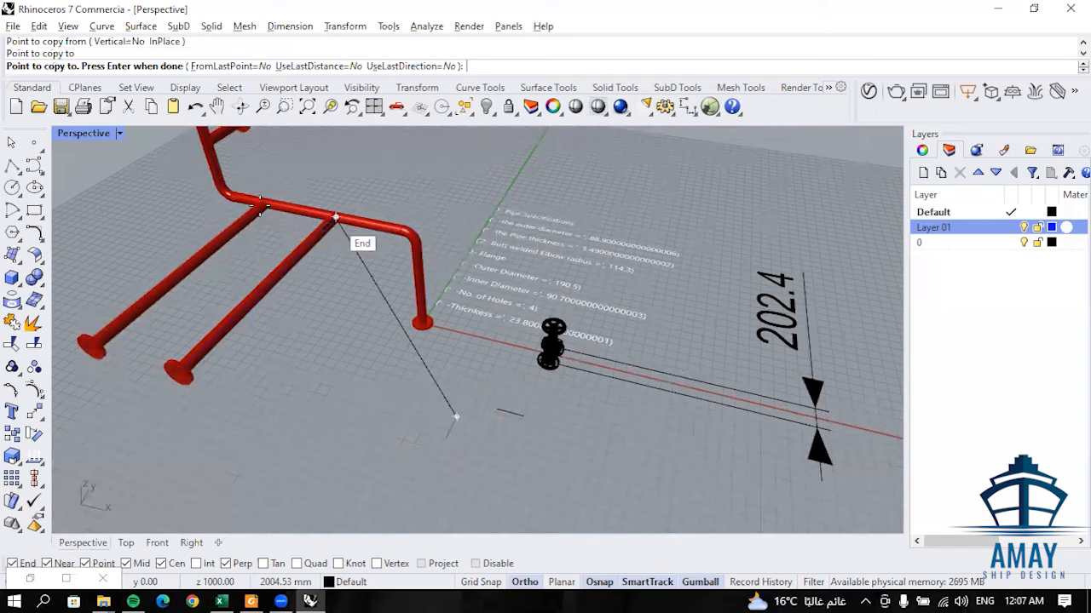
pyautogui.click(265, 205)
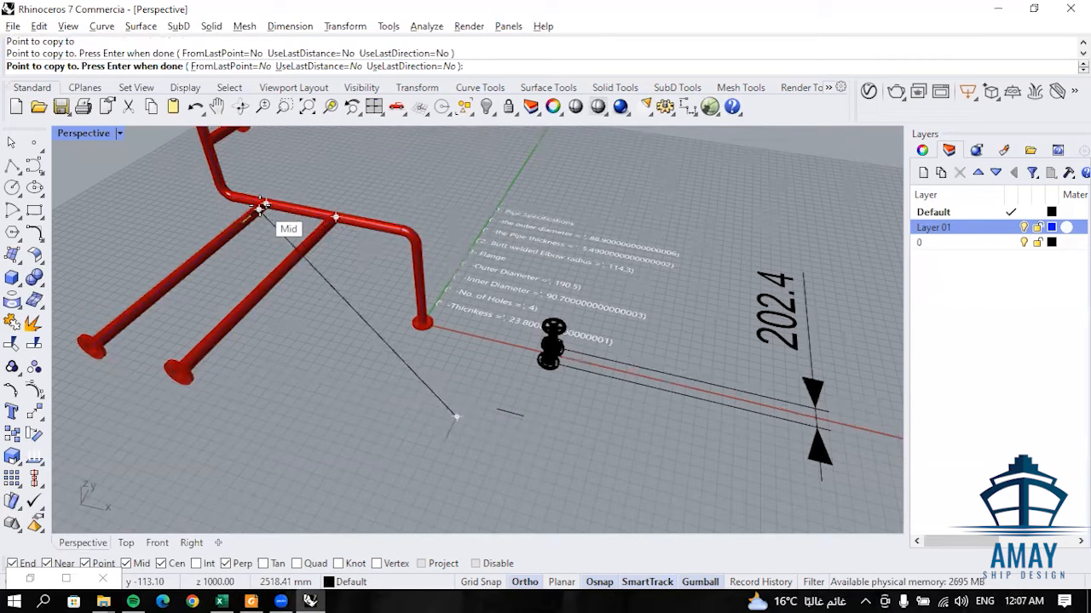
pyautogui.press('Return')
# - Copy the rotated line by its endpoint onto the main pipe's centreline at the upper bend
pyautogui.scroll(2, 255, 205)
pyautogui.scroll(4, 336, 237)
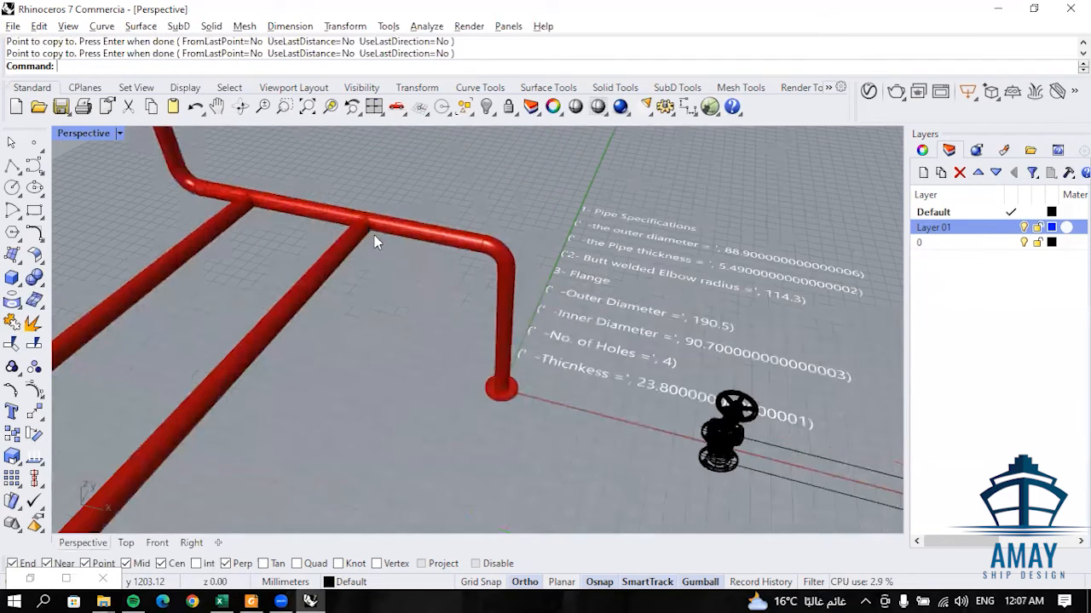
pyautogui.scroll(-5, 414, 311)
pyautogui.scroll(-1, 339, 202)
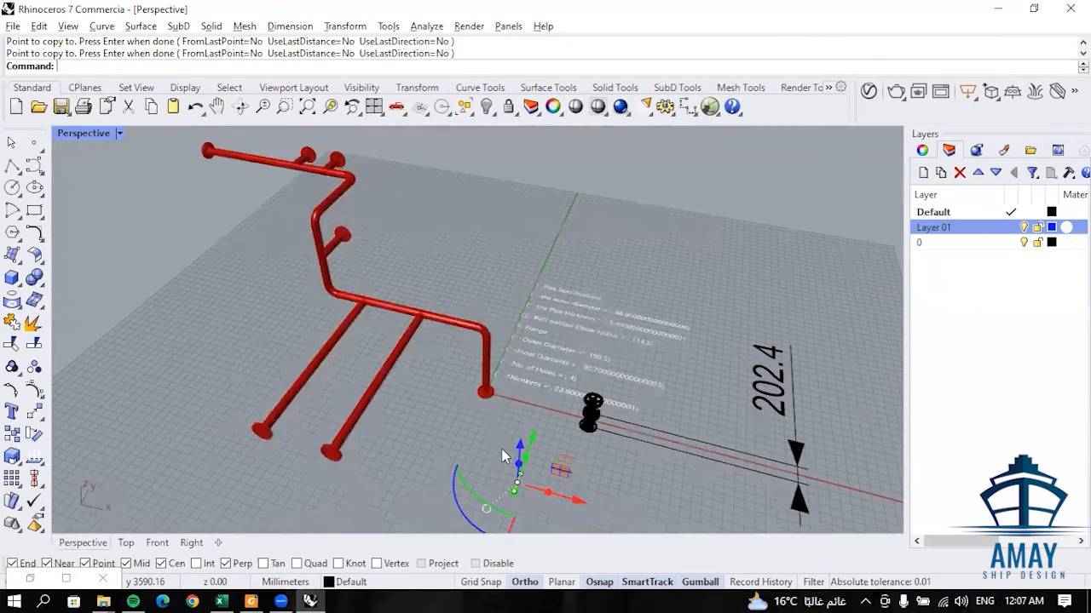
pyautogui.scroll(3, 512, 455)
pyautogui.press('Return')
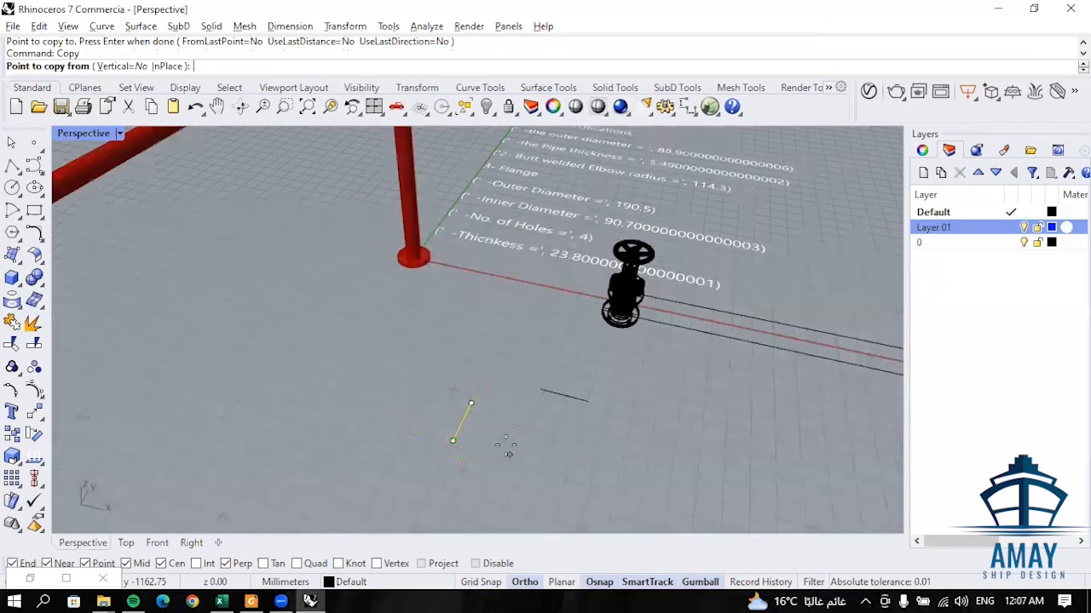
pyautogui.click(472, 404)
pyautogui.scroll(-2, 504, 433)
pyautogui.scroll(-1, 488, 410)
pyautogui.scroll(5, 364, 186)
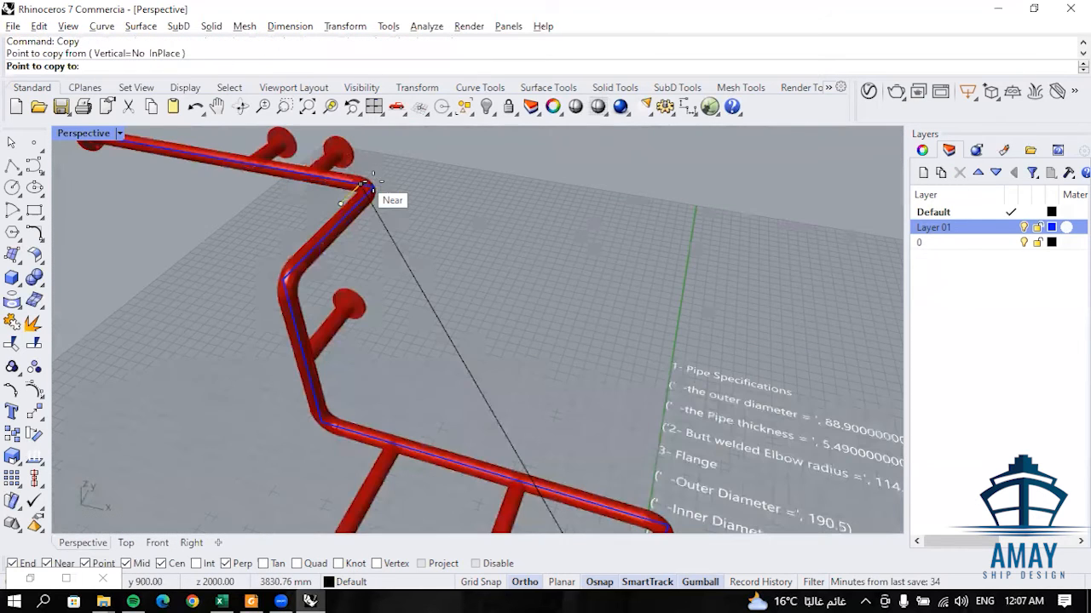
pyautogui.click(365, 185)
pyautogui.press('Return')
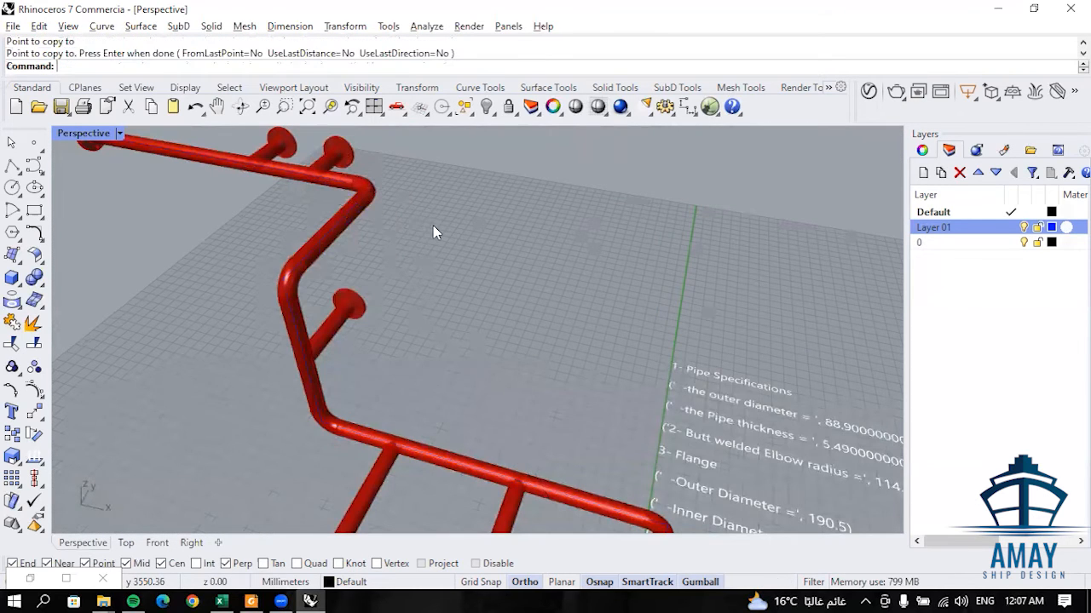
# - Try to move the short line at the lower long branch's junction 500 mm along the Y axis and undo the move
pyautogui.scroll(-5, 411, 258)
pyautogui.scroll(5, 470, 368)
pyautogui.moveTo(452, 338); pyautogui.dragTo(436, 324, button='right')
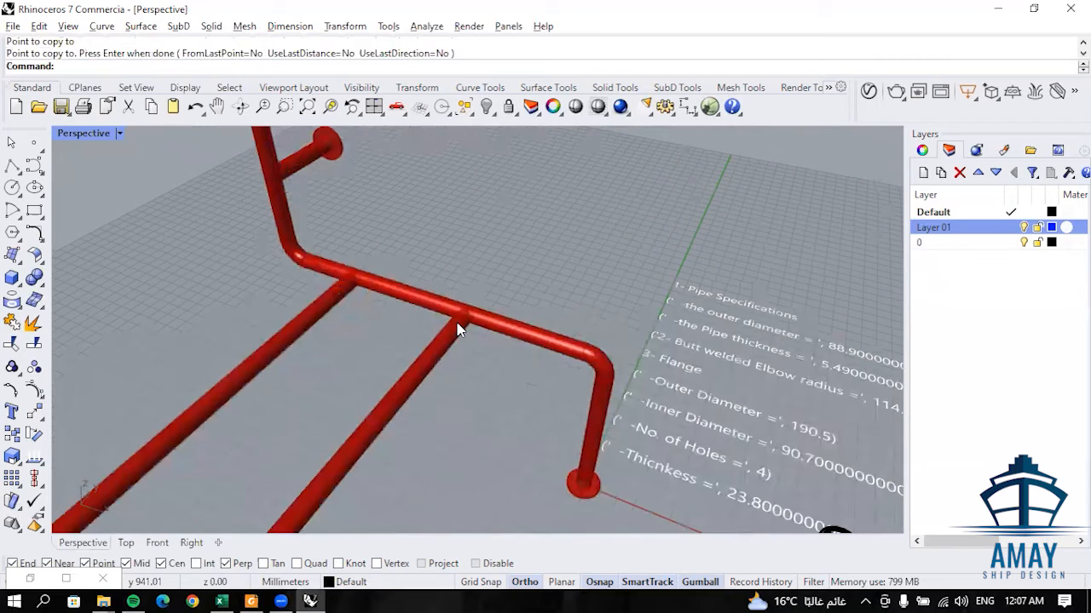
pyautogui.click(462, 321)
pyautogui.click(514, 368)
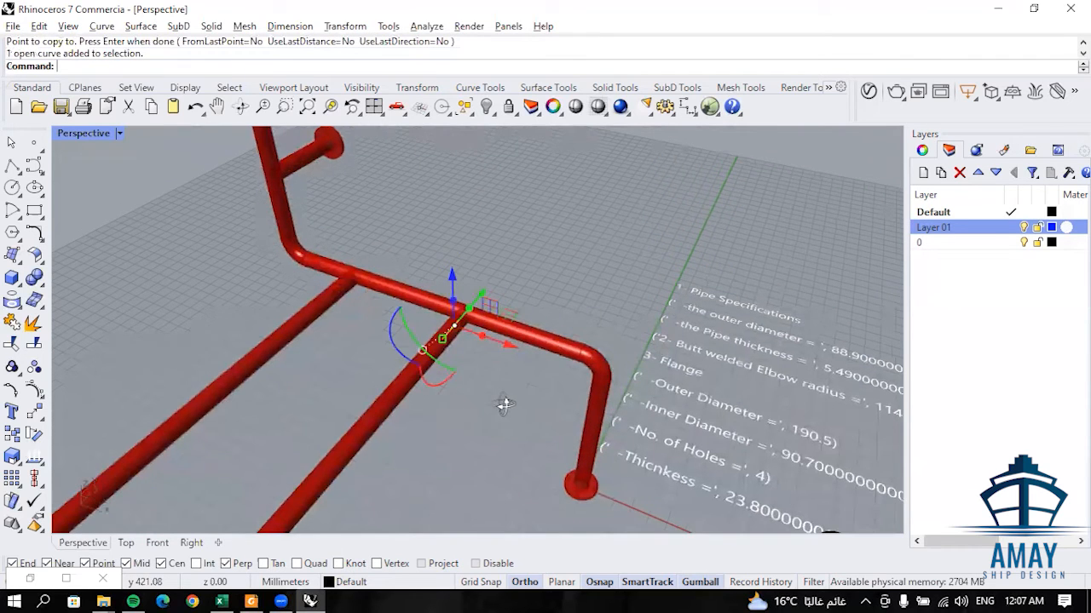
pyautogui.moveTo(499, 406); pyautogui.dragTo(418, 341, button='right')
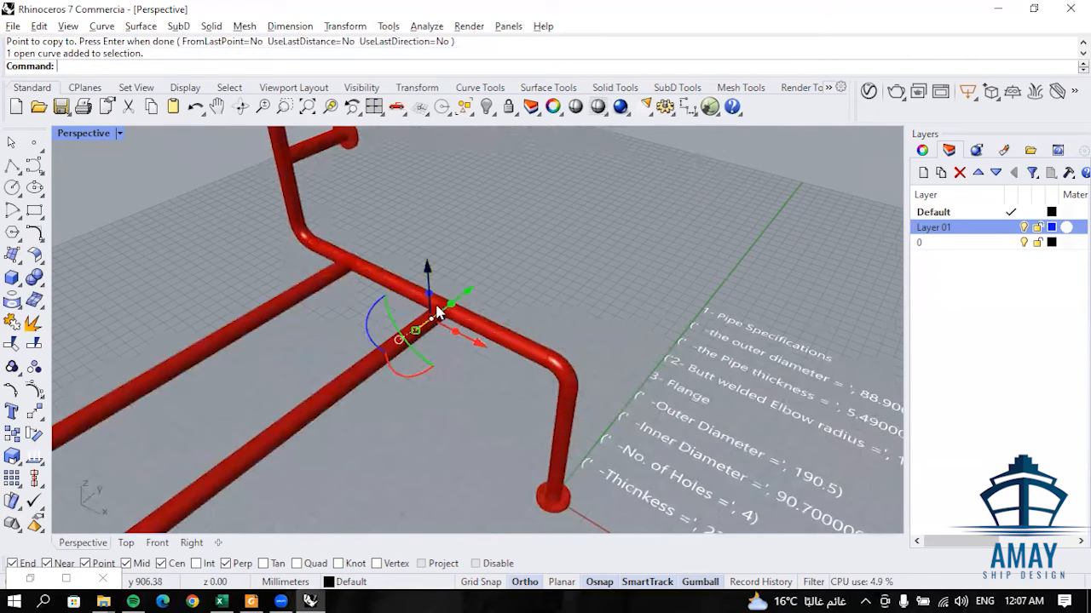
pyautogui.click(467, 295)
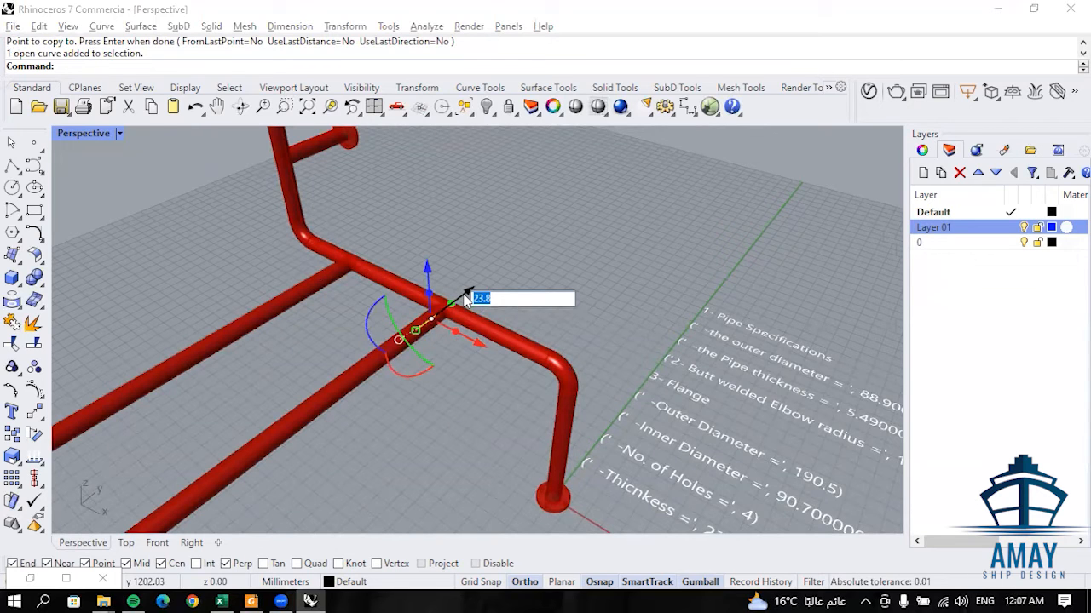
pyautogui.write('500')
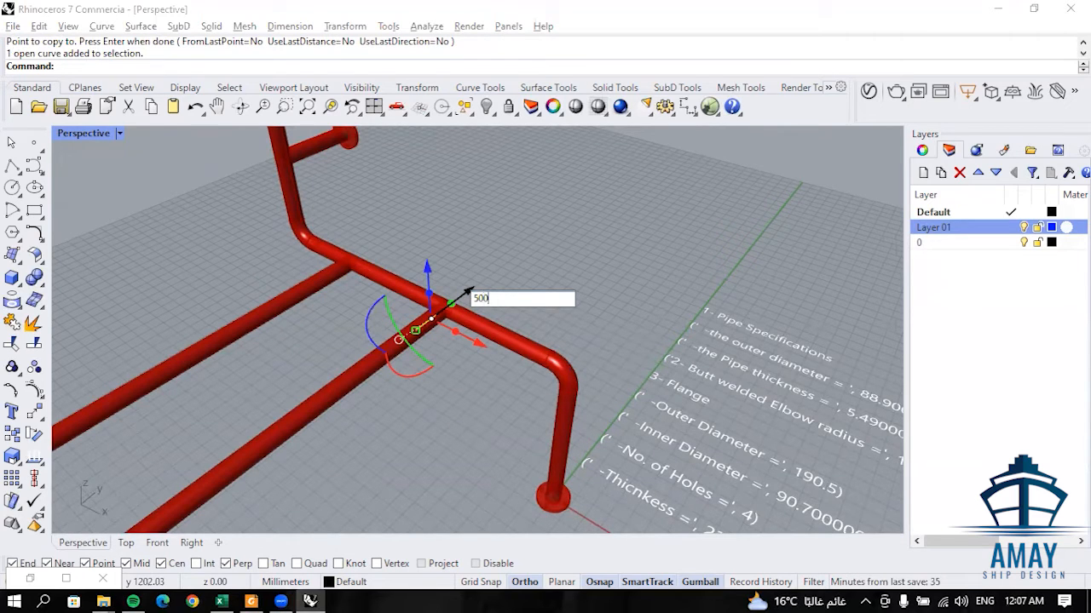
pyautogui.press('Return')
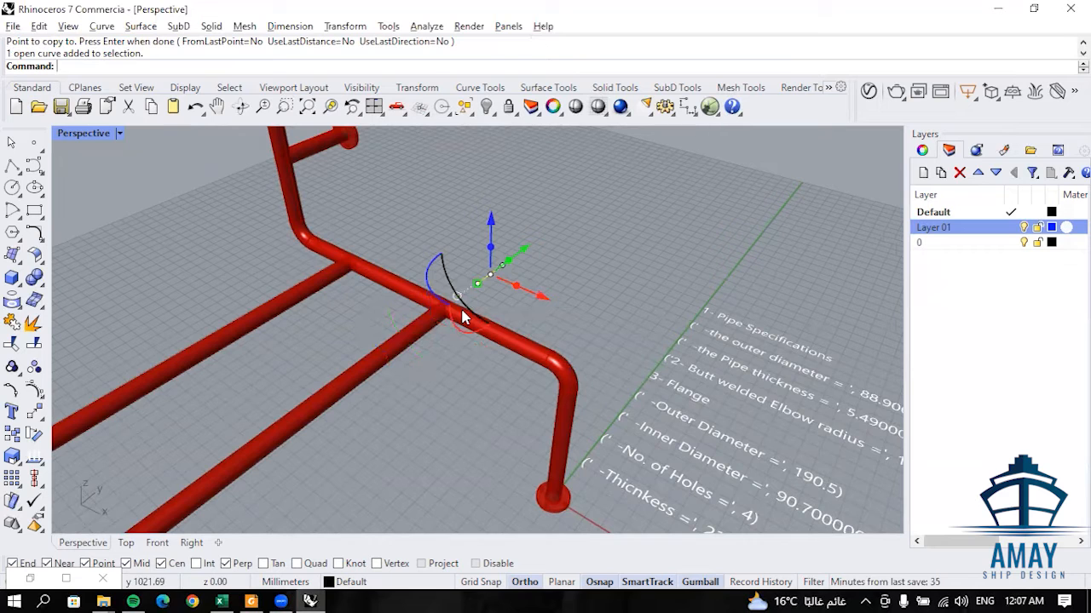
pyautogui.hotkey('ctrl', 'z')
# - Move the short line at the lower long branch's junction -500 mm in Y, along the branch
pyautogui.click(471, 294)
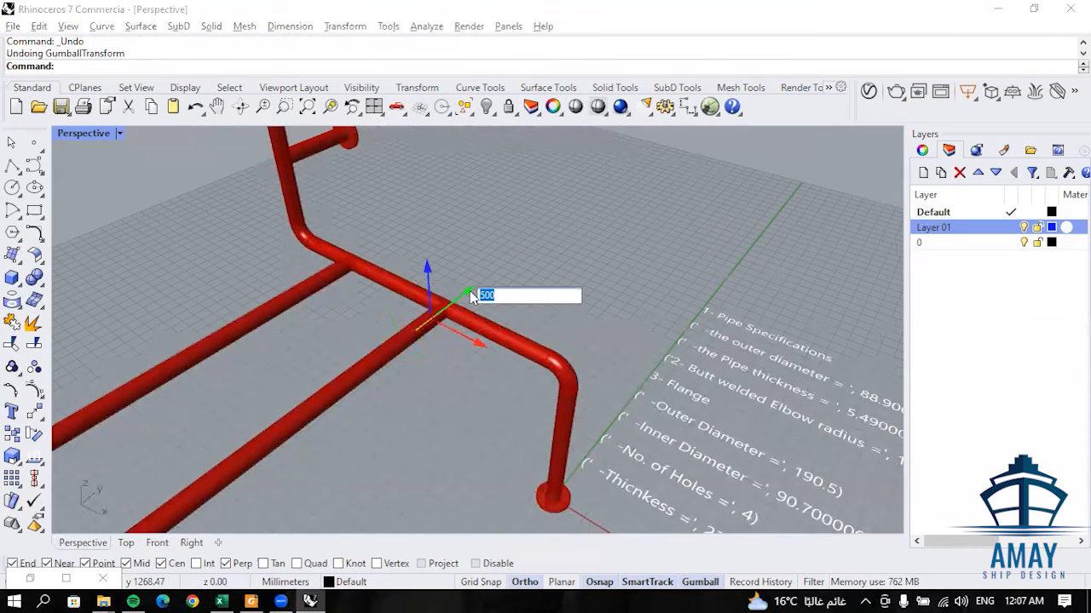
pyautogui.write('-500')
pyautogui.press('Return')
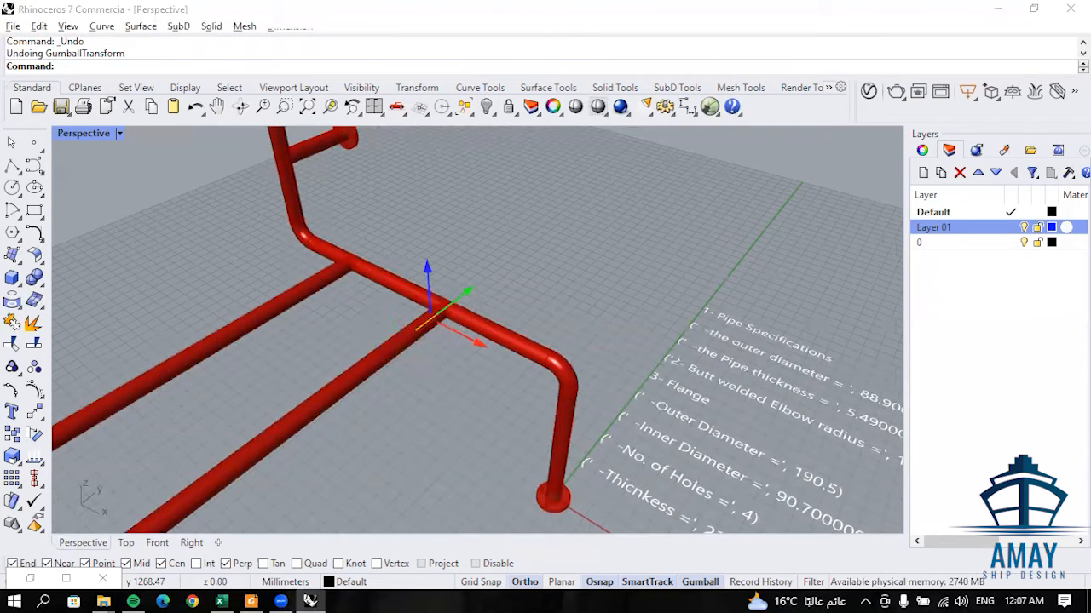
pyautogui.press('Escape')
# - Move the short line at the other long branch's junction -500 mm in Y, along that branch
pyautogui.click(348, 280)
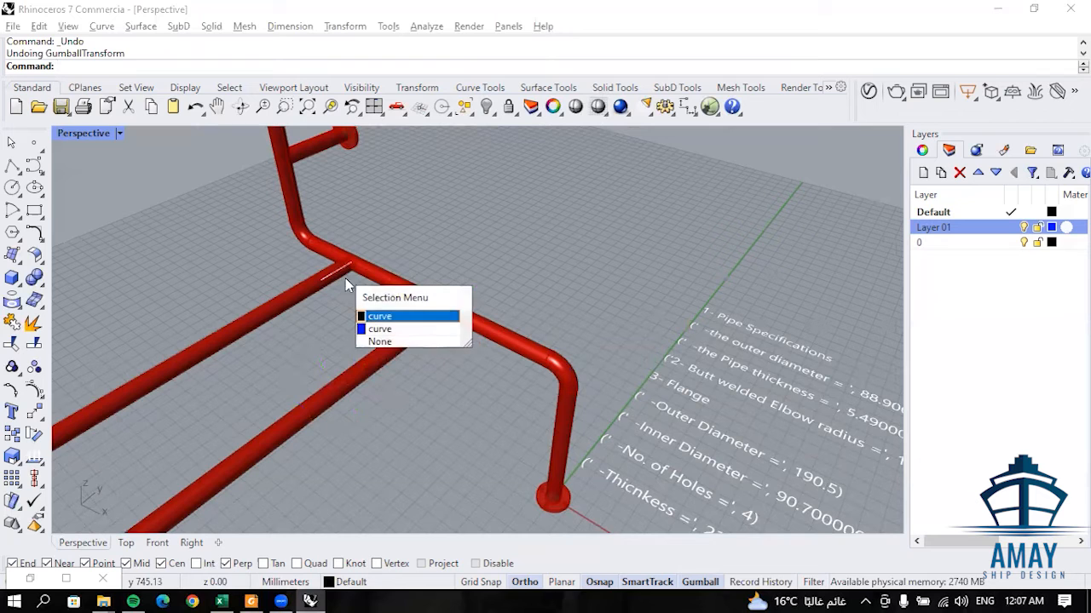
pyautogui.click(398, 316)
pyautogui.click(380, 247)
pyautogui.press('Return')
pyautogui.press('Escape')
# - Move the short line at the main pipe's upper bend in negative Y onto the middle of the straight run
pyautogui.scroll(-5, 403, 164)
pyautogui.scroll(8, 404, 164)
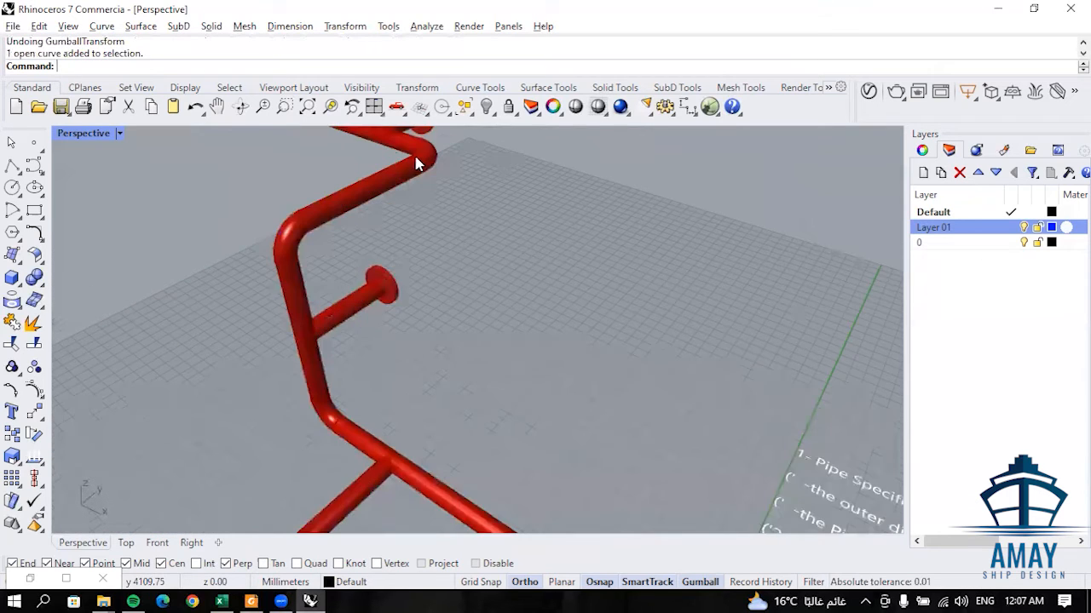
pyautogui.scroll(2, 424, 164)
pyautogui.click(442, 184)
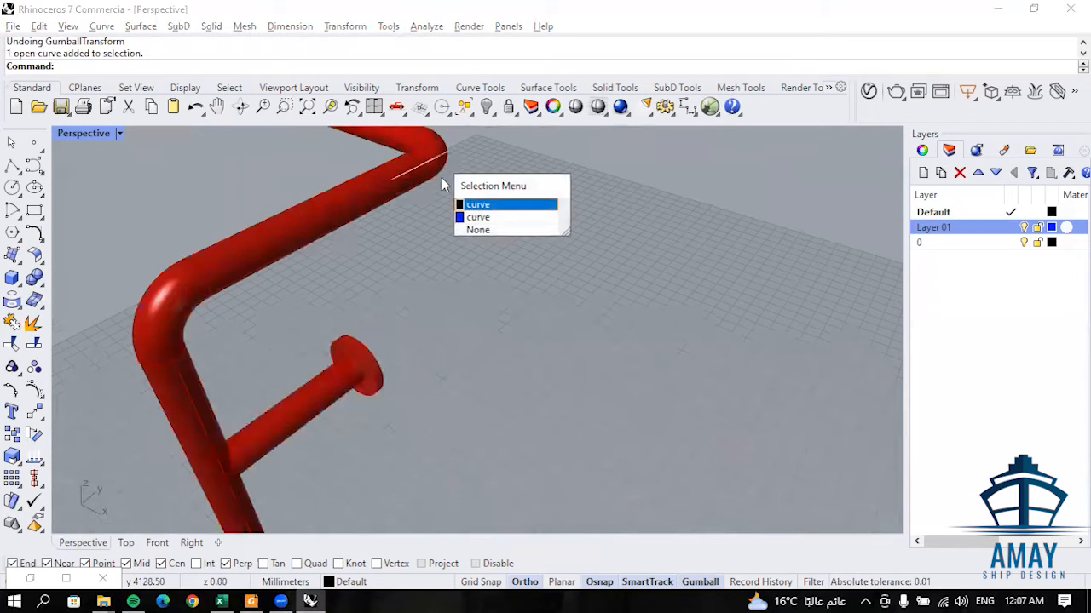
pyautogui.click(494, 206)
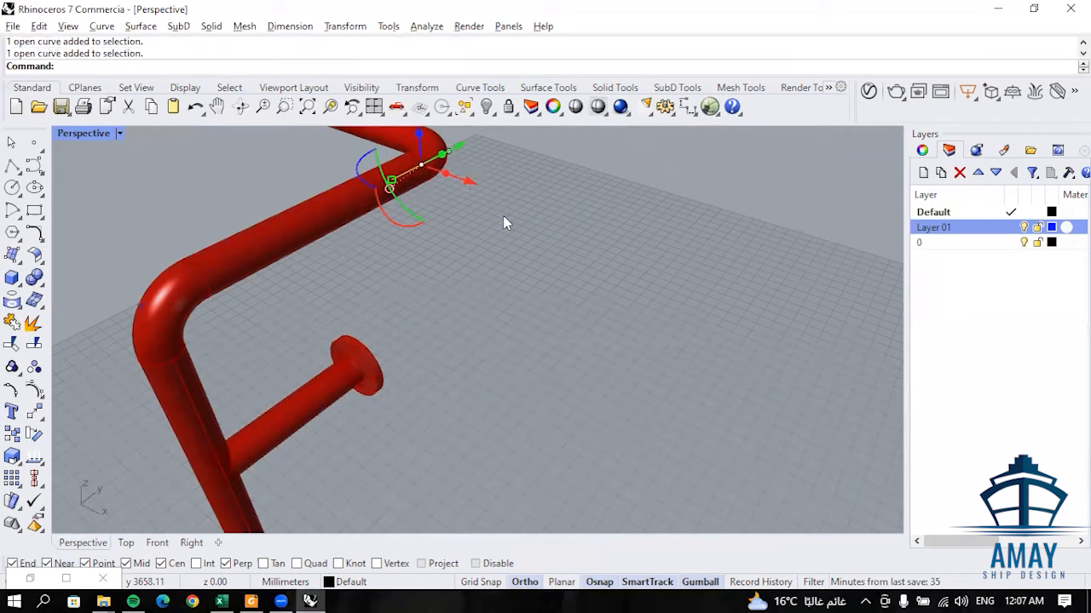
pyautogui.click(460, 150)
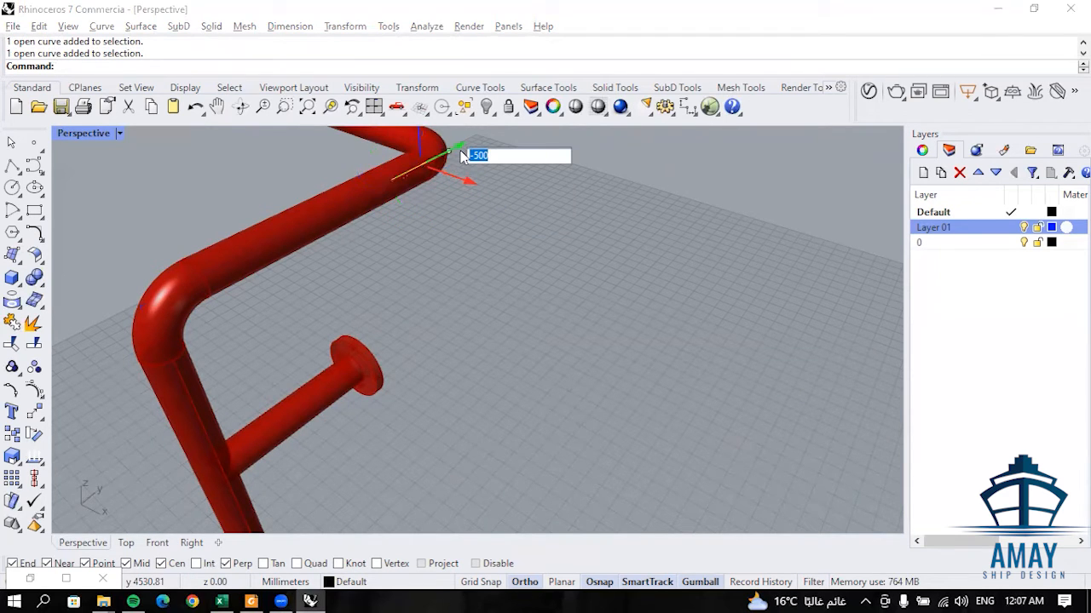
pyautogui.write('-')
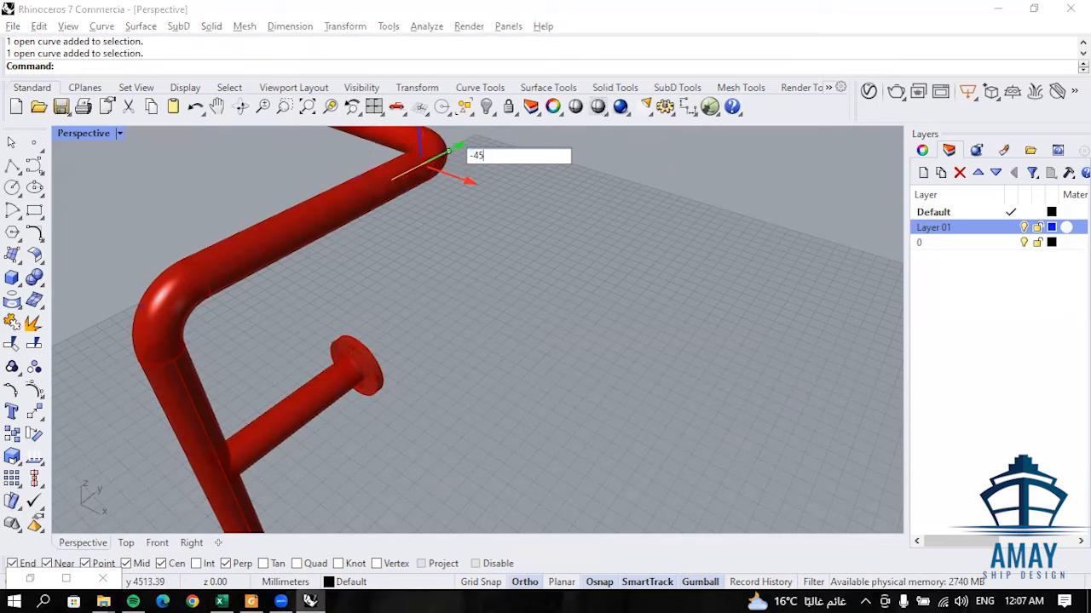
pyautogui.press('Return')
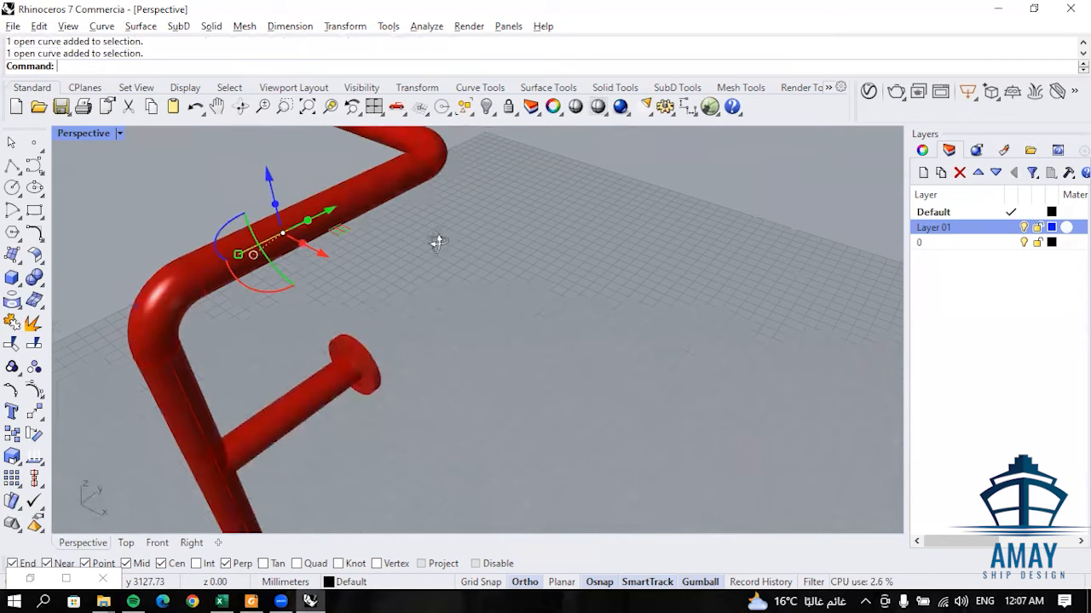
pyautogui.scroll(-8, 407, 263)
pyautogui.moveTo(462, 275); pyautogui.dragTo(551, 294, button='right')
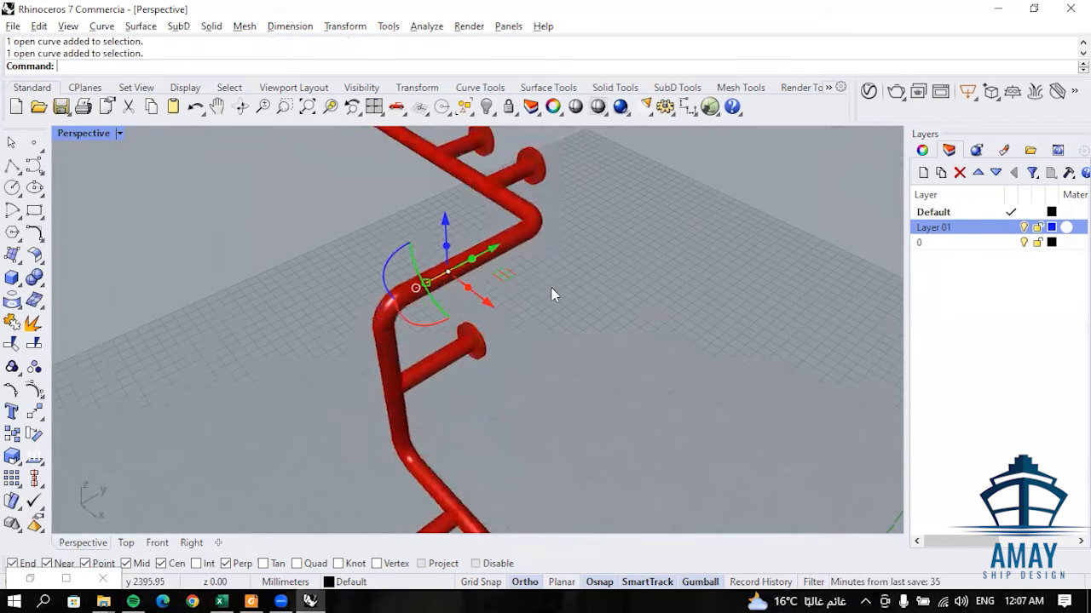
pyautogui.click(557, 294)
# - Create a copy of the original short line rotated 90° to vertical and place it beside the original, near the gate valve
pyautogui.scroll(-6, 524, 236)
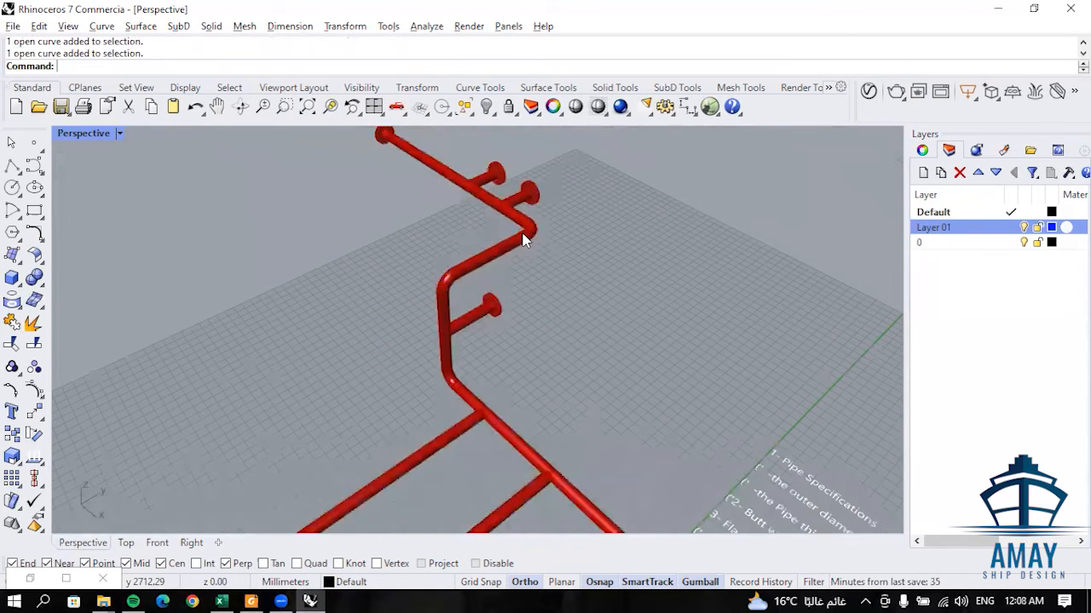
pyautogui.scroll(4, 496, 199)
pyautogui.scroll(-2, 538, 436)
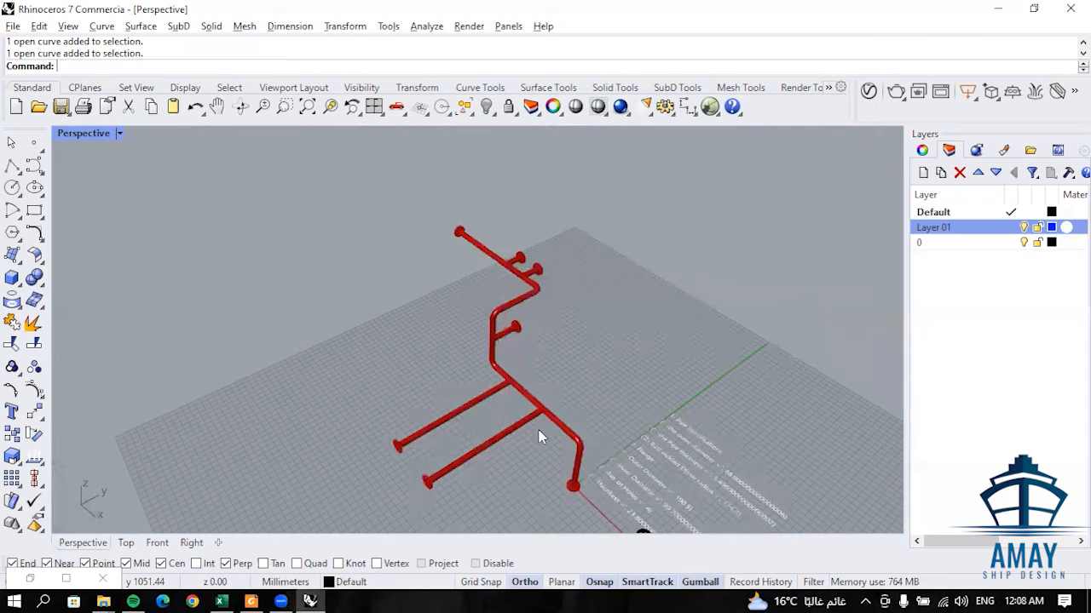
pyautogui.scroll(4, 553, 426)
pyautogui.moveTo(601, 409); pyautogui.dragTo(620, 370, button='right')
pyautogui.click(605, 411)
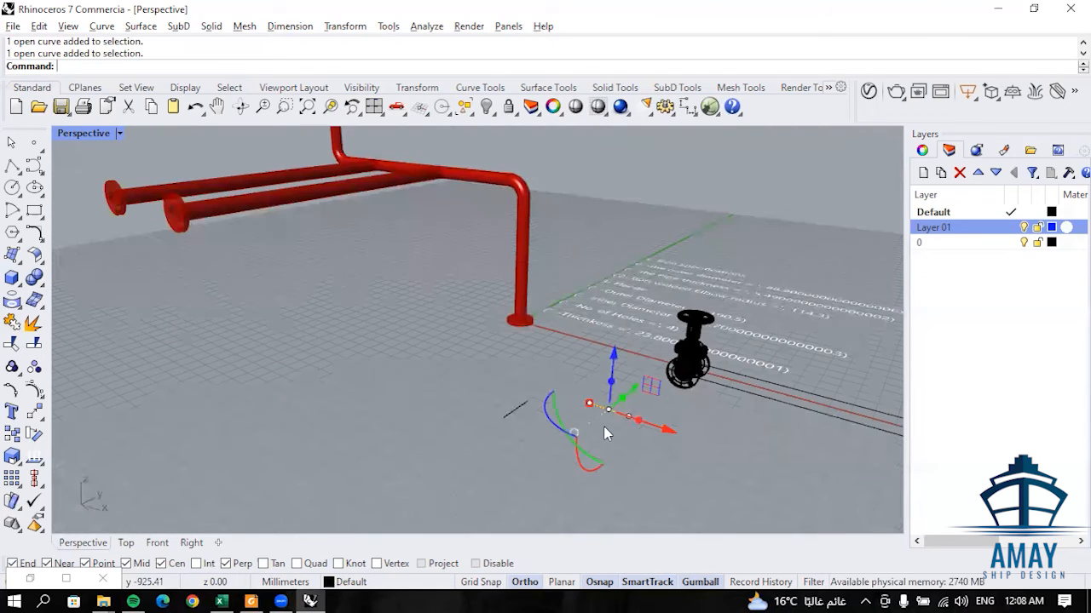
pyautogui.click(579, 460)
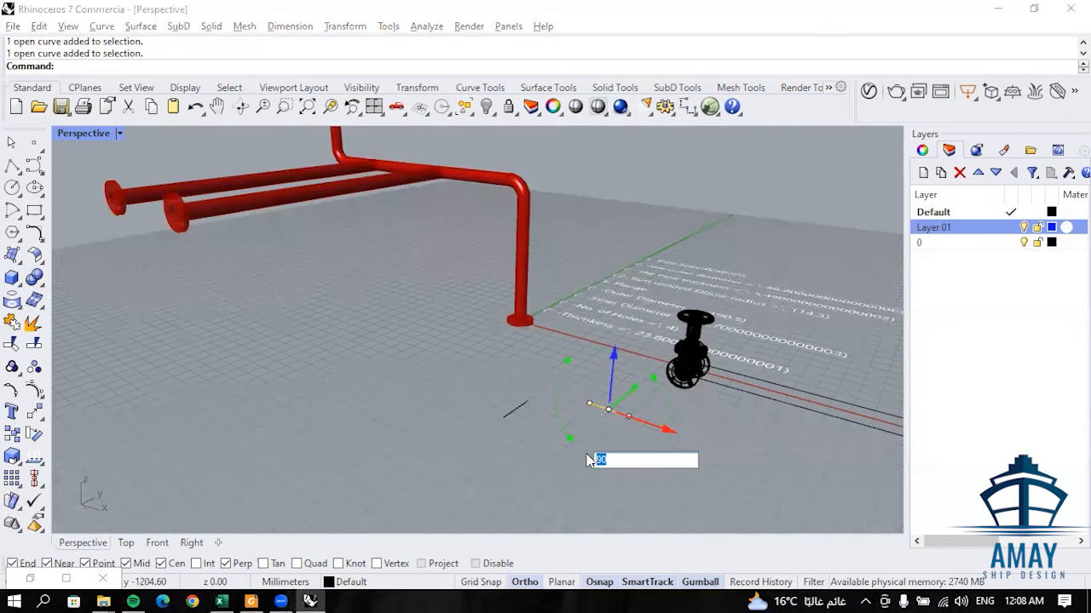
pyautogui.press('Return')
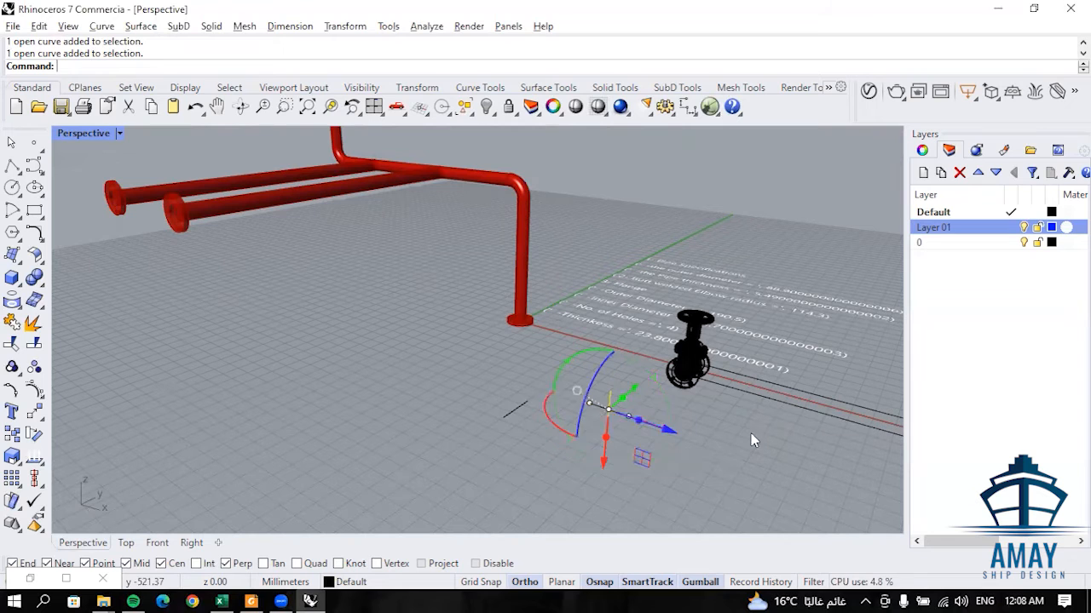
pyautogui.click(696, 446)
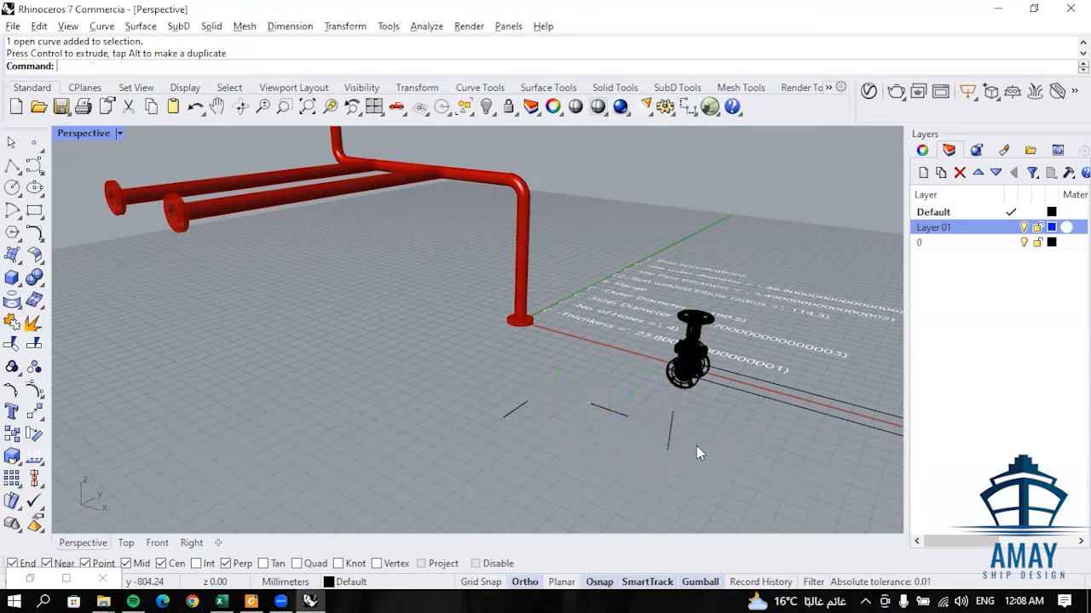
# - Copy the vertical line from its lower endpoint to the end of the main pipe's vertical leg at the base flange
pyautogui.scroll(2, 669, 417)
pyautogui.click(670, 439)
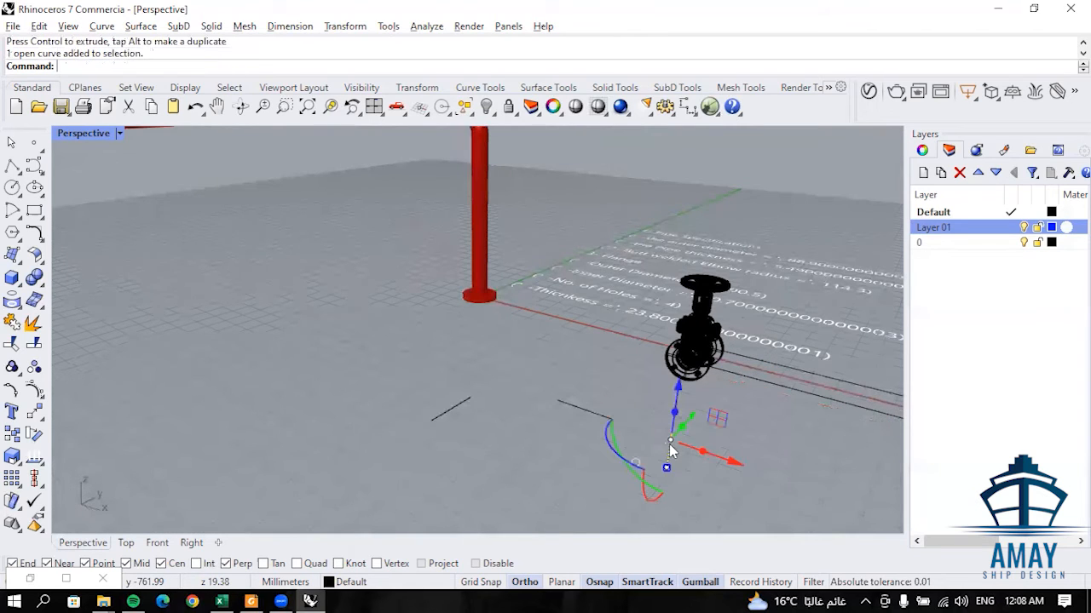
pyautogui.press('Return')
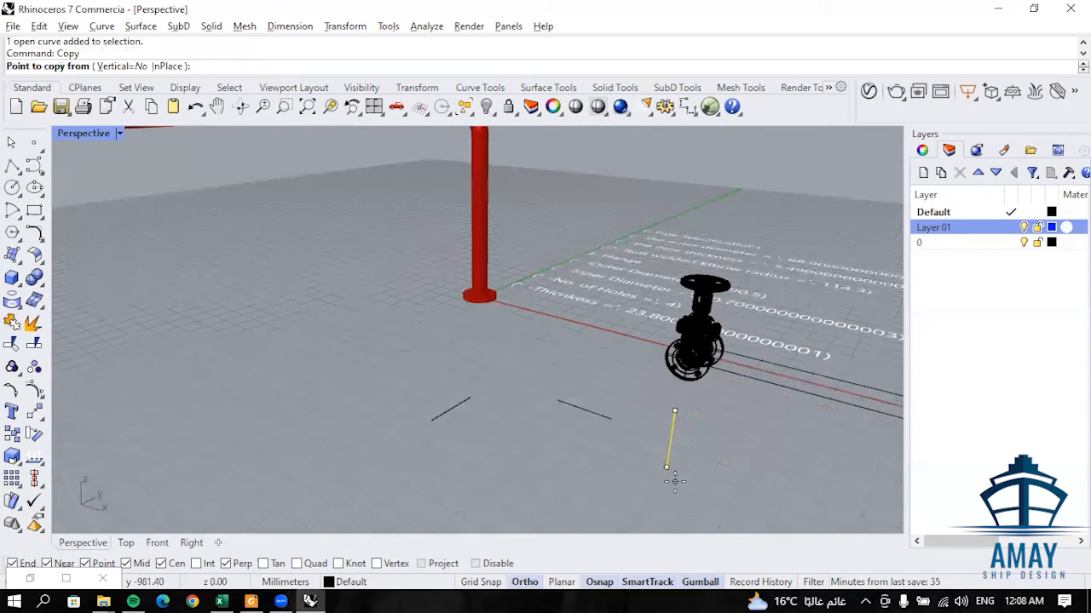
pyautogui.click(666, 467)
pyautogui.click(483, 294)
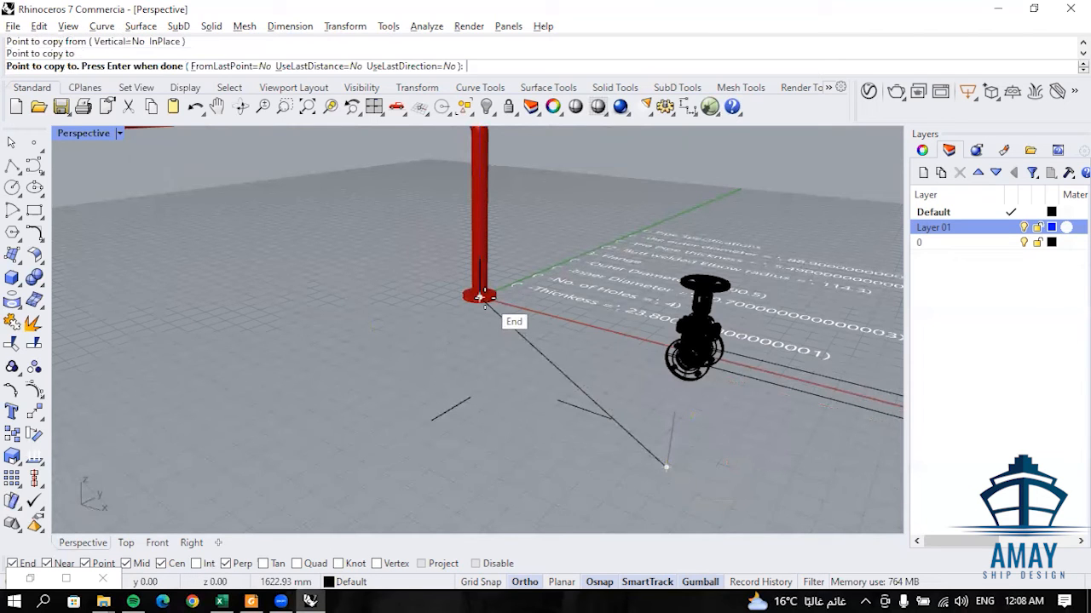
pyautogui.press('Return')
# - Move the copied vertical line by its midpoint to the midpoint of the main pipe's vertical leg
pyautogui.click(490, 288)
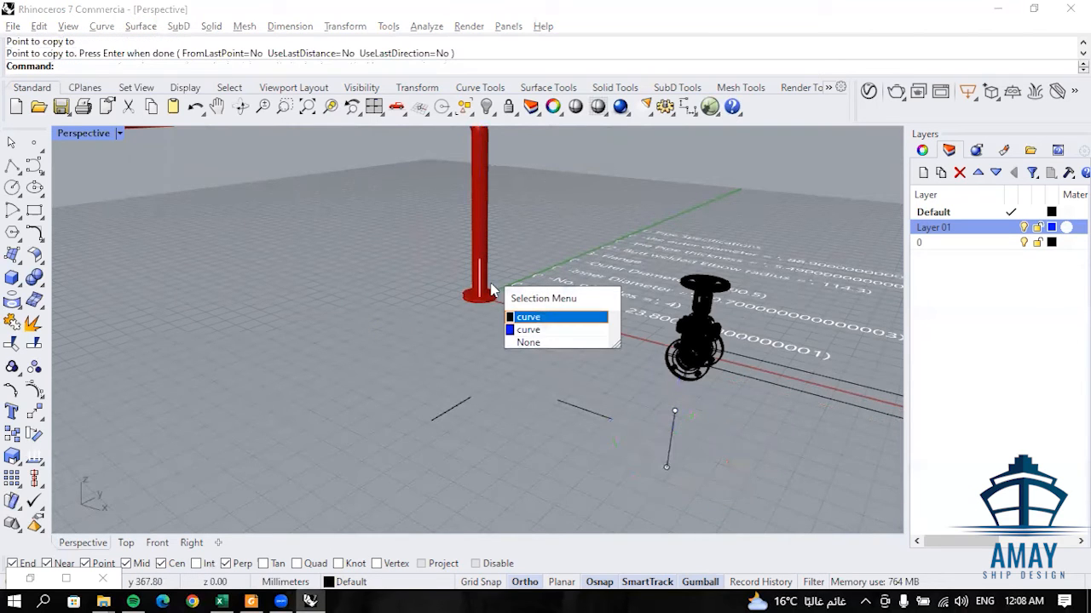
pyautogui.click(554, 321)
pyautogui.scroll(-3, 540, 290)
pyautogui.keyDown('shift'); pyautogui.moveTo(530, 247); pyautogui.dragTo(536, 317, button='right'); pyautogui.keyUp('shift')
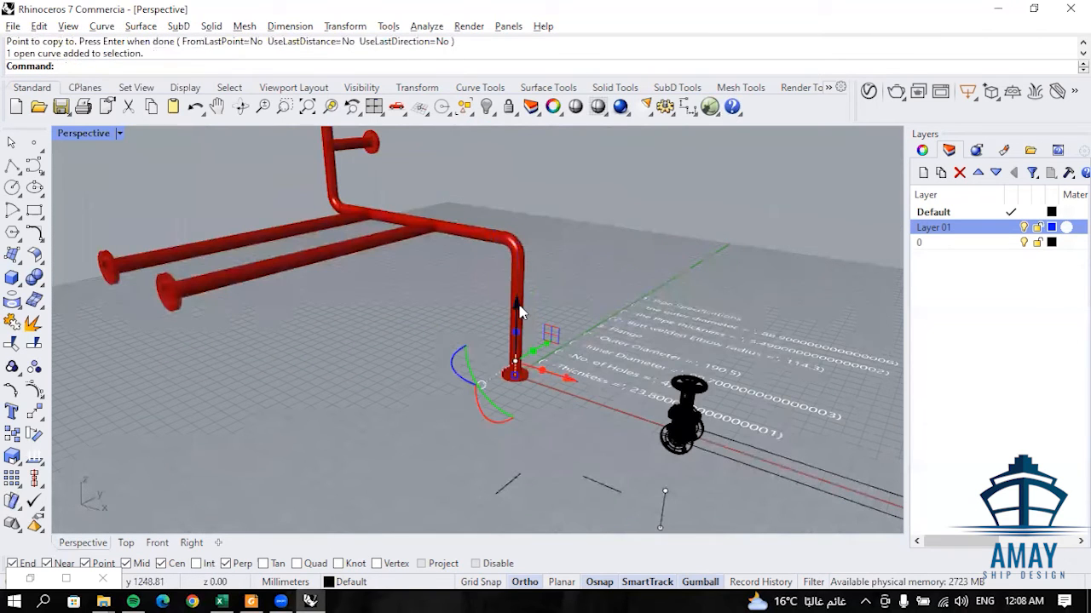
pyautogui.write('Mo')
pyautogui.press('Return')
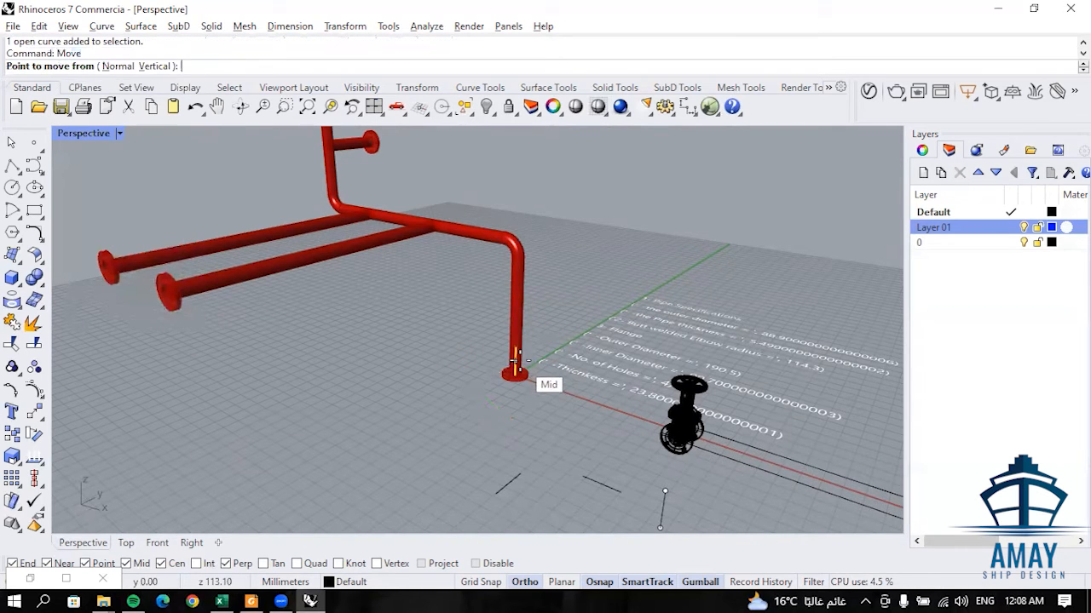
pyautogui.click(515, 366)
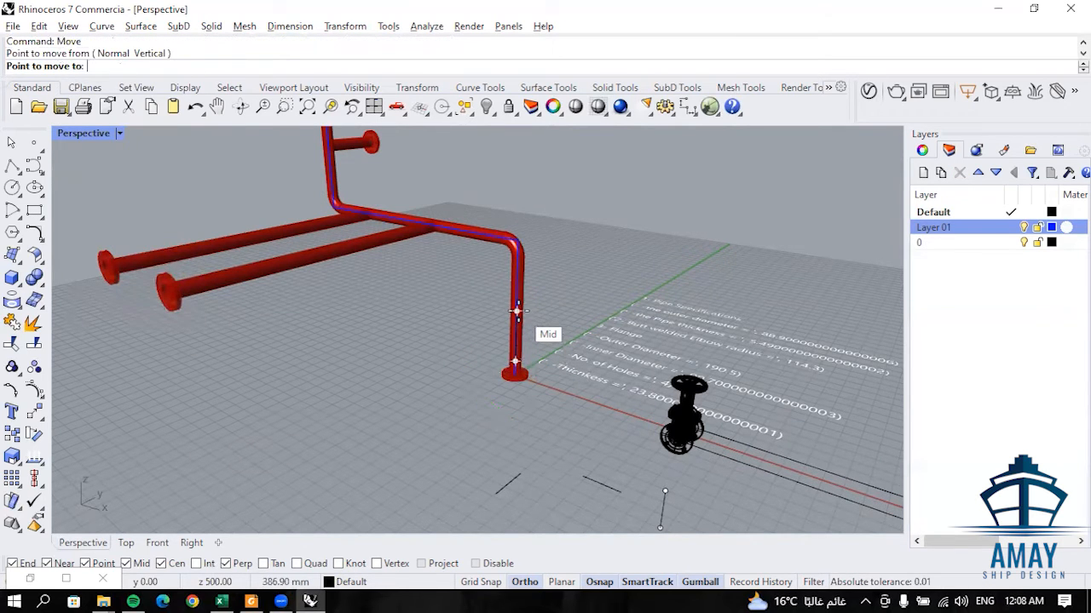
pyautogui.press('Escape')
pyautogui.press('Escape')
# - Place the vertical valve-length line's midpoint on the midpoint of the main pipe's vertical leg to complete the move
pyautogui.moveTo(572, 299); pyautogui.dragTo(516, 313, button='right')
pyautogui.moveTo(512, 265); pyautogui.dragTo(504, 328, button='right')
pyautogui.scroll(-3, 483, 259)
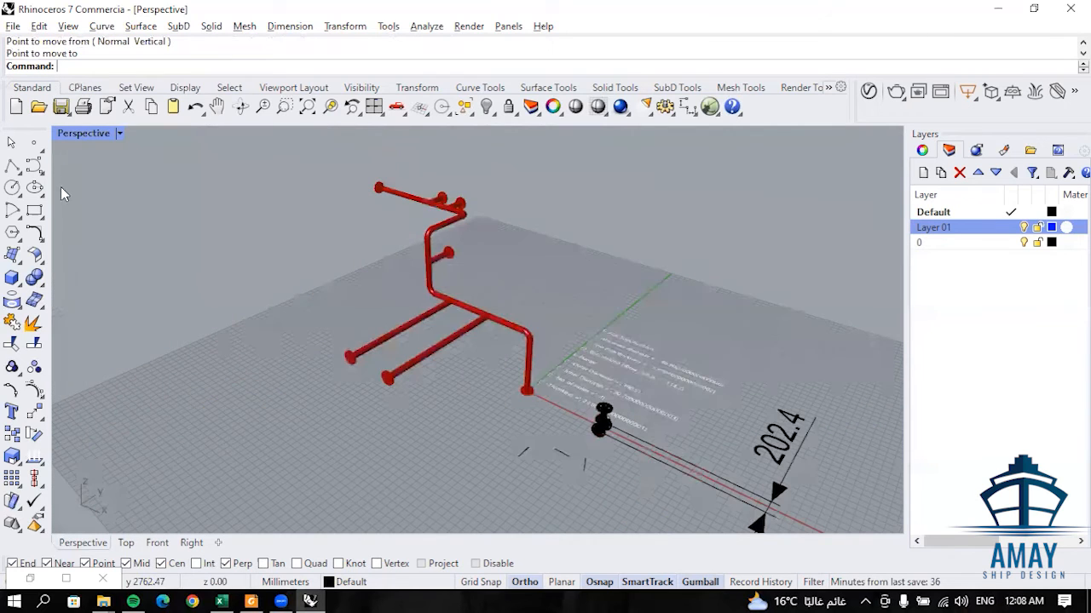
# - Start a point-based Split of the main pipe centreline, marking both ends of the short line on the vertical leg above the base flange
pyautogui.keyDown('shift'); pyautogui.moveTo(61, 186); pyautogui.dragTo(60, 197, button='right'); pyautogui.keyUp('shift')
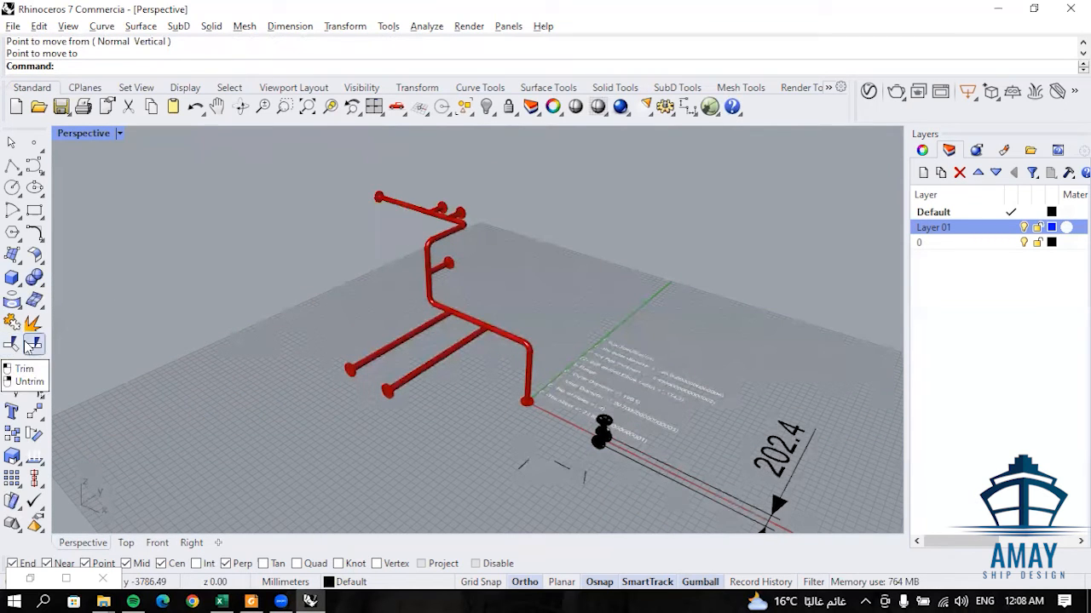
pyautogui.click(33, 344)
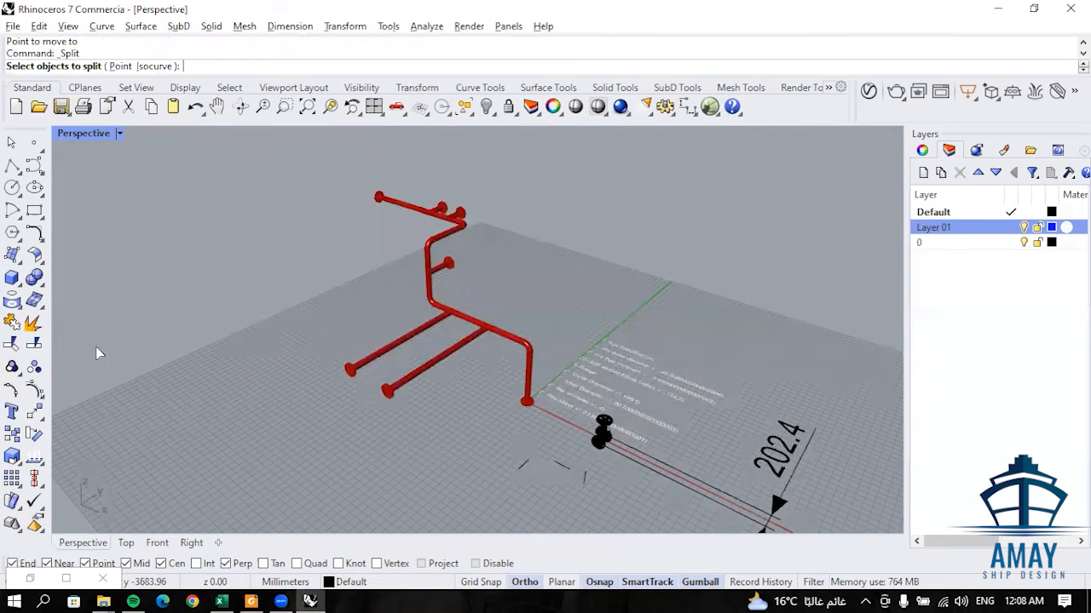
pyautogui.click(121, 67)
pyautogui.scroll(3, 278, 158)
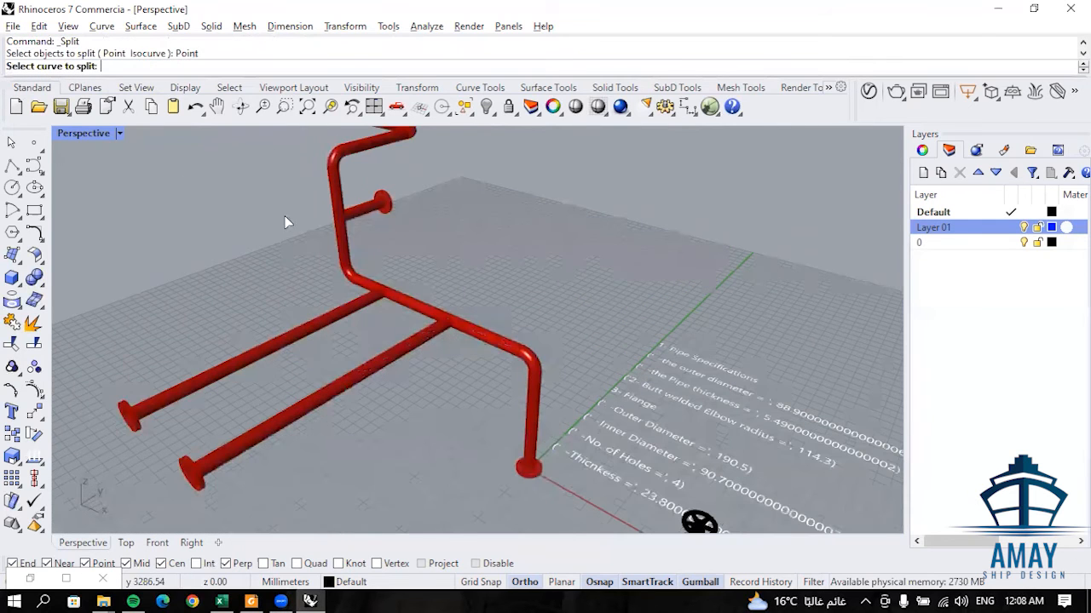
pyautogui.scroll(-3, 394, 239)
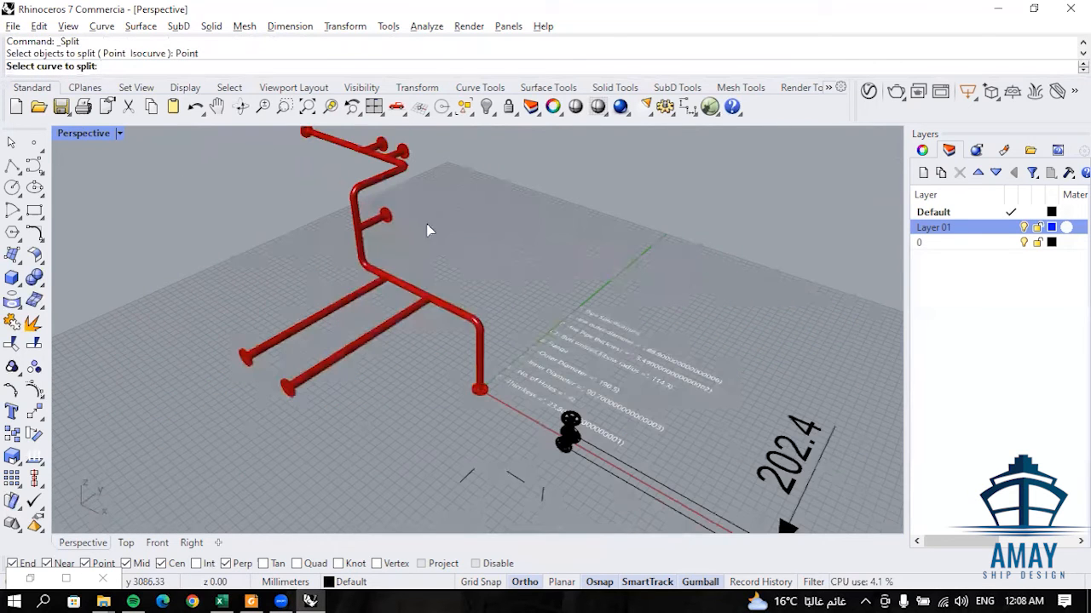
pyautogui.scroll(2, 462, 390)
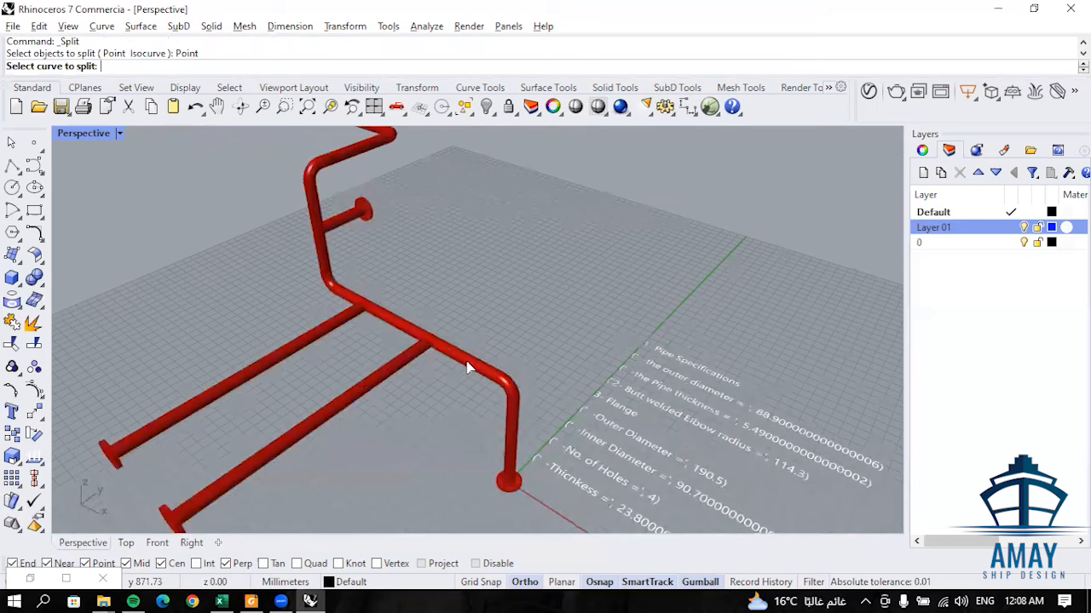
pyautogui.click(467, 365)
pyautogui.scroll(2, 511, 447)
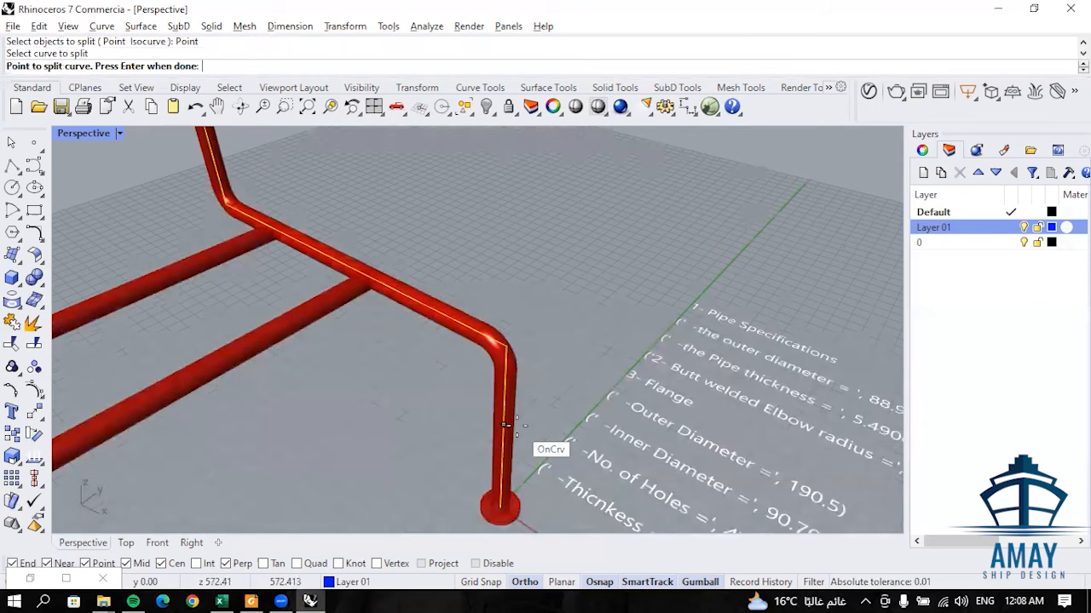
pyautogui.click(504, 417)
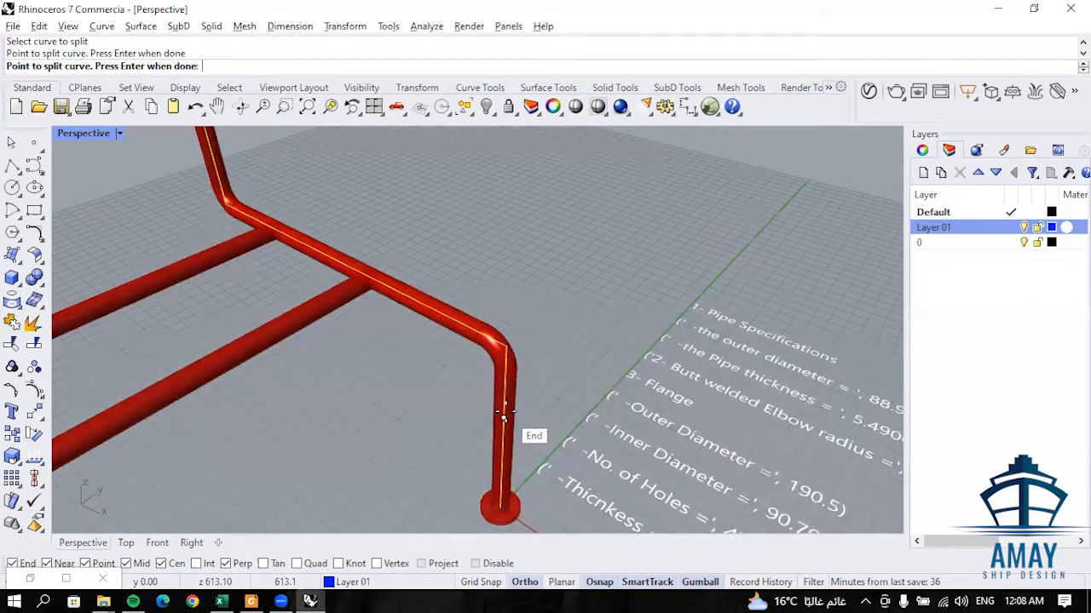
pyautogui.click(503, 455)
pyautogui.scroll(-5, 503, 456)
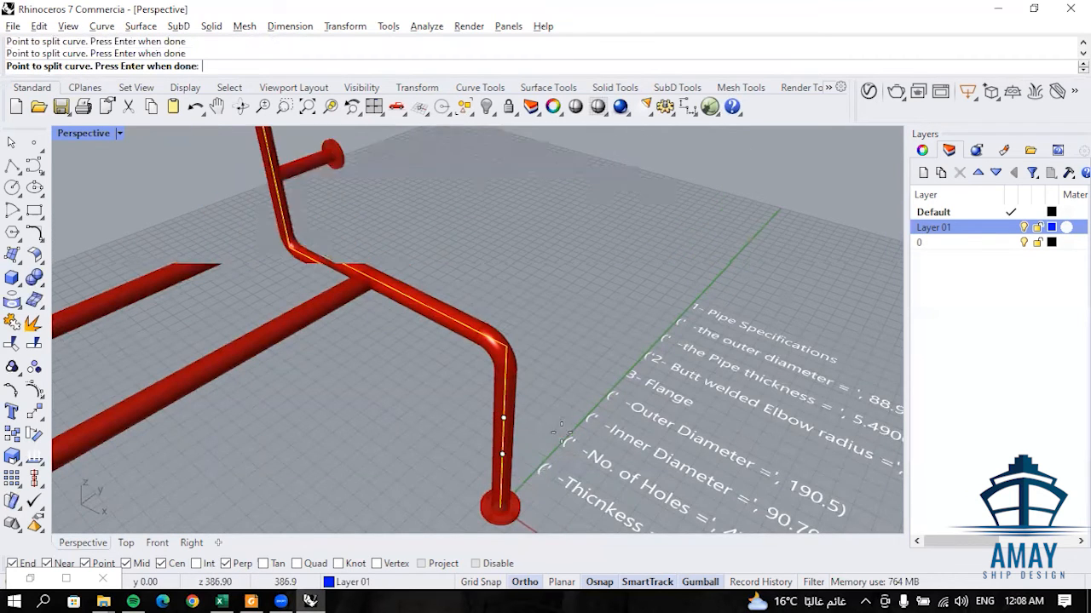
# - Add split points at both ends of the short line on the upper Y-direction run and complete the main centreline split
pyautogui.scroll(4, 480, 308)
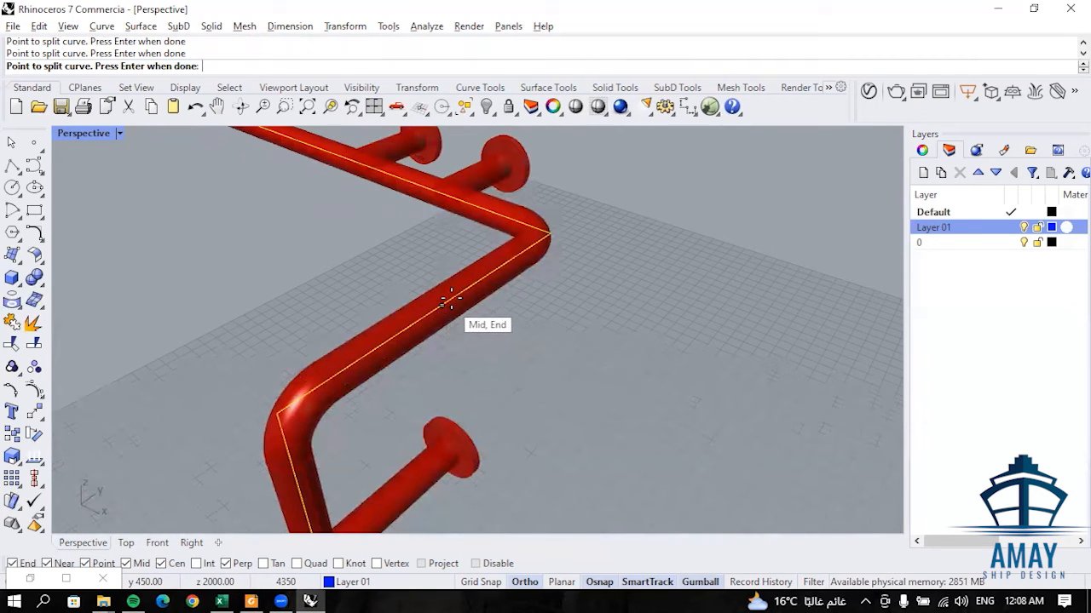
pyautogui.click(367, 353)
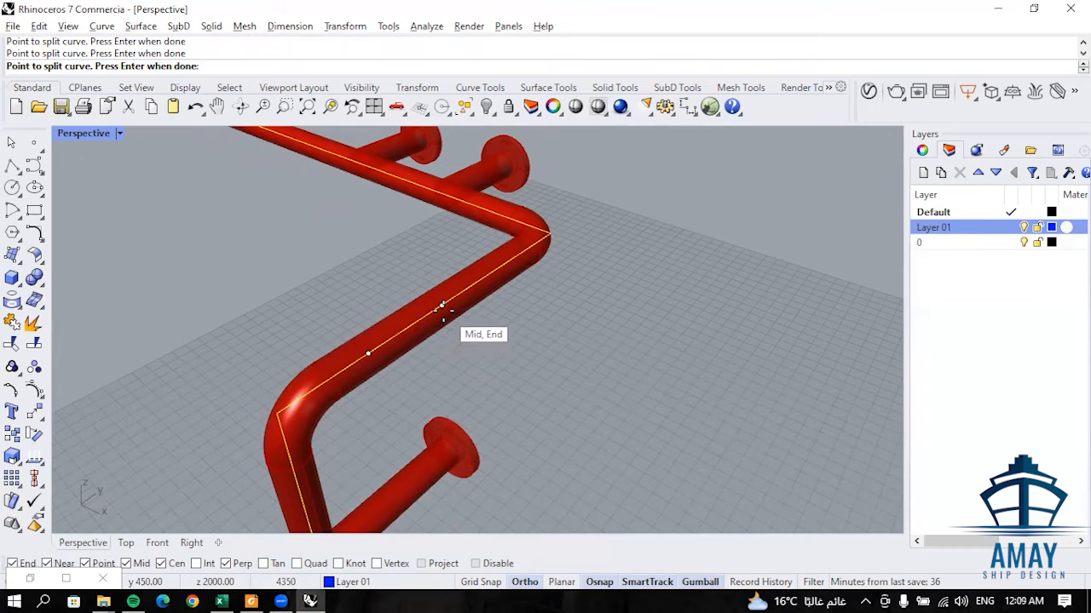
pyautogui.scroll(-5, 443, 309)
pyautogui.scroll(4, 410, 264)
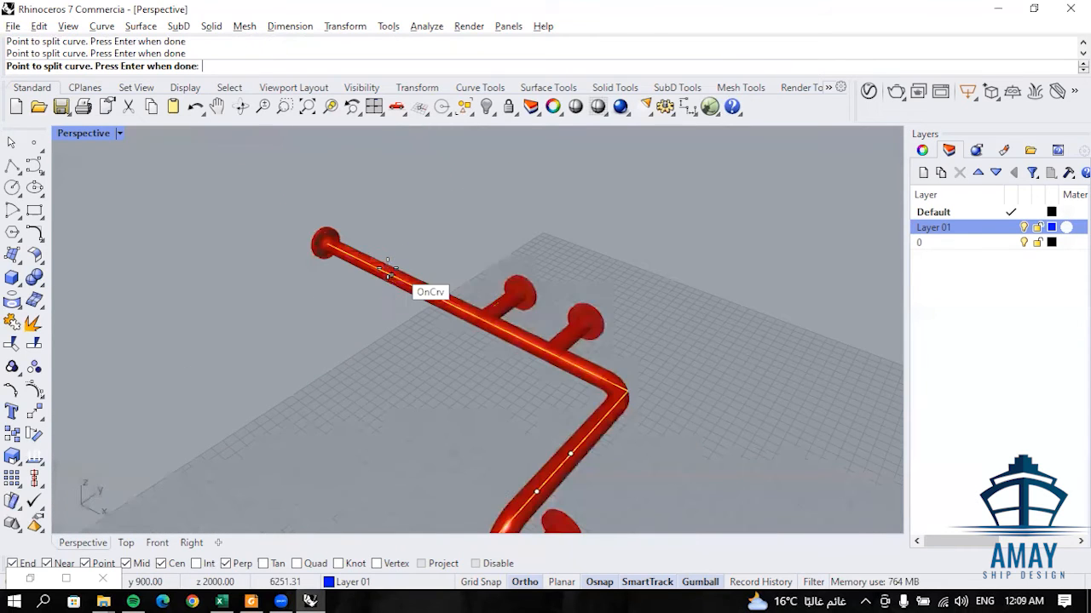
pyautogui.scroll(-3, 452, 349)
pyautogui.scroll(-3, 472, 364)
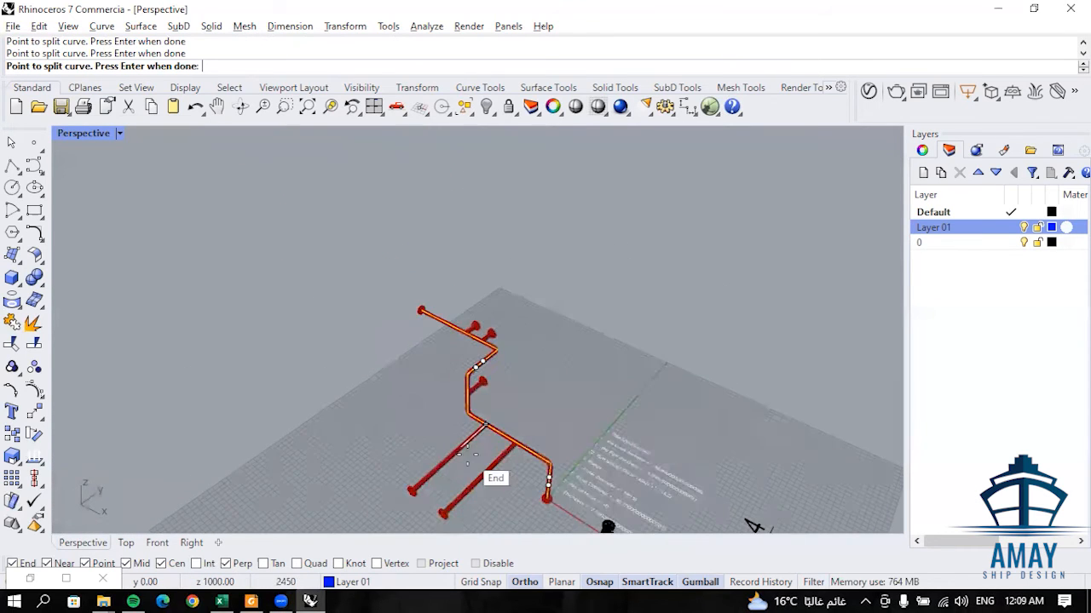
pyautogui.scroll(4, 514, 431)
pyautogui.press('Return')
# - Delete the Layer 01 centreline segment between the split points on the main pipe's upper Y-direction run
pyautogui.scroll(5, 512, 351)
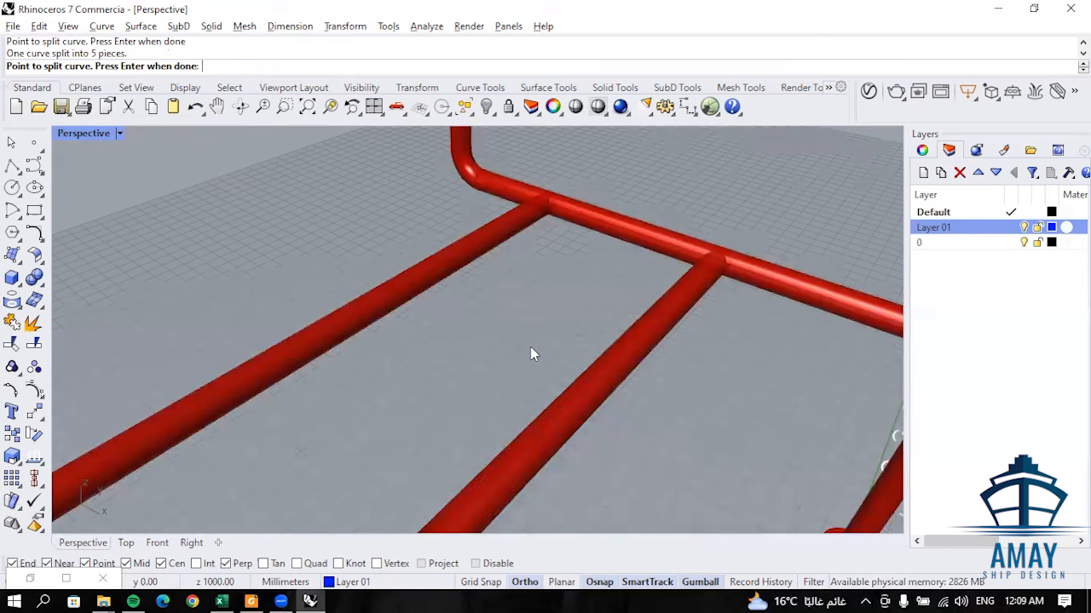
pyautogui.scroll(-4, 531, 350)
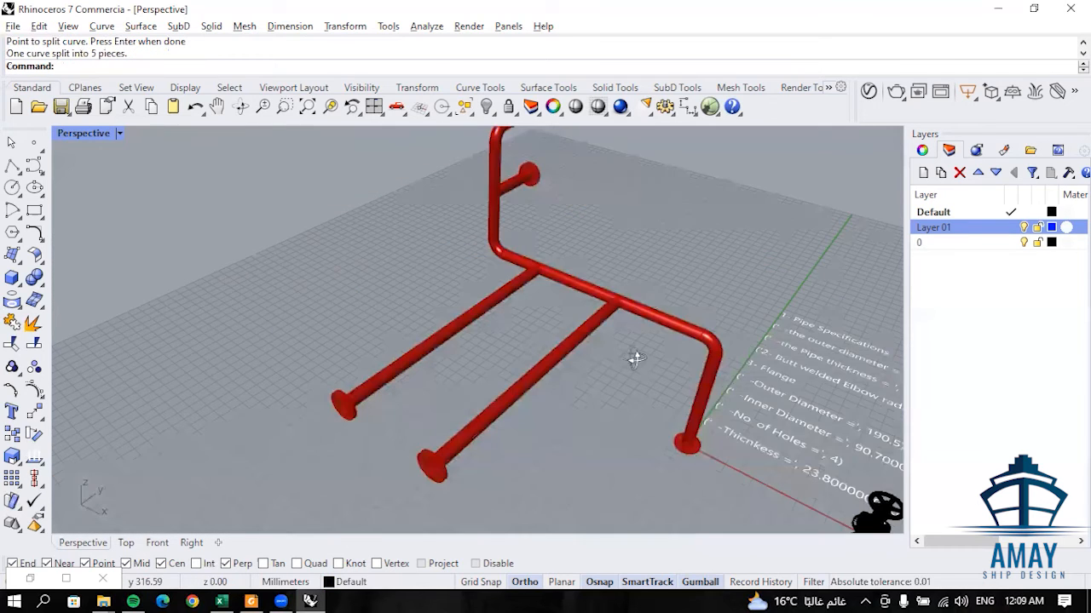
pyautogui.scroll(5, 563, 359)
pyautogui.moveTo(632, 391); pyautogui.dragTo(637, 365, button='right')
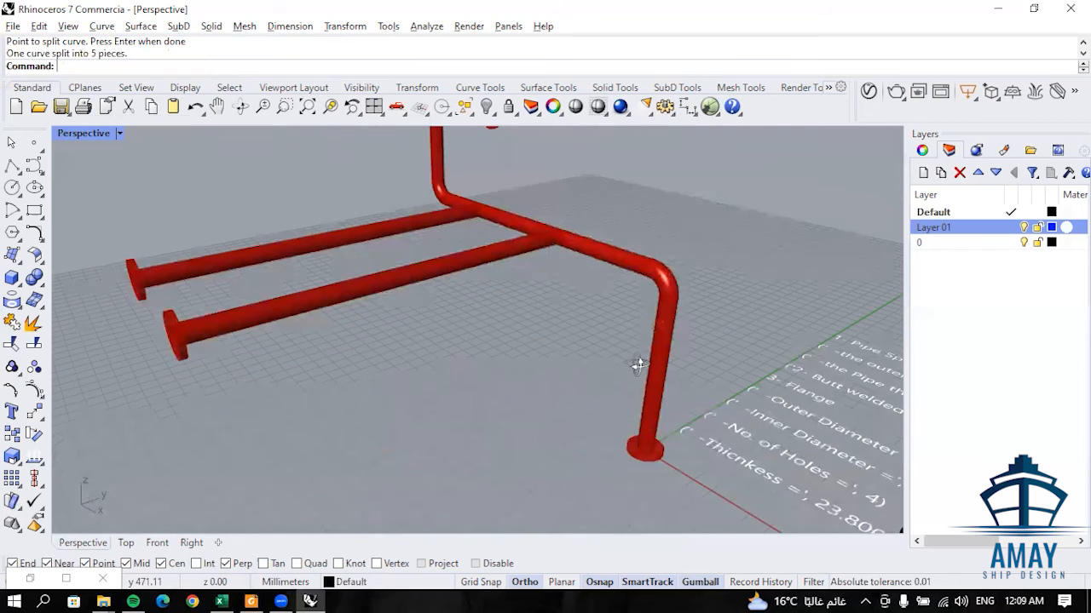
pyautogui.scroll(-5, 594, 332)
pyautogui.moveTo(569, 313); pyautogui.dragTo(575, 339, button='right')
pyautogui.scroll(-6, 574, 334)
pyautogui.keyDown('shift'); pyautogui.moveTo(565, 222); pyautogui.dragTo(564, 298, button='right'); pyautogui.keyUp('shift')
pyautogui.scroll(6, 564, 299)
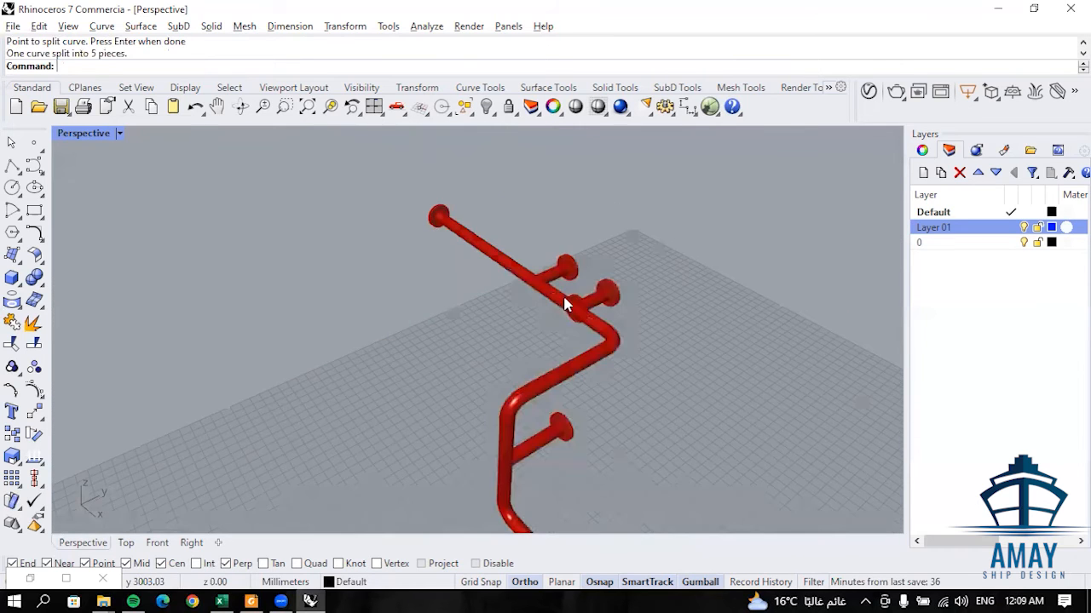
pyautogui.scroll(-2, 537, 298)
pyautogui.scroll(4, 505, 270)
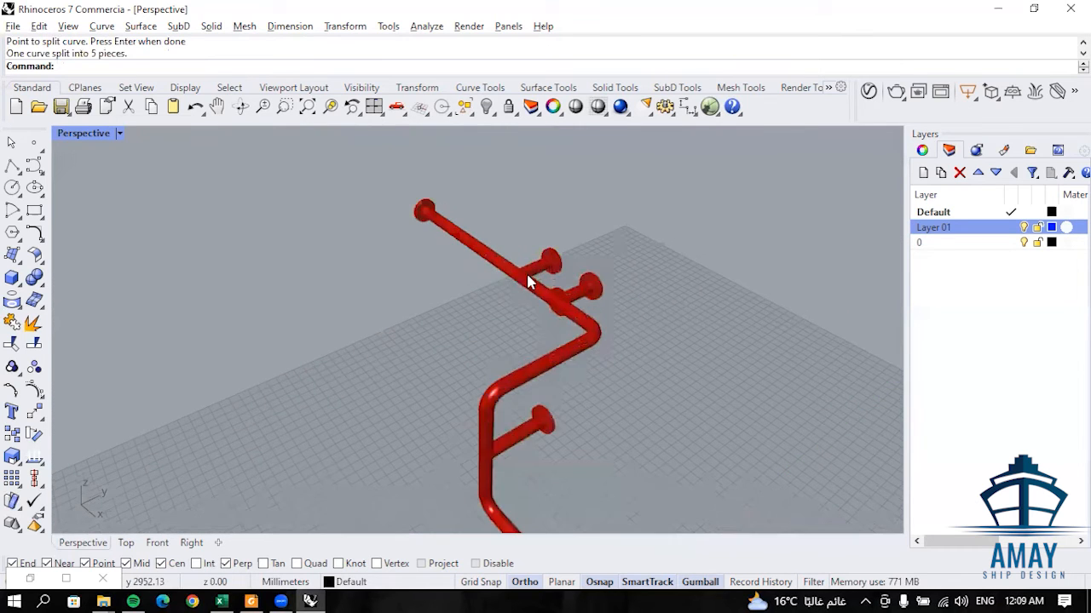
pyautogui.moveTo(536, 338); pyautogui.dragTo(487, 333, button='right')
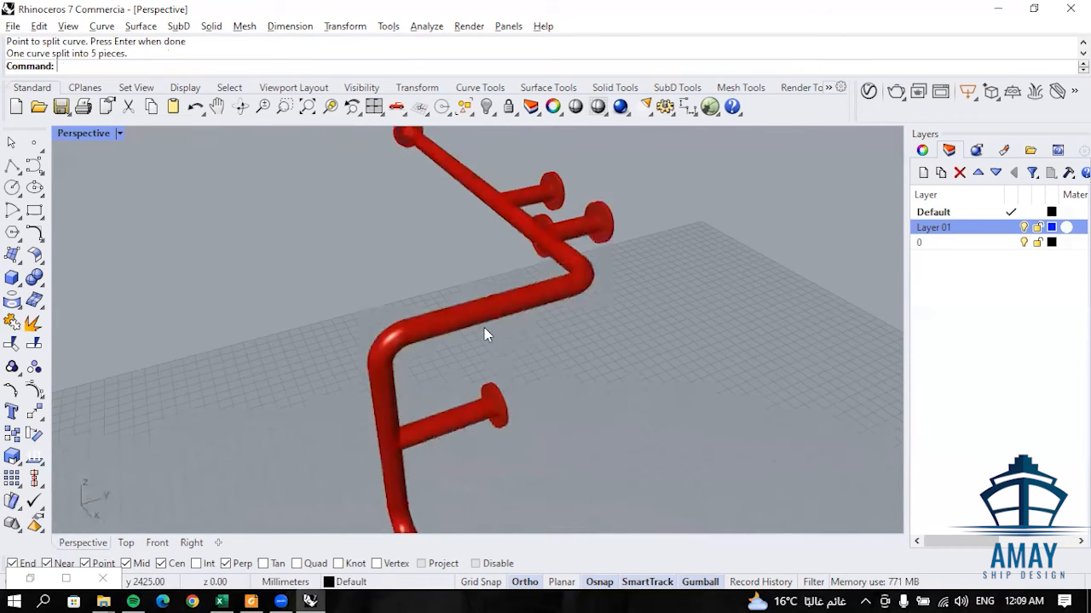
pyautogui.click(474, 317)
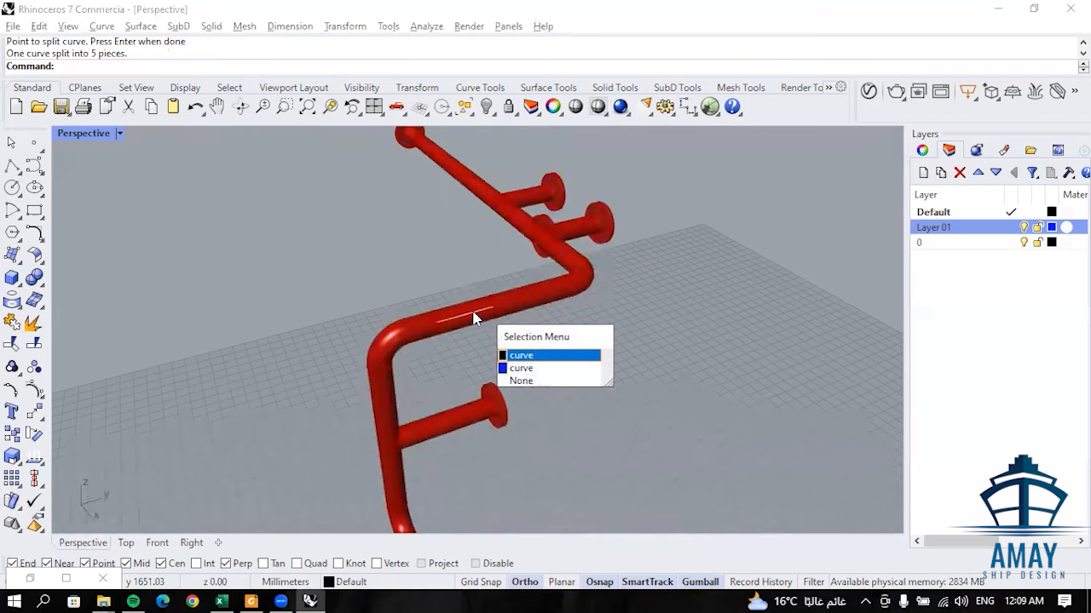
pyautogui.click(549, 368)
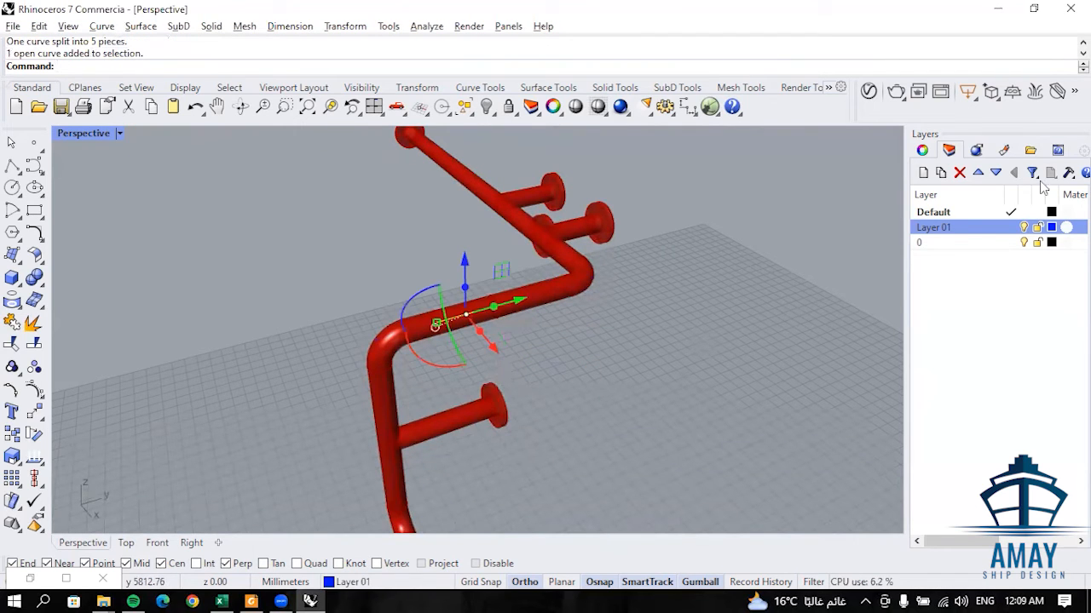
pyautogui.press('Delete')
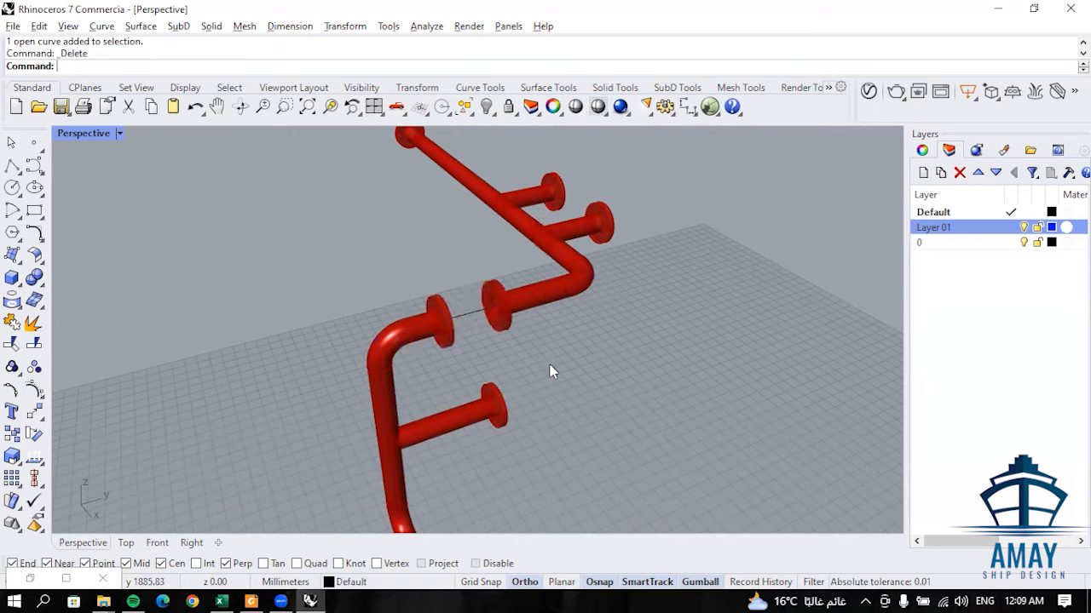
# - Delete the Layer 01 centreline segment between the split points on the main pipe's vertical leg above the base flange
pyautogui.scroll(-3, 511, 339)
pyautogui.scroll(-3, 471, 326)
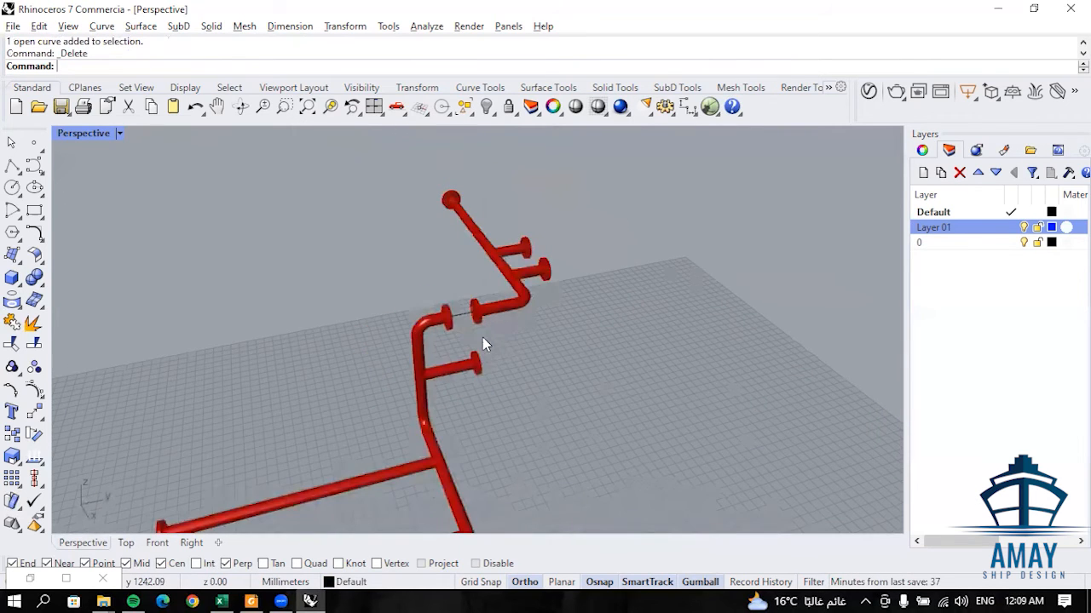
pyautogui.scroll(-2, 520, 421)
pyautogui.scroll(3, 559, 409)
pyautogui.scroll(2, 480, 252)
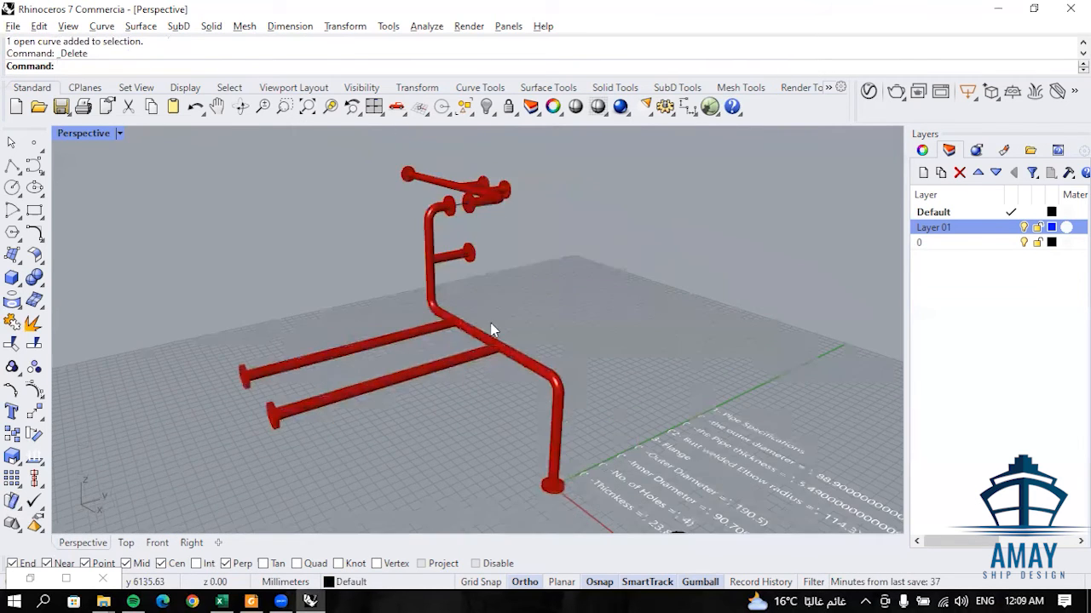
pyautogui.scroll(3, 580, 464)
pyautogui.scroll(-1, 582, 475)
pyautogui.click(567, 438)
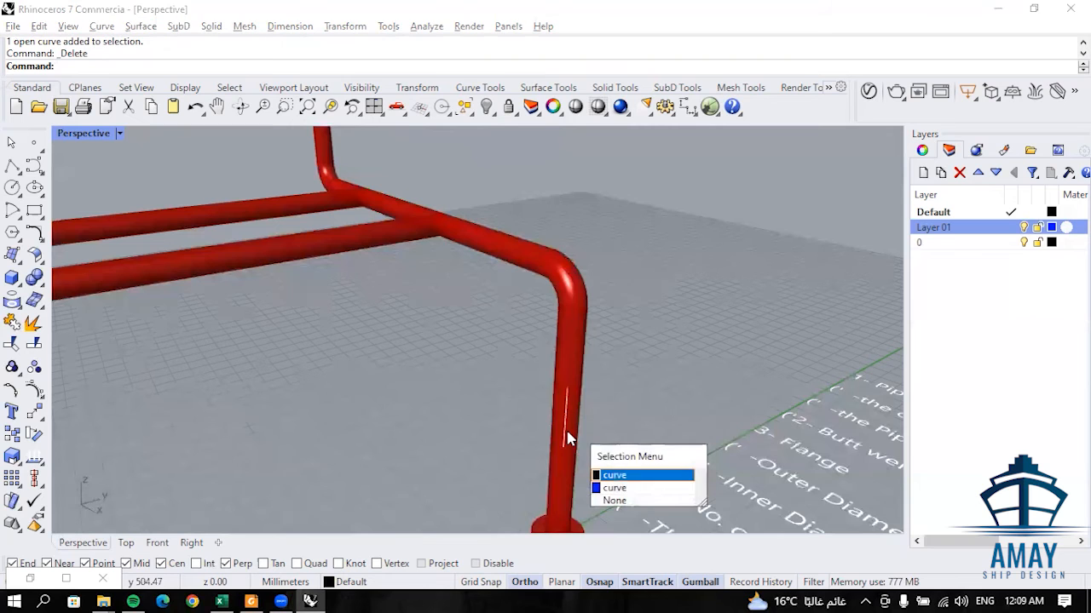
pyautogui.click(610, 487)
pyautogui.press('Delete')
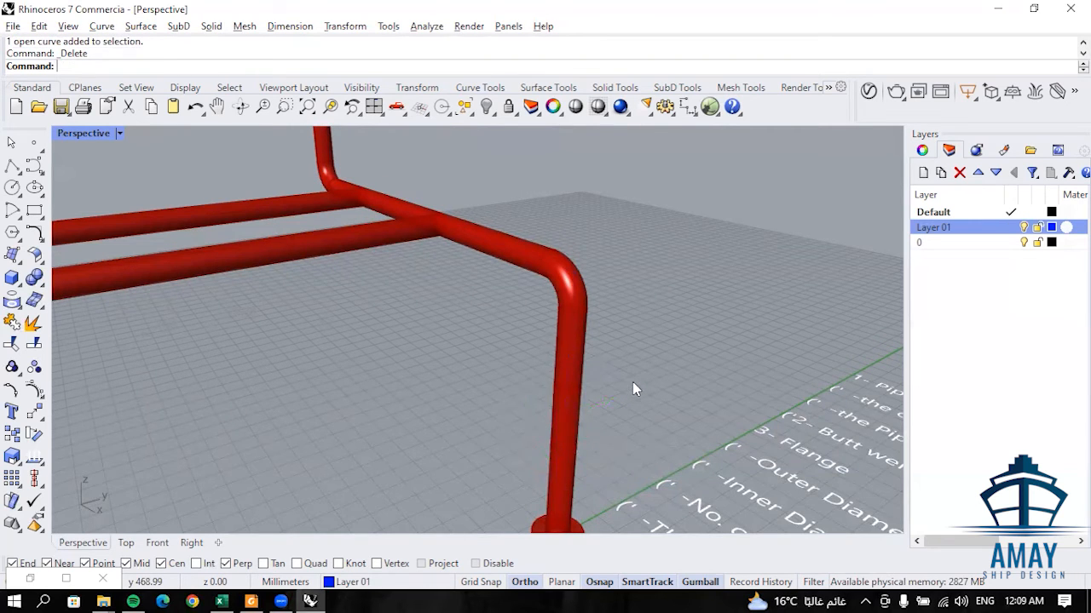
# - Split the centreline of the long branch nearer the base flange at both ends of its short valve-length line
pyautogui.scroll(-3, 631, 323)
pyautogui.moveTo(630, 323); pyautogui.dragTo(504, 256, button='right')
pyautogui.scroll(-3, 641, 353)
pyautogui.scroll(3, 437, 268)
pyautogui.scroll(5, 452, 273)
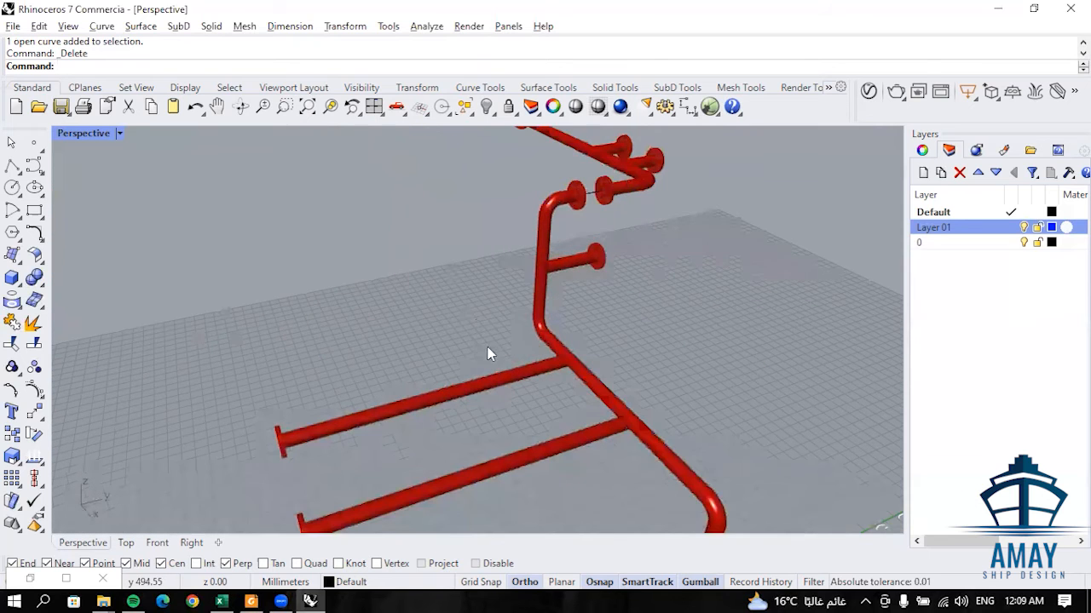
pyautogui.click(469, 344)
pyautogui.press('Down')
pyautogui.press('Return')
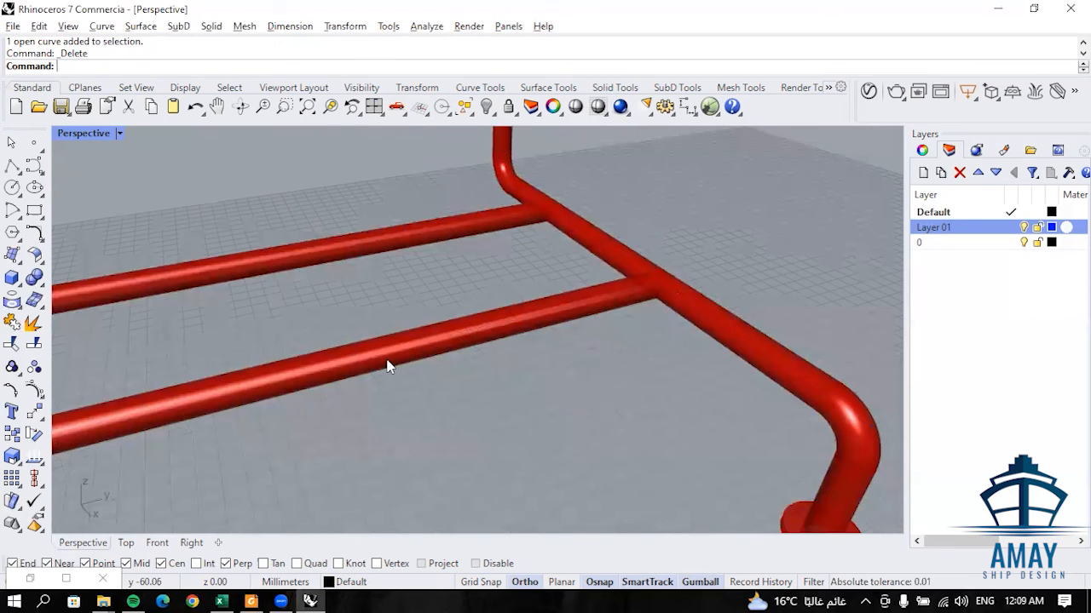
pyautogui.click(35, 344)
pyautogui.click(119, 66)
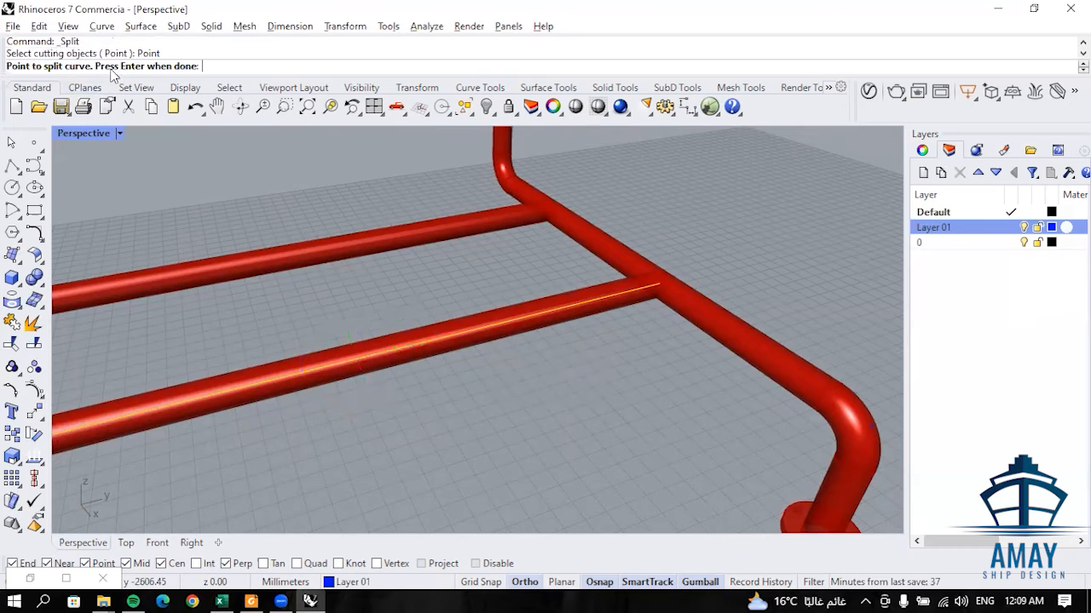
pyautogui.click(521, 320)
pyautogui.click(458, 335)
pyautogui.press('Return')
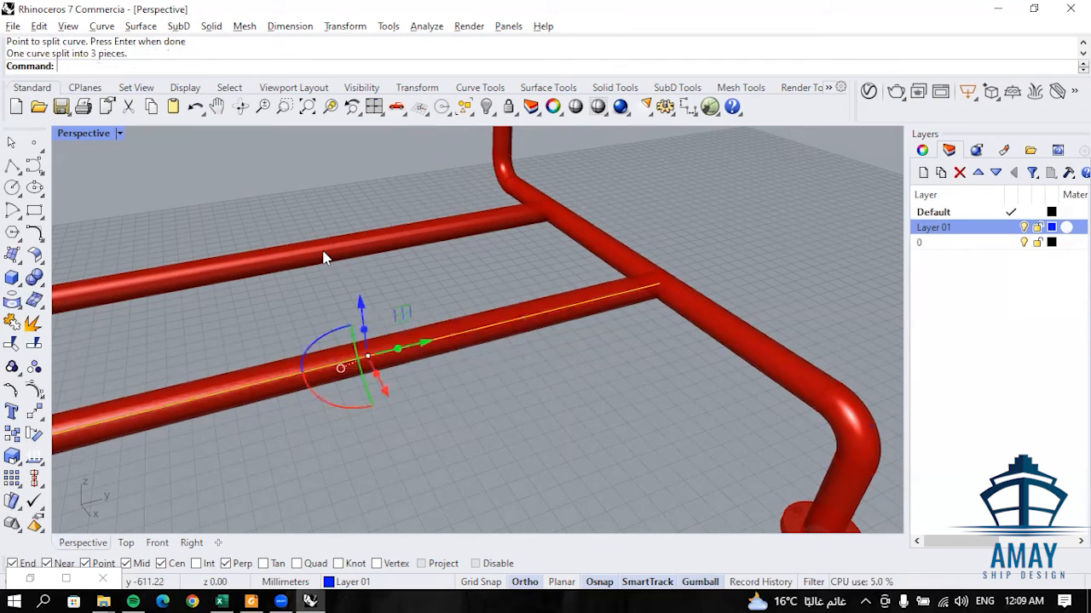
# - Split the centreline of the long branch farther from the base flange at both ends of its short valve-length line
pyautogui.click(331, 252)
pyautogui.press('Return')
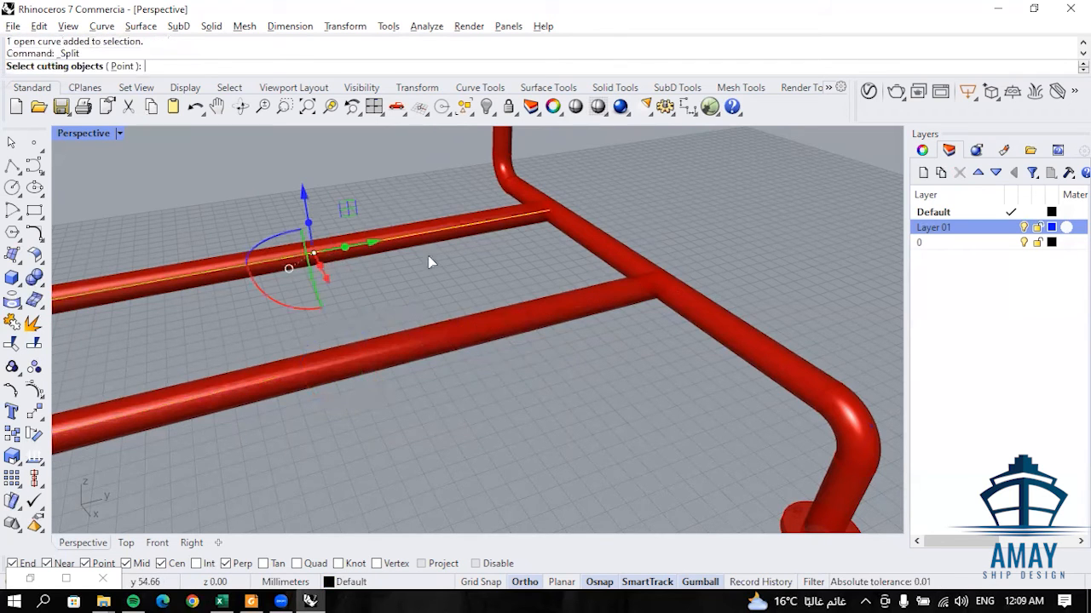
pyautogui.click(129, 68)
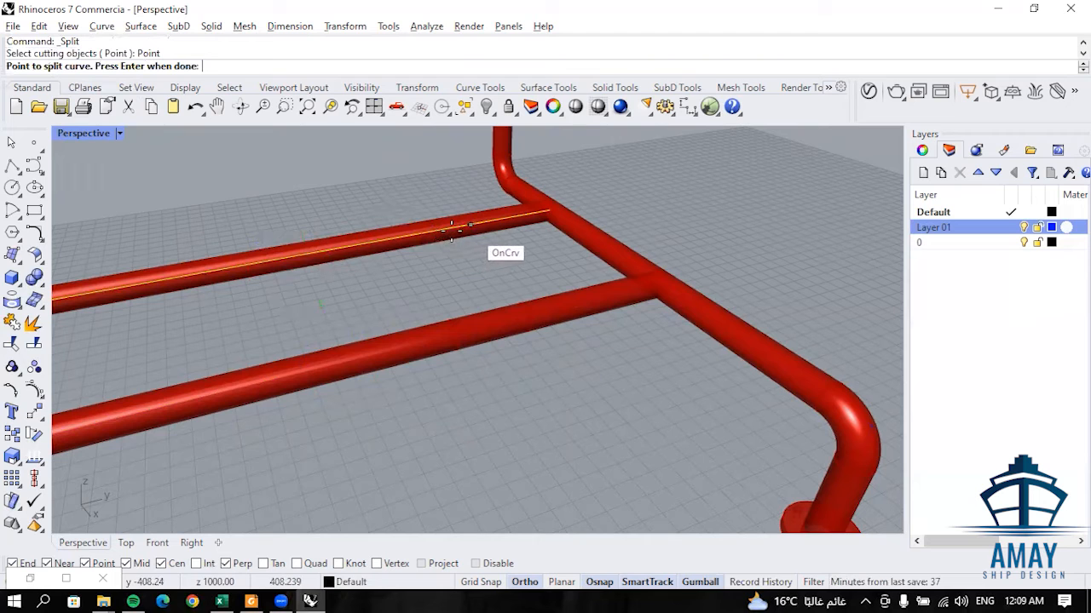
pyautogui.click(437, 230)
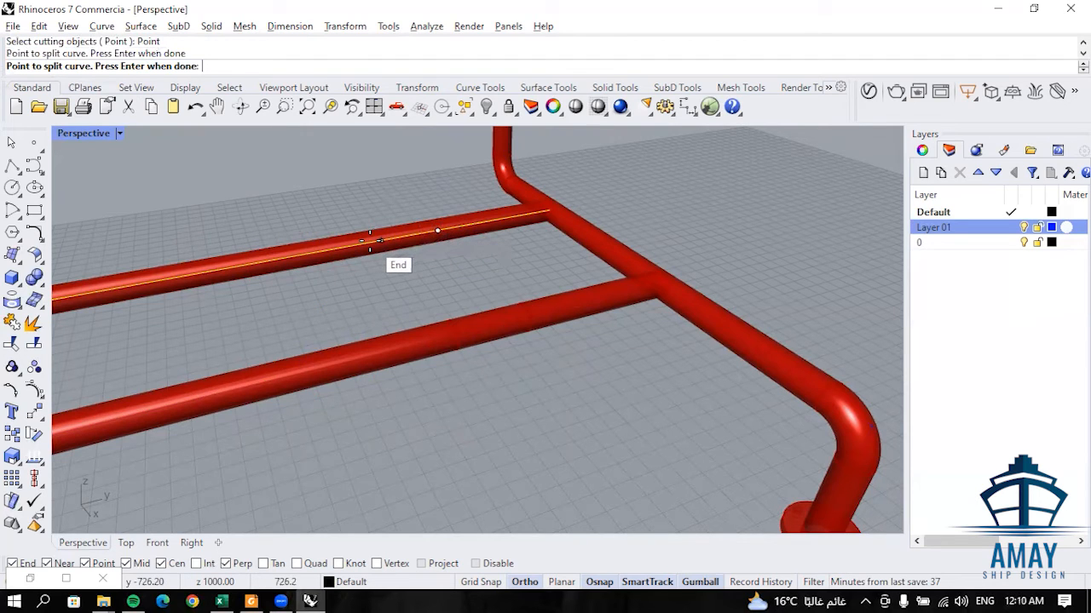
pyautogui.click(370, 240)
pyautogui.press('Return')
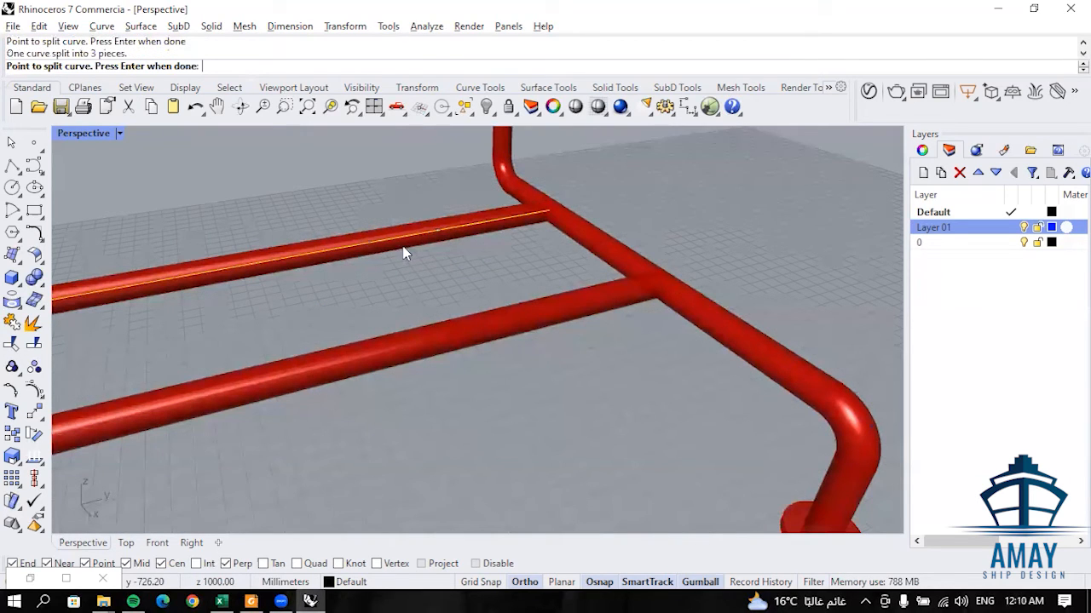
# - Delete the Layer 01 centreline segments between the split points on both long branches
pyautogui.click(492, 338)
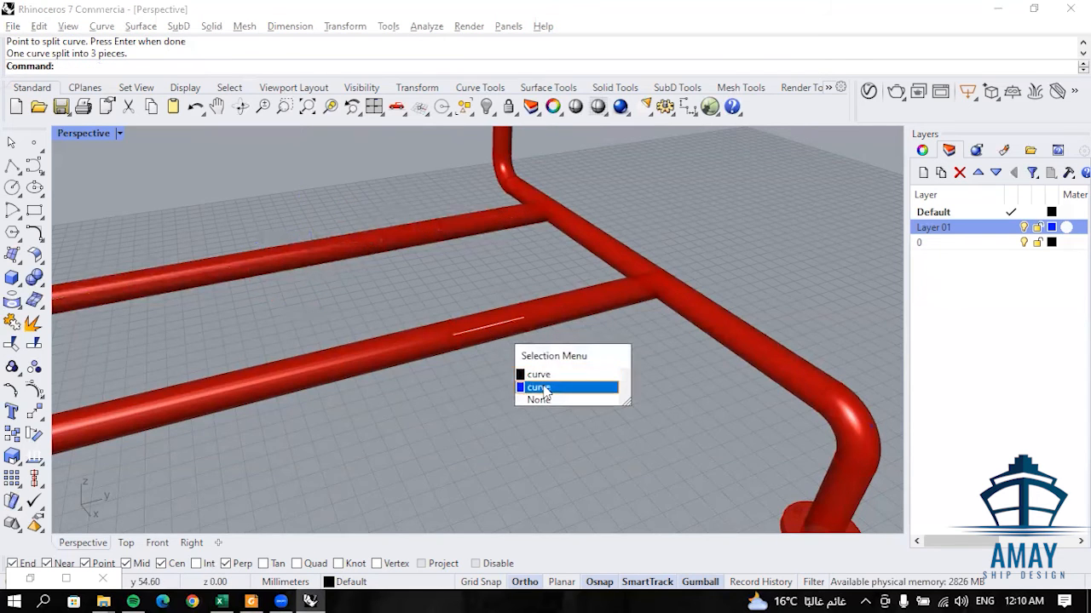
pyautogui.click(543, 388)
pyautogui.press('Delete')
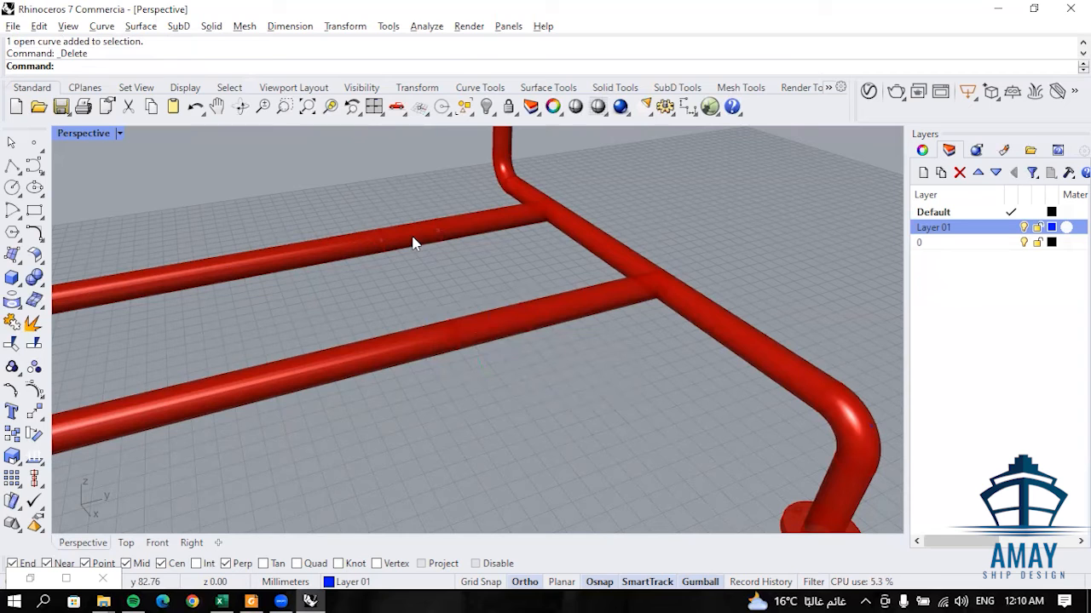
pyautogui.click(414, 241)
pyautogui.click(450, 290)
pyautogui.press('Delete')
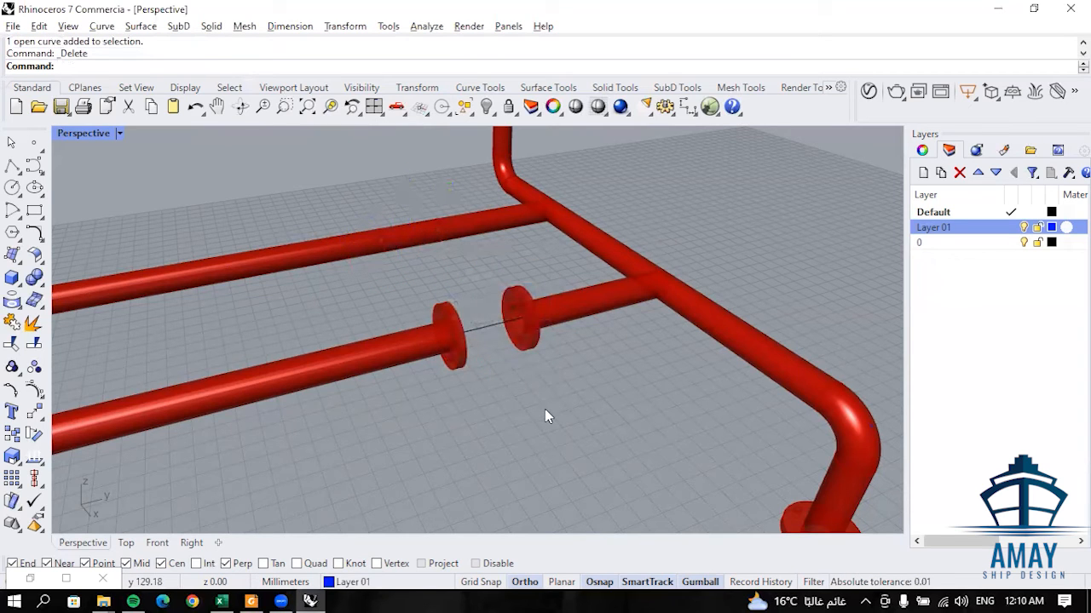
# - Place the gate valve block at the gap of the long branch nearer the base flange in the top view
pyautogui.scroll(-3, 544, 416)
pyautogui.moveTo(537, 346); pyautogui.dragTo(708, 413, button='right')
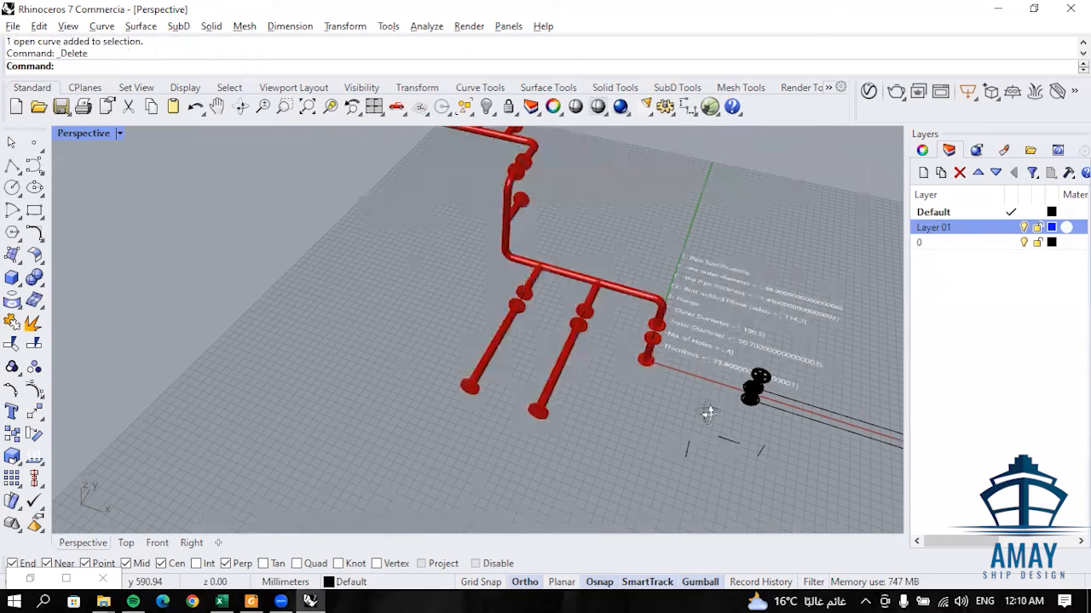
pyautogui.scroll(3, 754, 390)
pyautogui.click(743, 383)
pyautogui.scroll(-4, 649, 413)
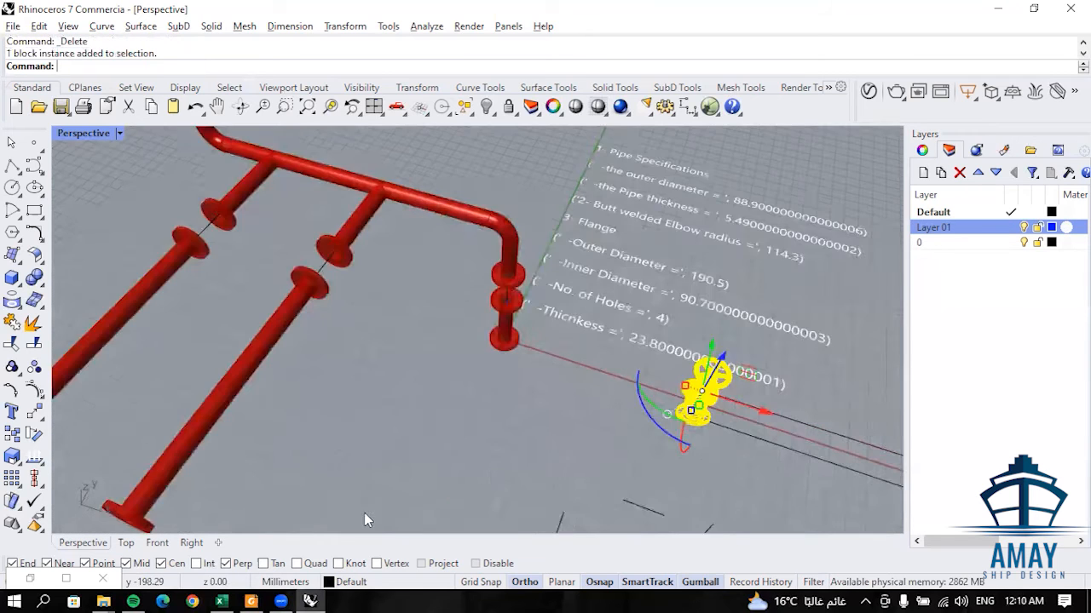
pyautogui.click(127, 542)
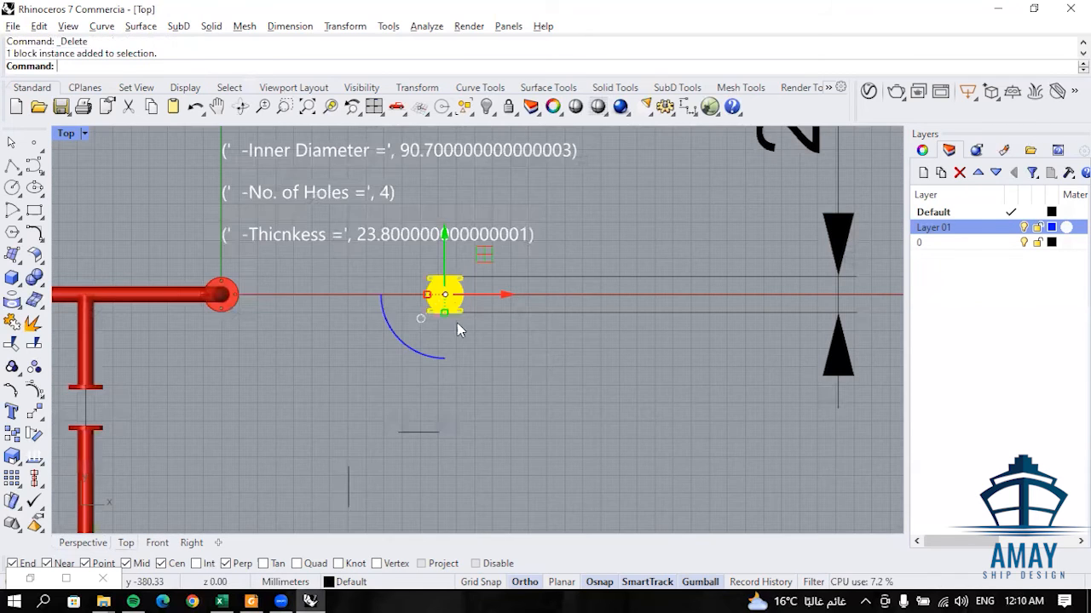
pyautogui.moveTo(474, 273); pyautogui.dragTo(559, 272, button='right')
pyautogui.moveTo(566, 259); pyautogui.dragTo(217, 373)
pyautogui.scroll(2, 345, 416)
pyautogui.moveTo(345, 416); pyautogui.dragTo(827, 354, button='right')
pyautogui.scroll(15, 659, 323)
pyautogui.moveTo(660, 323); pyautogui.dragTo(736, 280, button='right')
pyautogui.moveTo(576, 369); pyautogui.dragTo(526, 366)
pyautogui.moveTo(526, 305); pyautogui.dragTo(525, 295)
# - Duplicate the gate valve toward the gap of the long branch farther from the base flange
pyautogui.click(674, 327)
pyautogui.scroll(-8, 656, 333)
pyautogui.click(632, 343)
pyautogui.keyDown('alt'); pyautogui.moveTo(664, 343); pyautogui.dragTo(310, 273); pyautogui.keyUp('alt')
# - Align the gate valve copies with their pipe gaps in the top view
pyautogui.click(34, 478)
pyautogui.click(102, 509)
pyautogui.click(237, 309)
pyautogui.scroll(-14, 390, 434)
pyautogui.scroll(4, 355, 414)
pyautogui.scroll(14, 299, 210)
pyautogui.click(34, 478)
pyautogui.click(103, 509)
pyautogui.click(173, 407)
pyautogui.click(34, 478)
pyautogui.click(58, 511)
pyautogui.click(307, 321)
pyautogui.scroll(6, 308, 326)
pyautogui.click(557, 305)
pyautogui.scroll(-16, 240, 290)
# - Select the two long-branch gate valves and raise them to the branch centreline height in the front view
pyautogui.click(82, 542)
pyautogui.click(402, 443)
pyautogui.keyDown('shift'); pyautogui.click(316, 378); pyautogui.keyUp('shift')
pyautogui.click(157, 542)
pyautogui.scroll(-7, 272, 452)
pyautogui.moveTo(405, 368); pyautogui.dragTo(406, 171)
pyautogui.scroll(12, 405, 222)
pyautogui.moveTo(424, 258); pyautogui.dragTo(425, 252)
pyautogui.scroll(-16, 469, 390)
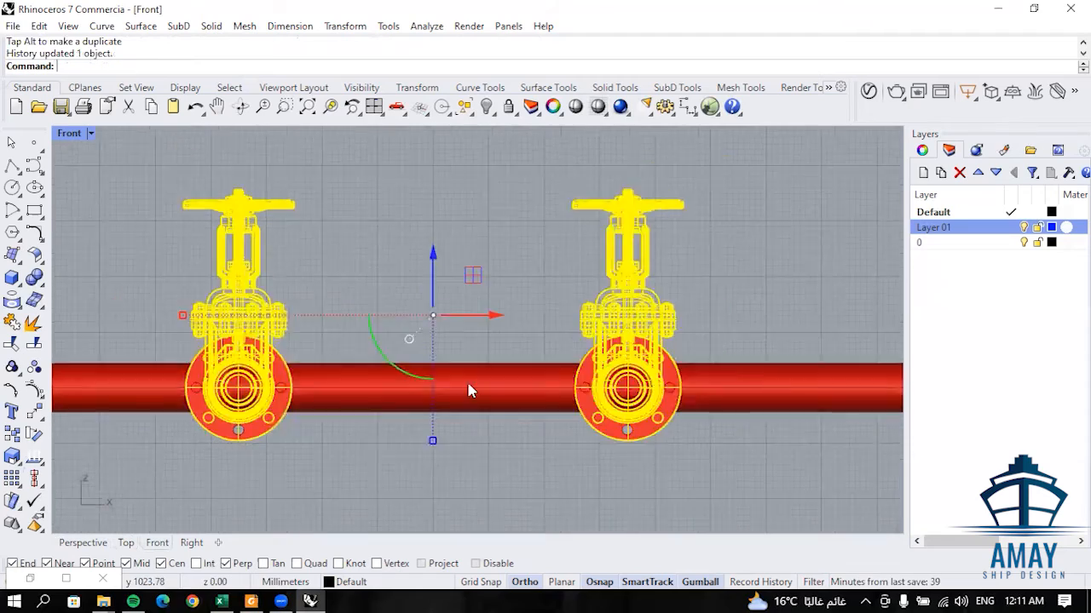
# - Raise the remaining gate valve to the upper Y-direction run's centreline height in the front view
pyautogui.click(355, 501)
pyautogui.click(34, 479)
pyautogui.moveTo(356, 438); pyautogui.dragTo(357, 198)
pyautogui.scroll(16, 358, 238)
pyautogui.moveTo(339, 299); pyautogui.dragTo(339, 275)
# - Duplicate a gate valve beside the main pipe's vertical leg and rotate it so its flanges face up and down
pyautogui.click(82, 543)
pyautogui.scroll(-5, 447, 360)
pyautogui.moveTo(447, 360); pyautogui.dragTo(529, 277, button='right')
pyautogui.click(409, 330)
pyautogui.keyDown('alt'); pyautogui.moveTo(462, 329); pyautogui.dragTo(618, 360); pyautogui.keyUp('alt')
pyautogui.moveTo(588, 383); pyautogui.dragTo(575, 413, button='right')
pyautogui.scroll(3, 545, 388)
pyautogui.click(510, 394)
pyautogui.press('Return')
pyautogui.click(498, 334)
pyautogui.press('Return')
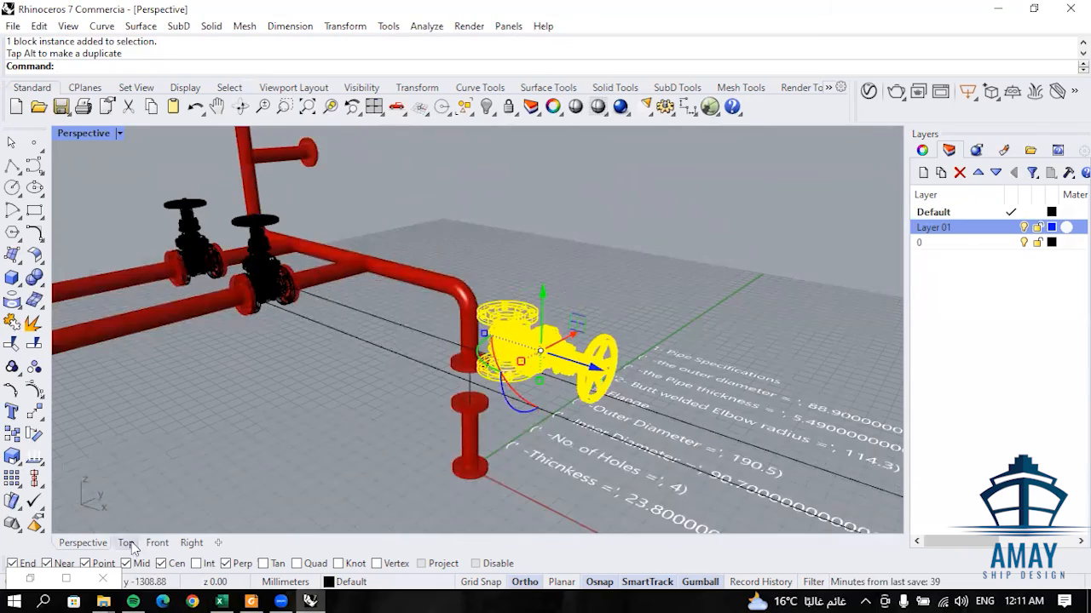
# - Move the rotated gate valve onto the vertical leg's axis in the top view
pyautogui.click(126, 543)
pyautogui.scroll(-10, 345, 192)
pyautogui.scroll(8, 833, 357)
pyautogui.moveTo(810, 376); pyautogui.dragTo(576, 159)
pyautogui.scroll(8, 528, 209)
pyautogui.moveTo(528, 209); pyautogui.dragTo(562, 362, button='right')
pyautogui.moveTo(630, 322); pyautogui.dragTo(521, 257)
# - Lower the rotated gate valve into the vertical leg's gap and align it with the pipe flanges
pyautogui.click(82, 543)
pyautogui.moveTo(490, 213); pyautogui.dragTo(493, 281)
pyautogui.click(157, 543)
pyautogui.scroll(-5, 522, 349)
pyautogui.scroll(8, 664, 358)
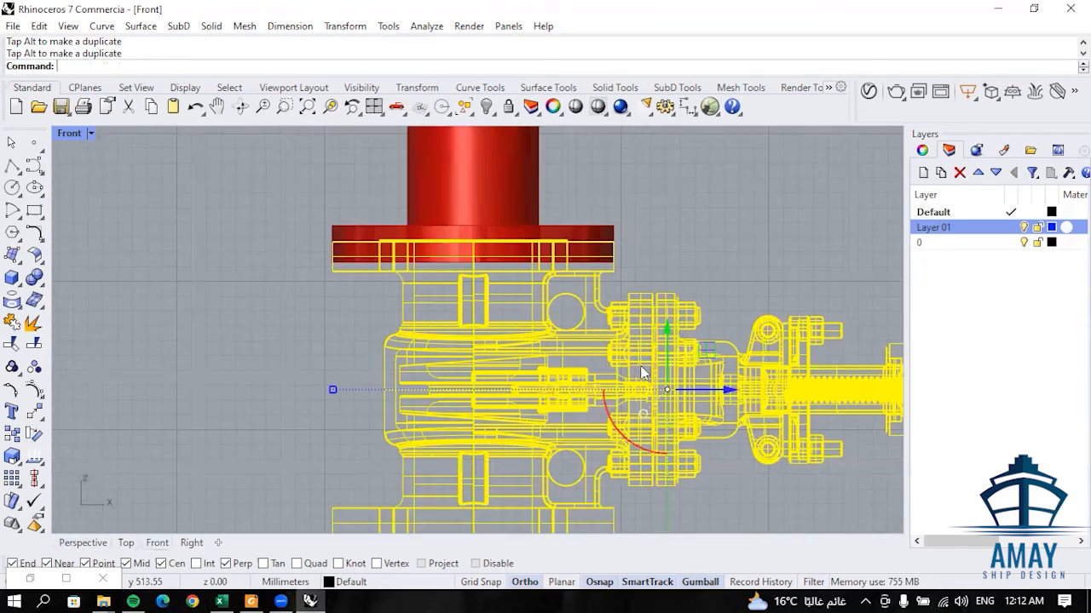
pyautogui.click(34, 479)
pyautogui.click(58, 487)
pyautogui.click(619, 198)
pyautogui.press('Escape')
# - Group the pipe centrelines and gate valves without the linear dimension, and make a copy turned about the vertical axis
pyautogui.click(83, 543)
pyautogui.moveTo(519, 334); pyautogui.dragTo(621, 224, button='right')
pyautogui.scroll(-5, 620, 224)
pyautogui.hotkey('ctrl', 'a')
pyautogui.moveTo(724, 409); pyautogui.dragTo(763, 374, button='right')
pyautogui.keyDown('ctrl'); pyautogui.click(767, 381); pyautogui.keyUp('ctrl')
pyautogui.scroll(6, 588, 303)
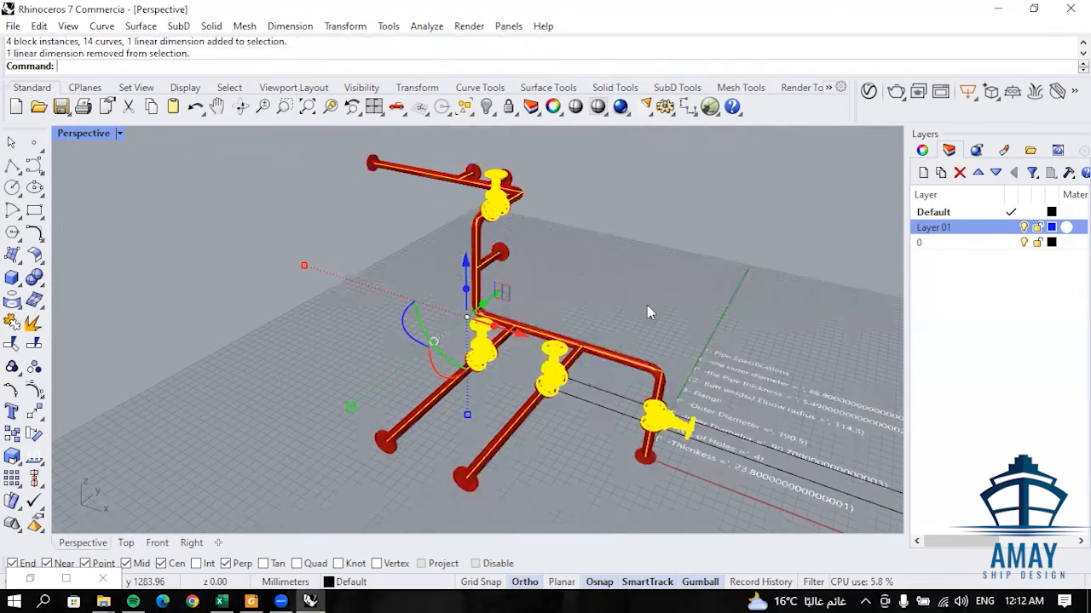
pyautogui.moveTo(646, 305); pyautogui.dragTo(658, 323, button='right')
pyautogui.moveTo(395, 335); pyautogui.dragTo(527, 308)
pyautogui.hotkey('ctrl', 'g')
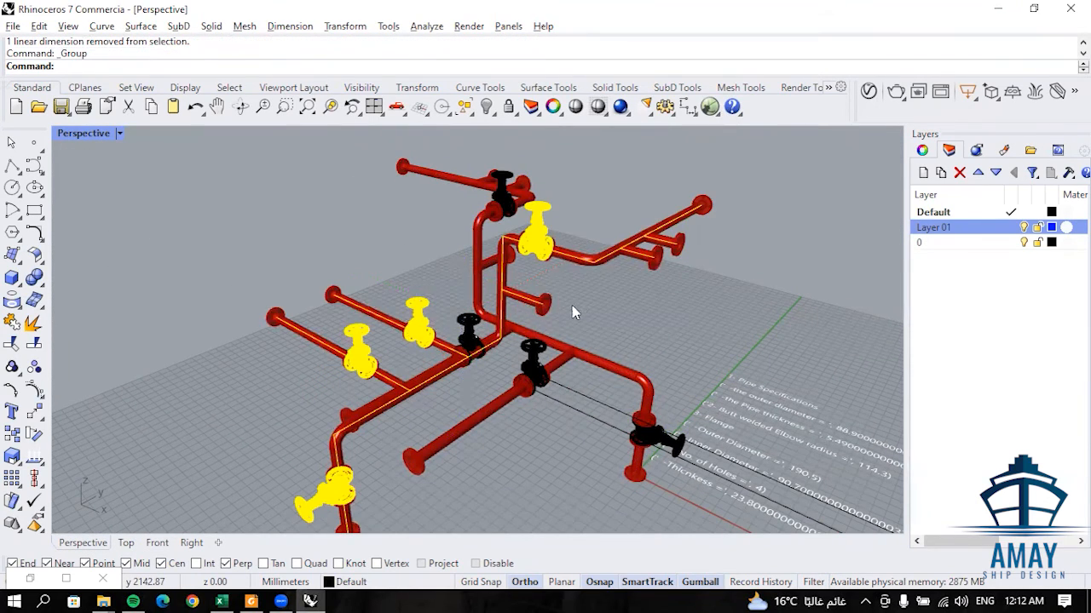
# - Delete the short branch centreline on the copied pipeline's vertical riser
pyautogui.keyDown('ctrl'); pyautogui.click(533, 300); pyautogui.keyUp('ctrl')
pyautogui.click(579, 306)
pyautogui.click(530, 300)
pyautogui.press('Delete')
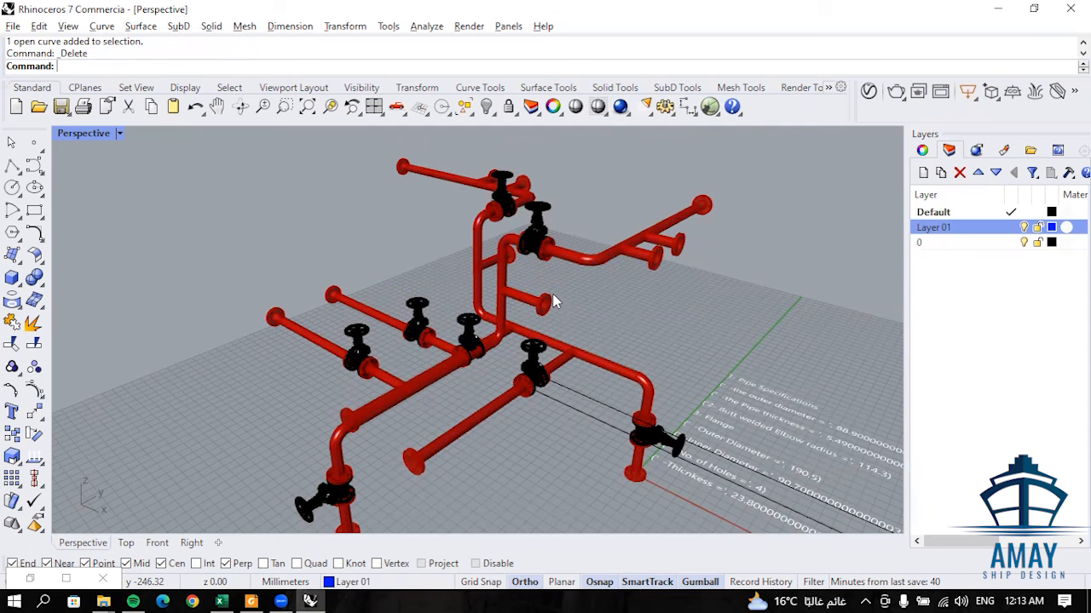
# - Move the grouped pipeline copy from its riser's former branch point to the end of the original upper run
pyautogui.click(601, 259)
pyautogui.write('Move')
pyautogui.press('Return')
pyautogui.click(501, 290)
pyautogui.click(405, 166)
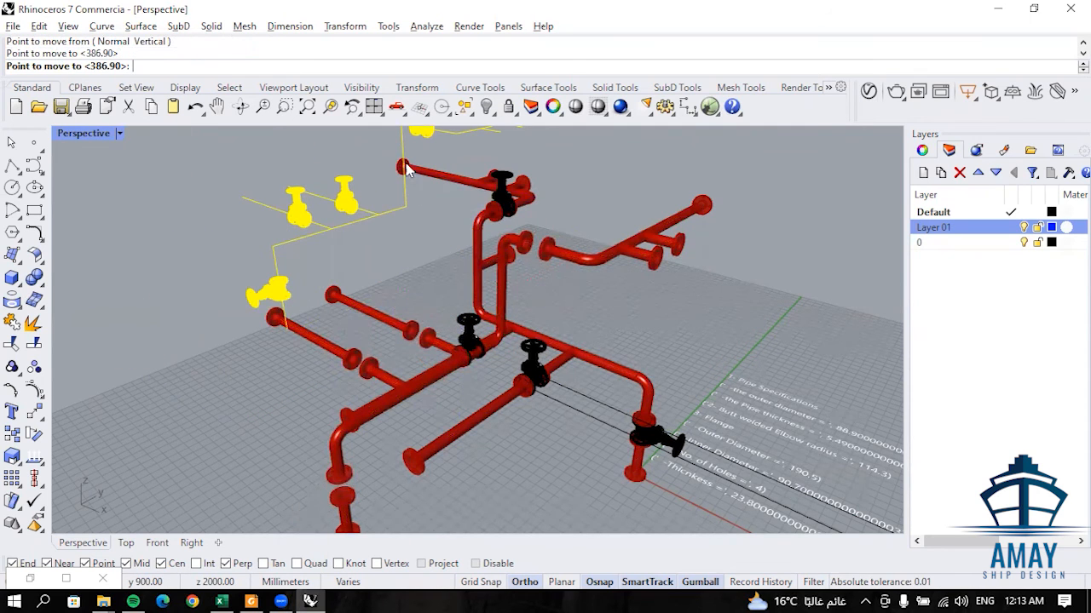
pyautogui.click(482, 302)
# - Examine the junction of the two pipelines and the flange thickness in the specification text
pyautogui.moveTo(438, 261); pyautogui.dragTo(481, 322, button='right')
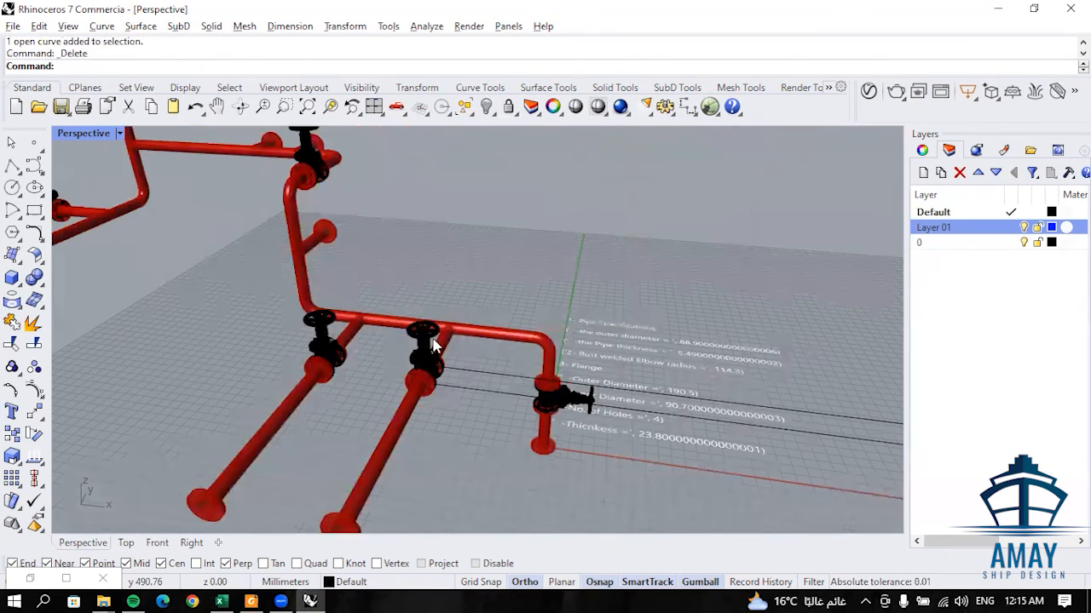
pyautogui.scroll(-4, 434, 344)
pyautogui.scroll(5, 418, 296)
pyautogui.keyDown('shift'); pyautogui.moveTo(418, 295); pyautogui.dragTo(496, 307, button='right'); pyautogui.keyUp('shift')
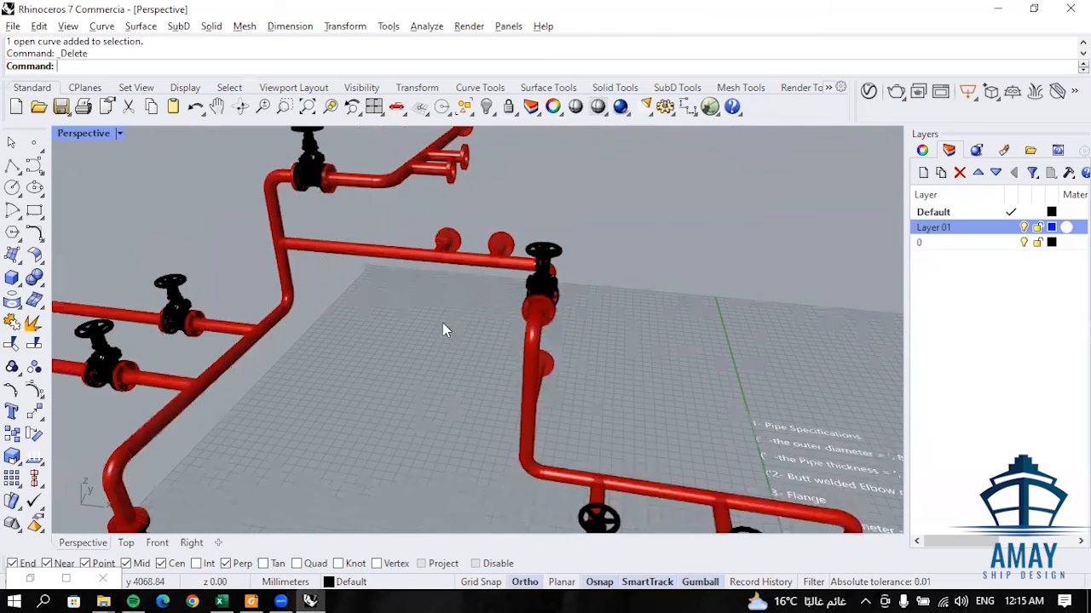
pyautogui.moveTo(442, 330); pyautogui.dragTo(390, 248, button='right')
pyautogui.scroll(5, 388, 246)
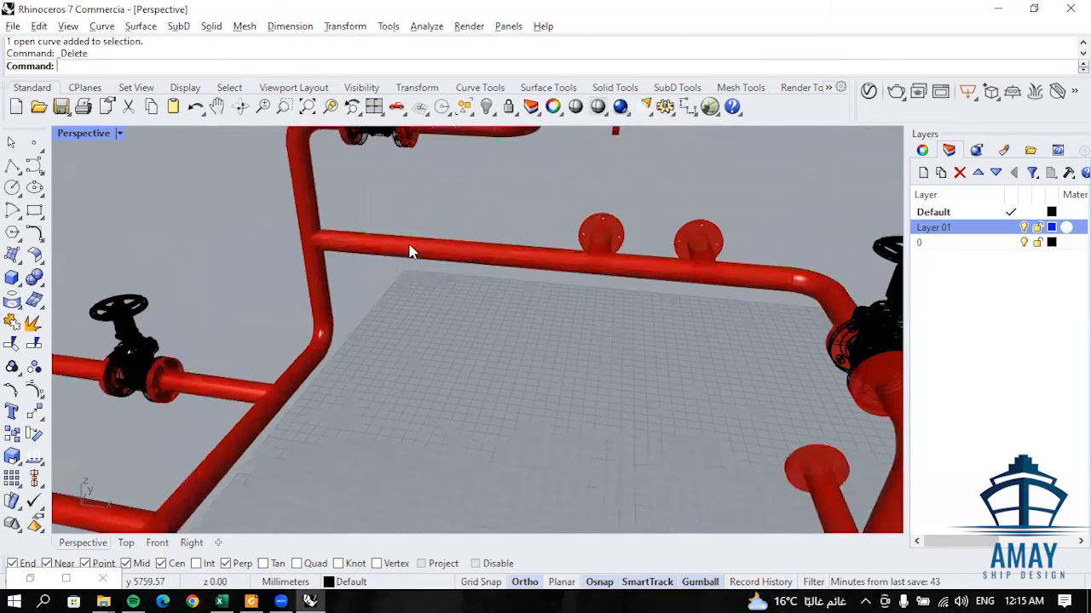
pyautogui.scroll(-4, 424, 256)
pyautogui.scroll(3, 414, 253)
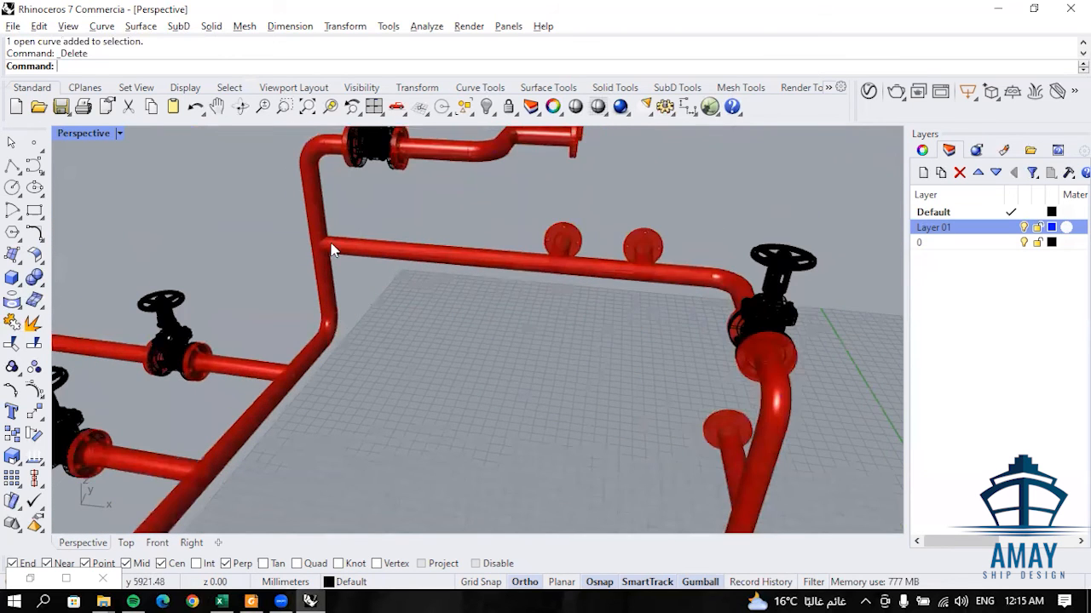
pyautogui.scroll(-4, 349, 243)
pyautogui.scroll(5, 372, 258)
pyautogui.scroll(-2, 375, 260)
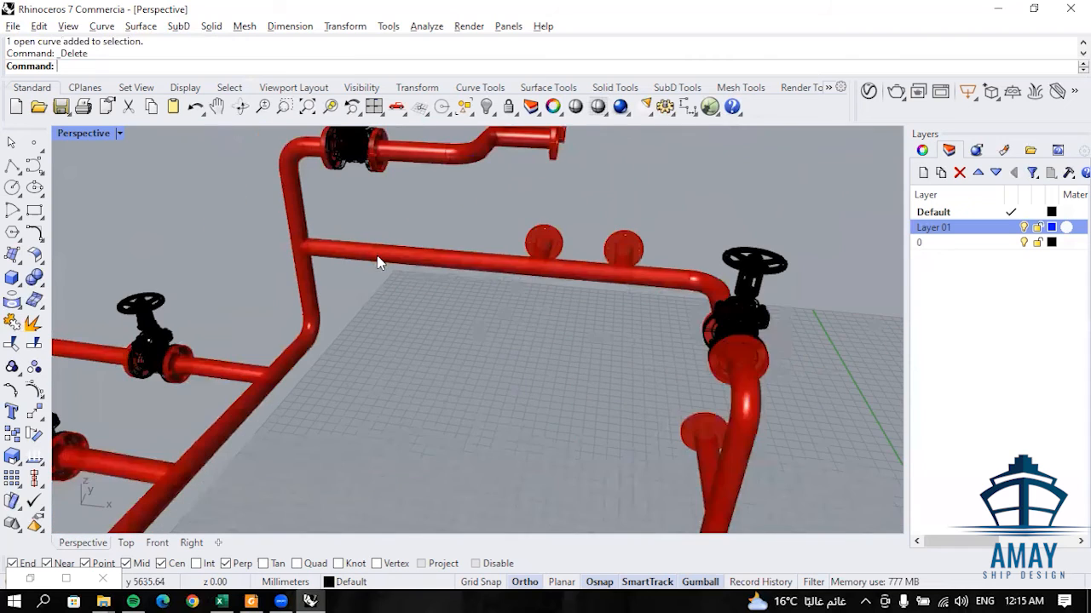
pyautogui.scroll(-6, 506, 353)
pyautogui.scroll(5, 599, 390)
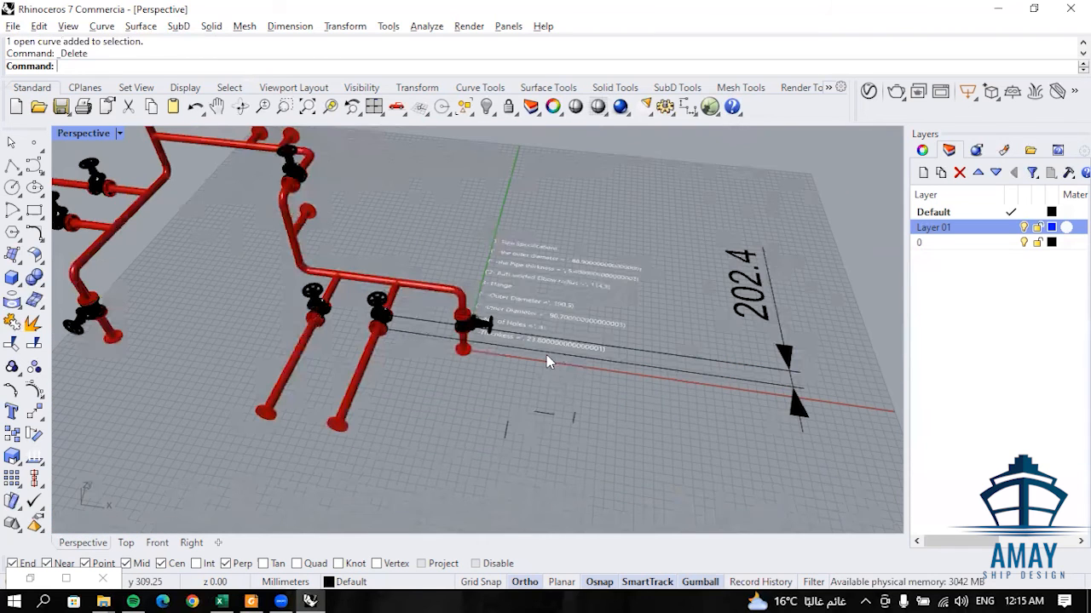
pyautogui.scroll(5, 471, 332)
pyautogui.scroll(-3, 417, 294)
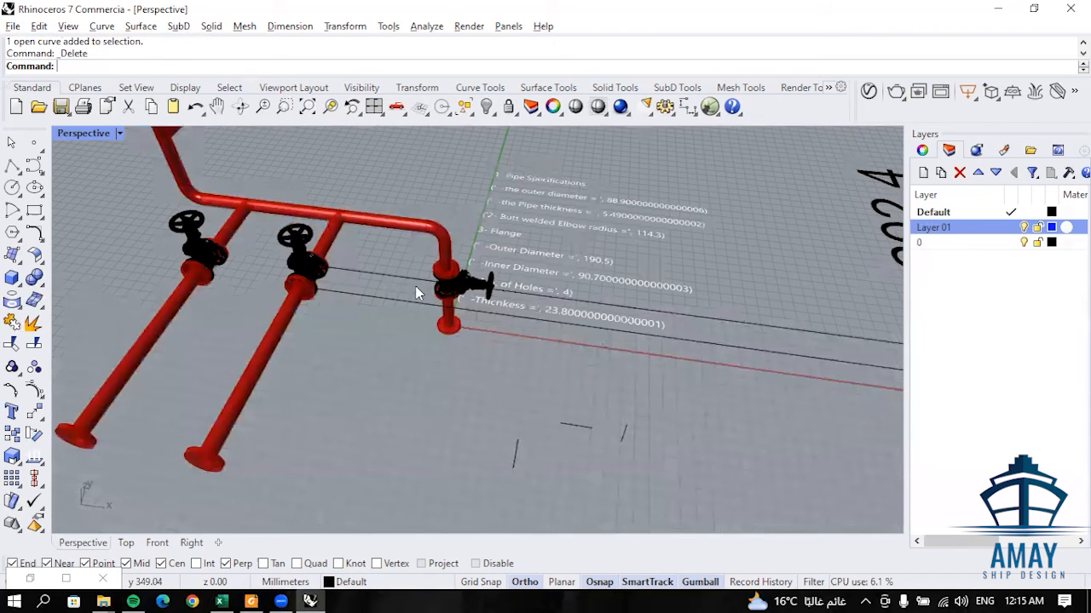
# - Draw a 23.8 mm line from the junction along the connecting run's centreline
pyautogui.scroll(-3, 436, 315)
pyautogui.scroll(6, 455, 252)
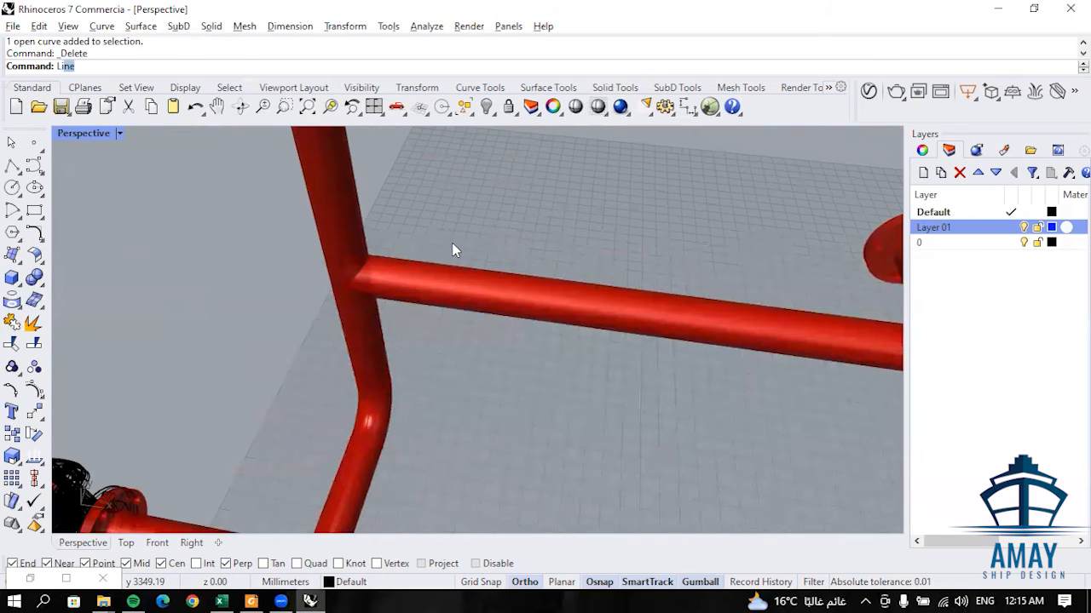
pyautogui.press('Return')
pyautogui.click(351, 274)
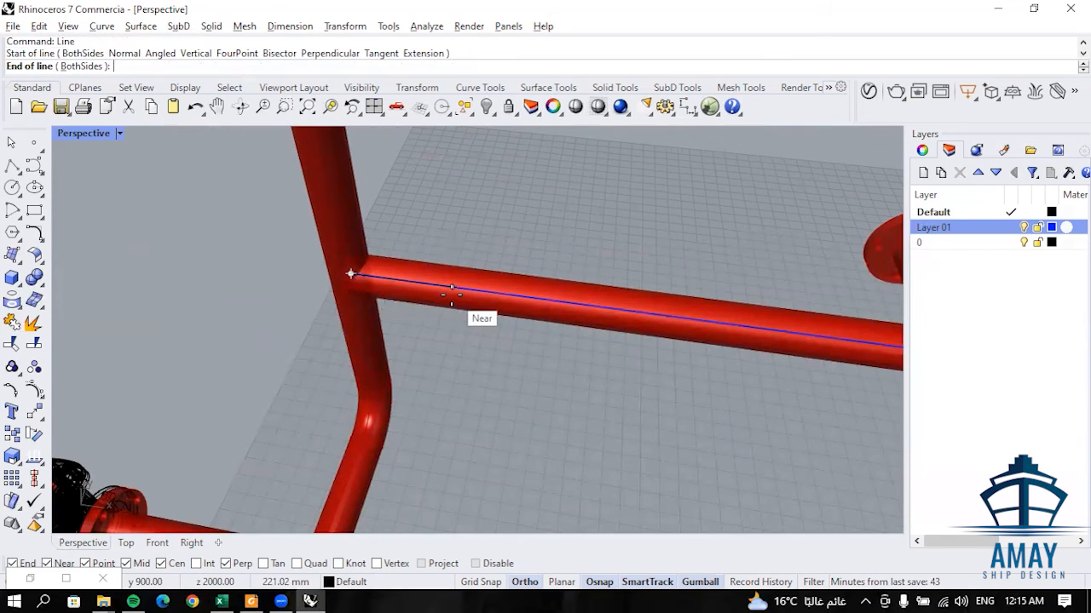
pyautogui.write('23.')
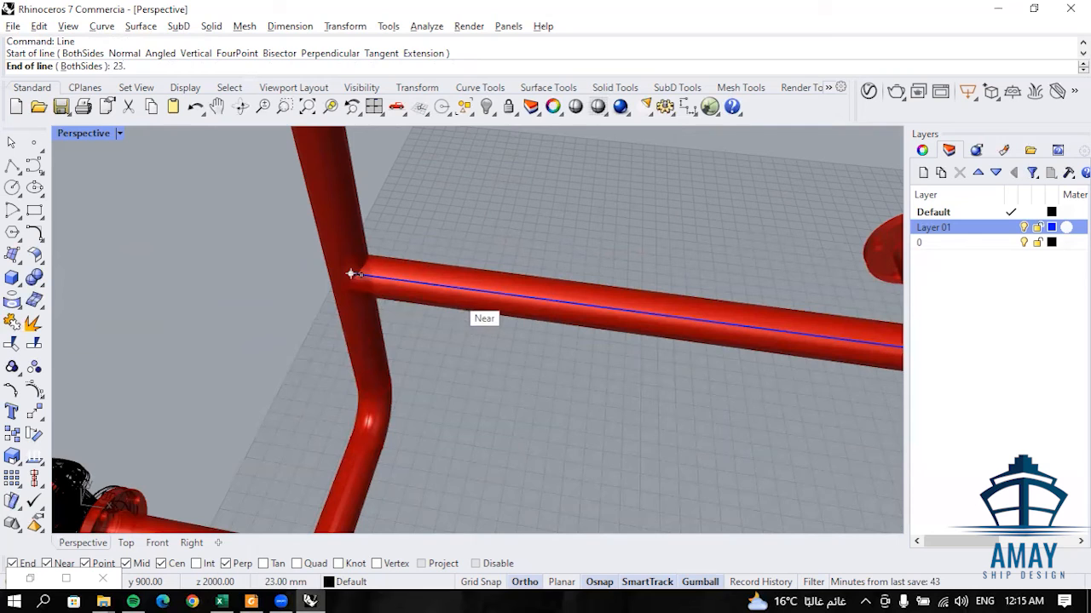
pyautogui.write('8')
pyautogui.press('Return')
pyautogui.click(471, 294)
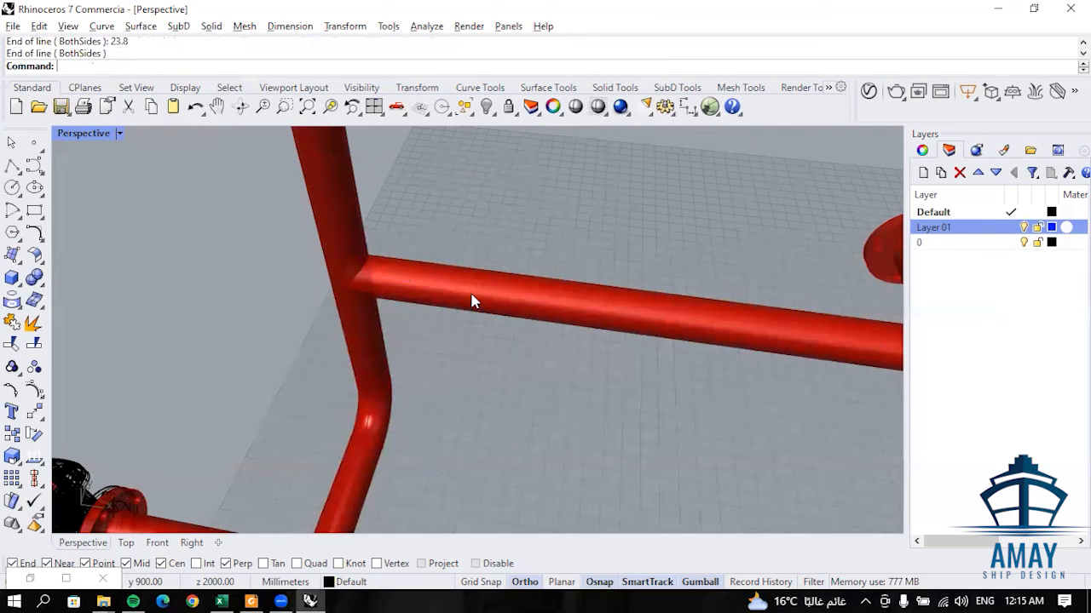
# - Move the short flange-thickness line 600 mm along the connecting run
pyautogui.click(364, 283)
pyautogui.click(433, 341)
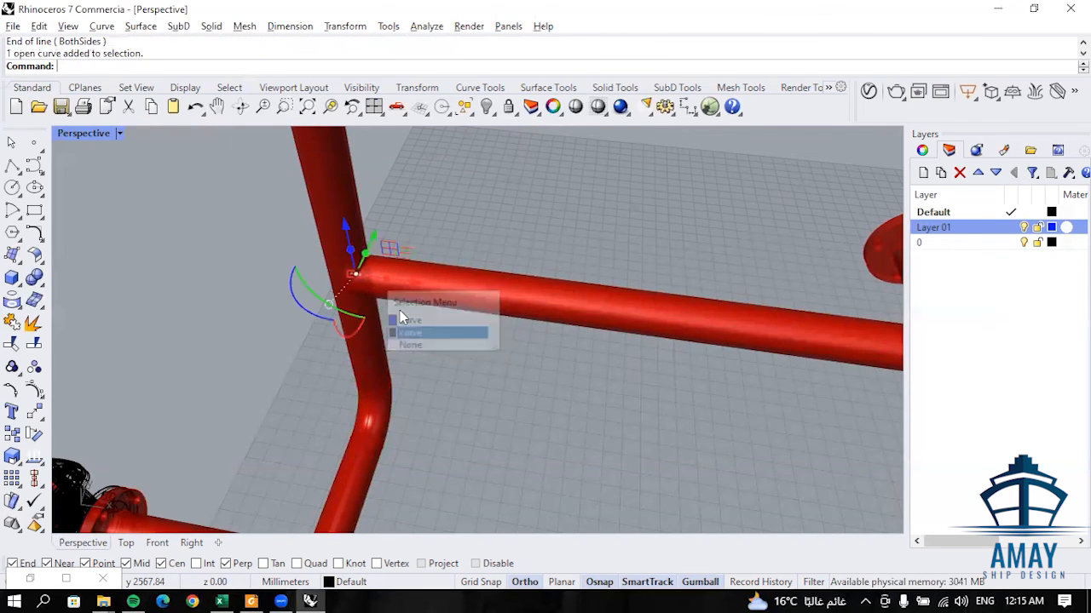
pyautogui.click(410, 287)
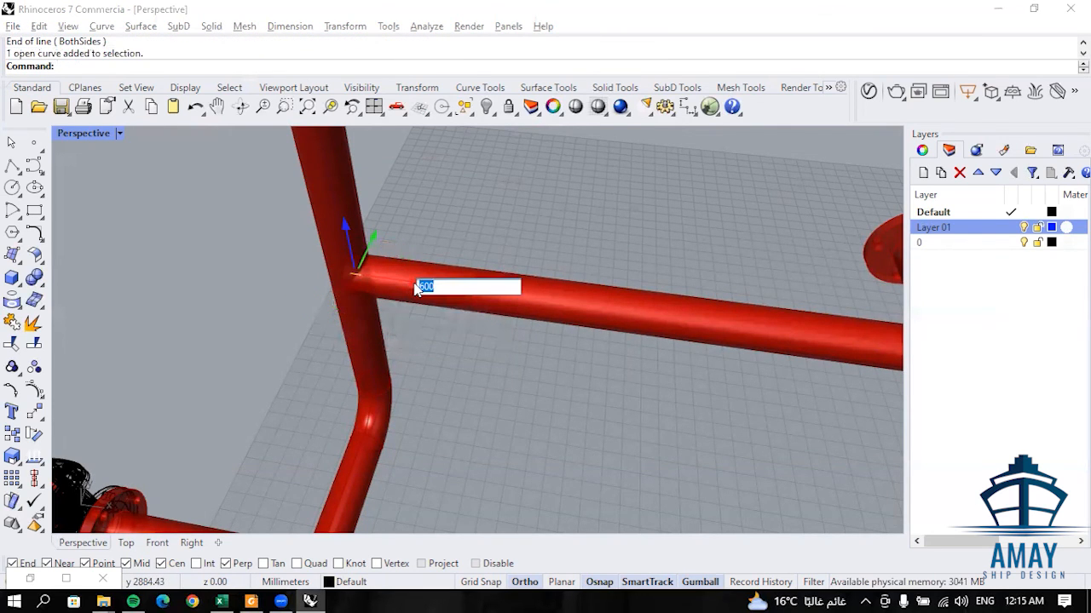
pyautogui.press('Return')
# - Split the connecting run's centreline at both ends of the 23.8 mm line
pyautogui.scroll(-2, 684, 329)
pyautogui.scroll(2, 684, 332)
pyautogui.scroll(-2, 694, 374)
pyautogui.scroll(2, 695, 375)
pyautogui.moveTo(695, 375); pyautogui.dragTo(678, 395, button='right')
pyautogui.press('Escape')
pyautogui.scroll(3, 610, 320)
pyautogui.click(439, 293)
pyautogui.click(35, 341)
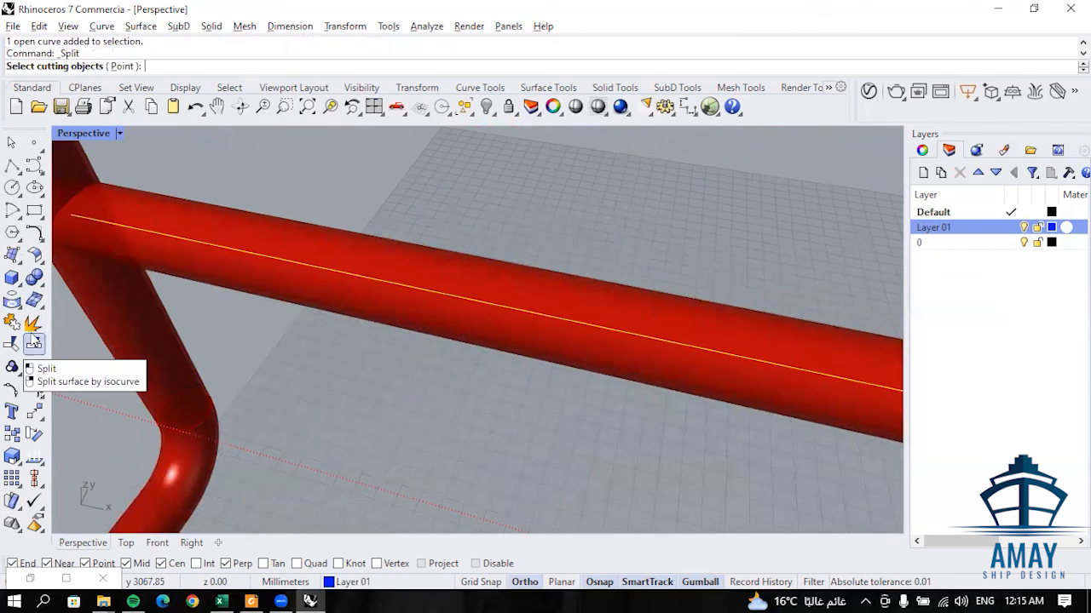
pyautogui.click(125, 66)
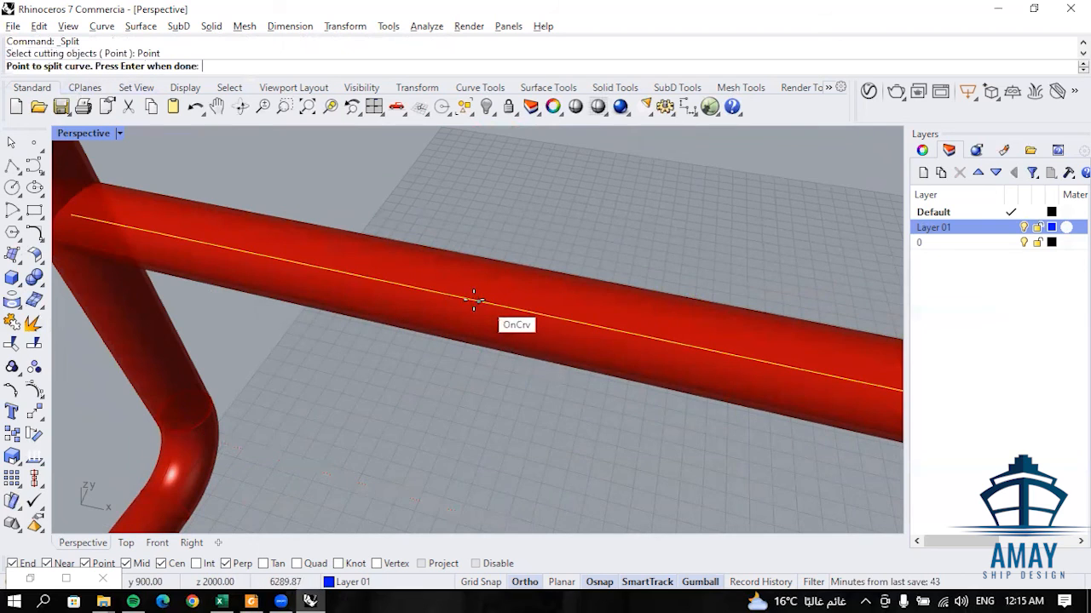
pyautogui.click(565, 321)
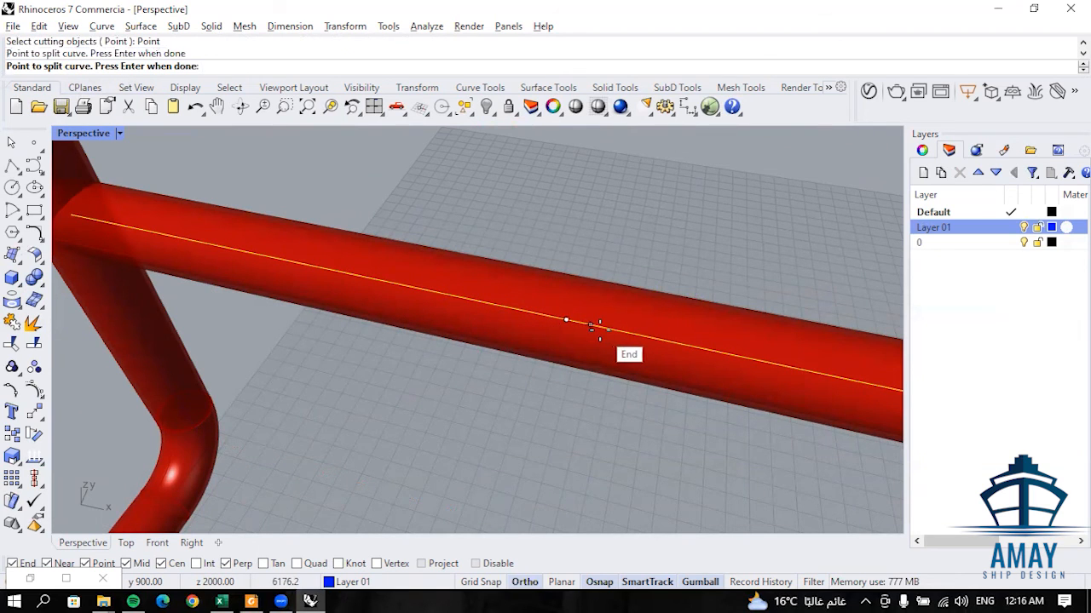
pyautogui.click(594, 326)
pyautogui.press('Return')
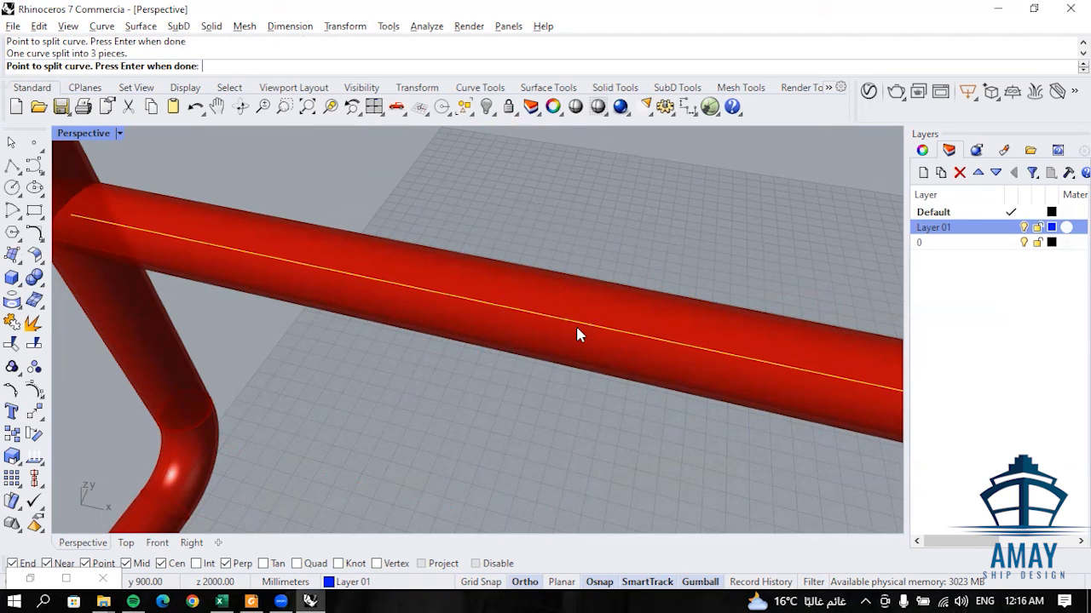
pyautogui.press('Return')
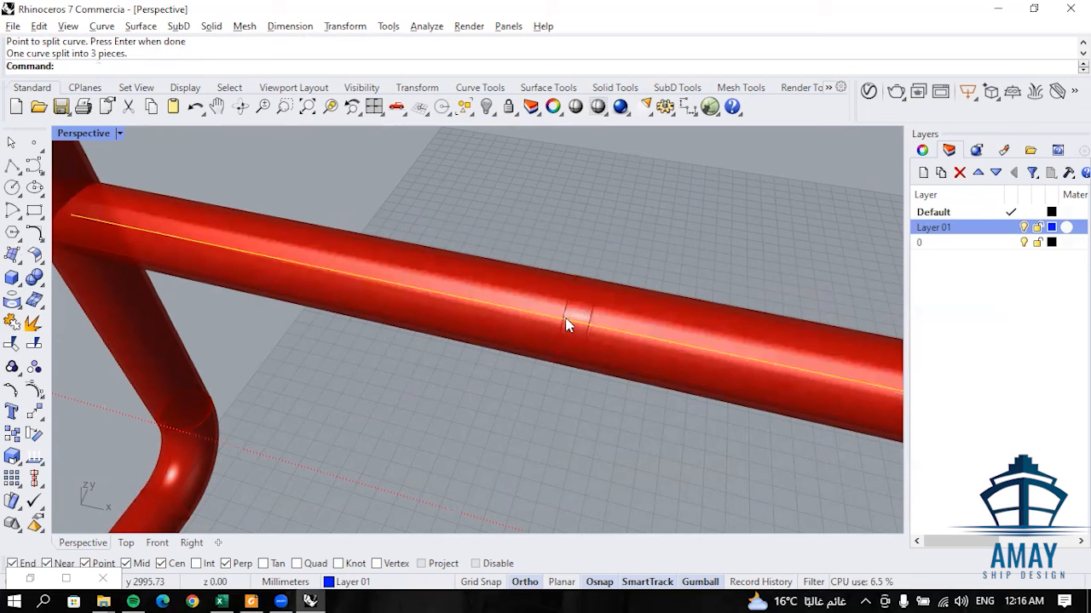
# - Delete the Layer 01 centreline segment between the split points on the connecting run
pyautogui.click(579, 330)
pyautogui.click(645, 380)
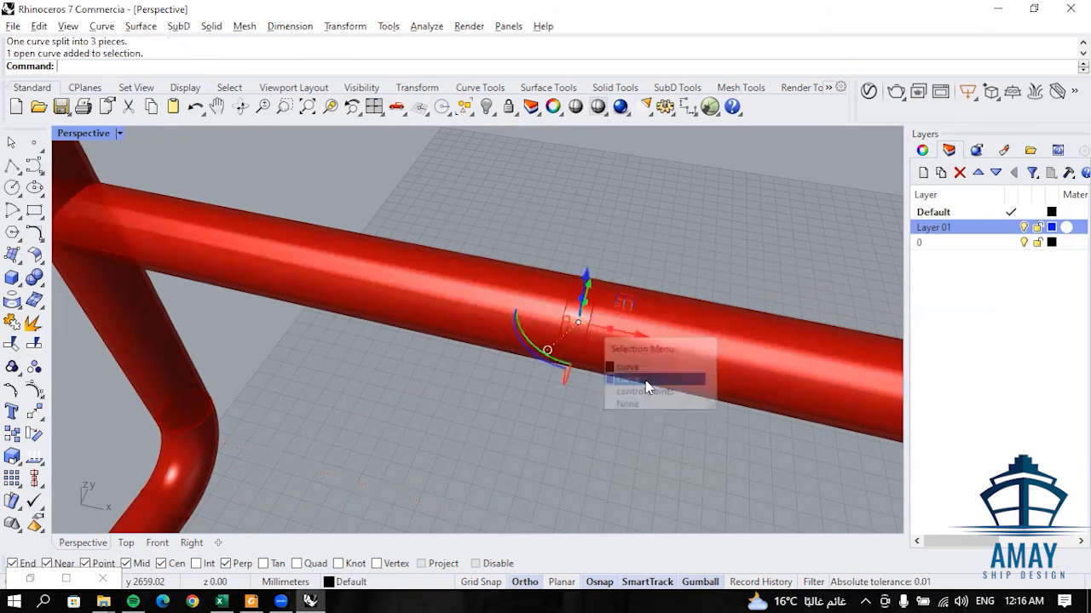
pyautogui.press('Delete')
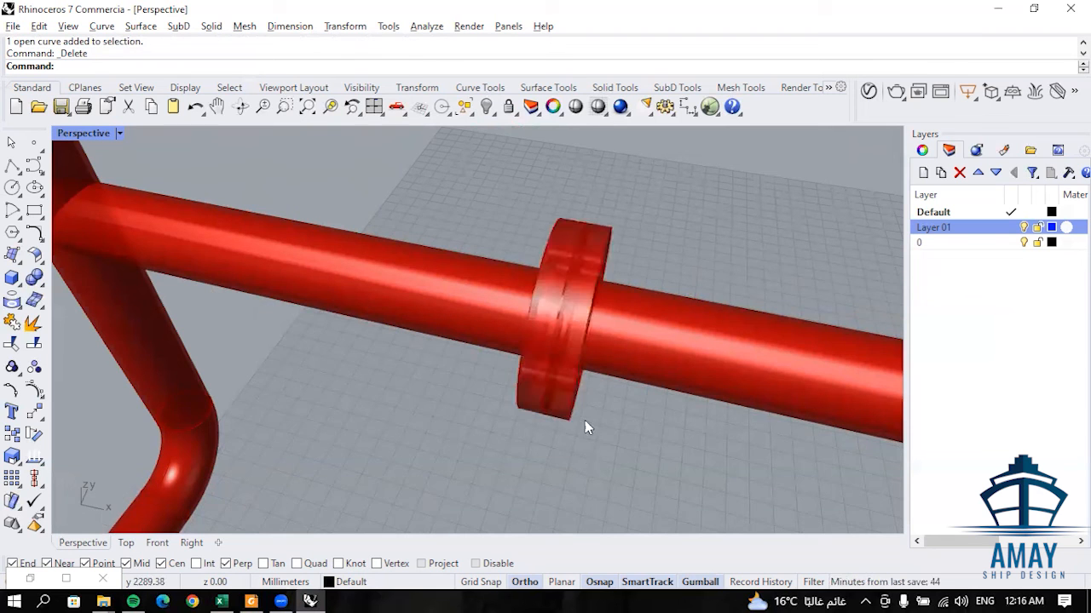
# - Examine the flange pair on the connecting run and its place in the combined pipeline
pyautogui.moveTo(584, 420); pyautogui.dragTo(616, 416, button='right')
pyautogui.moveTo(589, 254); pyautogui.dragTo(523, 243, button='right')
pyautogui.scroll(-6, 415, 174)
pyautogui.scroll(6, 415, 177)
pyautogui.moveTo(426, 191); pyautogui.dragTo(533, 266, button='right')
pyautogui.scroll(-6, 535, 267)
pyautogui.scroll(6, 679, 316)
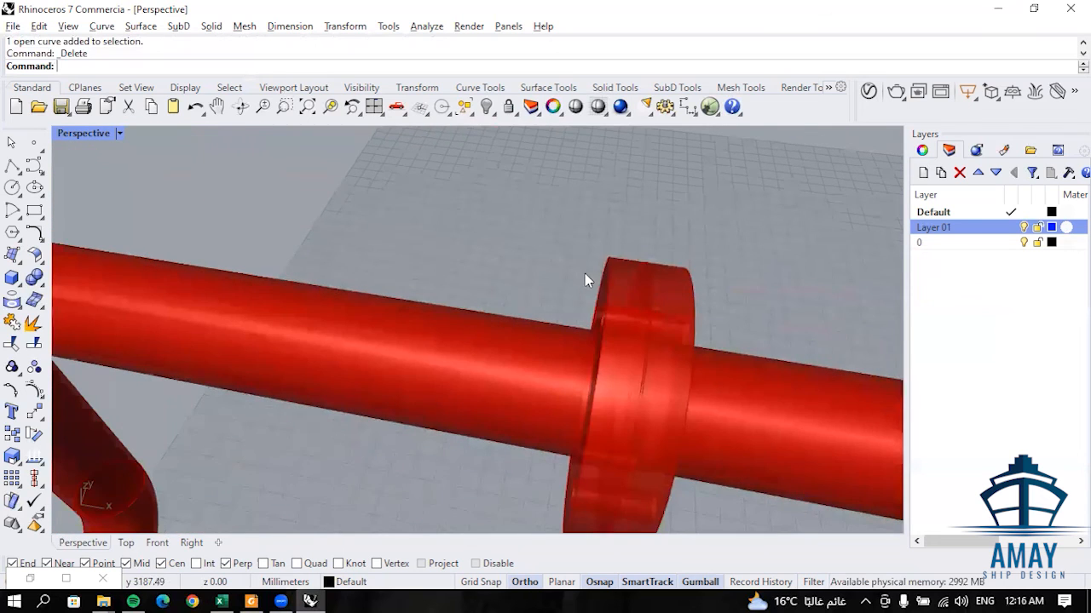
pyautogui.scroll(-6, 597, 299)
pyautogui.scroll(-2, 597, 313)
pyautogui.scroll(3, 652, 330)
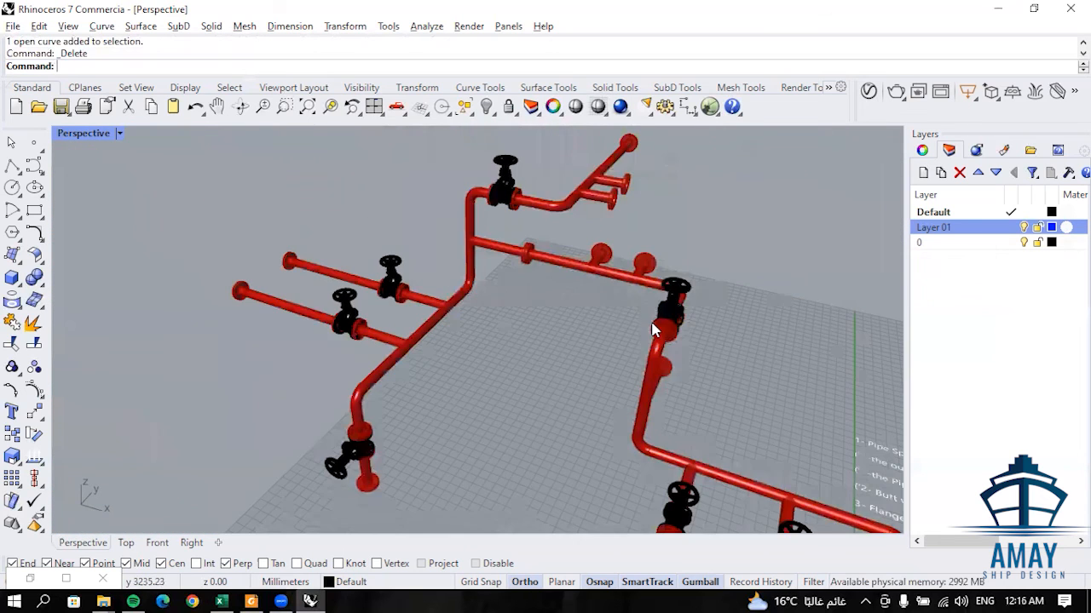
# - Delete the linear dimension beside the branch valve and view the complete pipeline
pyautogui.scroll(-3, 607, 330)
pyautogui.scroll(2, 616, 361)
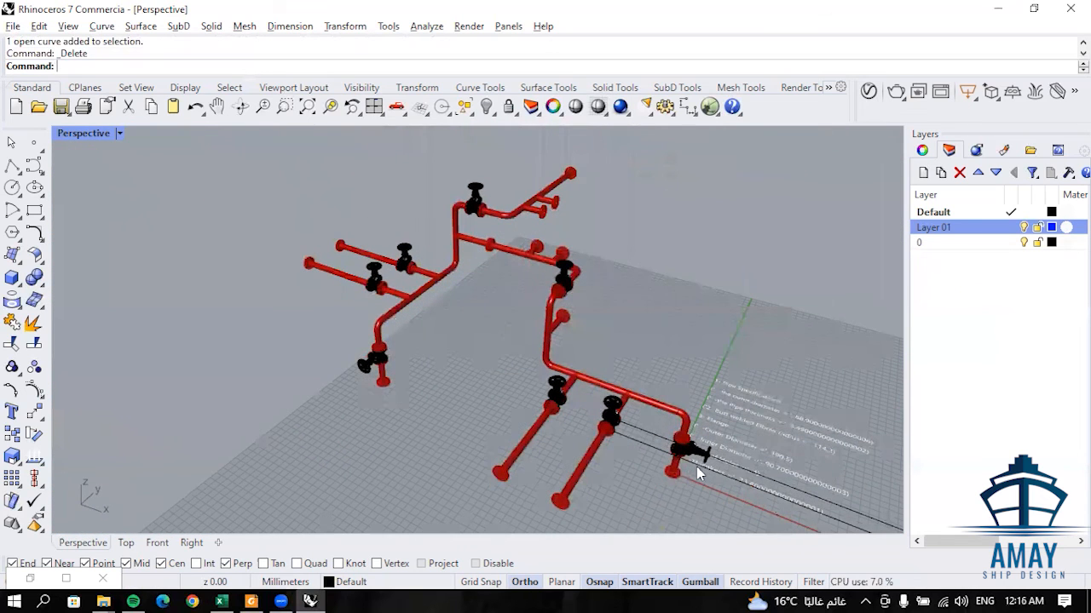
pyautogui.click(735, 485)
pyautogui.press('Delete')
pyautogui.moveTo(687, 419); pyautogui.dragTo(748, 382, button='right')
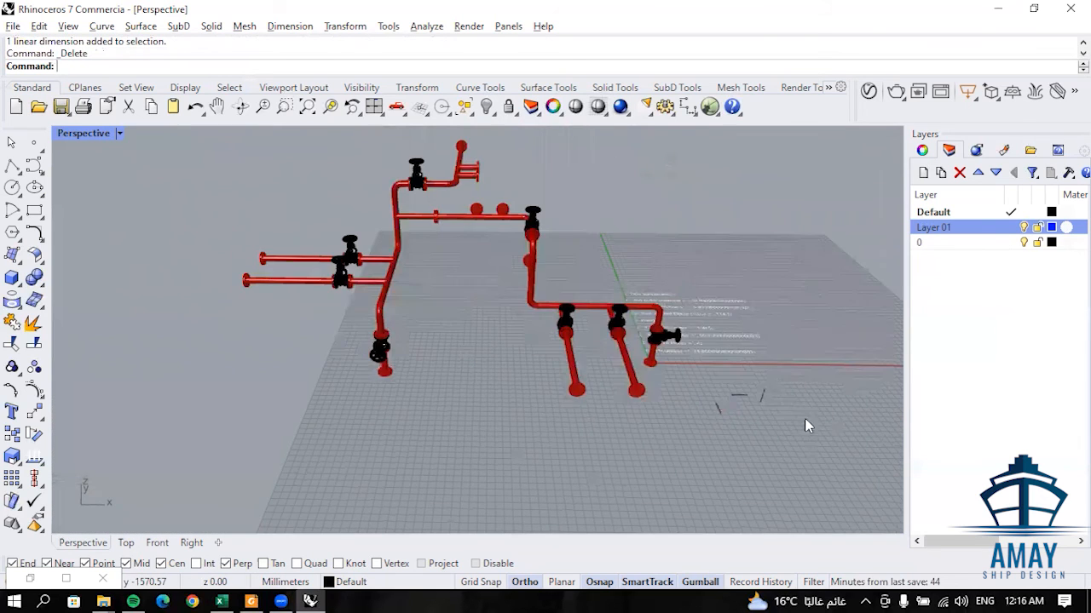
# - Delete the three leftover curves lying on the grid in front of the pipeline and inspect the cleaned-up model from another angle
pyautogui.scroll(4, 806, 423)
pyautogui.moveTo(653, 440); pyautogui.dragTo(656, 430)
pyautogui.press('Delete')
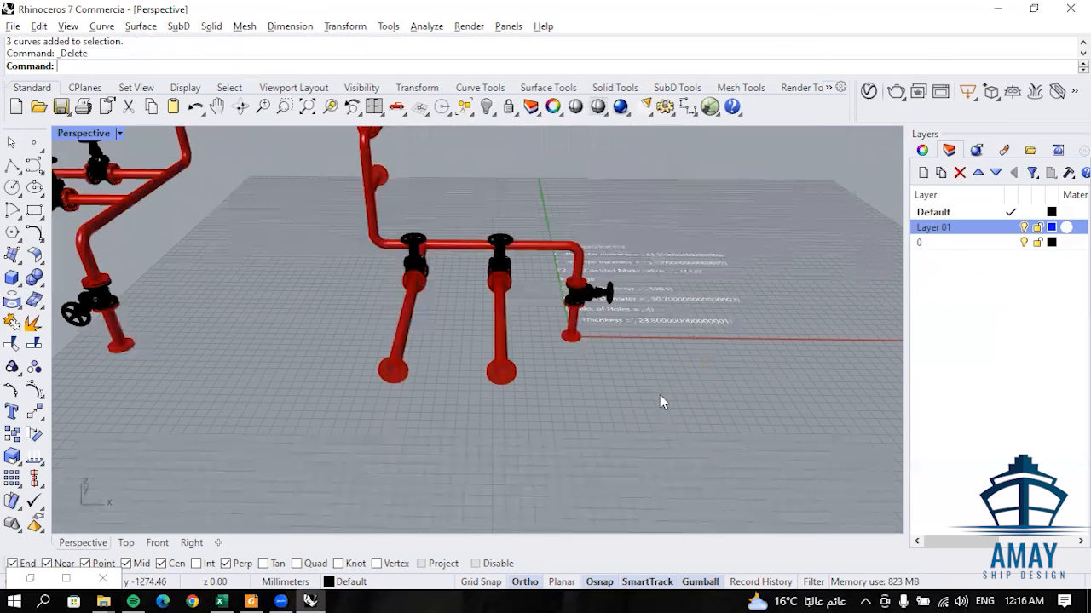
pyautogui.scroll(-2, 660, 394)
pyautogui.scroll(2, 478, 291)
pyautogui.keyDown('shift'); pyautogui.moveTo(478, 290); pyautogui.dragTo(455, 370, button='right'); pyautogui.keyUp('shift')
pyautogui.scroll(-4, 572, 327)
pyautogui.scroll(2, 467, 359)
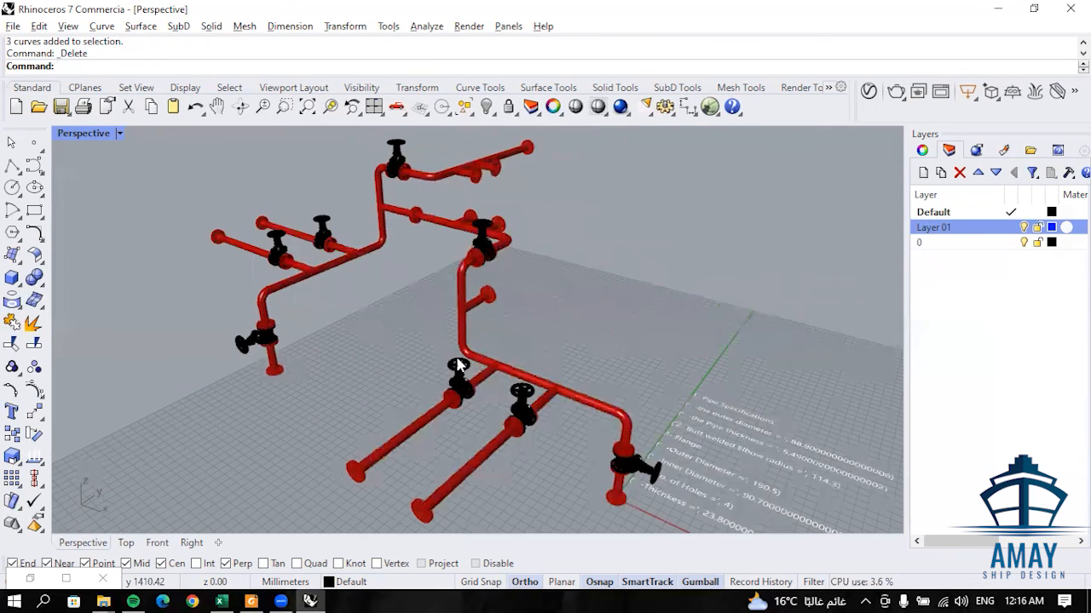